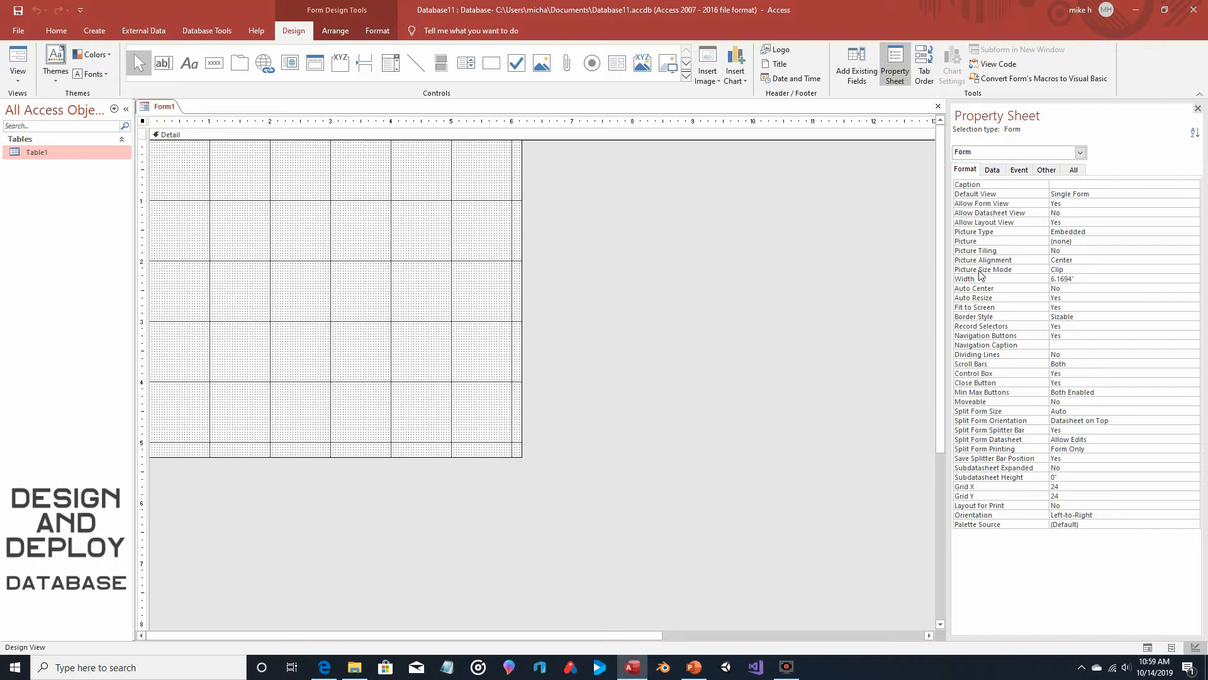
Set the form's Data Entry property to Yes and its Record Source to Table1.
left_click(993, 170)
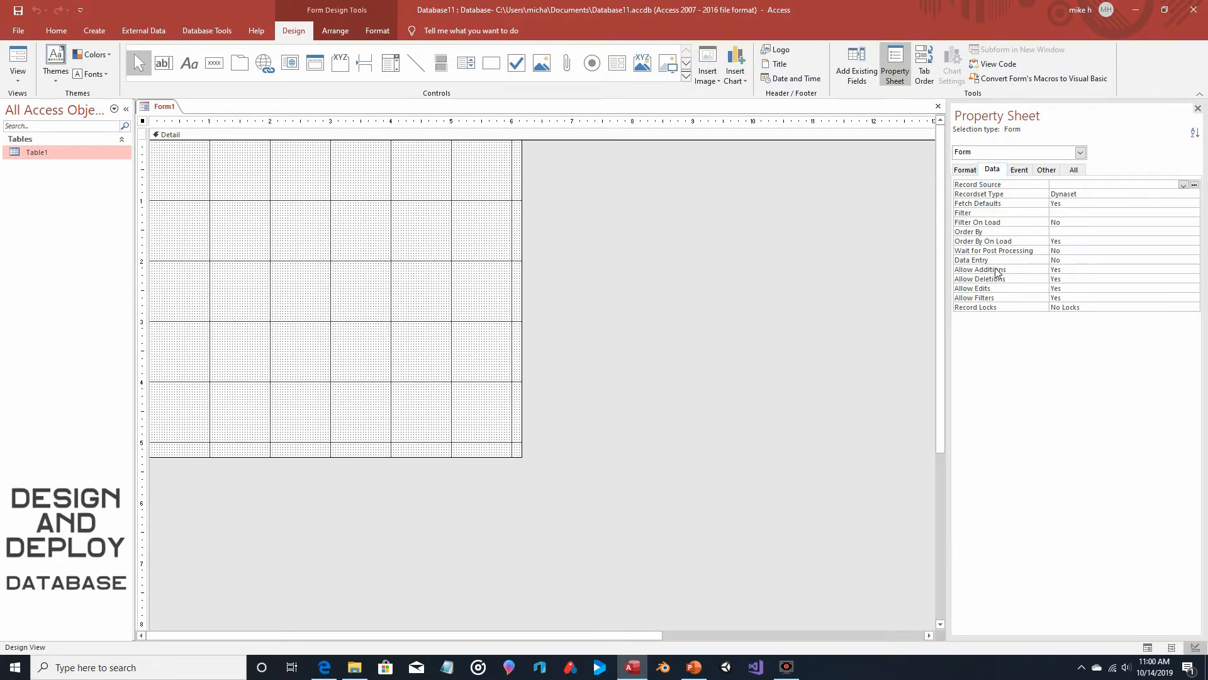
left_click(1101, 261)
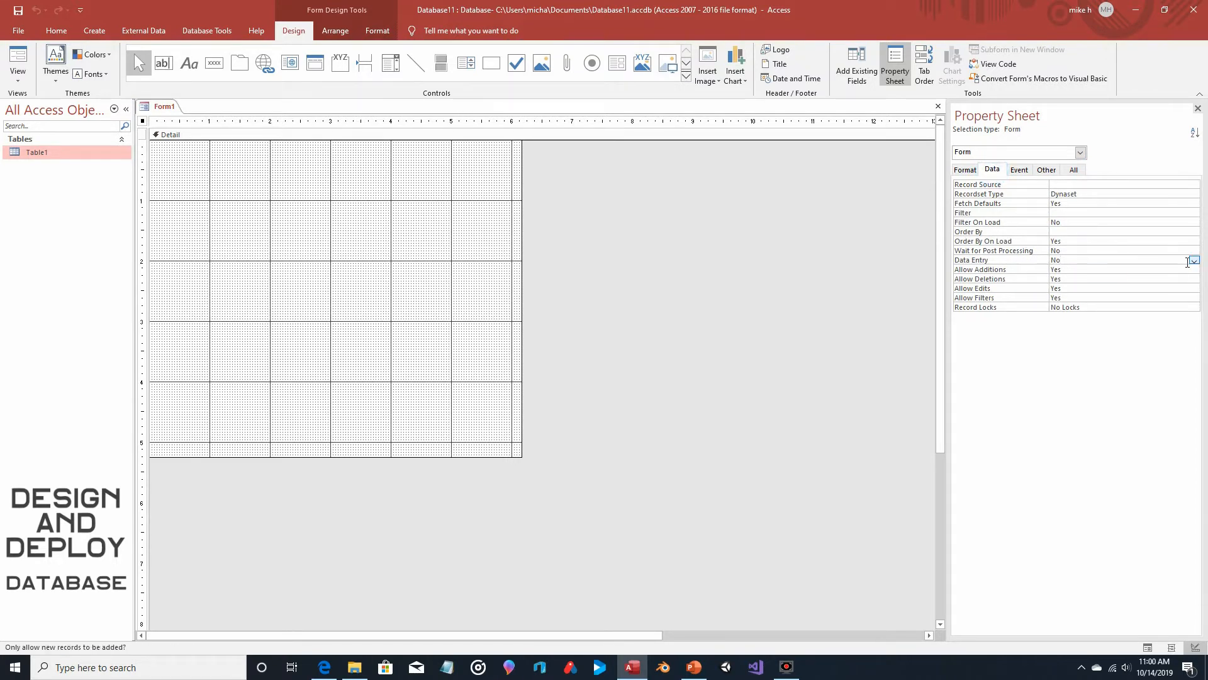
left_click(1194, 260)
left_click(1136, 270)
left_click(1141, 184)
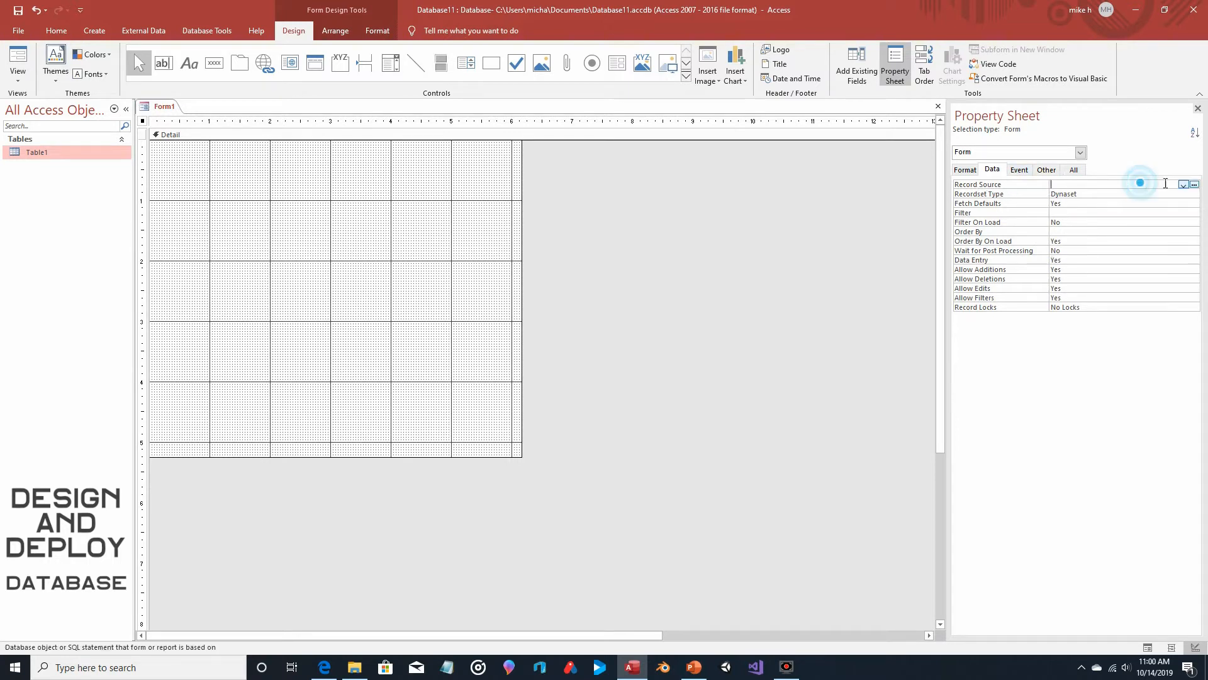
left_click(1183, 184)
left_click(1109, 193)
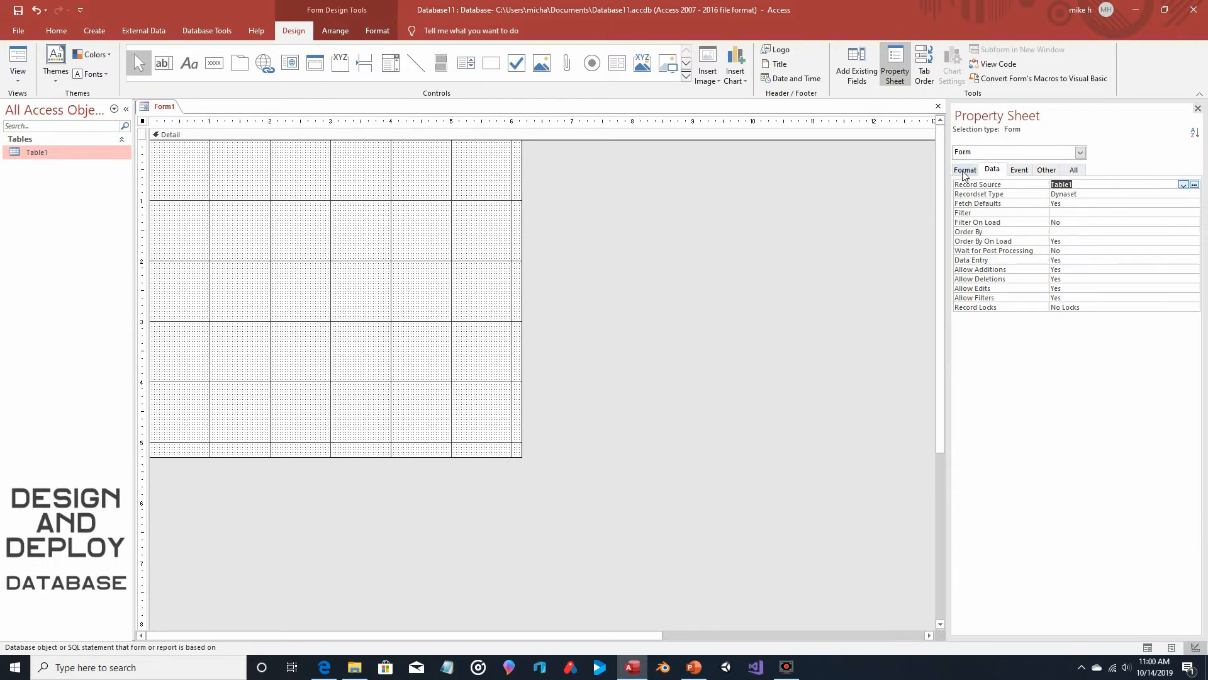
Set the form's Record Selectors and Navigation Buttons properties to No.
left_click(965, 171)
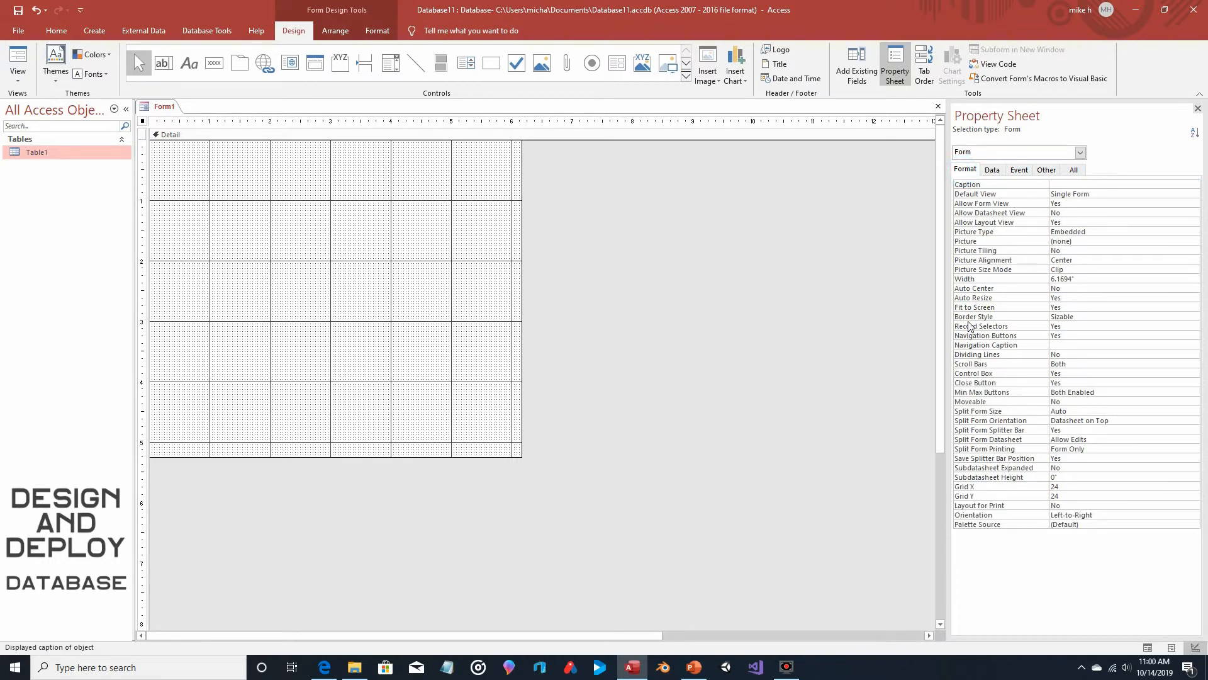
left_click(1183, 326)
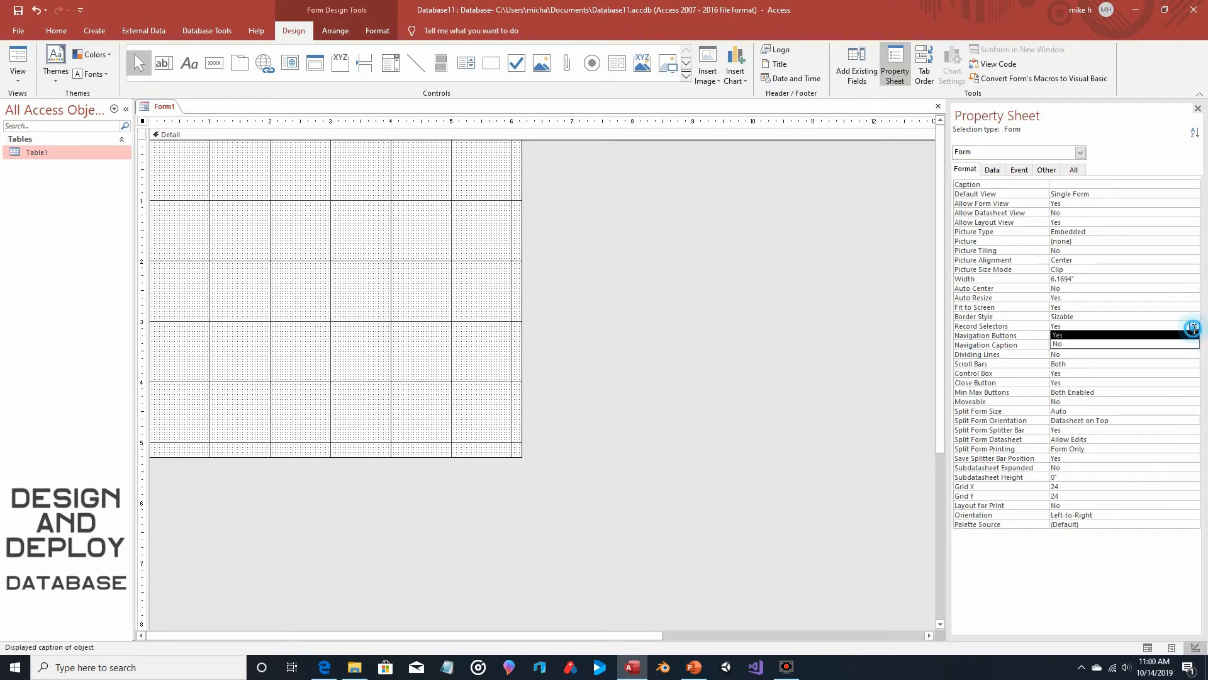
double_click(1181, 327)
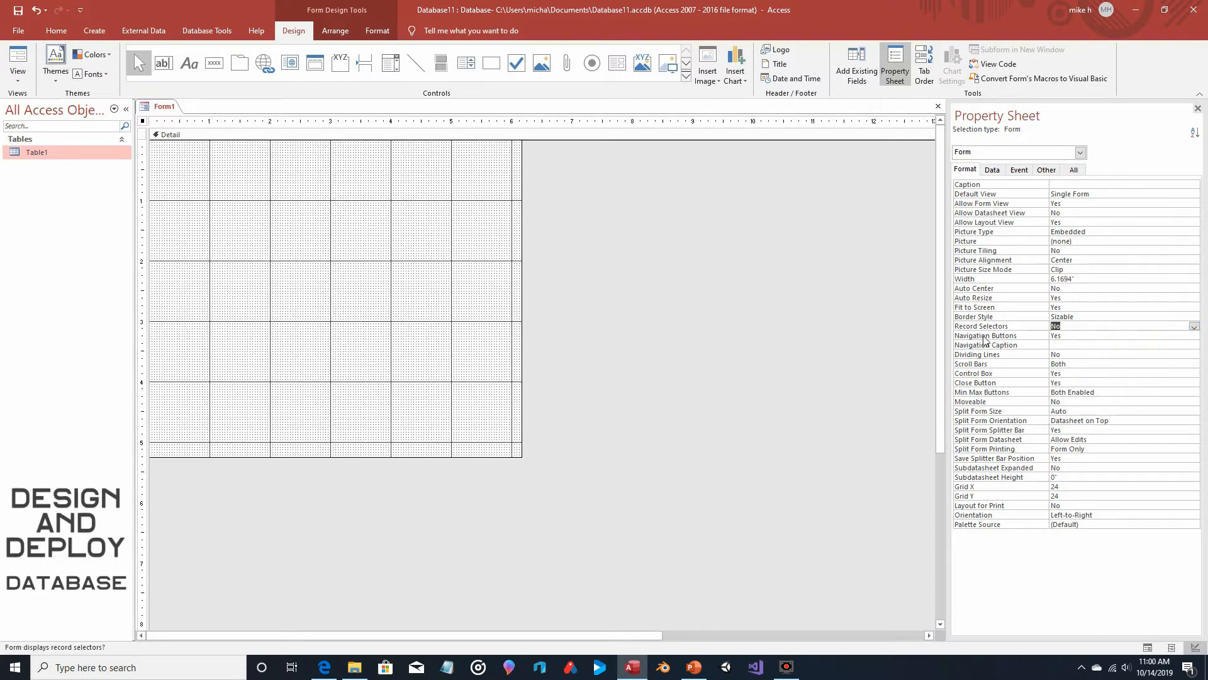
left_click(1169, 335)
left_click(1194, 336)
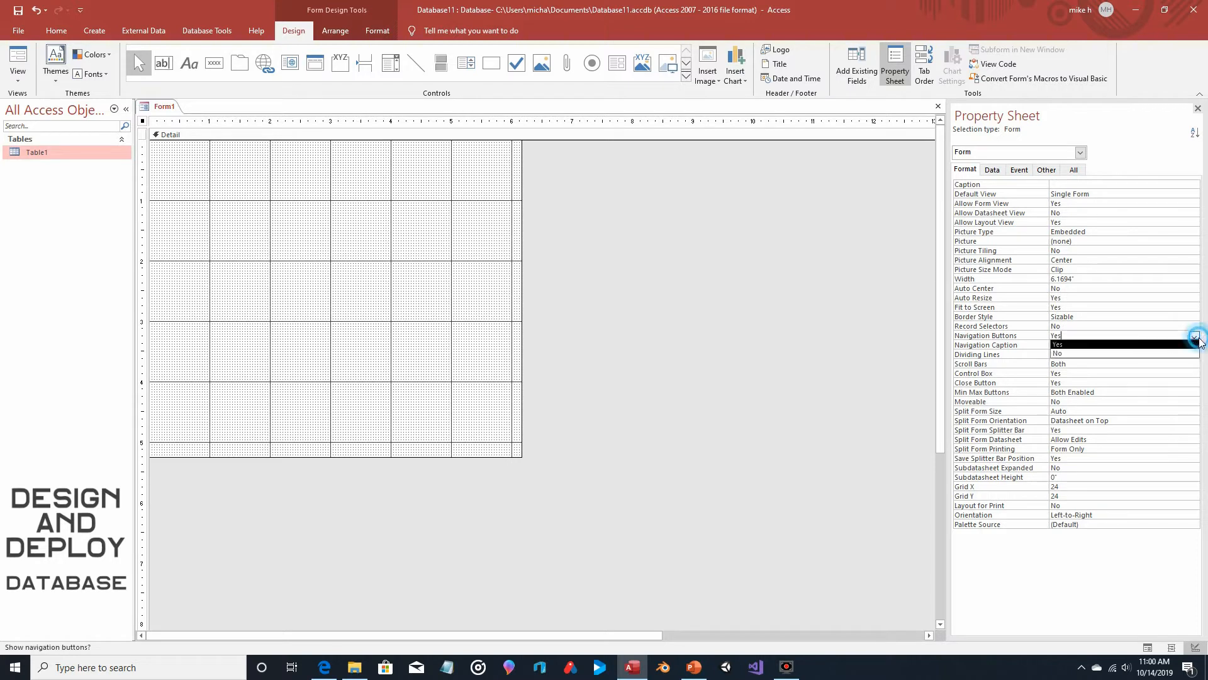
left_click(1152, 353)
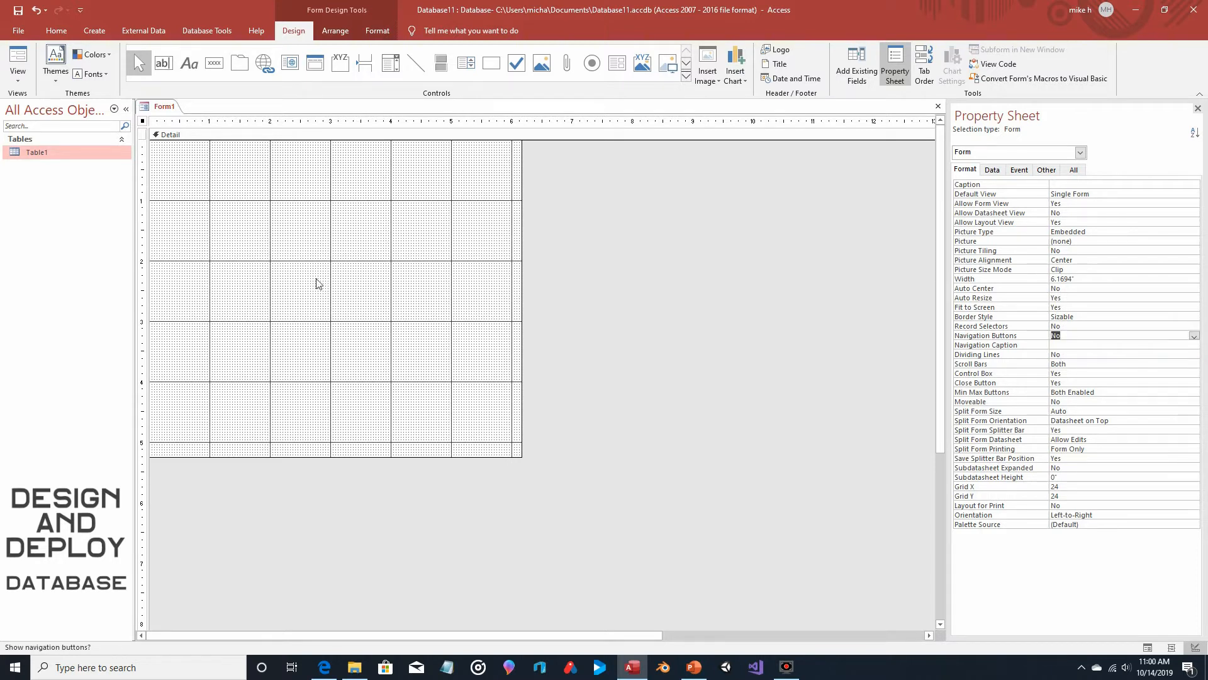
Preview the blank form in Form View and return to Design View.
left_click(13, 59)
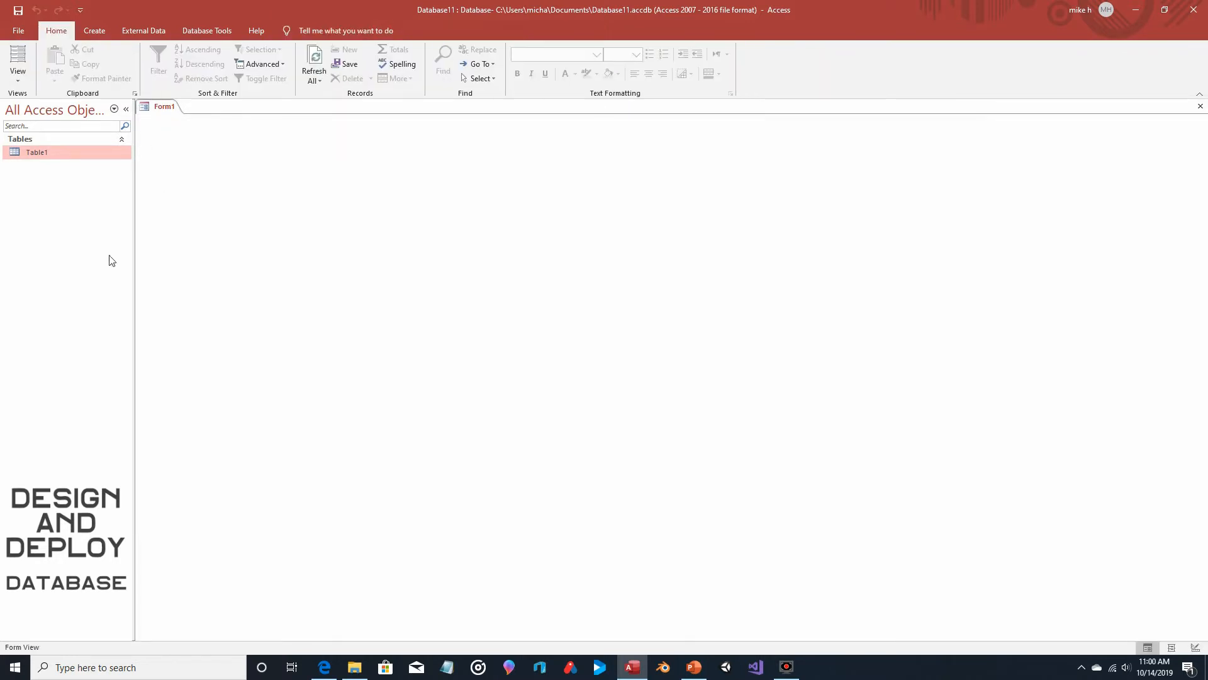
left_click(18, 76)
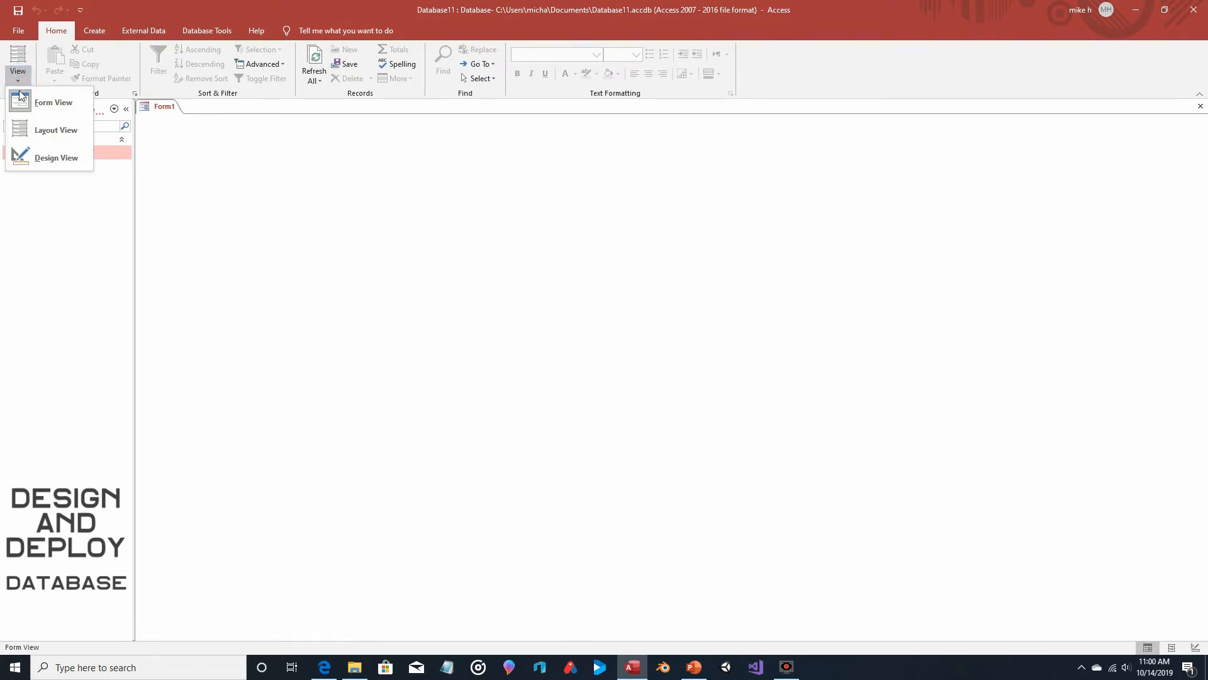
left_click(22, 155)
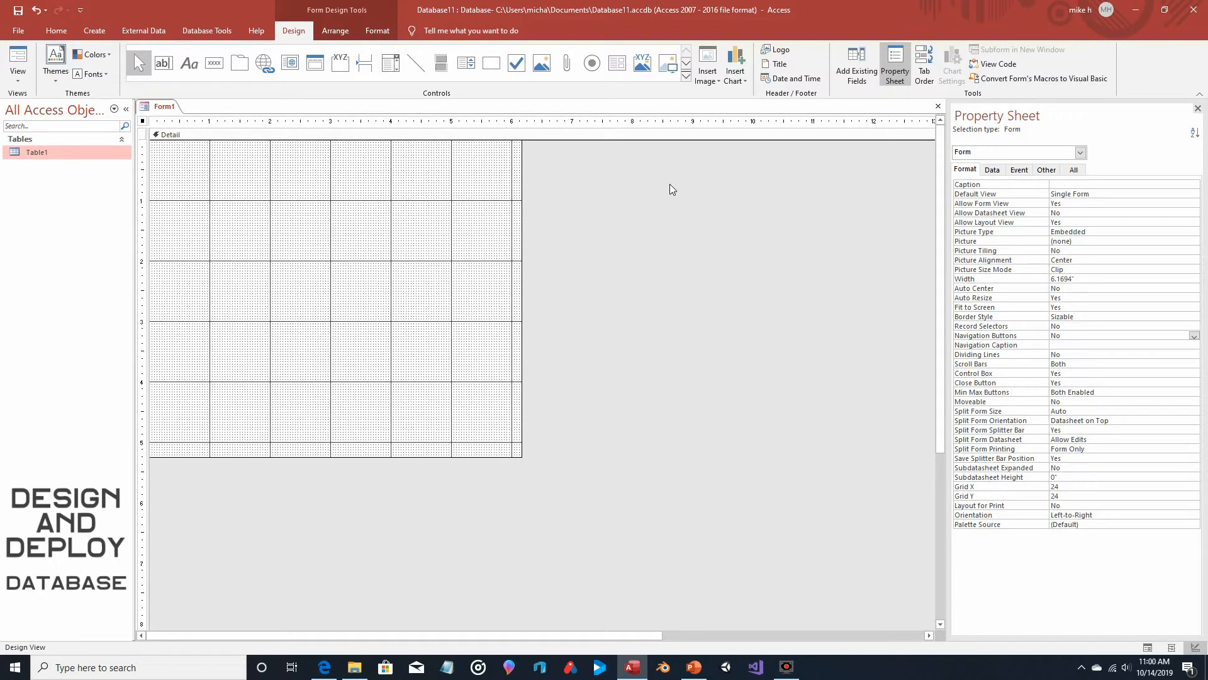
Add the existing product_name field near the top of the Detail section at the 2-inch gridline, with its label above the text box.
left_click(858, 63)
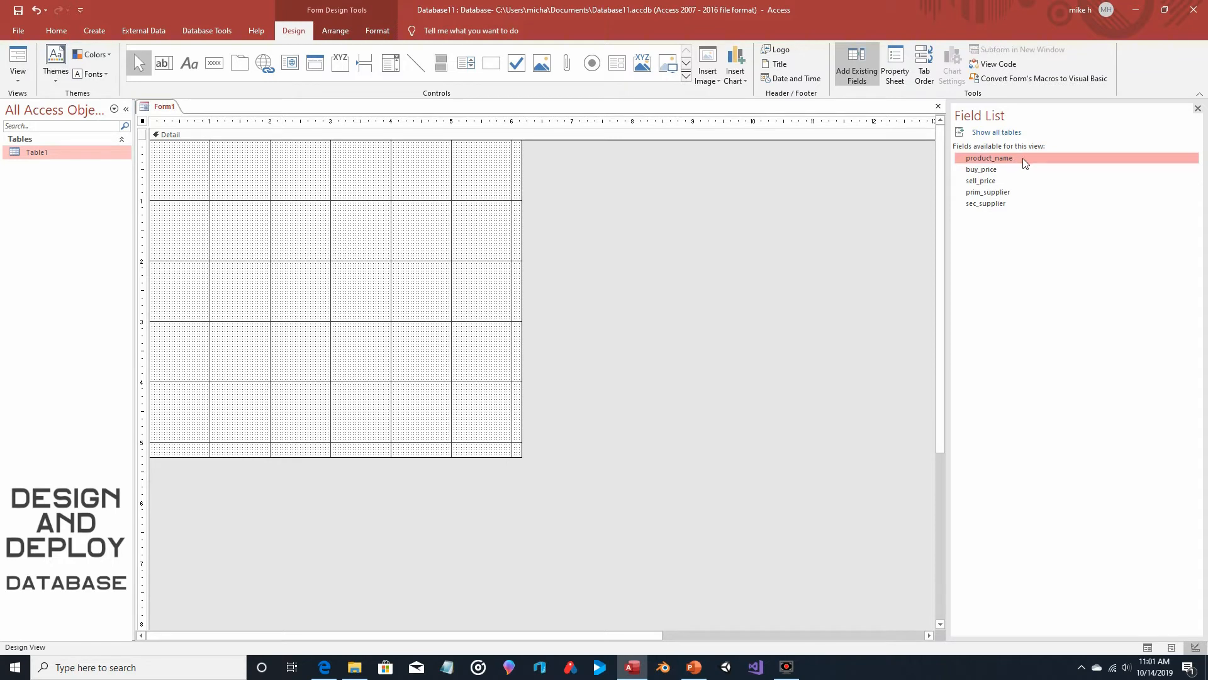
left_click_drag(1025, 163, 259, 183)
left_click_drag(184, 183, 264, 159)
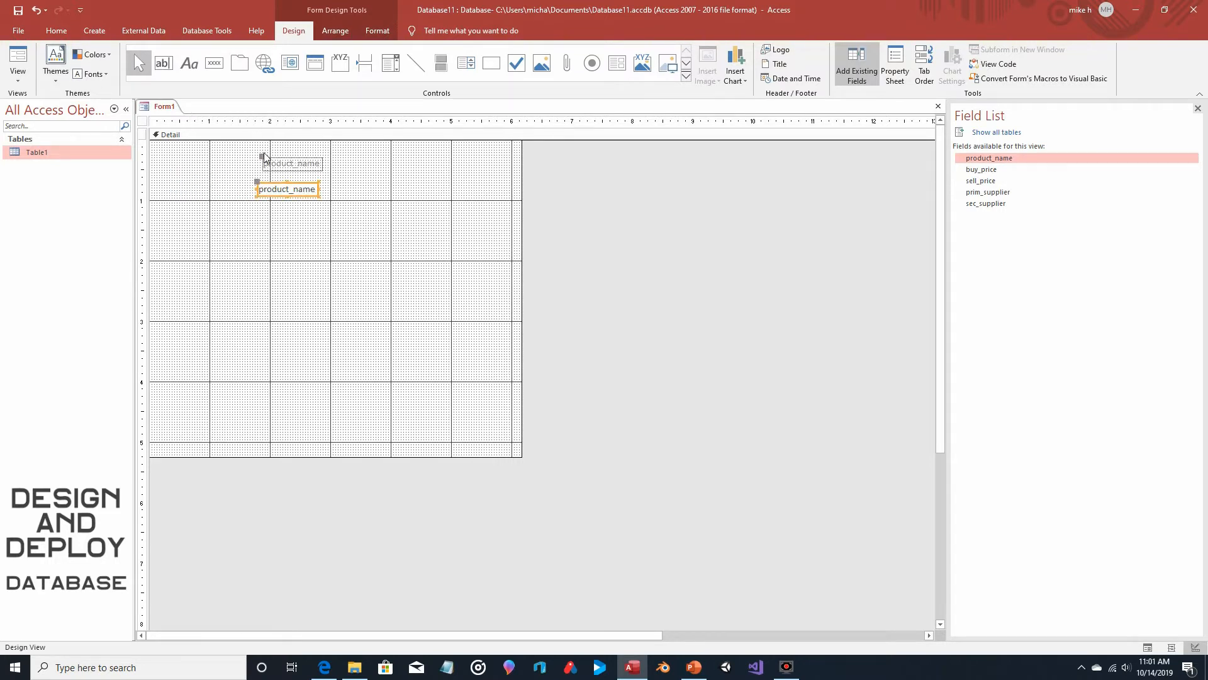
left_click(262, 157)
left_click(286, 160)
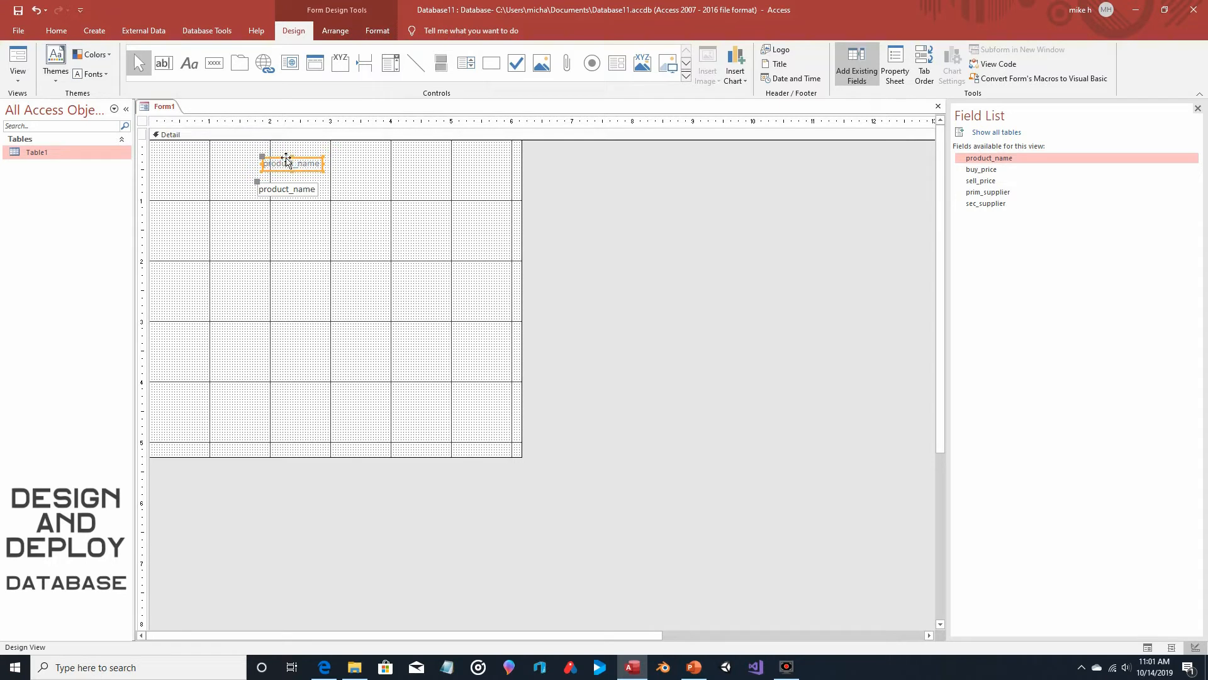
mouse_move(285, 159)
left_mouse_down()
mouse_move(344, 158)
mouse_move(274, 156)
left_mouse_up()
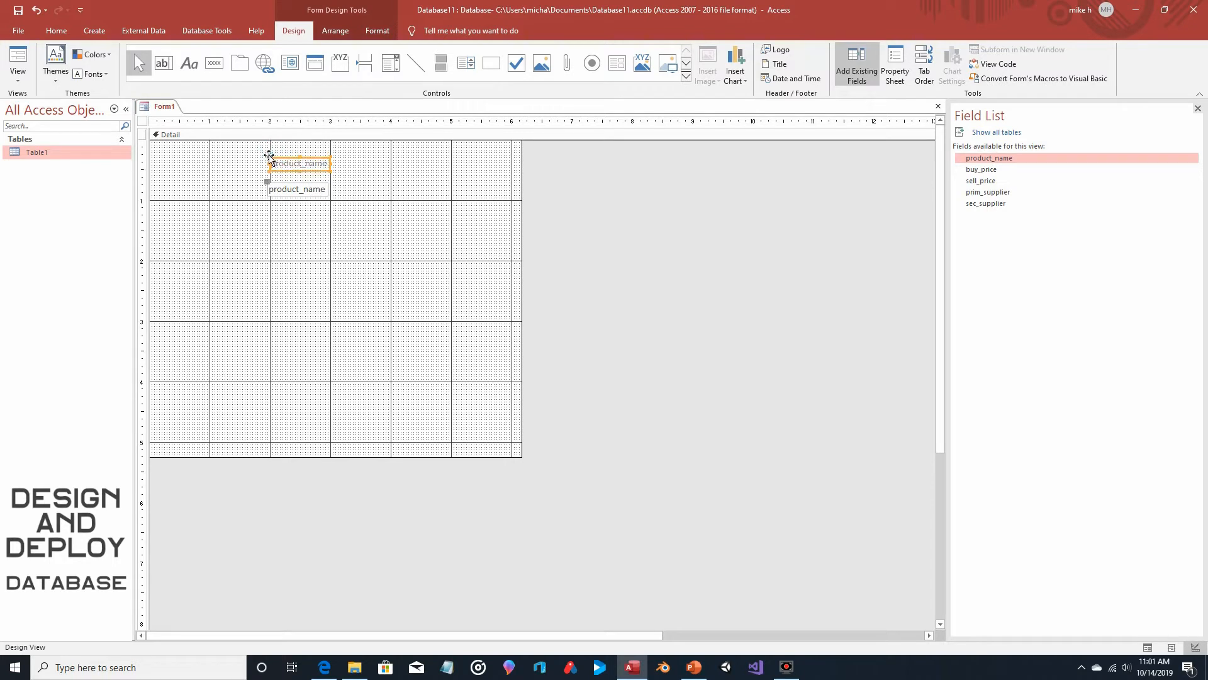
left_click(371, 176)
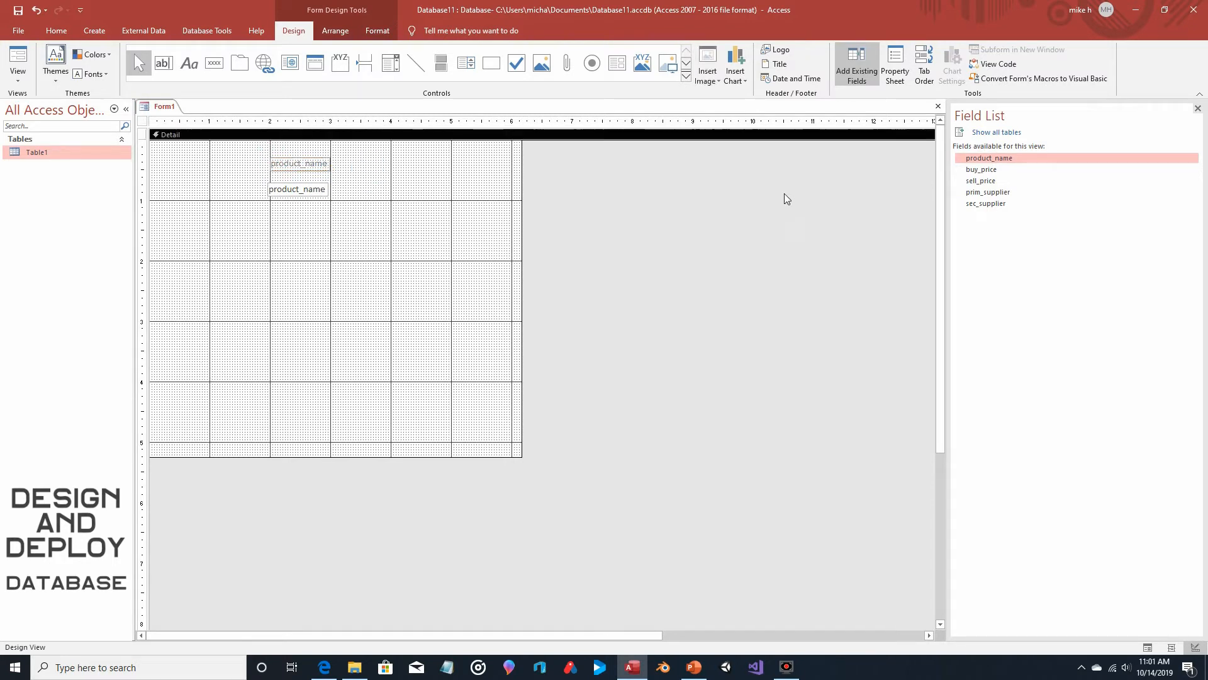
Add the buy_price and sell_price fields below product_name, placing each label above its text box.
left_click(987, 171)
left_click_drag(988, 175, 267, 261)
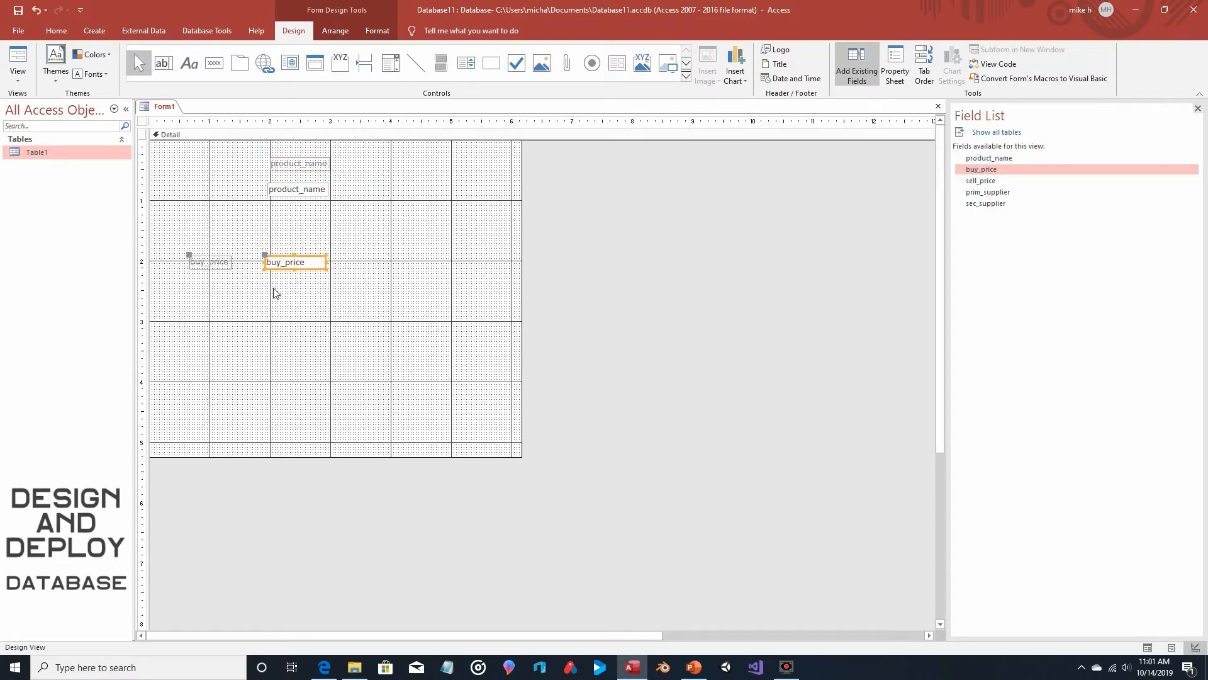
left_click_drag(193, 254, 278, 233)
left_click_drag(984, 181, 275, 324)
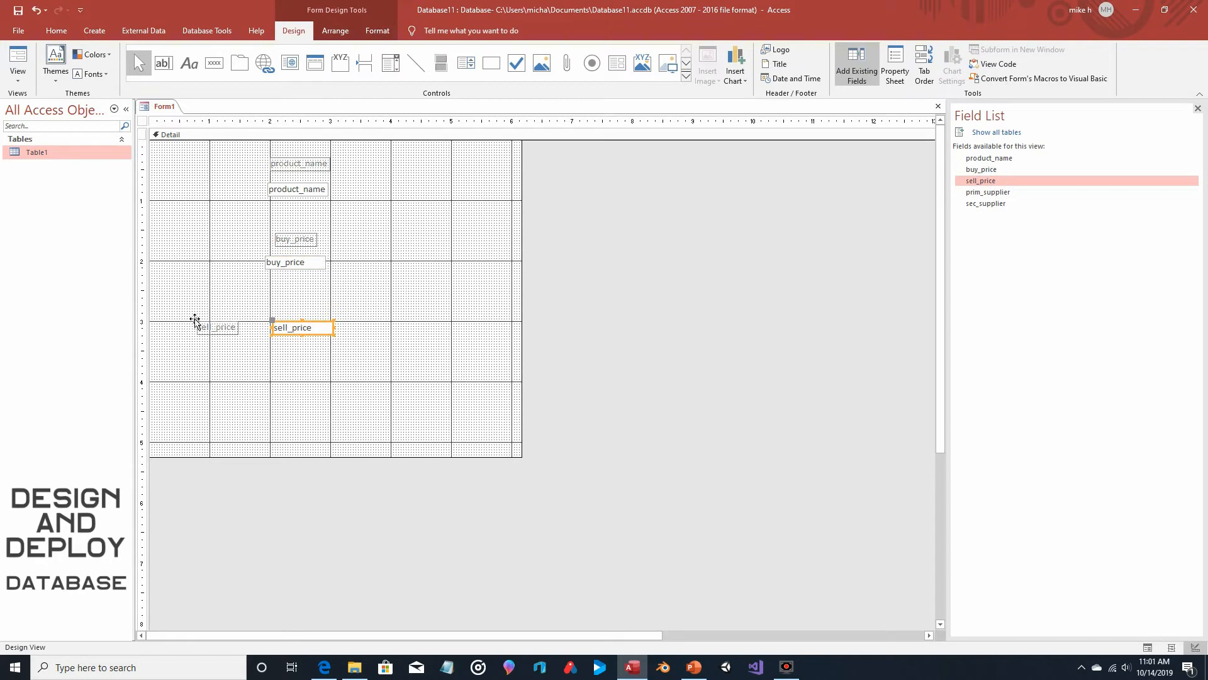
left_click_drag(196, 318, 282, 289)
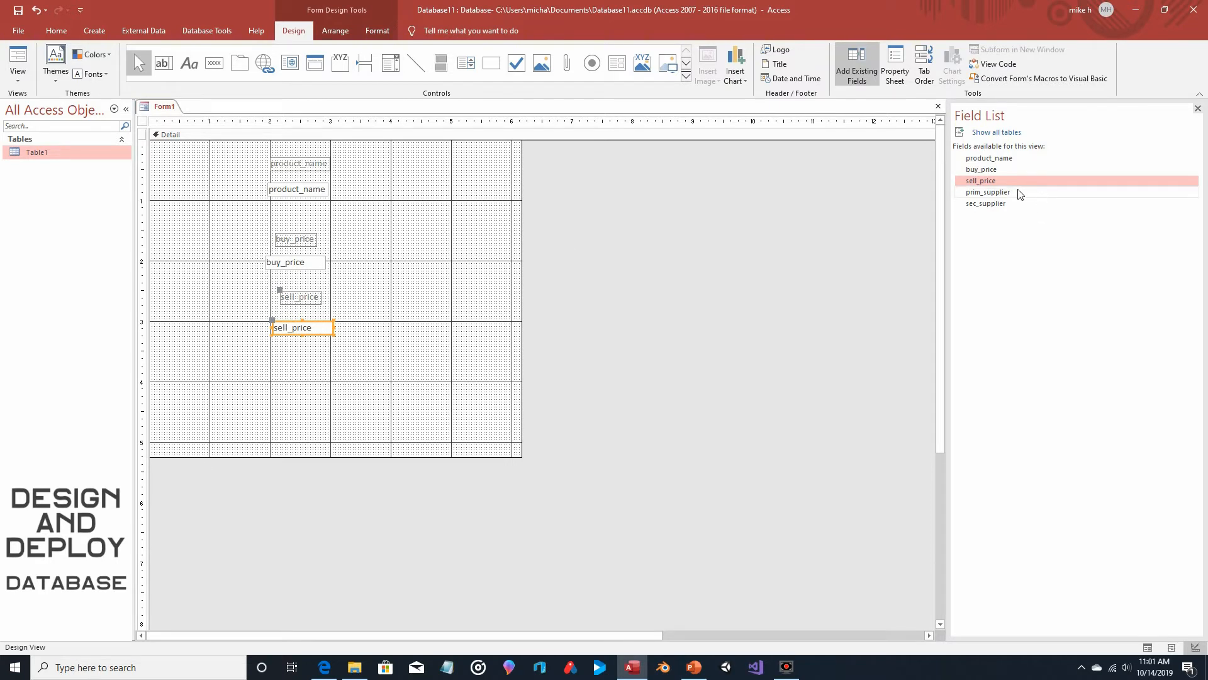
Add the prim_supplier and sec_supplier fields below sell_price, with labels above their text boxes, and line sec_supplier up with the column.
left_click_drag(1007, 190, 280, 373)
left_click_drag(206, 372, 275, 372)
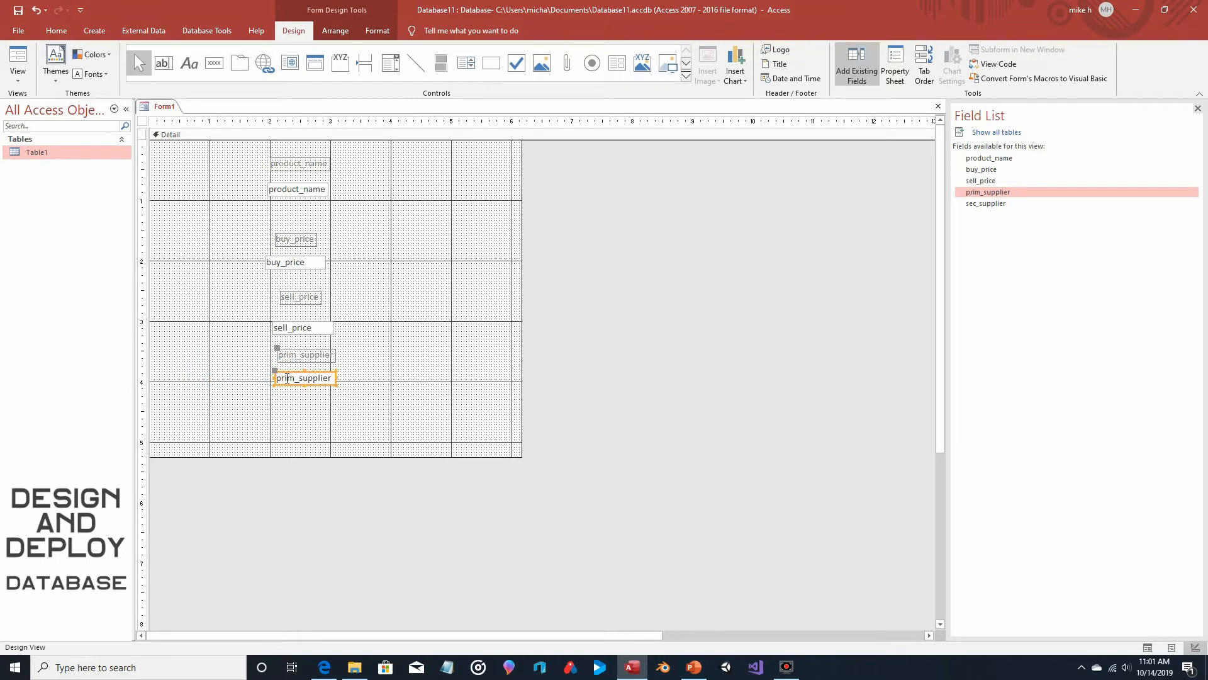
left_click_drag(985, 203, 282, 429)
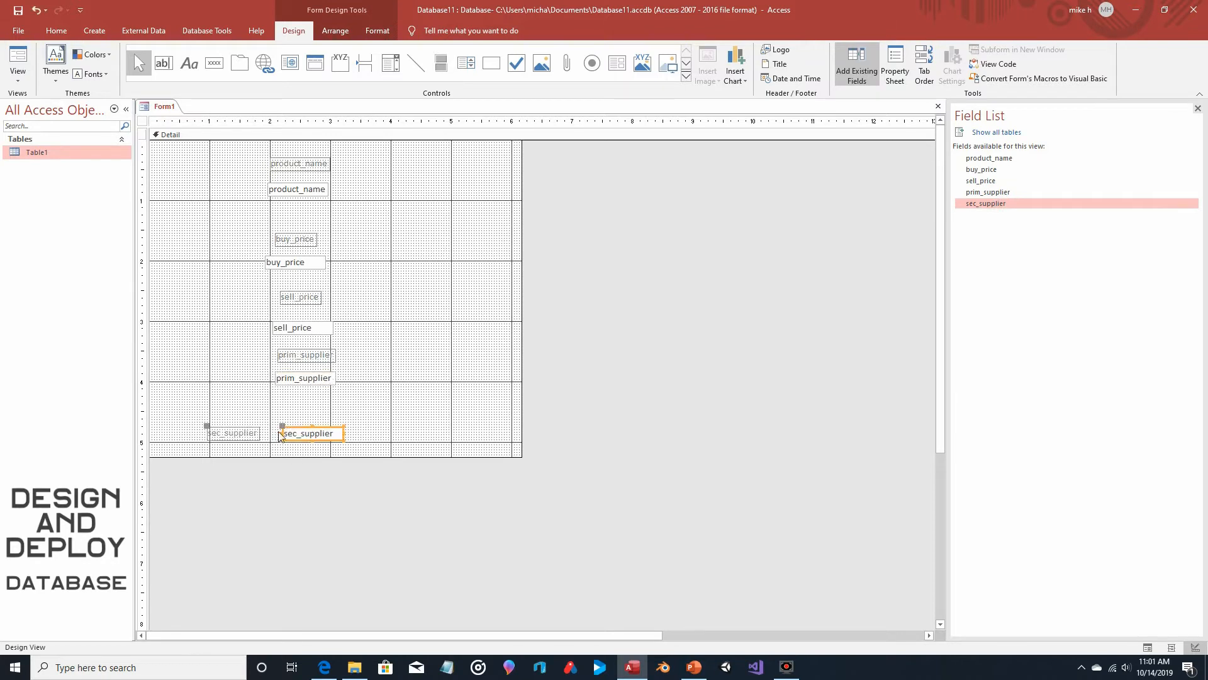
left_click_drag(203, 423, 278, 399)
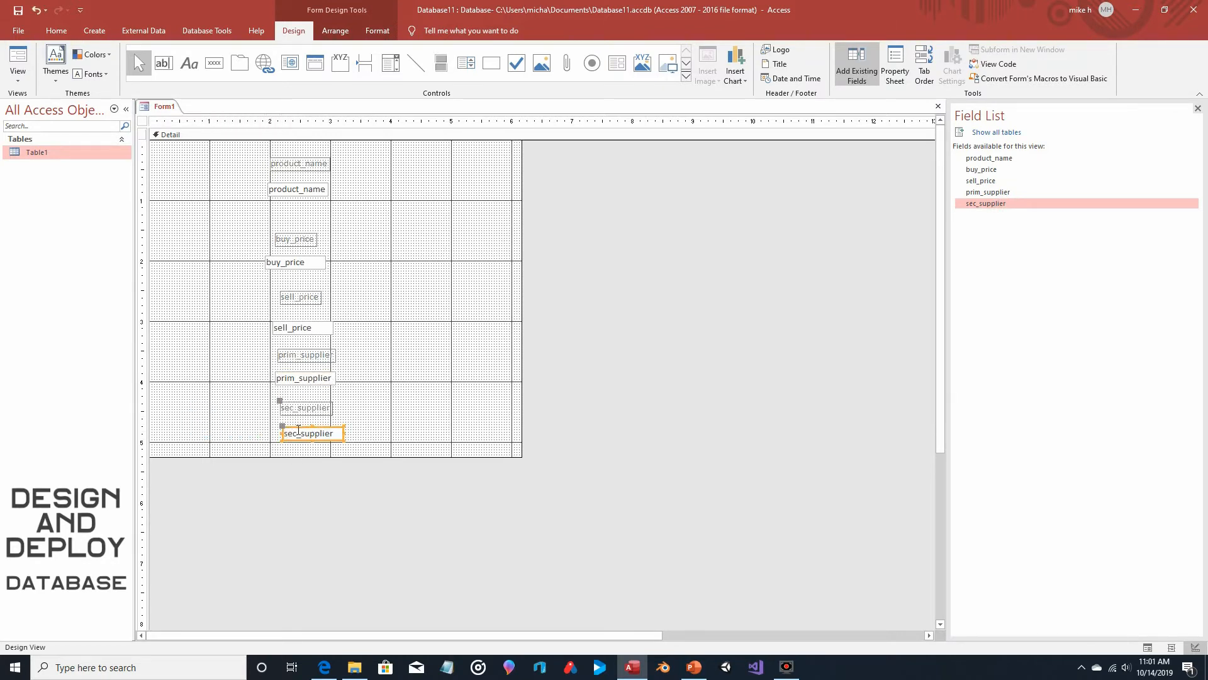
left_click_drag(310, 427, 304, 426)
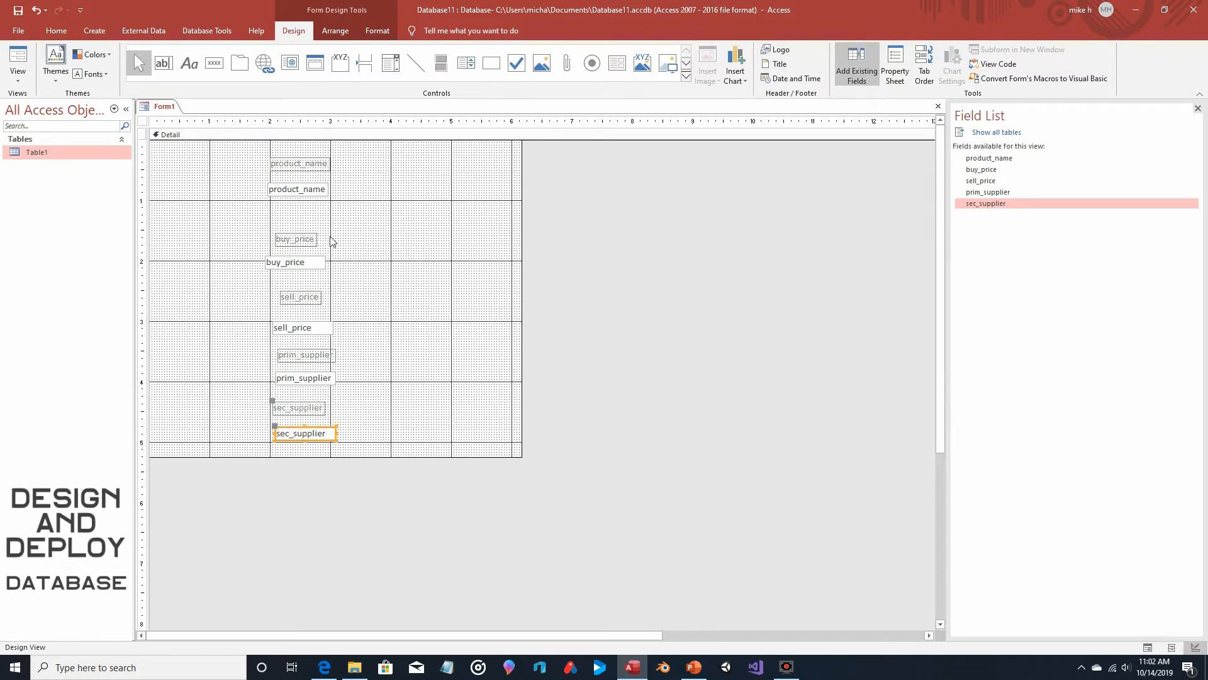
Move the buy_price label and text box up together, closer to product_name.
left_click_drag(352, 284, 255, 222)
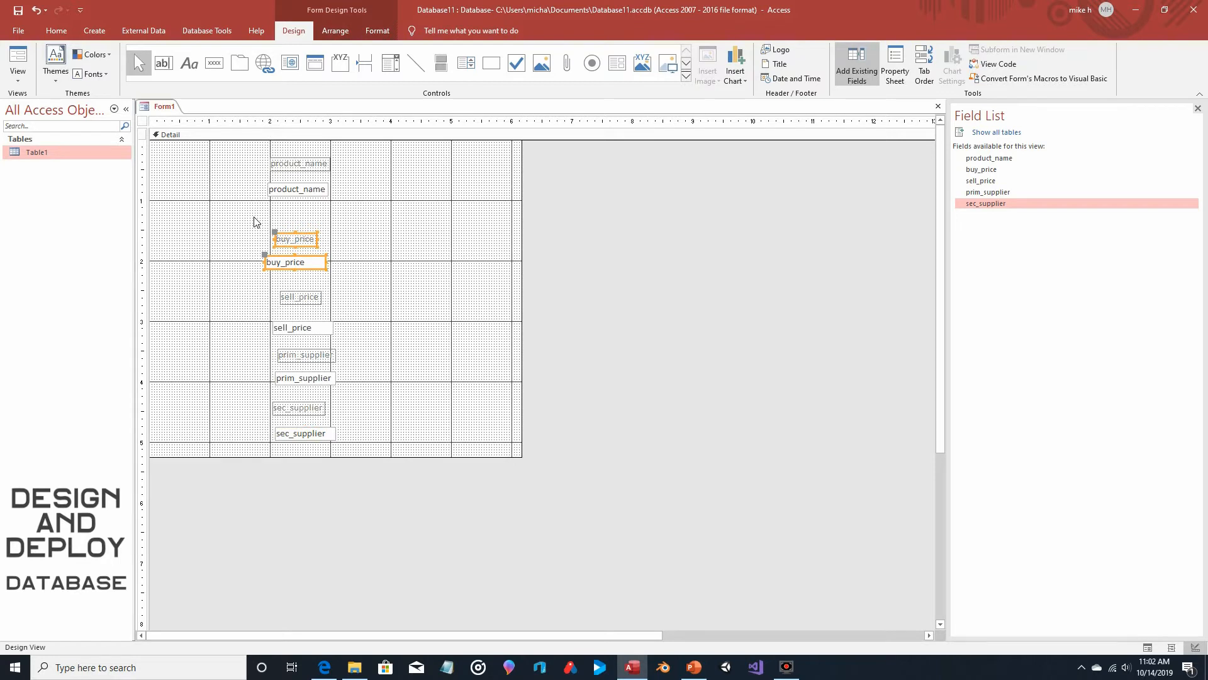
left_click_drag(395, 275, 227, 216)
key("Up")
key("Up")
key("Up")
key("Up")
key("Up")
key("Up")
key("Up")
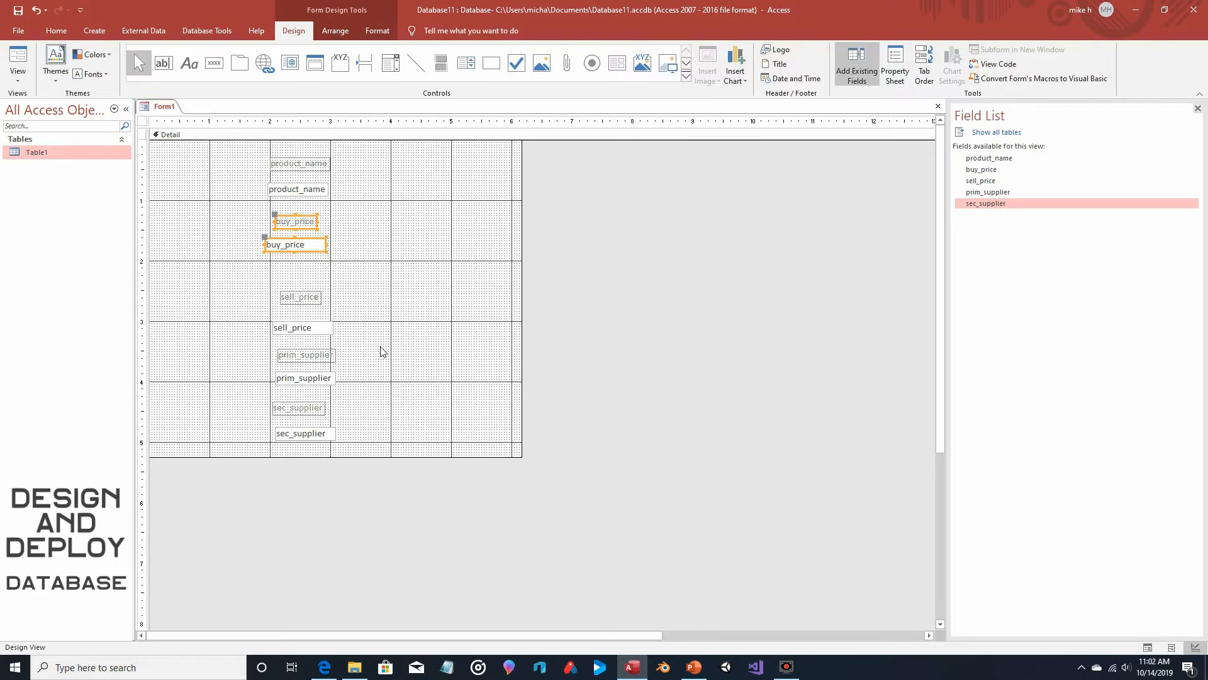
Move the sell_price, prim_supplier and sec_supplier labels and text boxes up together, closer to buy_price.
left_click_drag(387, 444, 168, 287)
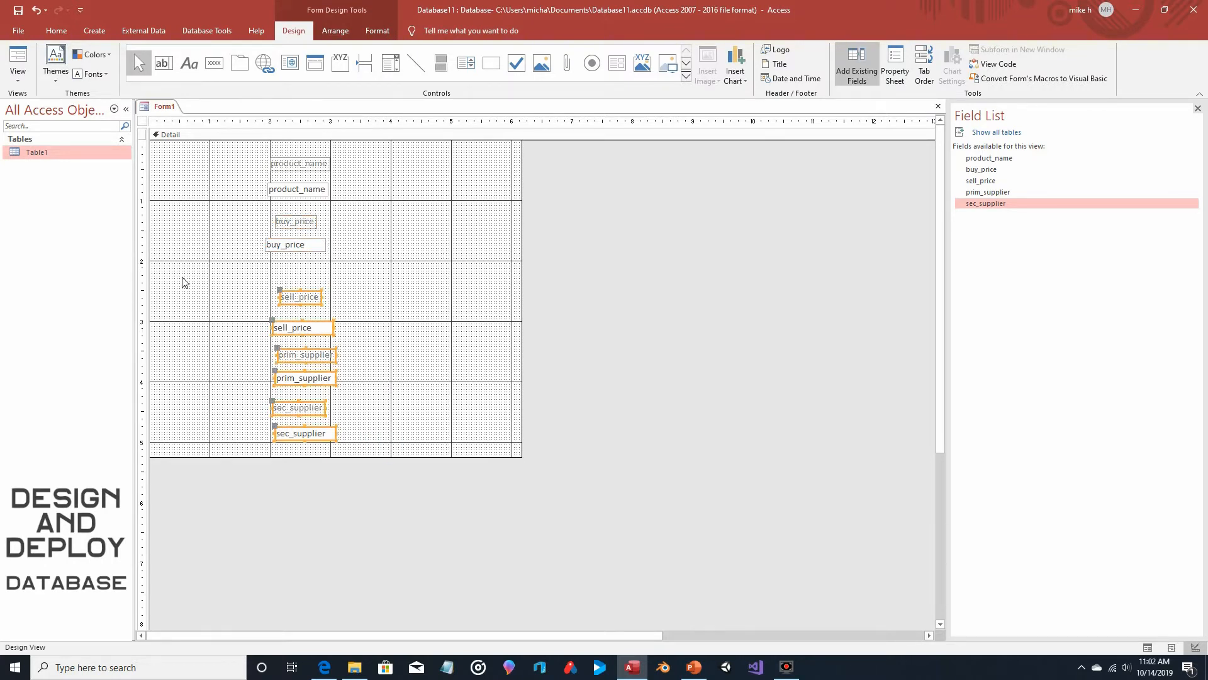
key("Up")
key("Up")
key("Up")
key("Up")
key("Up")
key("Up")
key("Up")
key("Up")
key("Up")
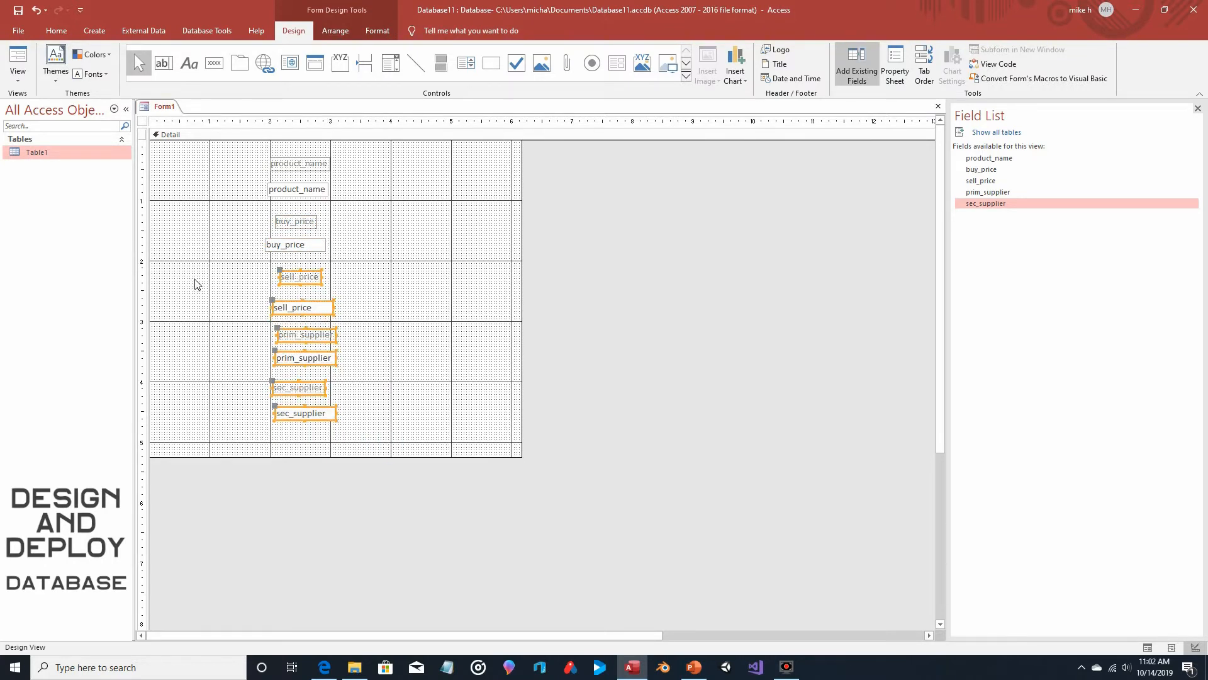
left_click(445, 318)
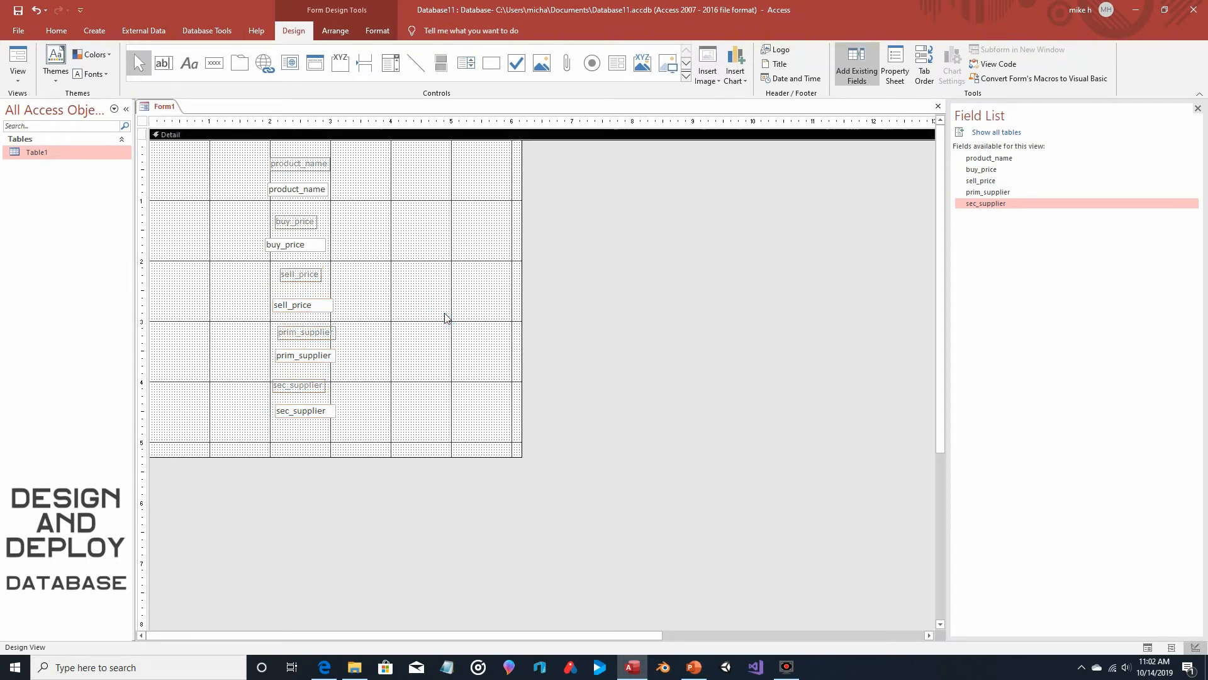
Extend the Detail section slightly downward and draw a command button below sec_supplier, allowing the wizard file to open but cancelling the wizard.
left_click_drag(305, 457, 306, 474)
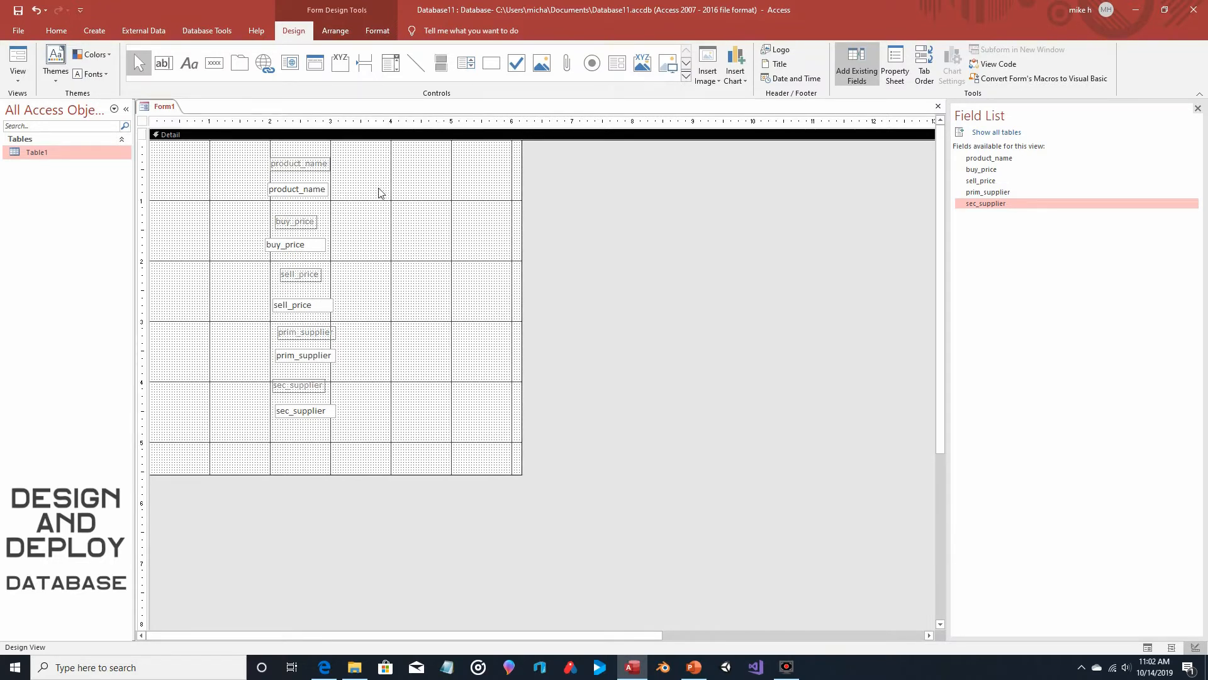
left_click(214, 63)
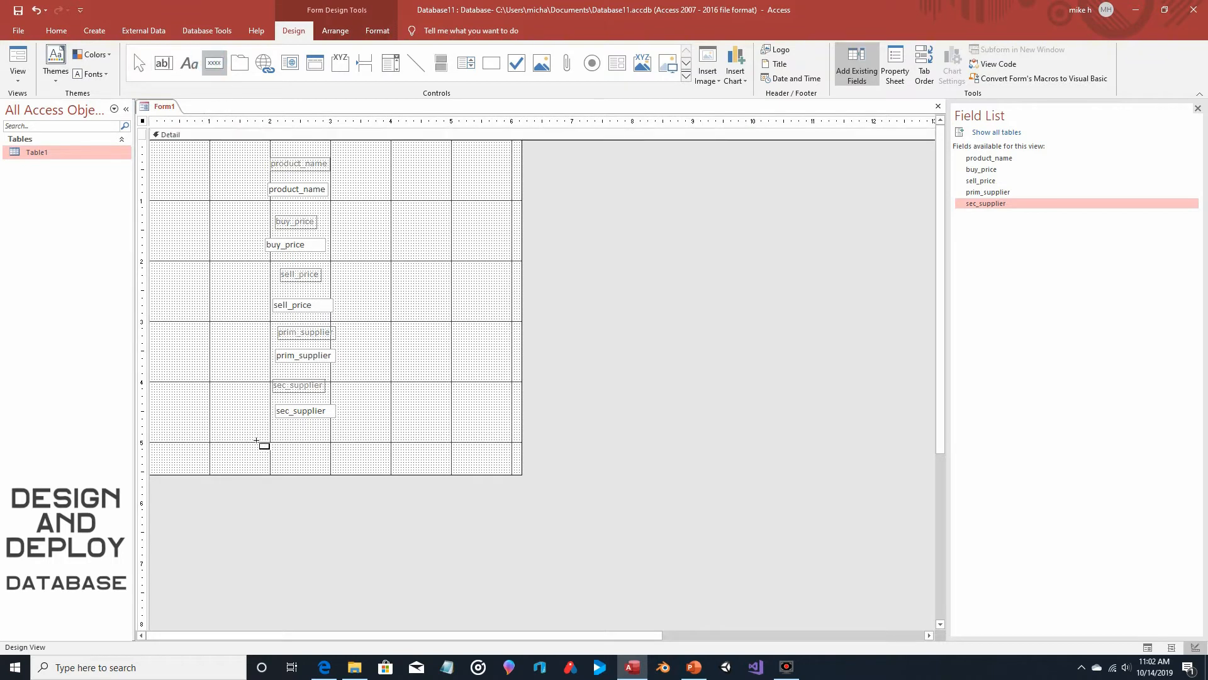
left_click_drag(255, 432, 341, 464)
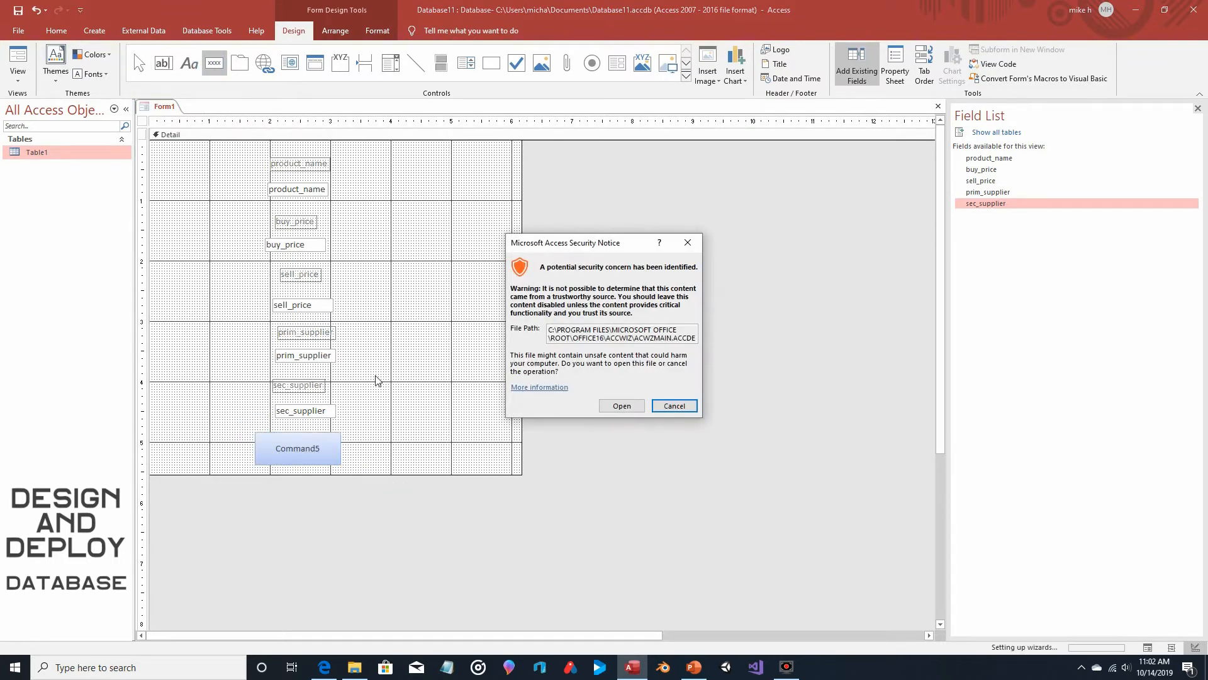
left_click(622, 405)
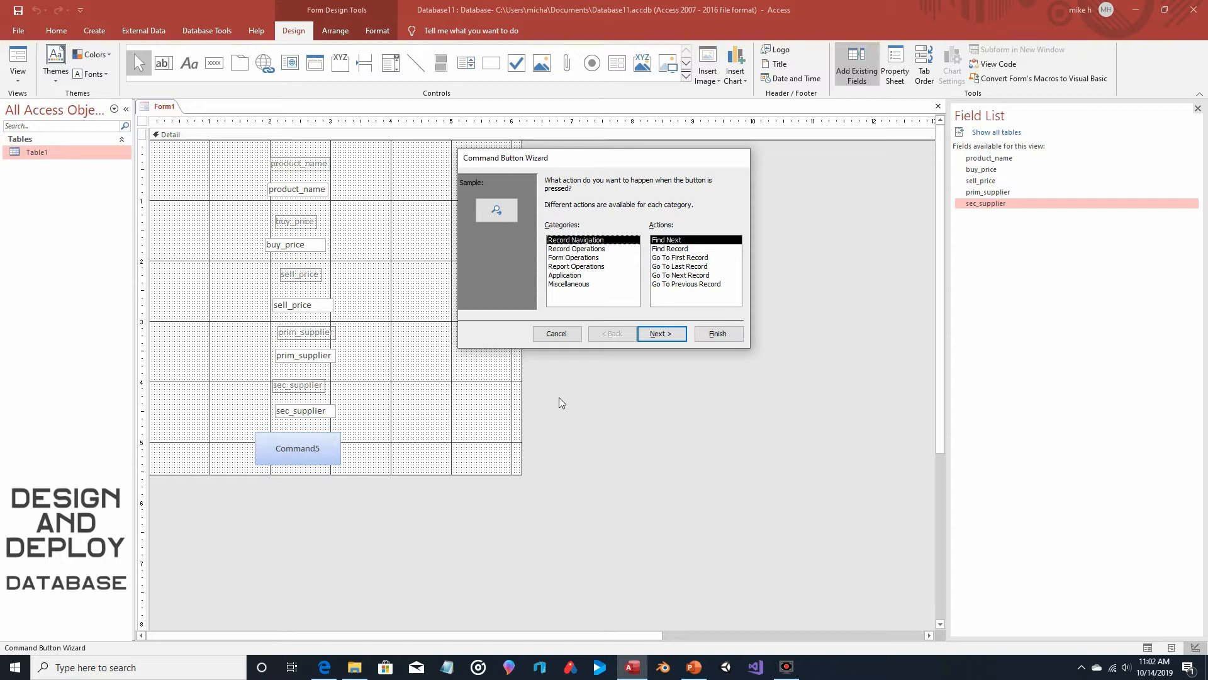
left_click(584, 285)
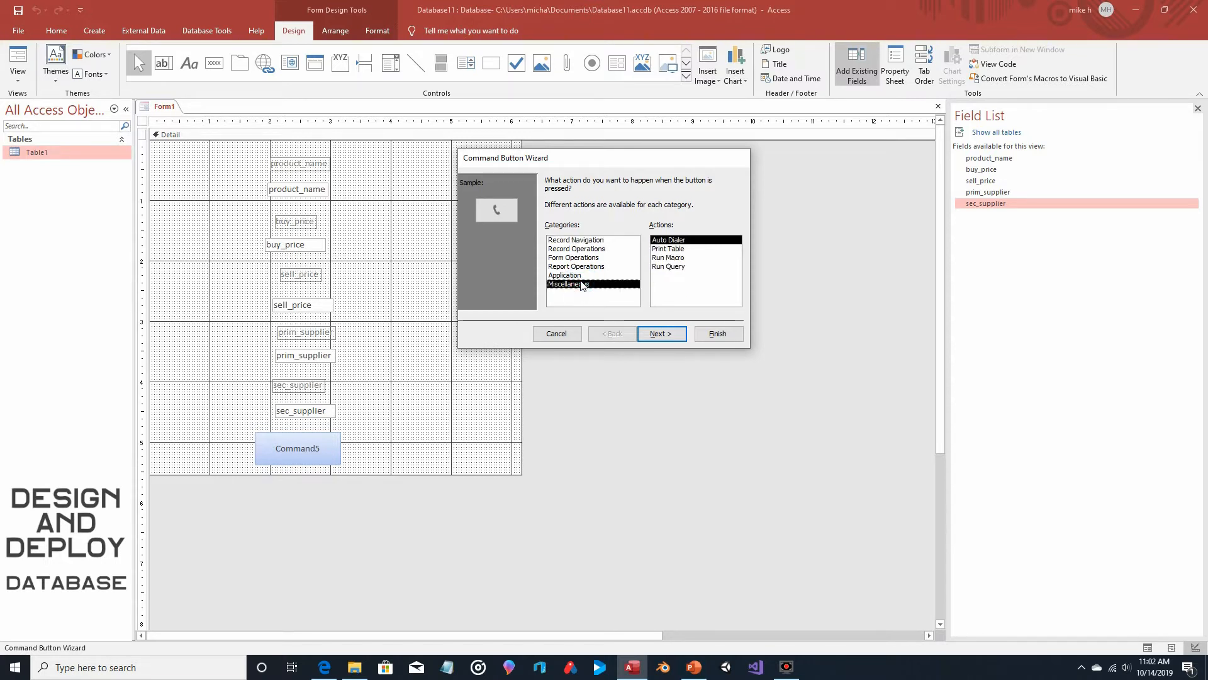
left_click(563, 333)
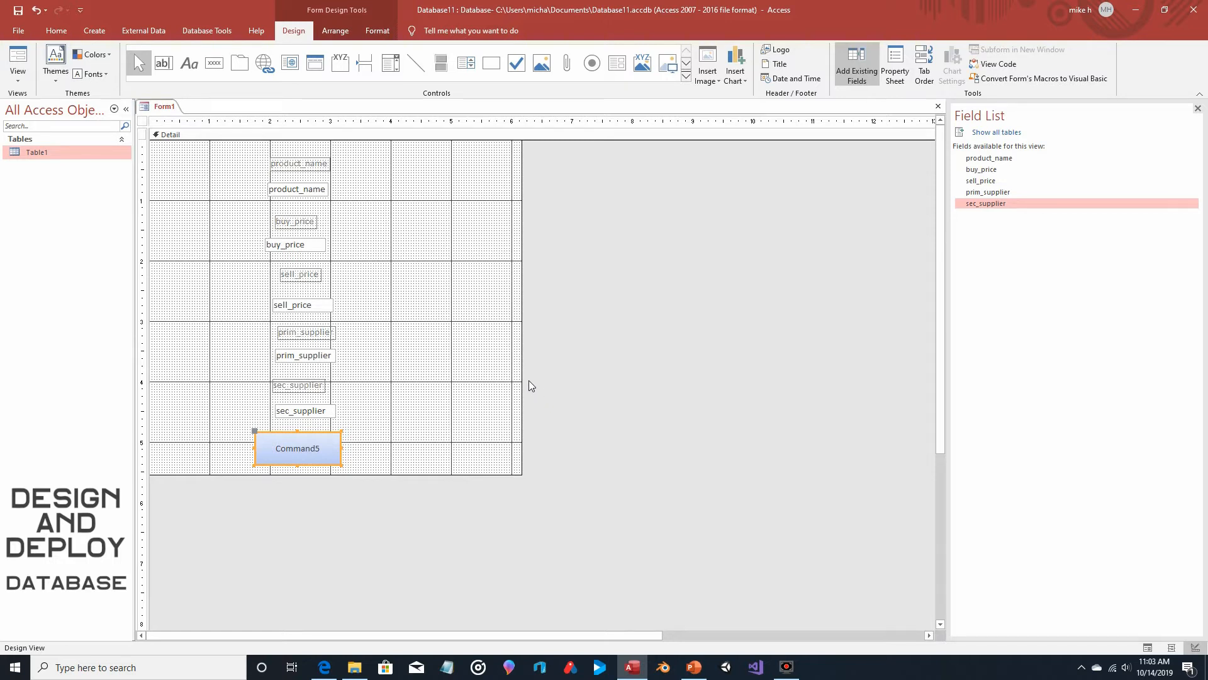
Preview the form in Form View and return to Design View.
left_click(18, 58)
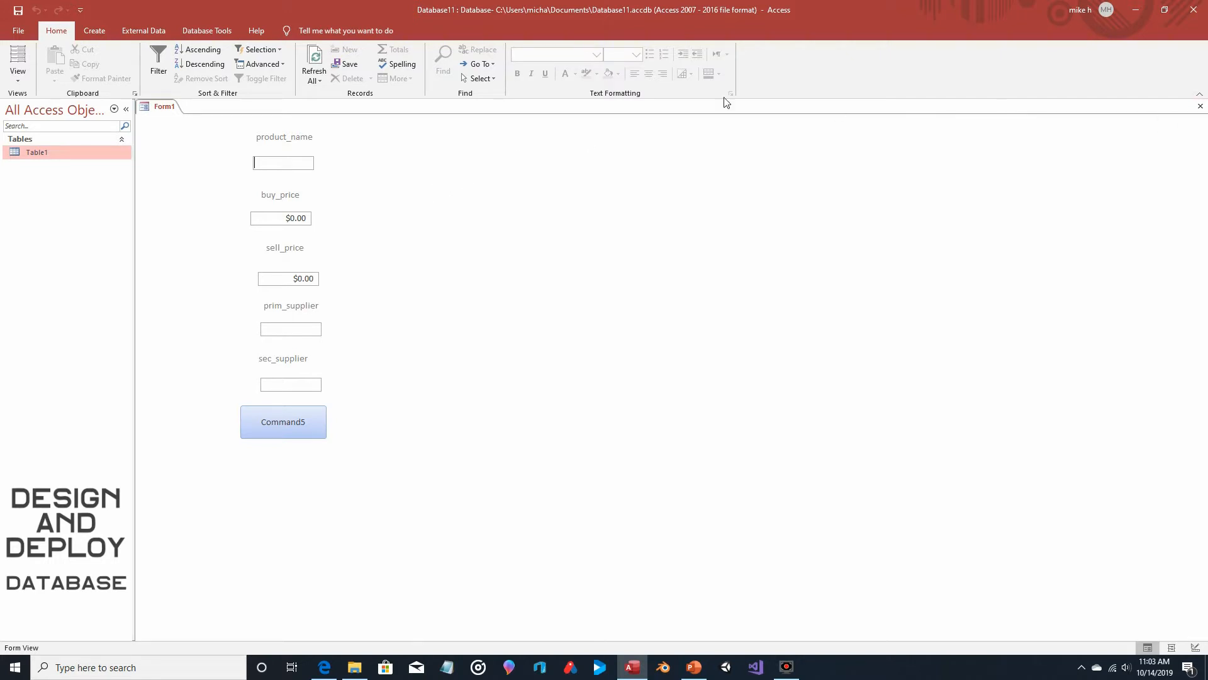
left_click(17, 76)
left_click(38, 157)
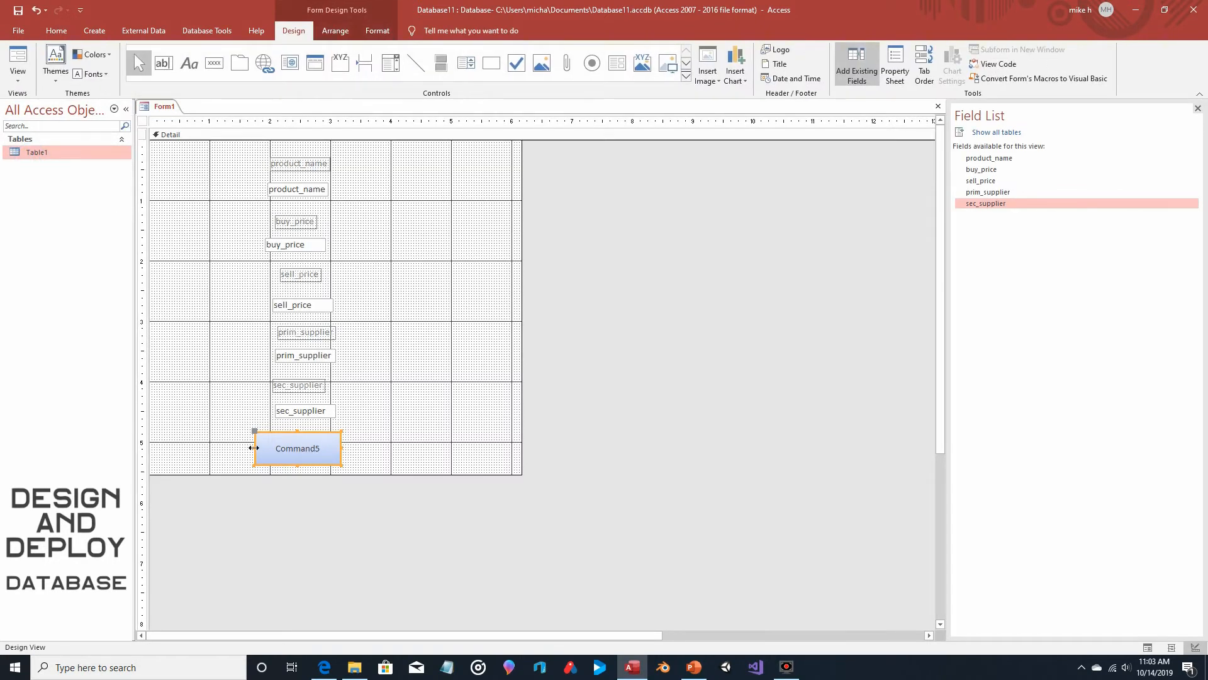
Change the command button's caption to "Close".
left_click(326, 447)
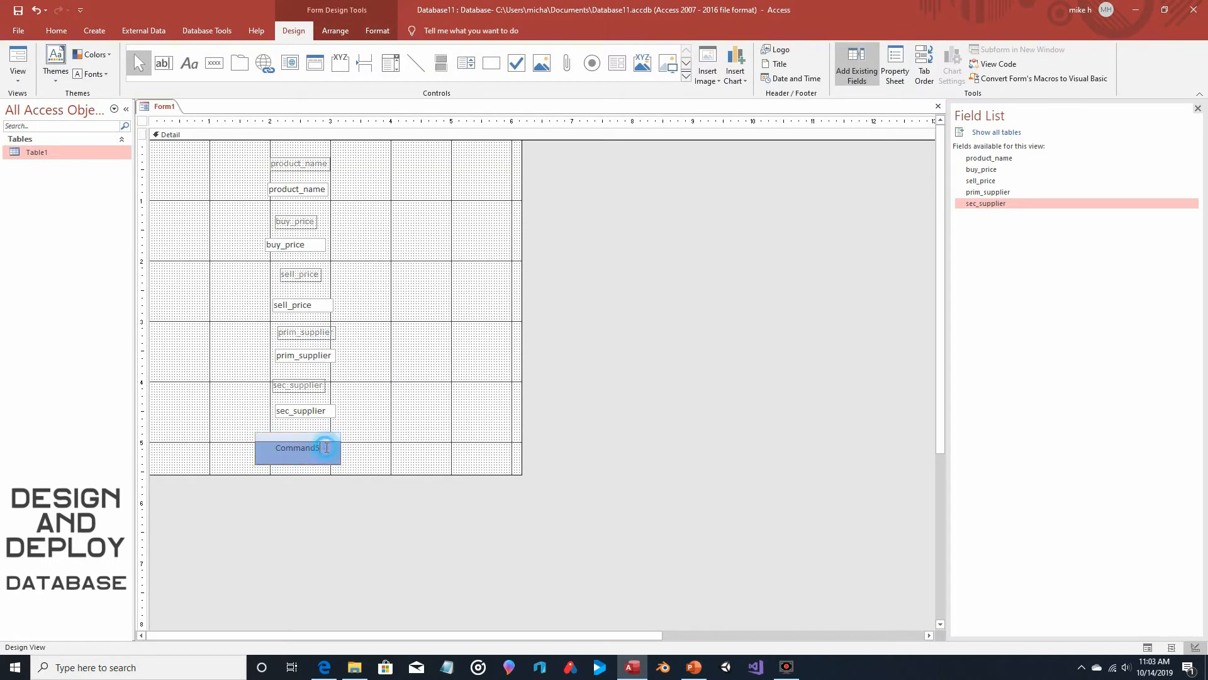
left_click_drag(324, 448, 275, 447)
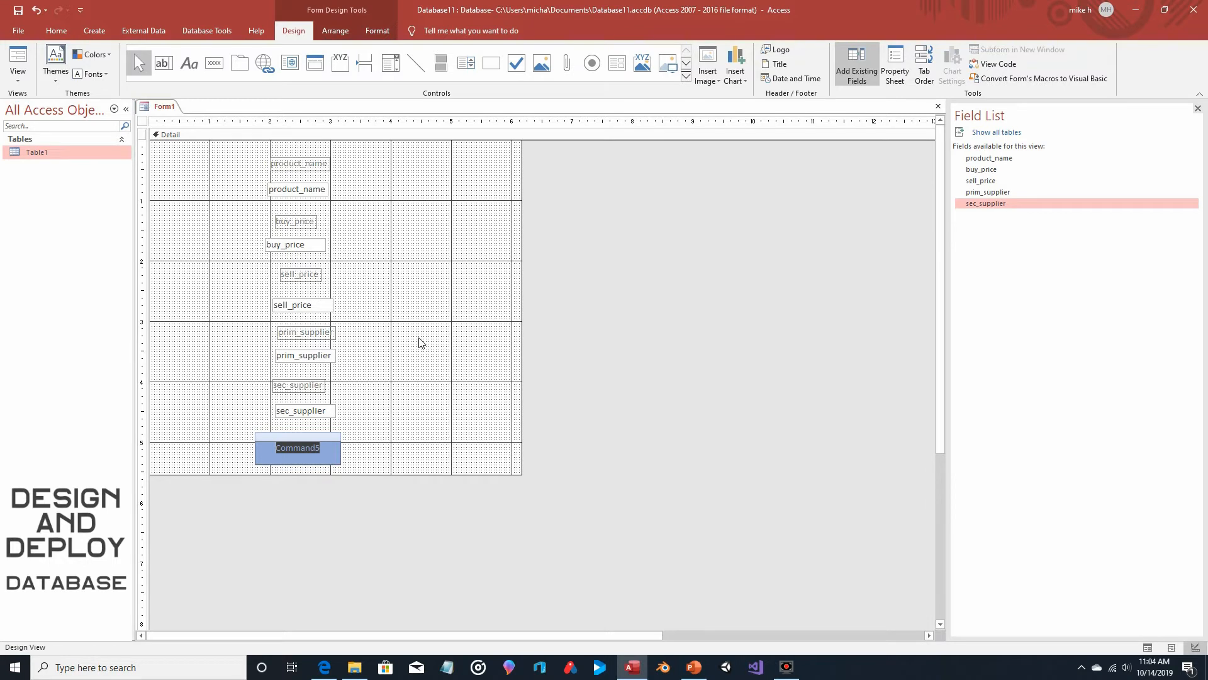
type("Close")
left_click(421, 342)
Create an event procedure for the Close button's On Click event using the Code Builder.
left_click(297, 448)
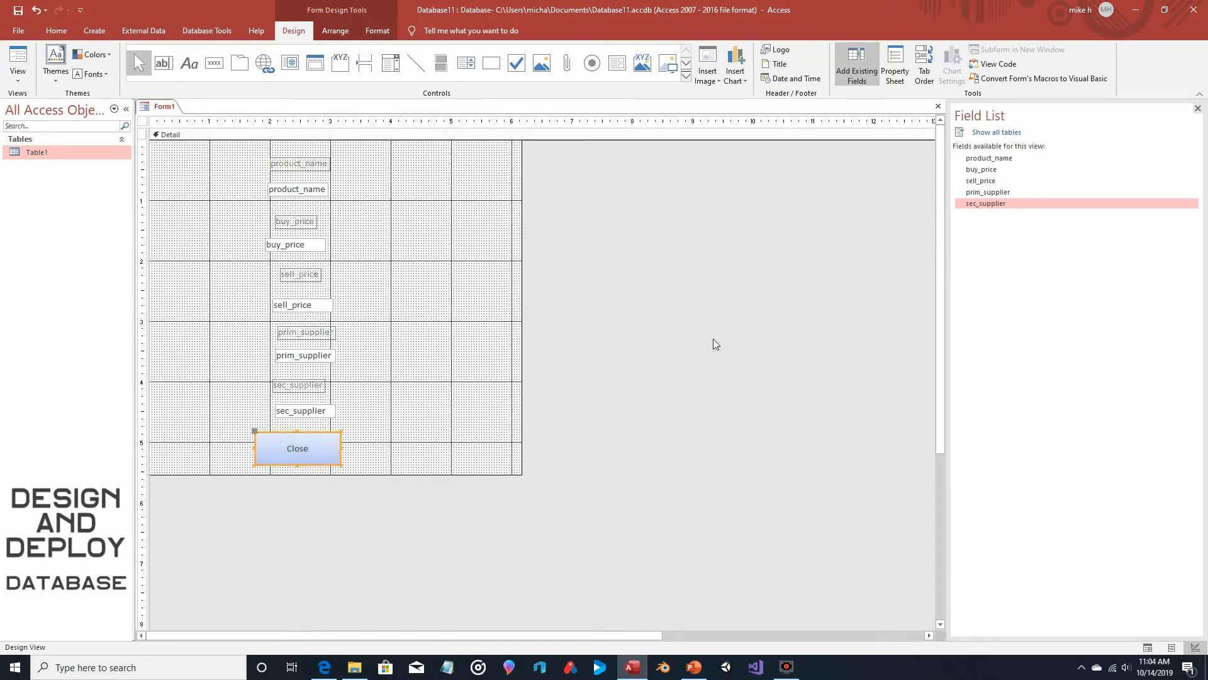
left_click(897, 63)
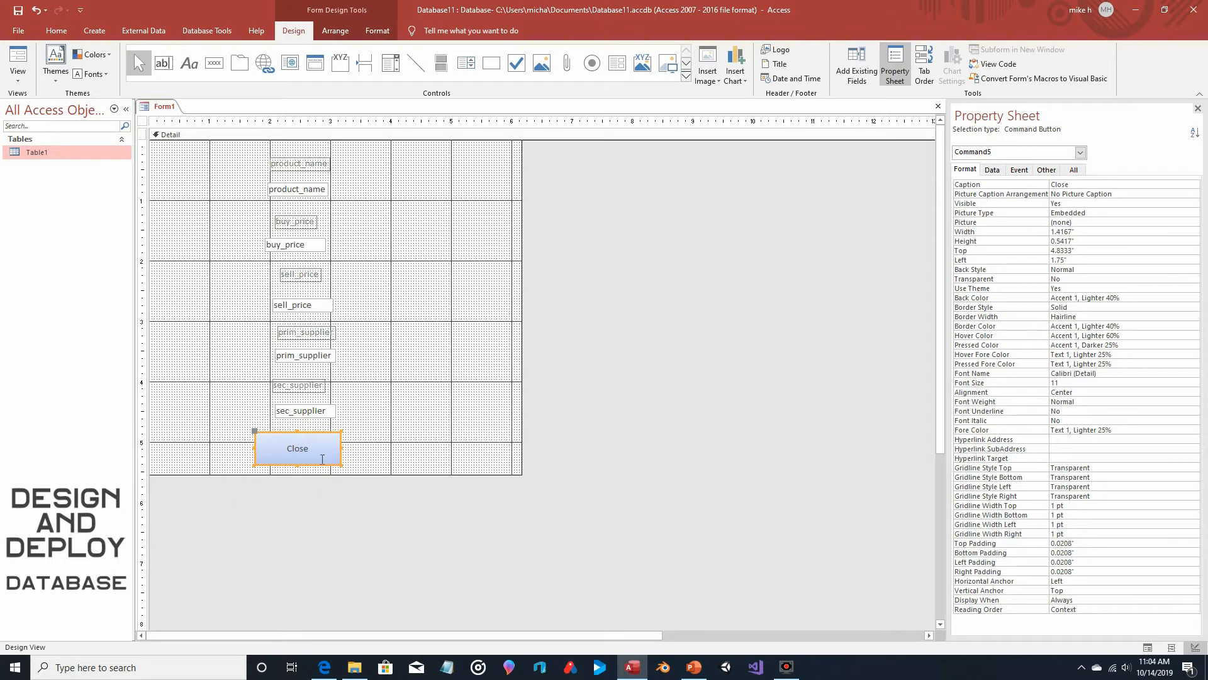
left_click(142, 121)
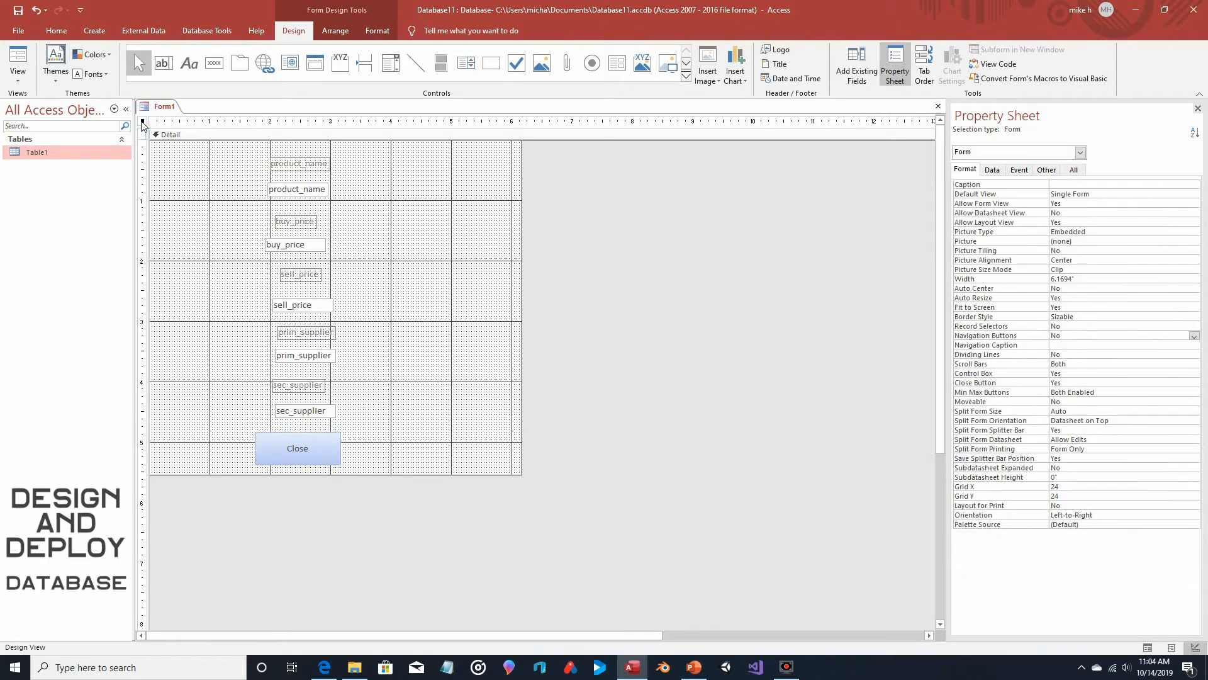
left_click(313, 450)
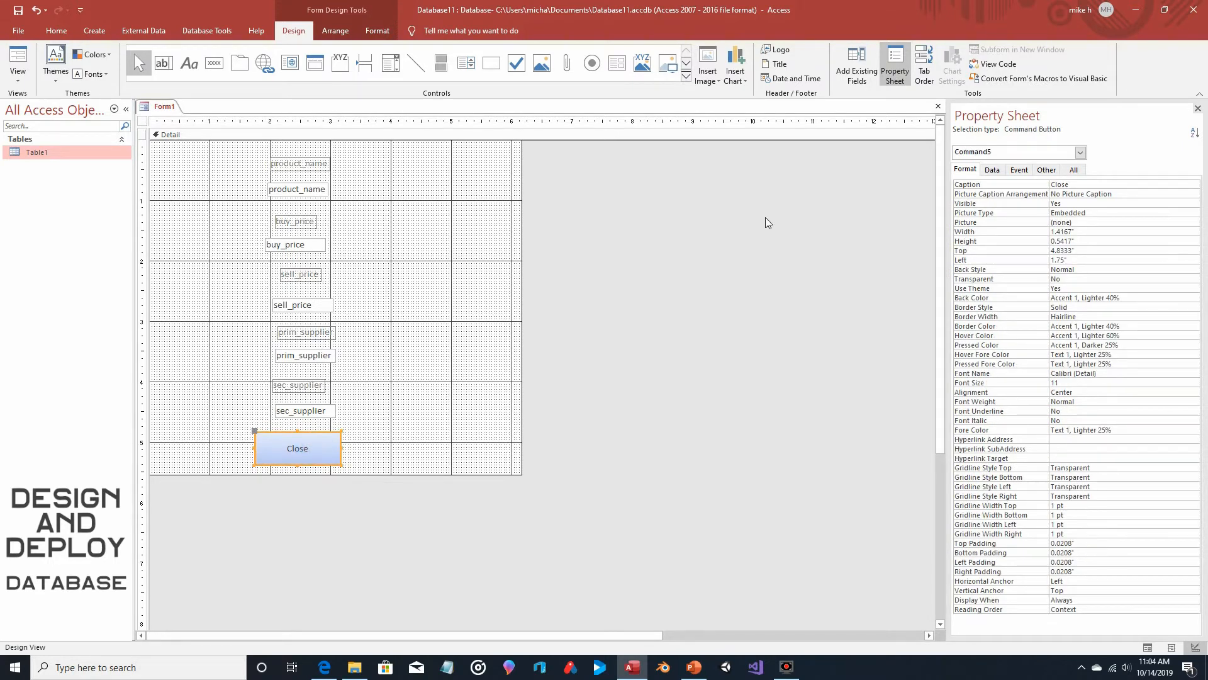
left_click(1018, 170)
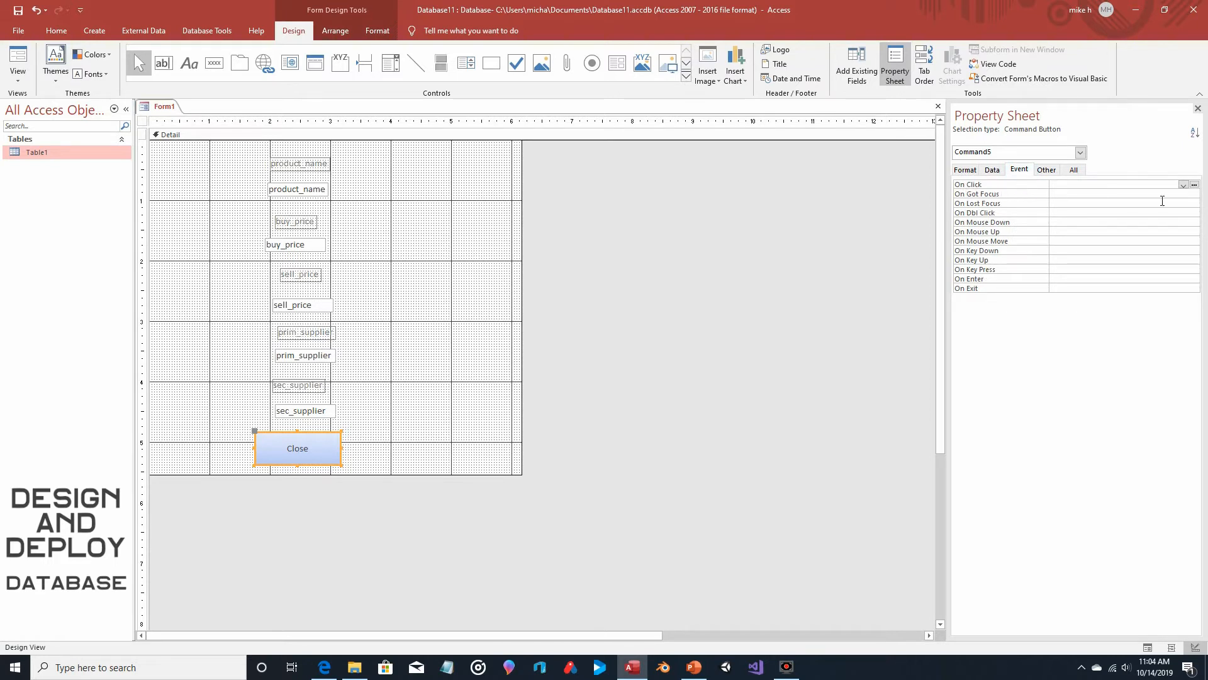
left_click(1194, 185)
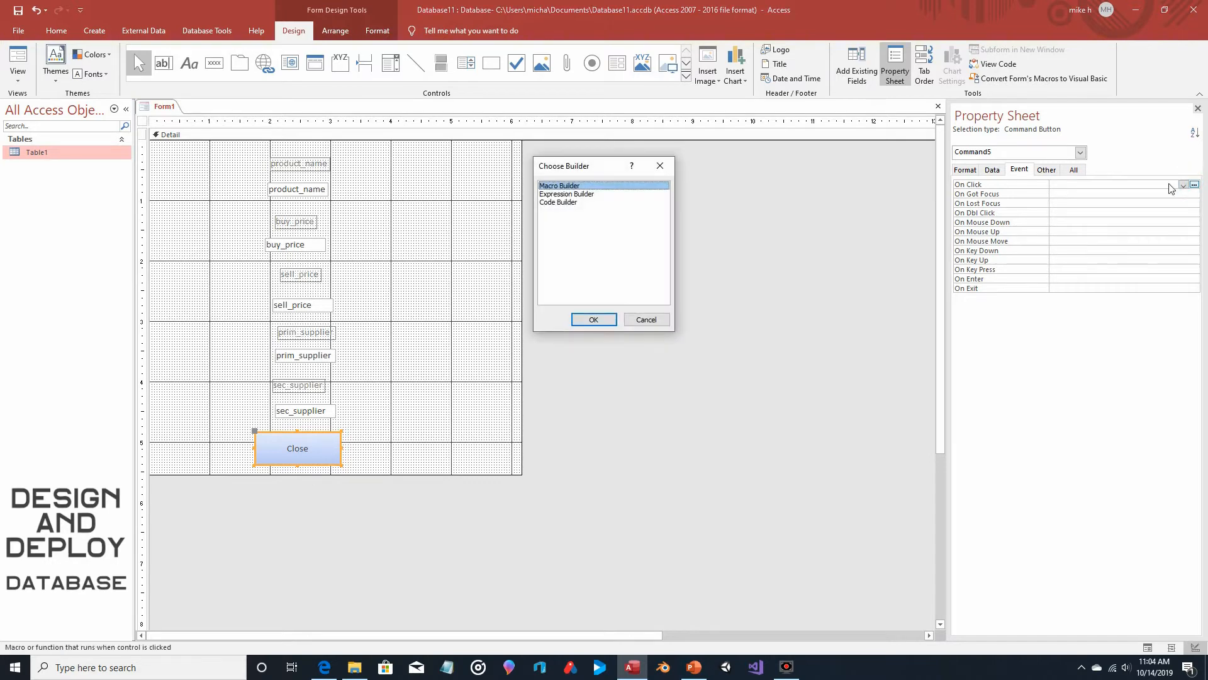
double_click(563, 202)
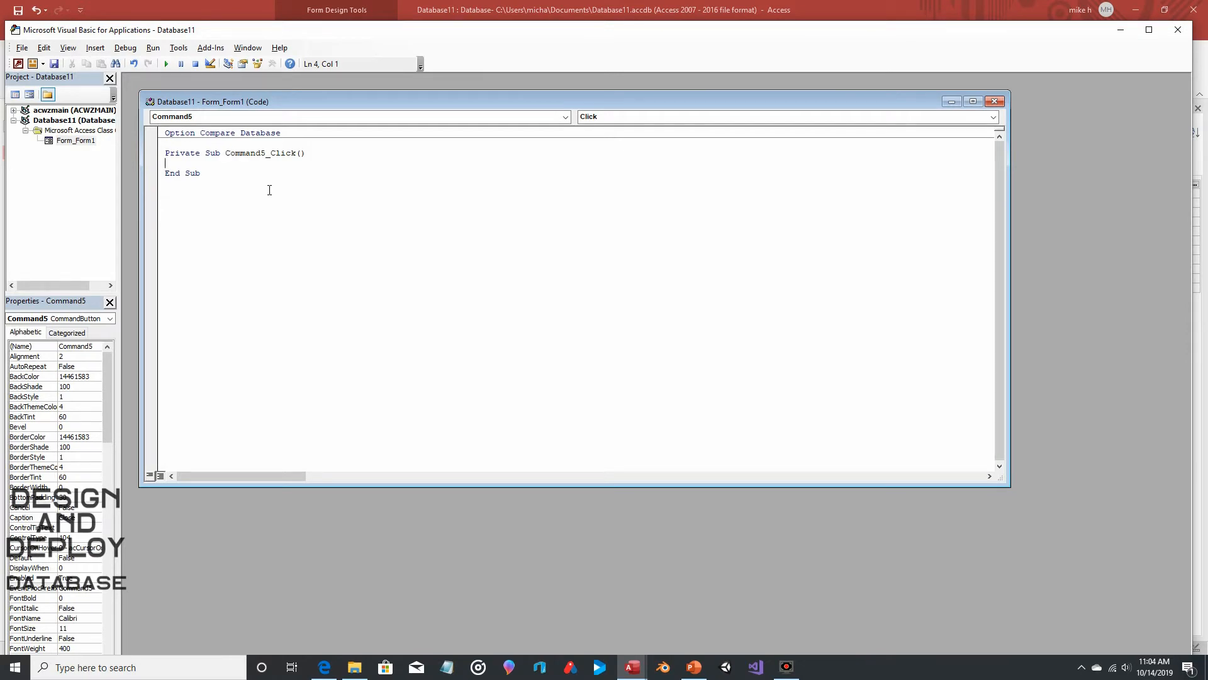
Add the statement DoCmd.Close inside the Command5_Click procedure.
key("Return")
key("Return")
type("DoCmd.")
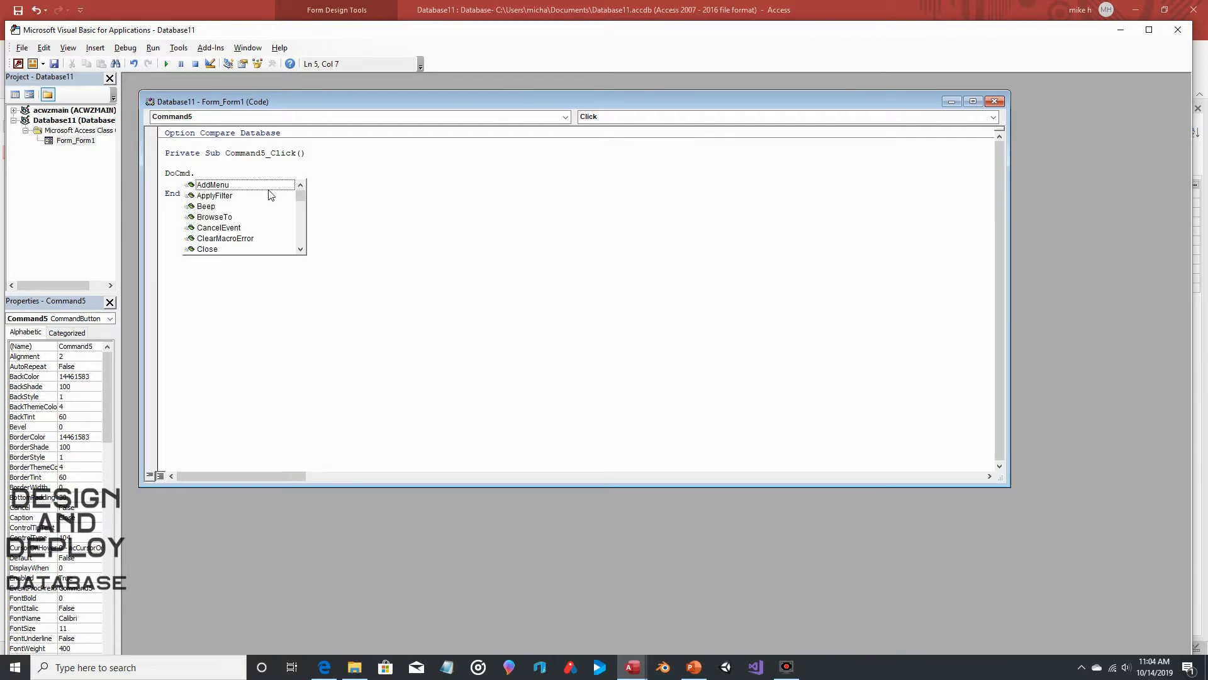
double_click(224, 249)
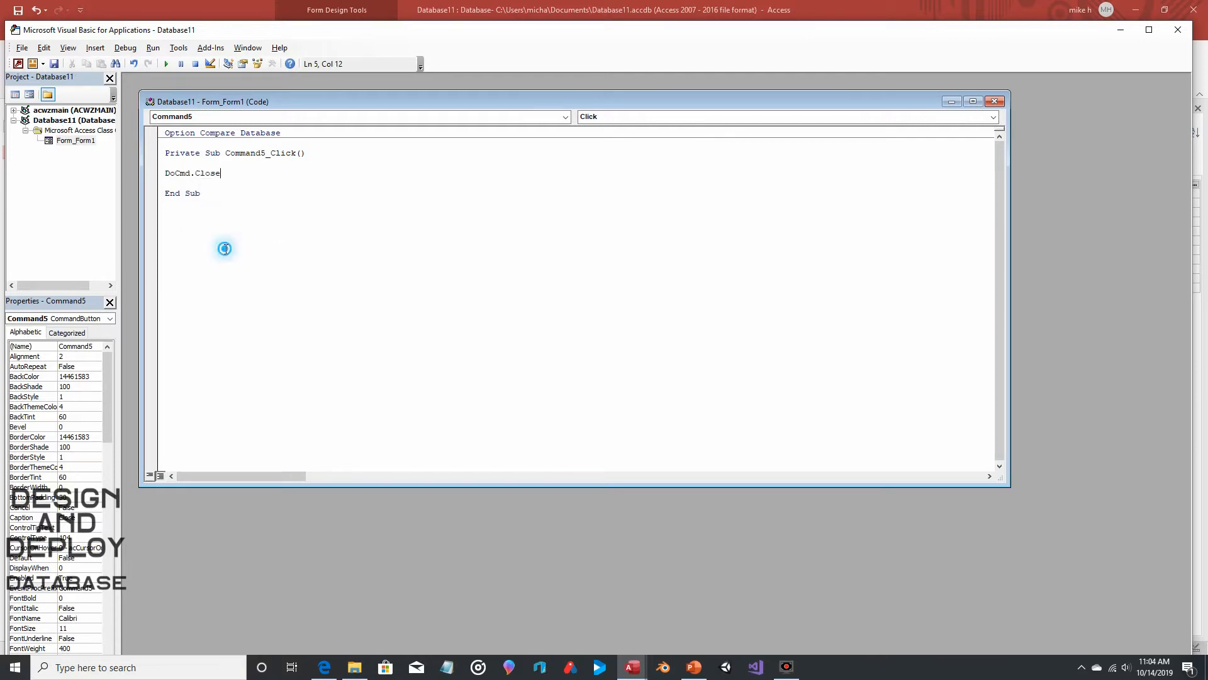
Save the form as Form1 and close the code editor.
left_click(54, 63)
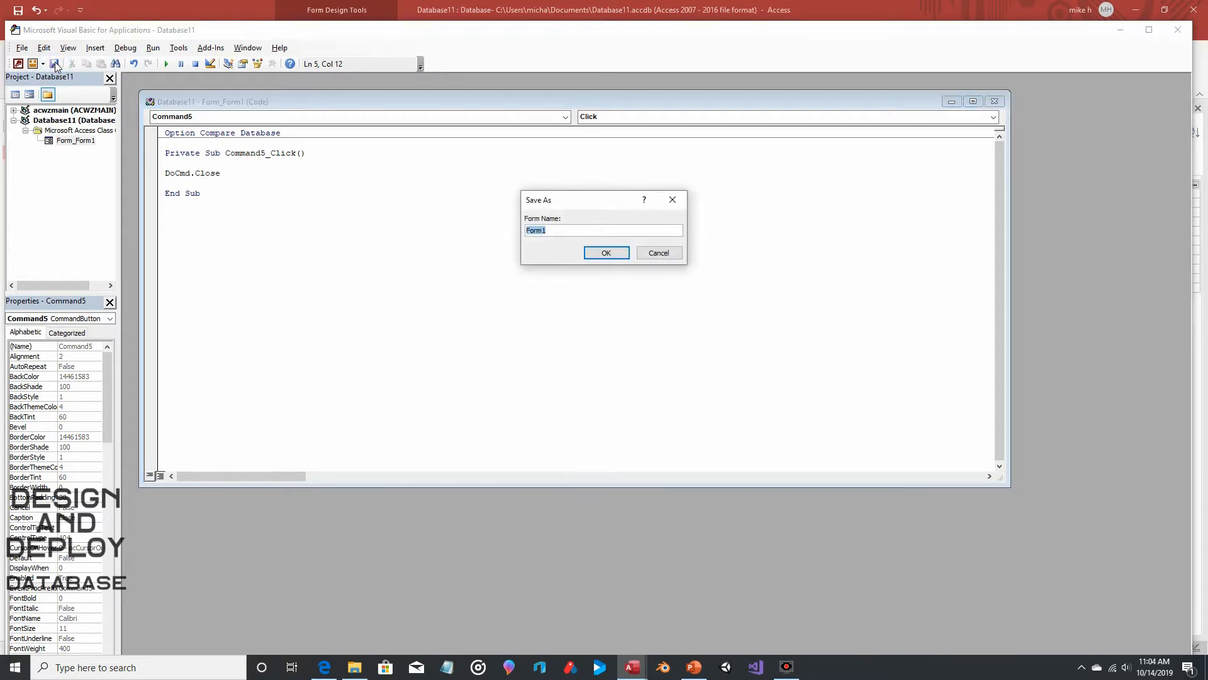
left_click(598, 253)
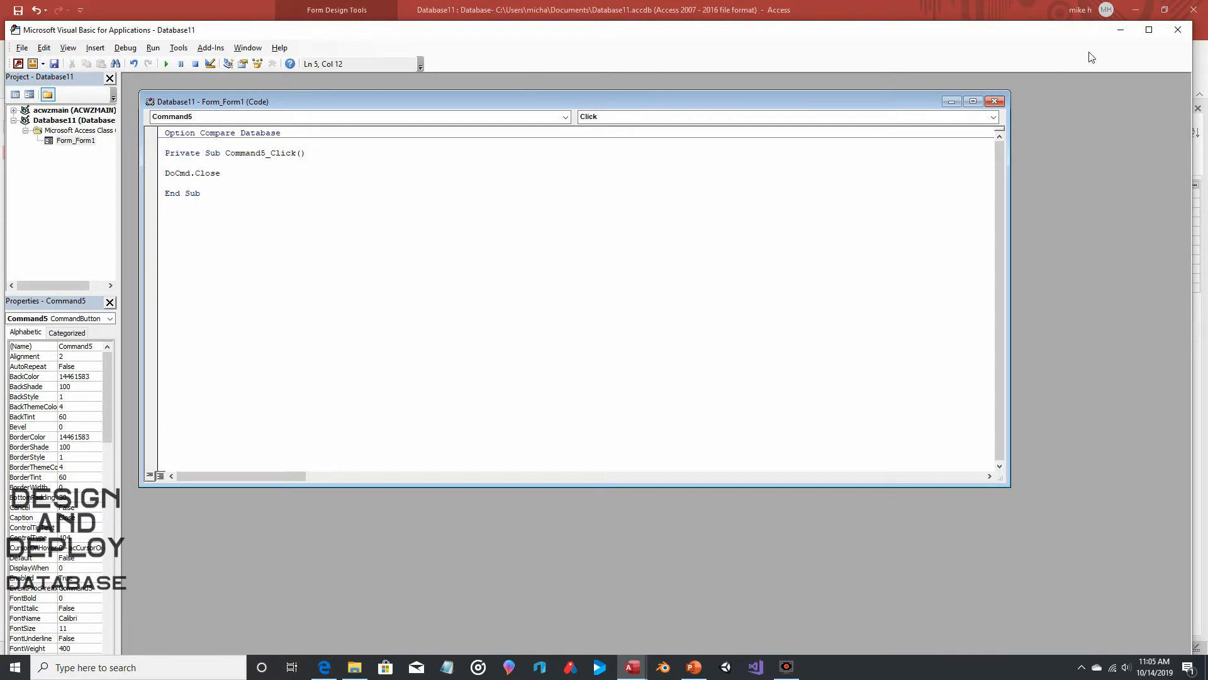
left_click(1178, 29)
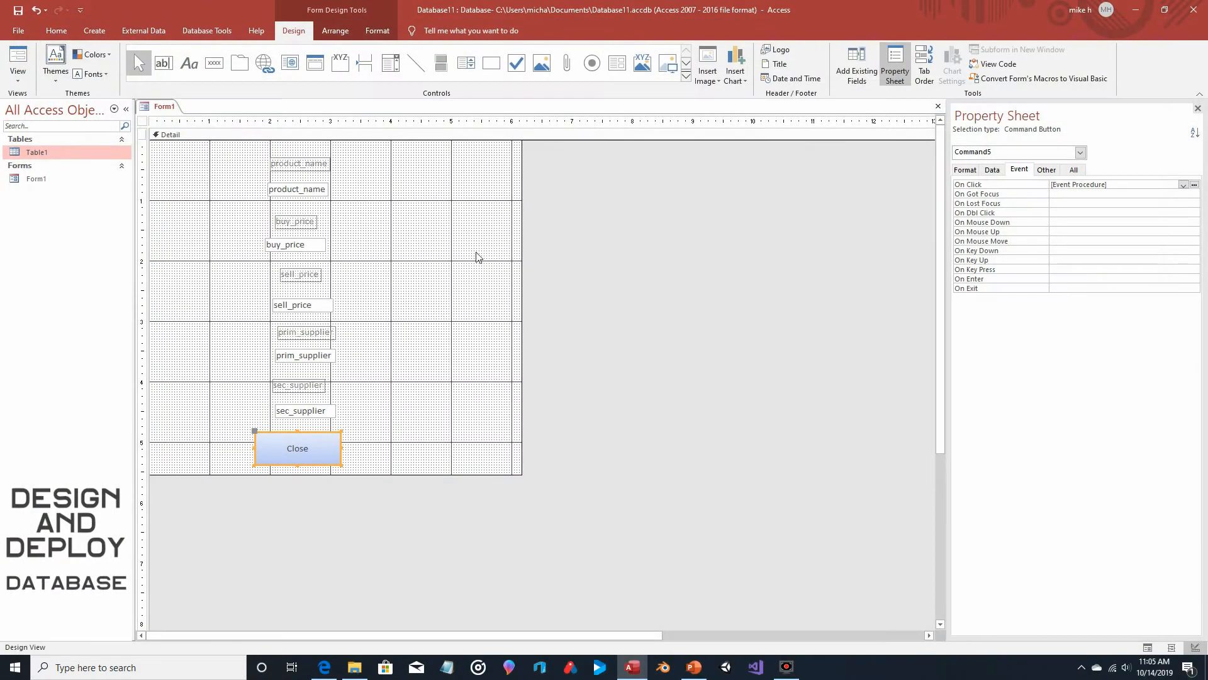
Switch the form to Form View and enter item 1 with buy price 5, sell price 10 and the names of both suppliers.
left_click(642, 280)
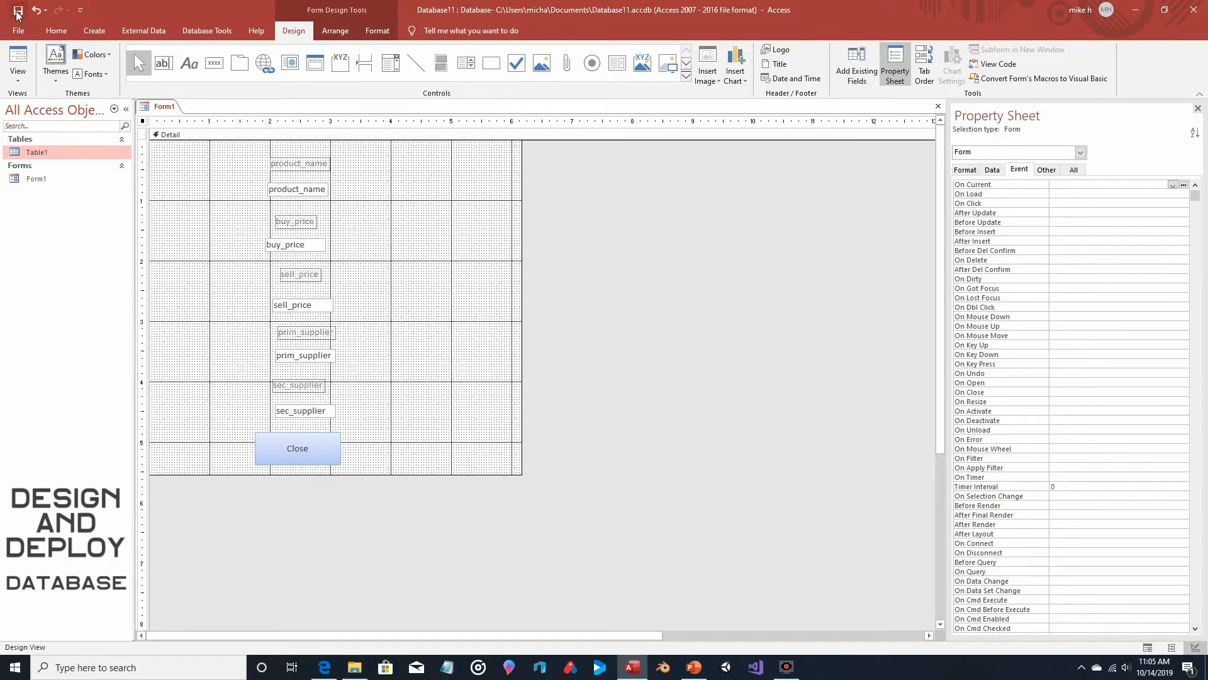
left_click(23, 57)
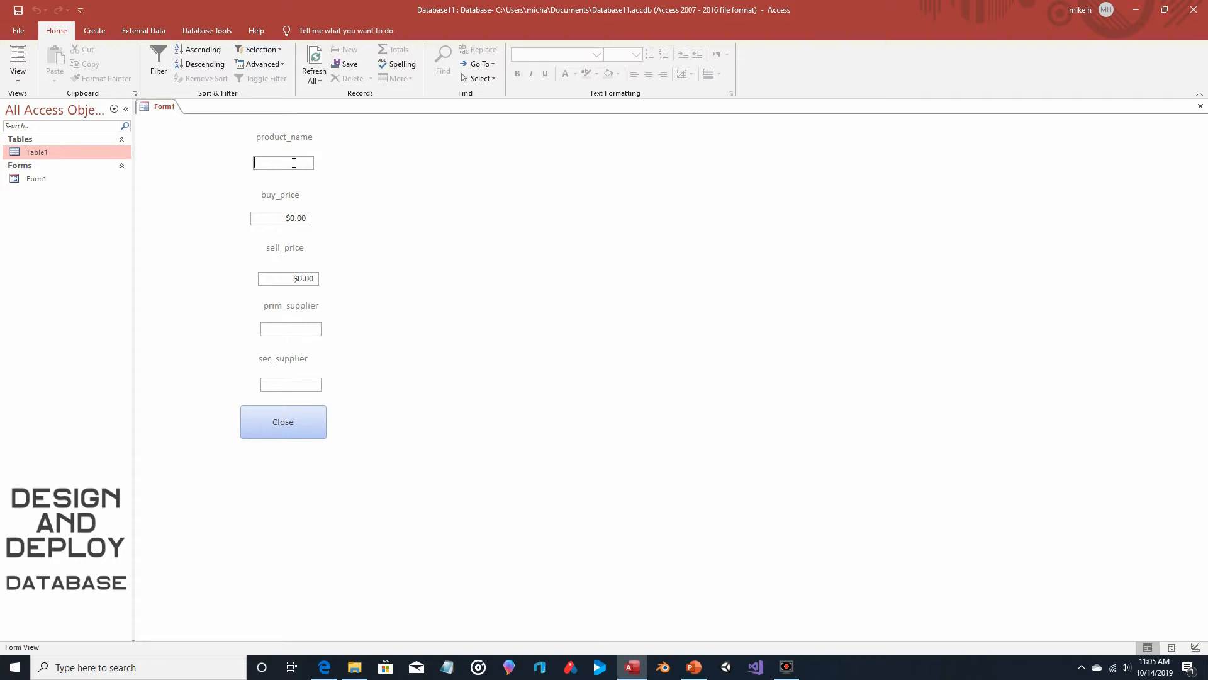
type("item 1")
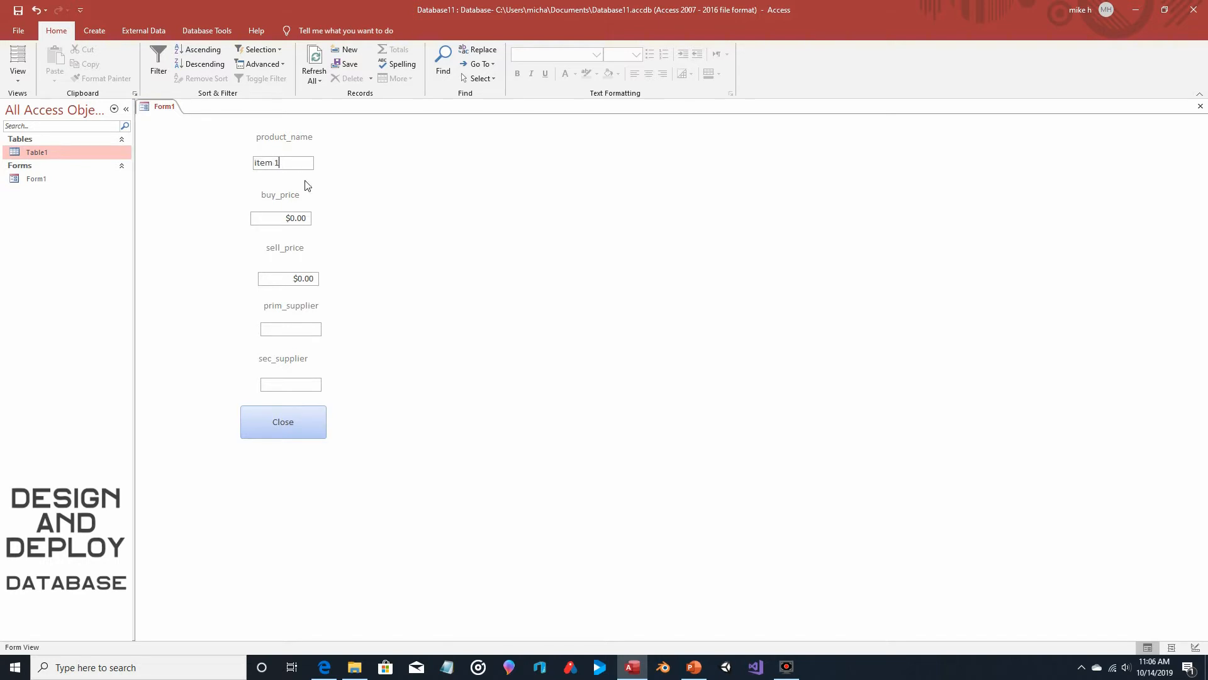
left_click(292, 217)
left_click(297, 278)
type("1")
left_click(291, 328)
type("Claire R")
left_click(285, 387)
type("Leon R")
Close the form with its own Close button, check the first record in Table1 and close the table.
left_click(282, 424)
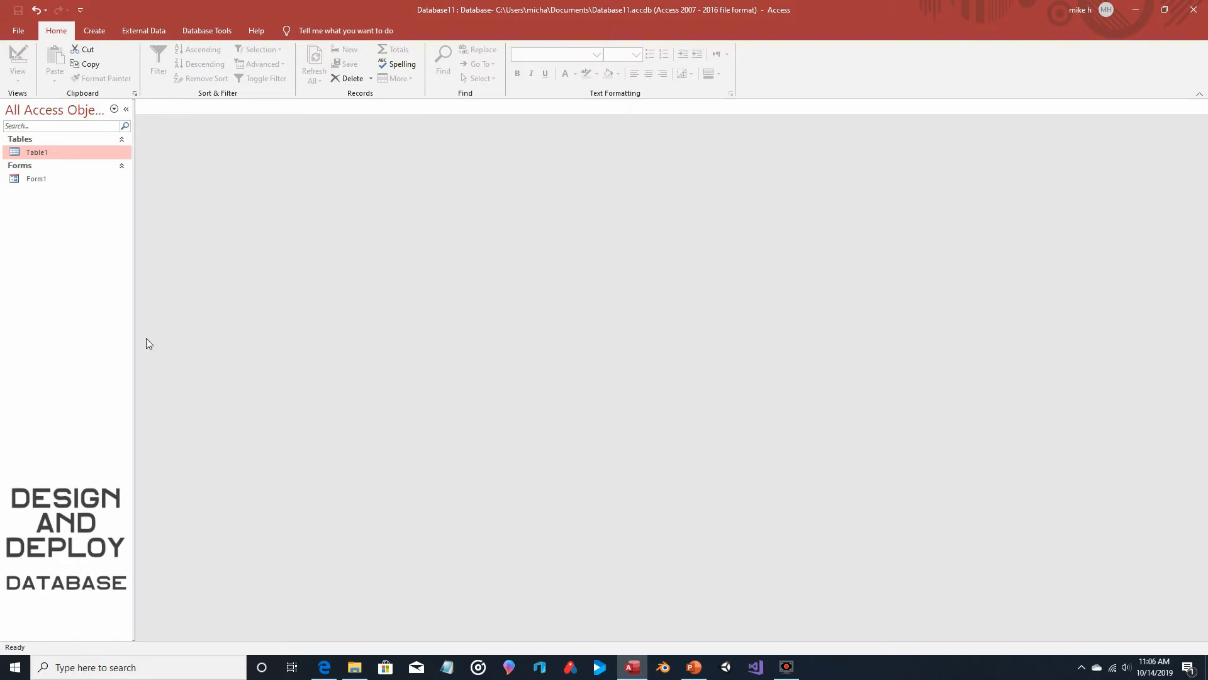
double_click(36, 151)
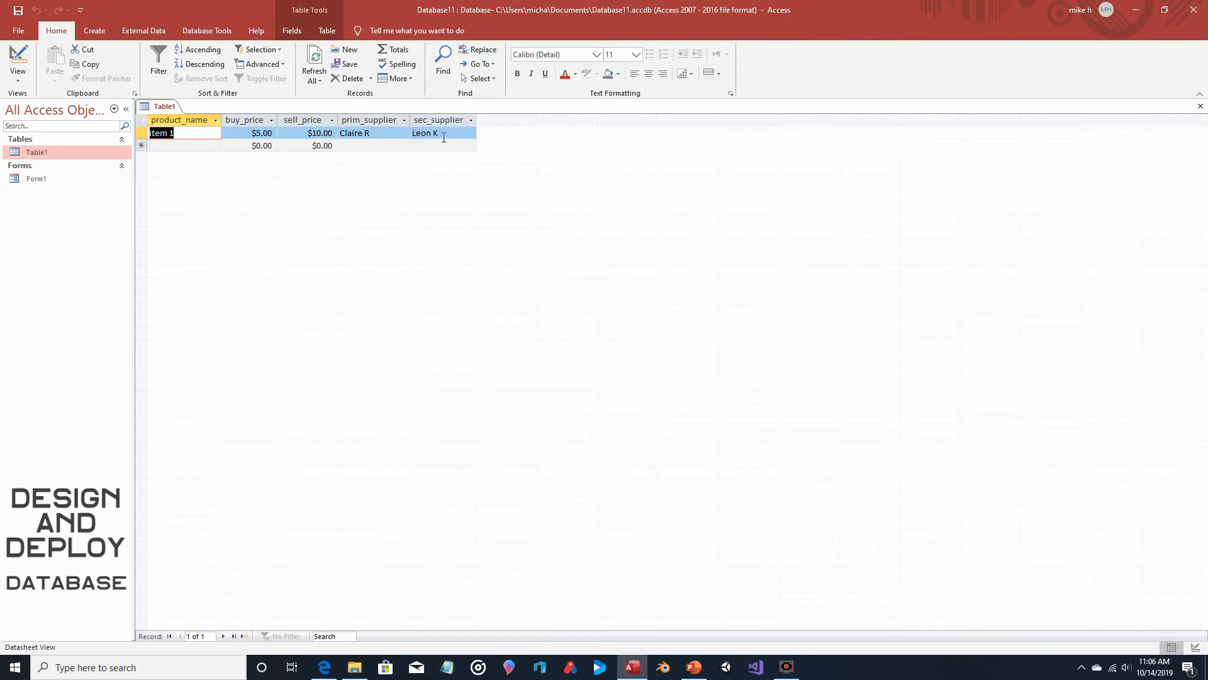
left_click(1200, 108)
Reopen Form1 and start a second record with product name item 2 and buy price 10.
double_click(36, 178)
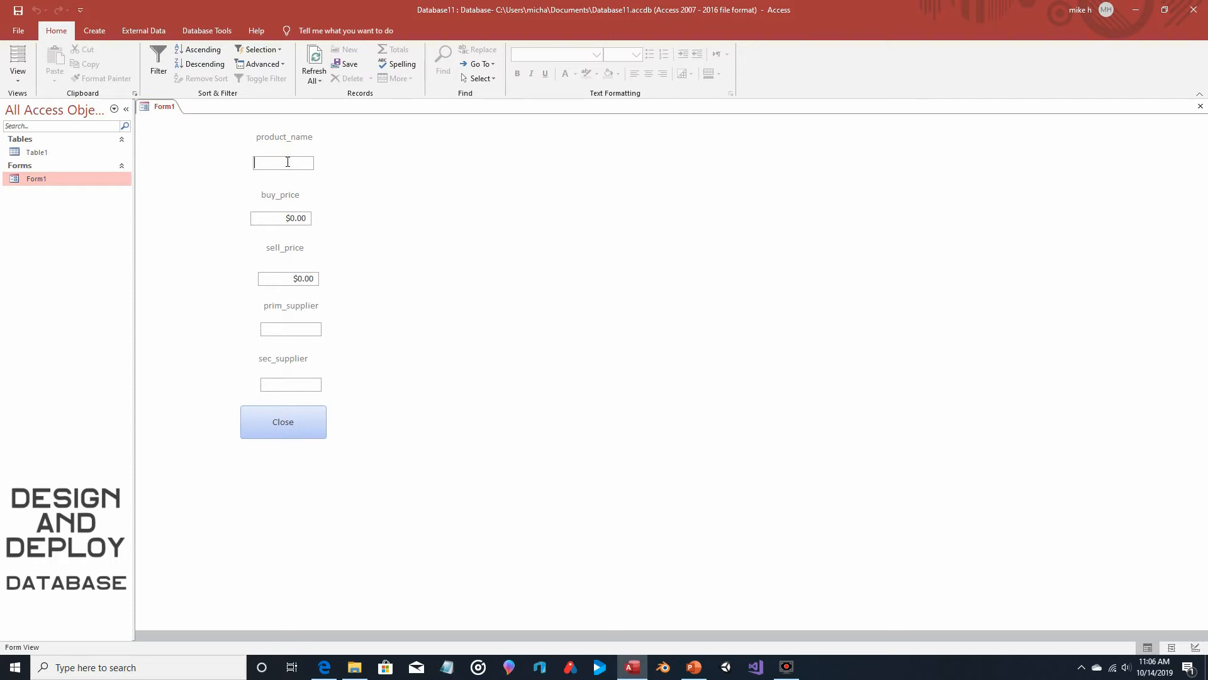
type("item 2")
left_click(274, 161)
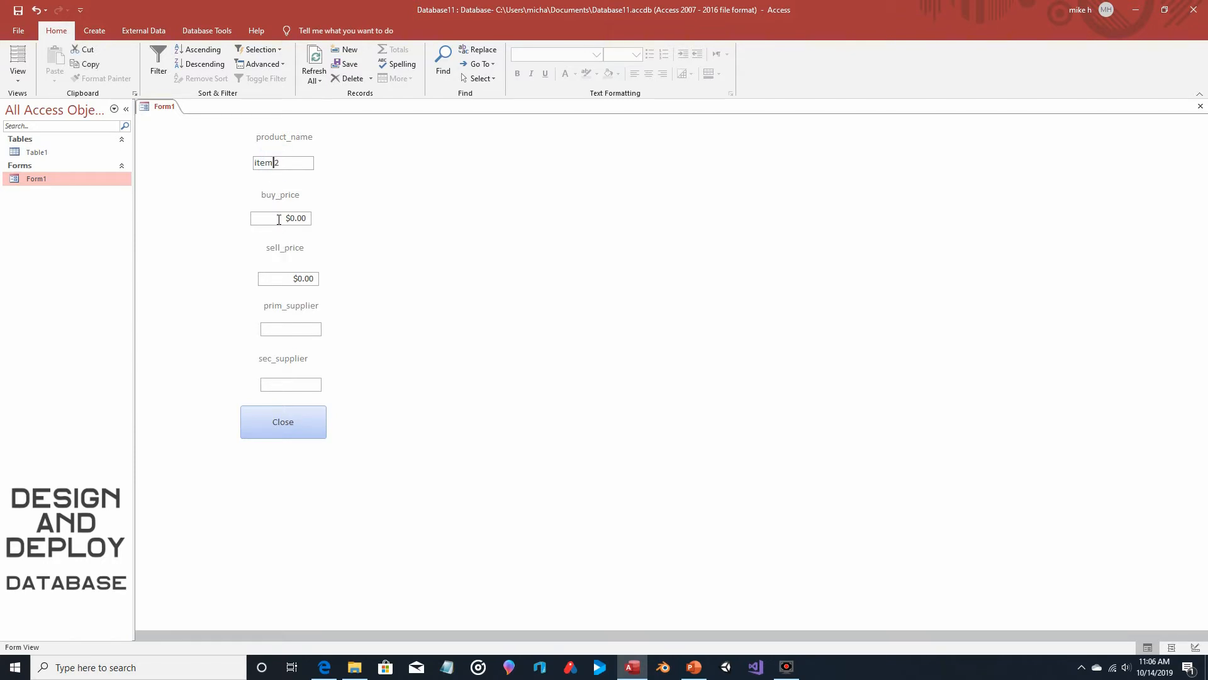
left_click(287, 162)
left_click(296, 219)
key("BackSpace")
type("10")
Set the second record's sell price to 11 and enter the primary and secondary suppliers' names.
left_click(299, 278)
key("Delete")
type("11")
left_click(290, 326)
type("Chris R")
left_click(284, 382)
type("Barry")
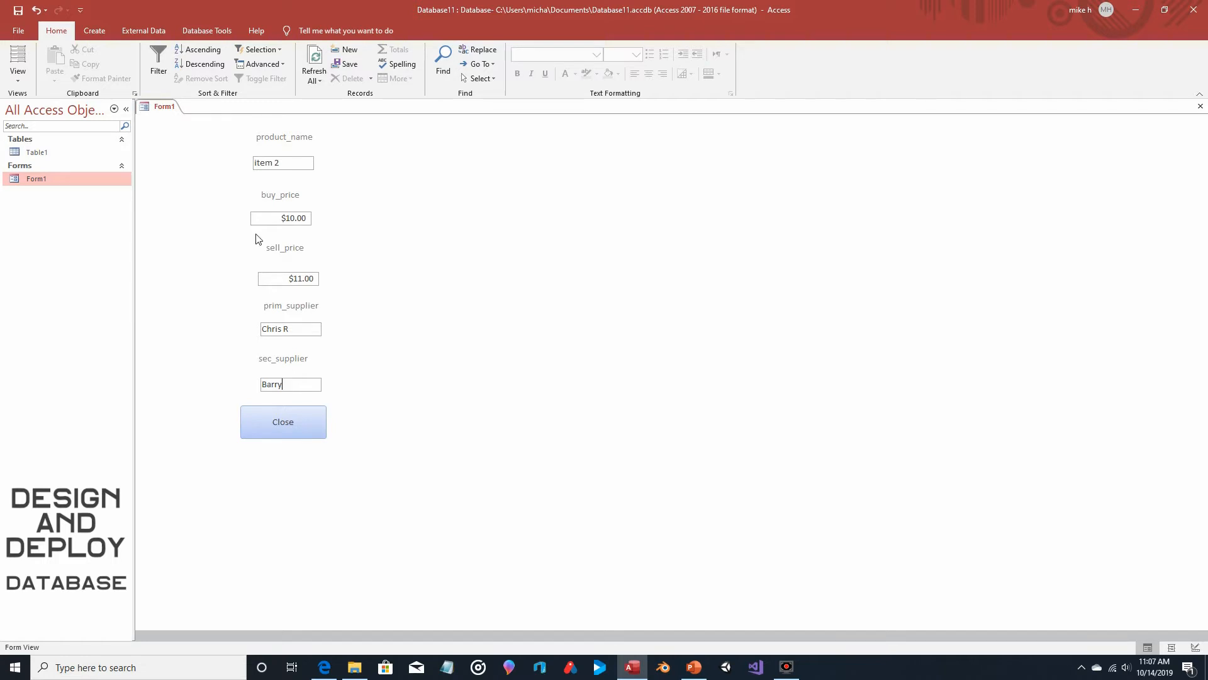
Exit the form through its Close button, review both records in Table1 and close the table.
left_click(284, 423)
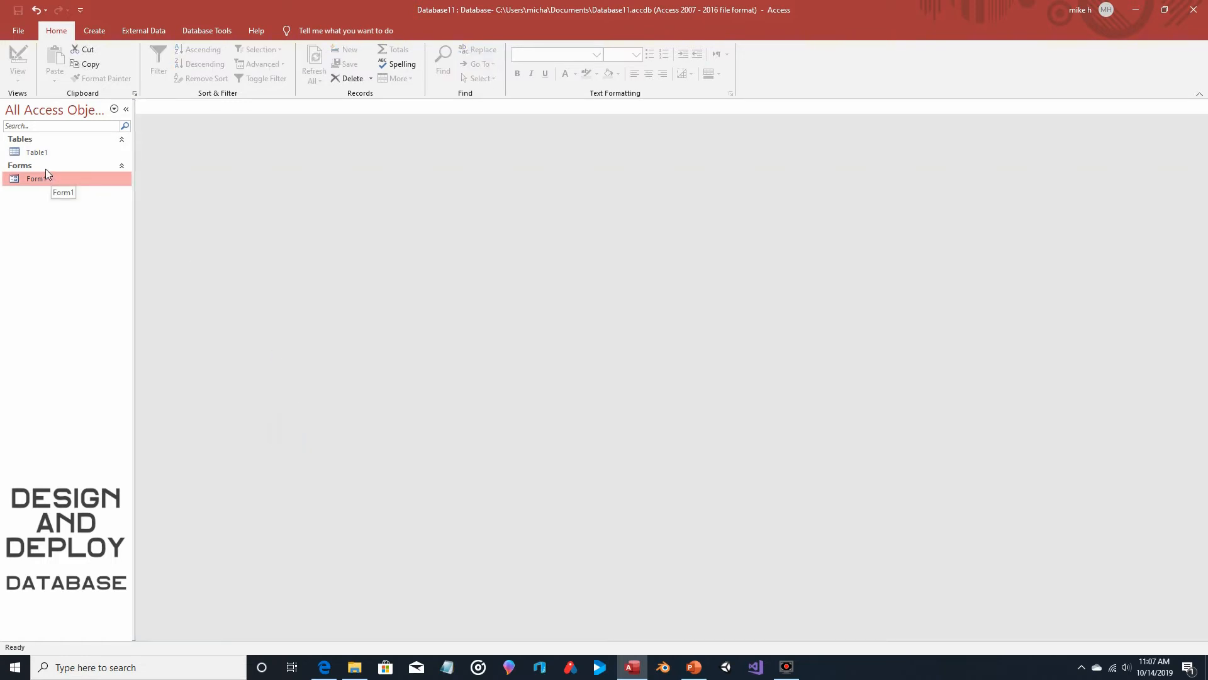
double_click(44, 150)
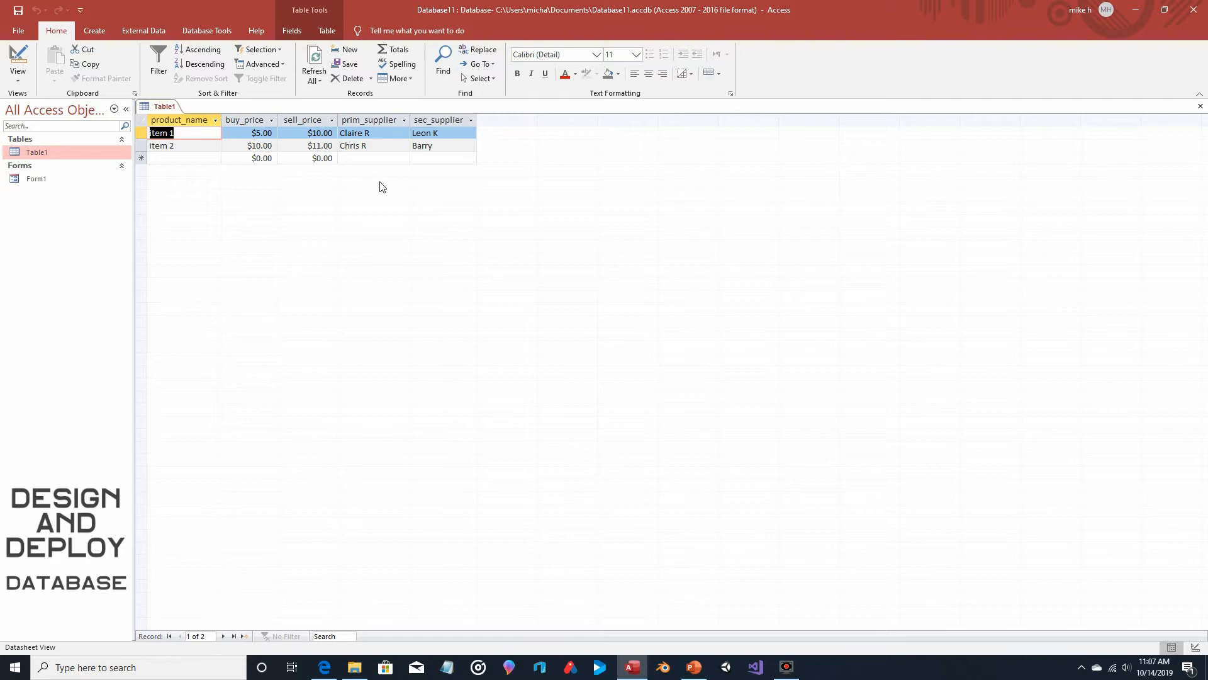
left_click(1200, 107)
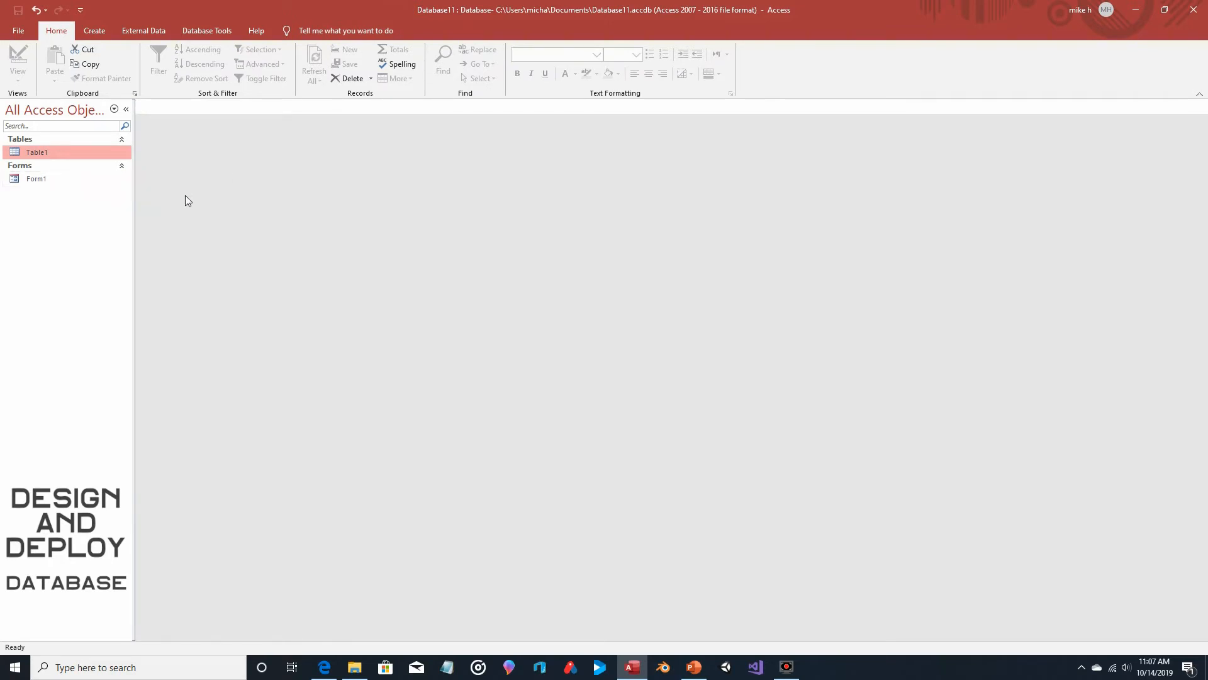
Open Table1 in Design View and add a field named entry_user below sec_supplier.
double_click(63, 152)
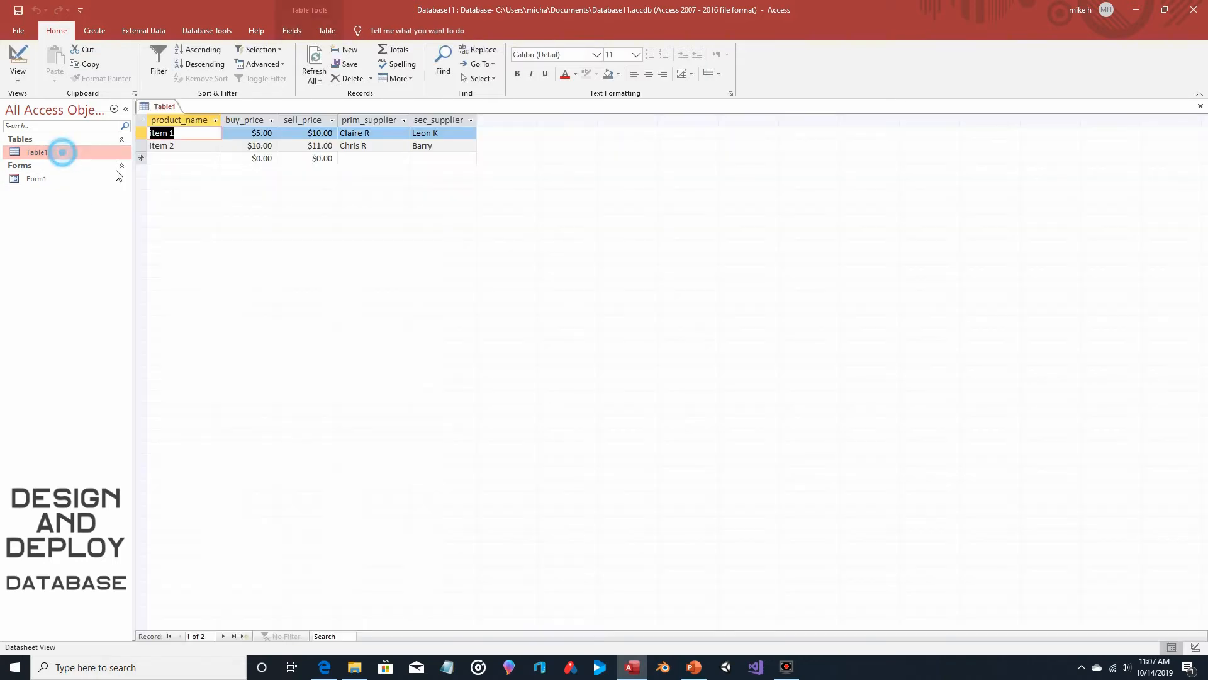
left_click(17, 75)
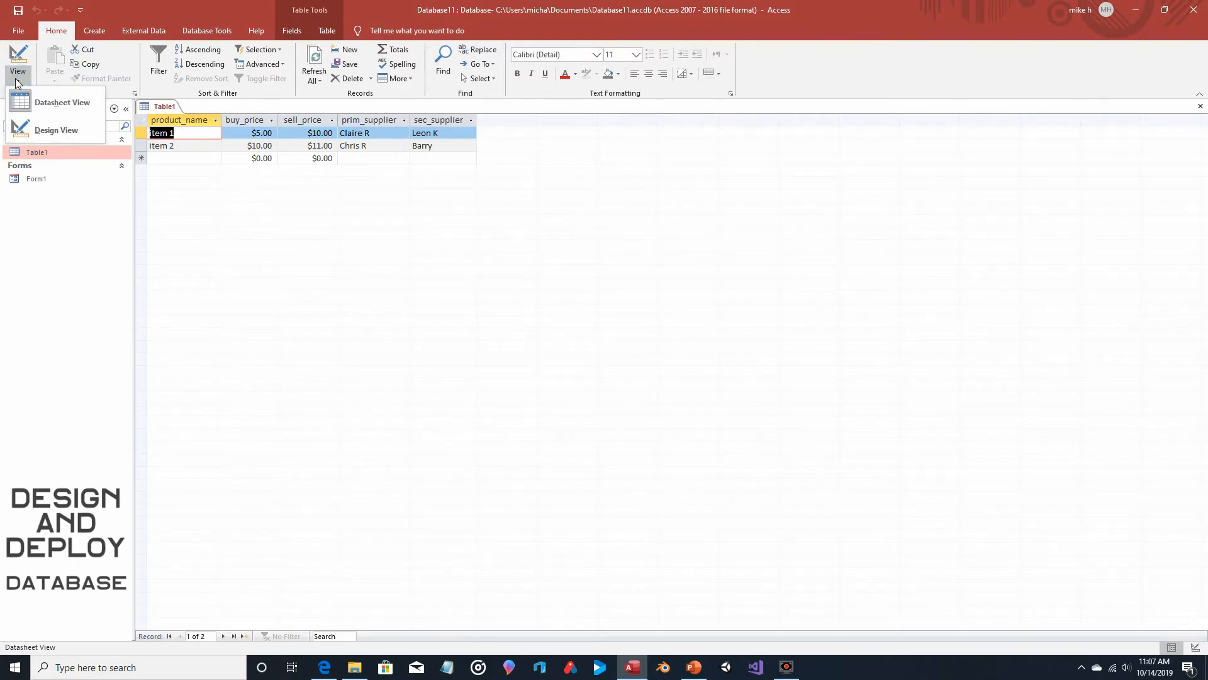
left_click(26, 128)
left_click(163, 194)
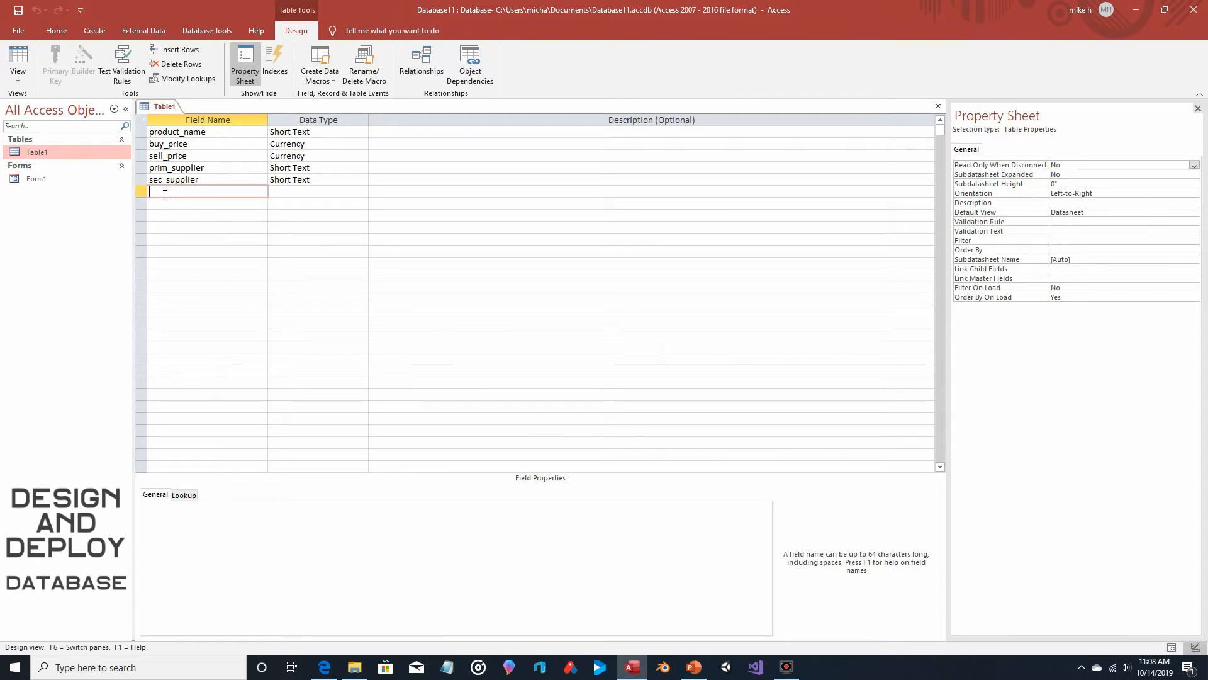
type("entry")
type("_autho")
type("r")
key("BackSpace")
key("BackSpace")
key("BackSpace")
key("BackSpace")
key("BackSpace")
type("user")
Give entry_user the Short Text data type, then close Table1 and save its design changes.
left_click(307, 194)
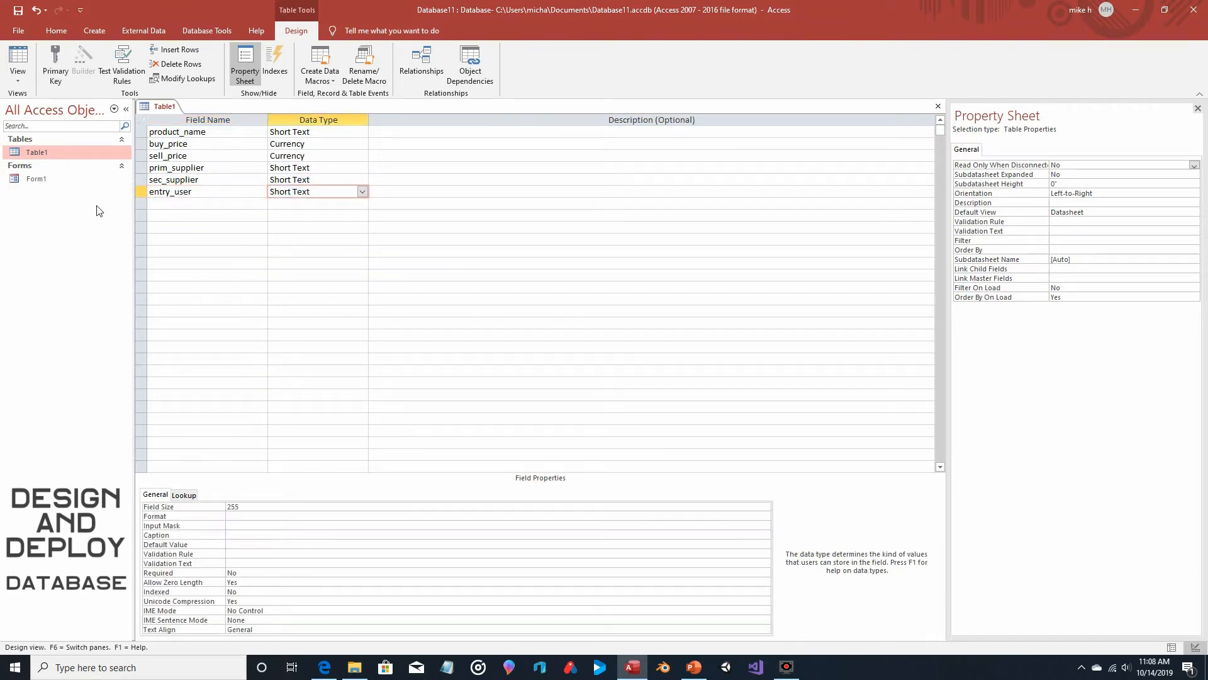
left_click(939, 108)
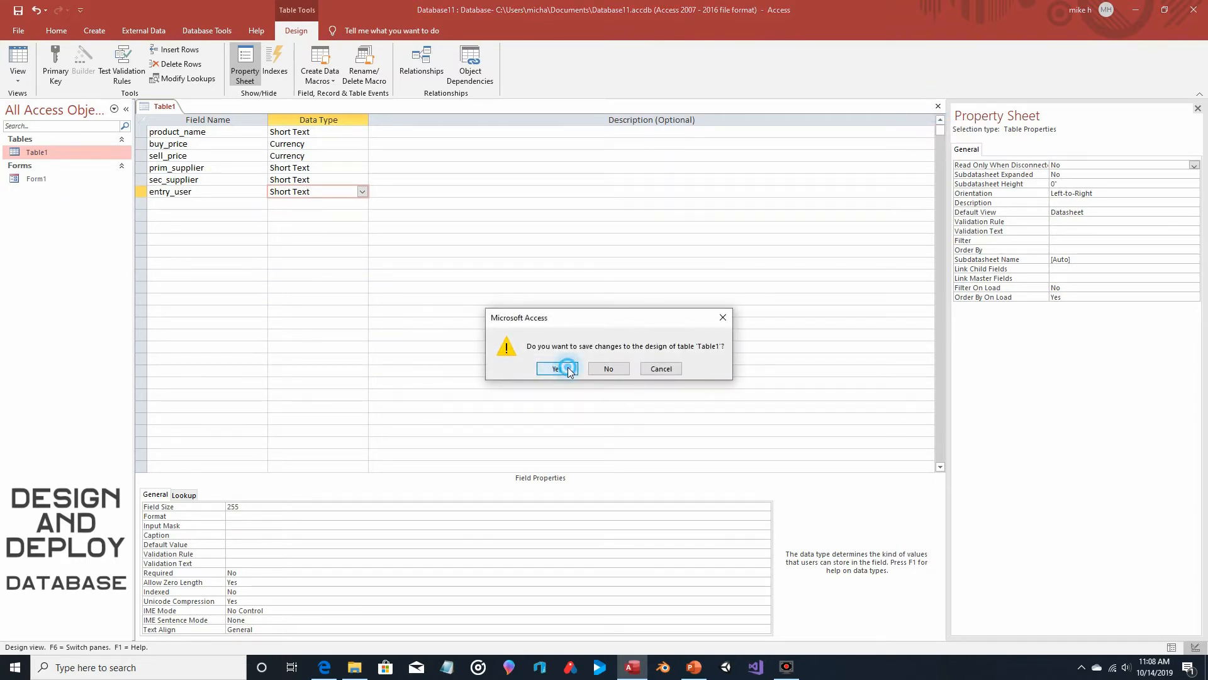
left_click(558, 369)
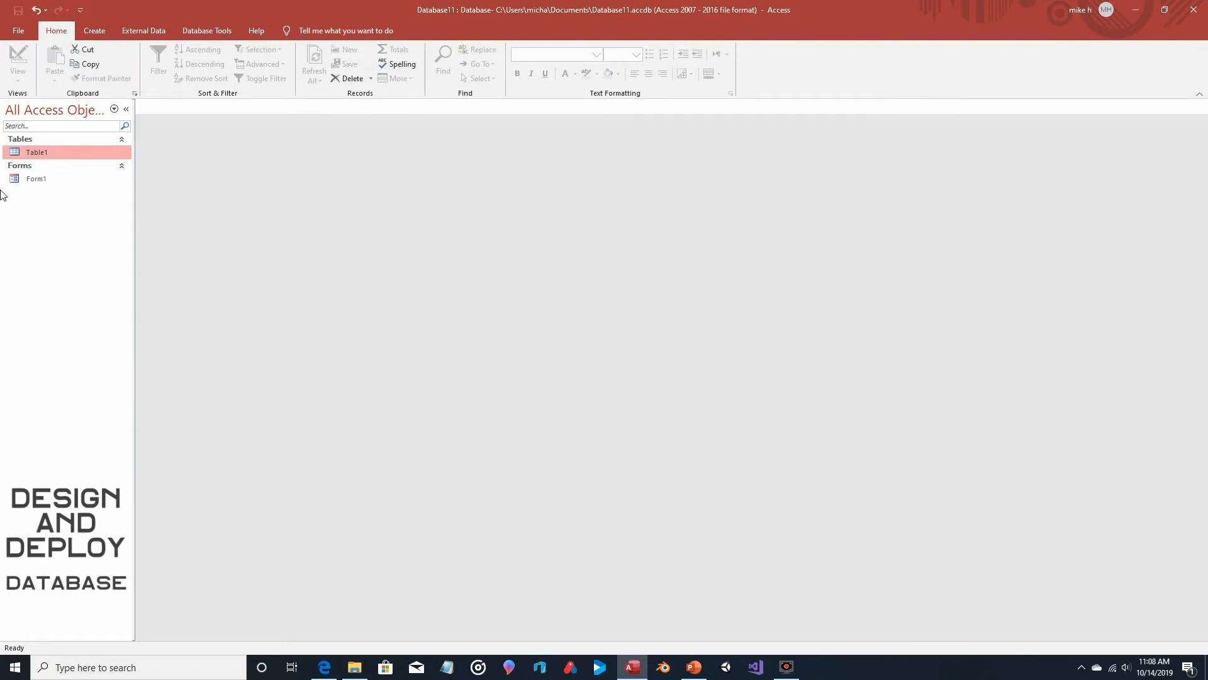
Open Form1 in Design View and draw a combo box beside the sec_supplier field.
double_click(44, 180)
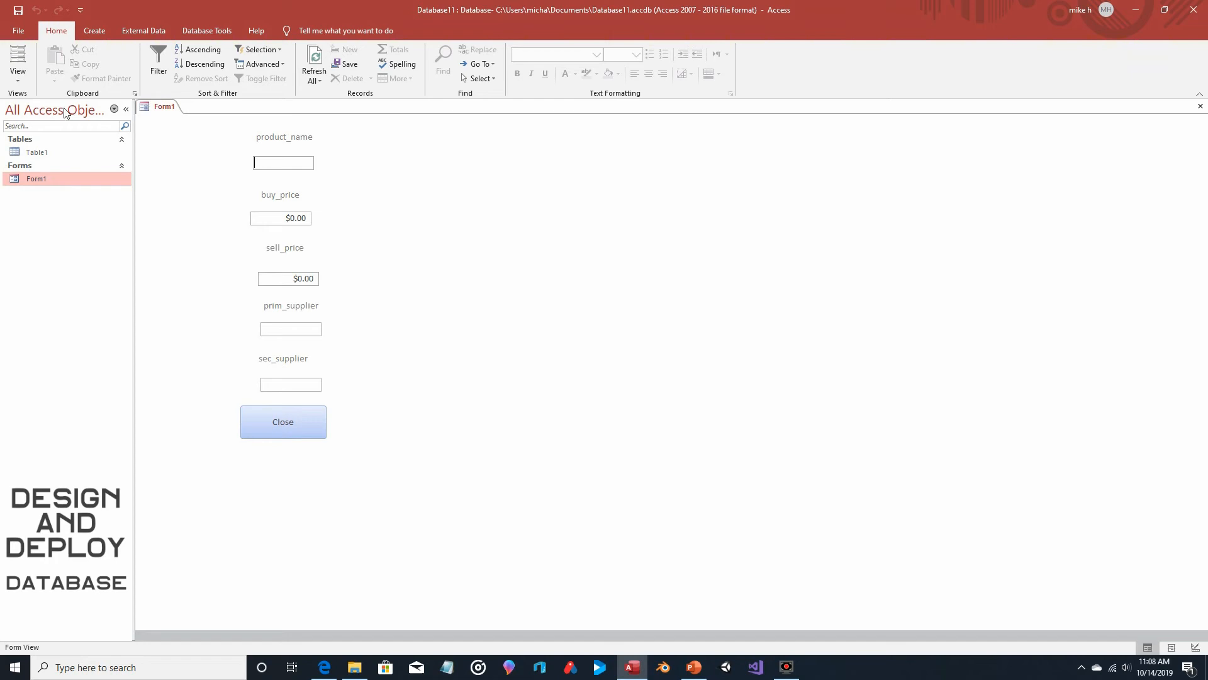
left_click(18, 74)
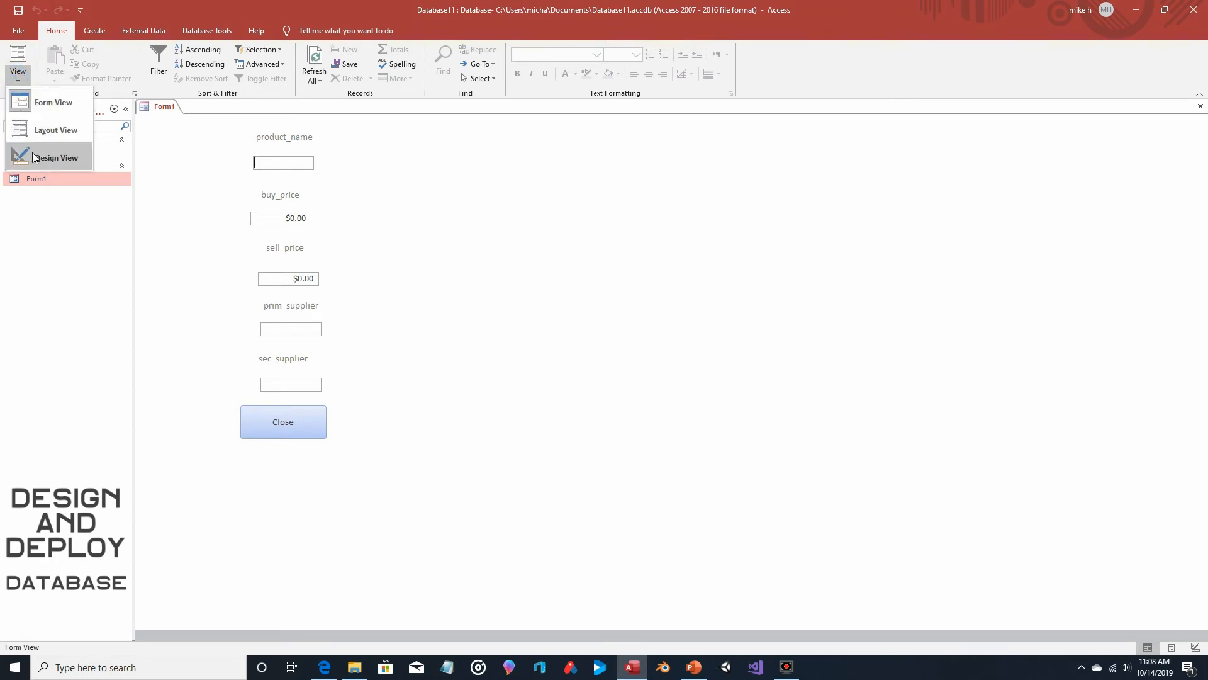
left_click(35, 157)
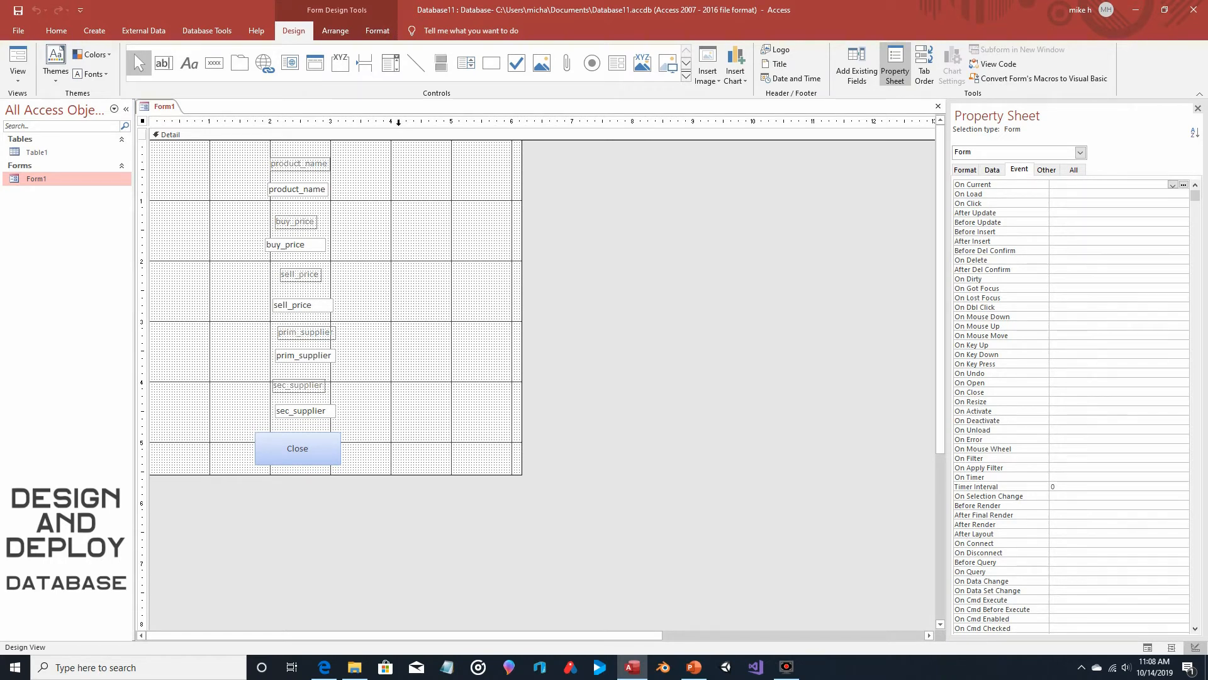
left_click(391, 69)
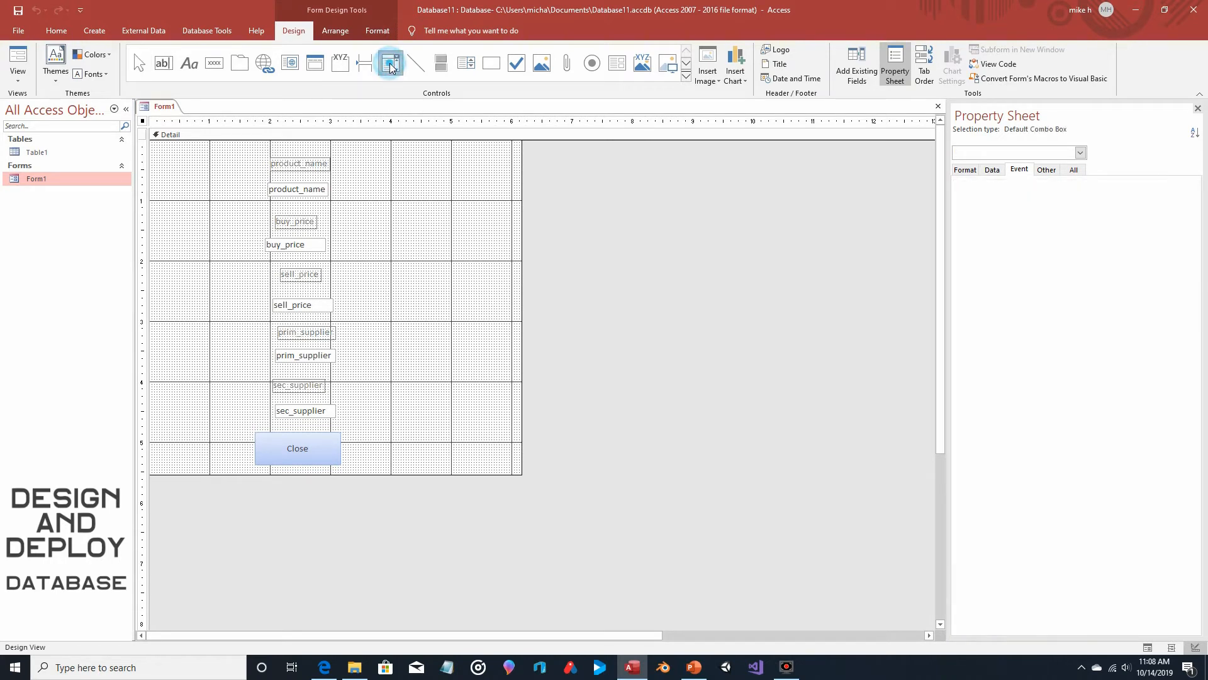
left_click_drag(378, 399, 474, 414)
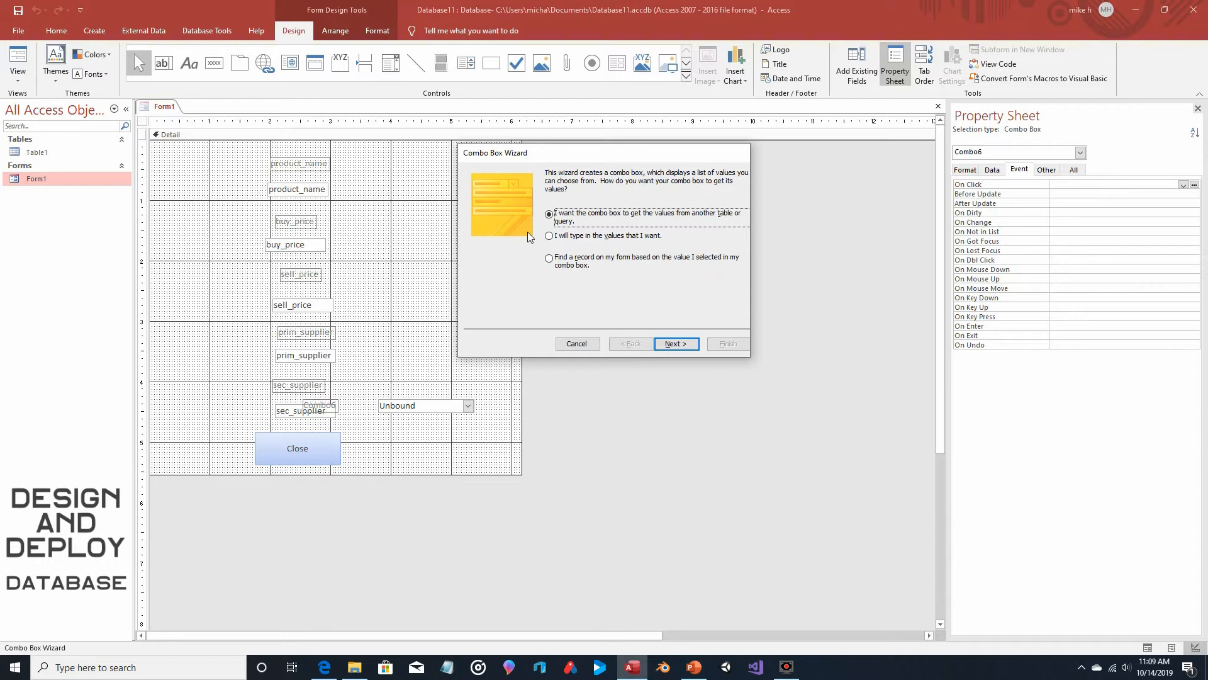
Set the combo box to use typed-in values and widen its single value column.
left_click(549, 236)
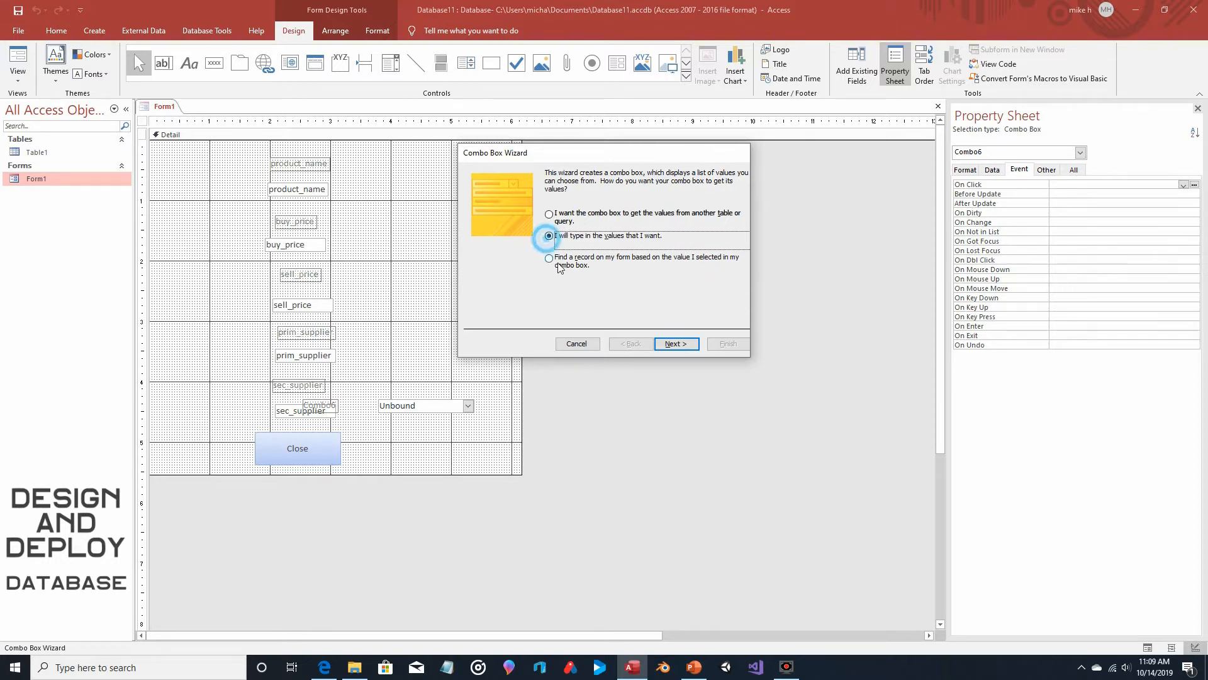
left_click(674, 342)
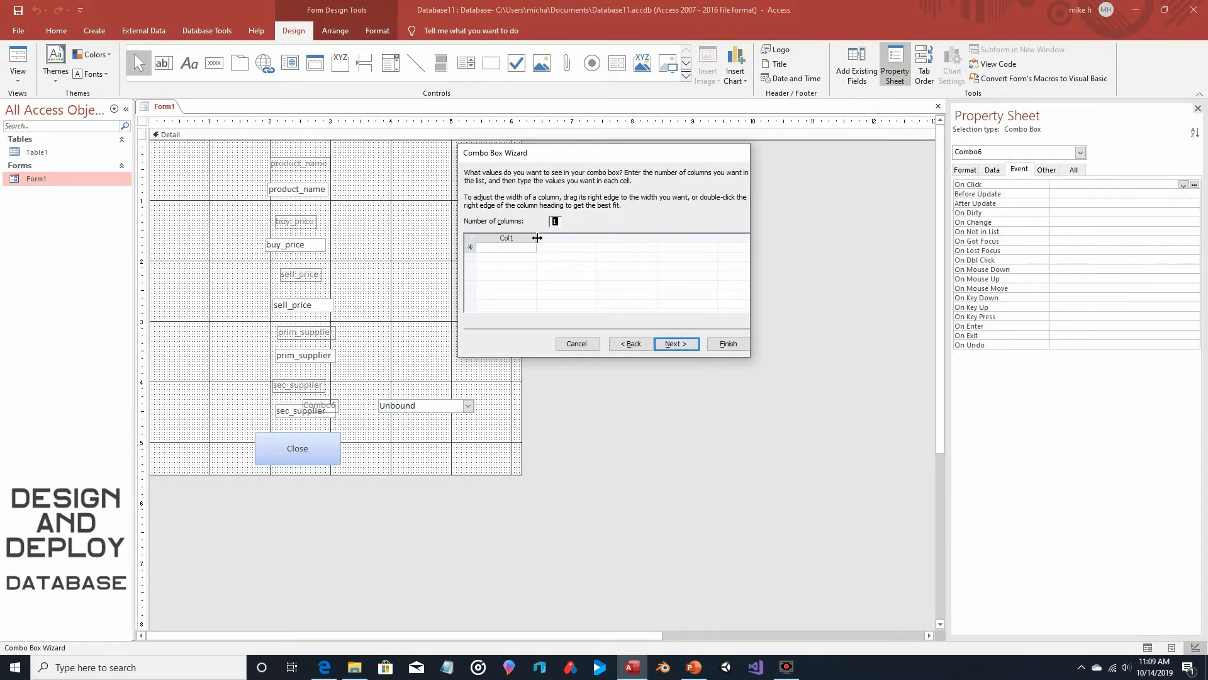
left_click_drag(537, 238, 580, 237)
Enter five entry users' first names as the combo box values, one per row.
left_click(520, 246)
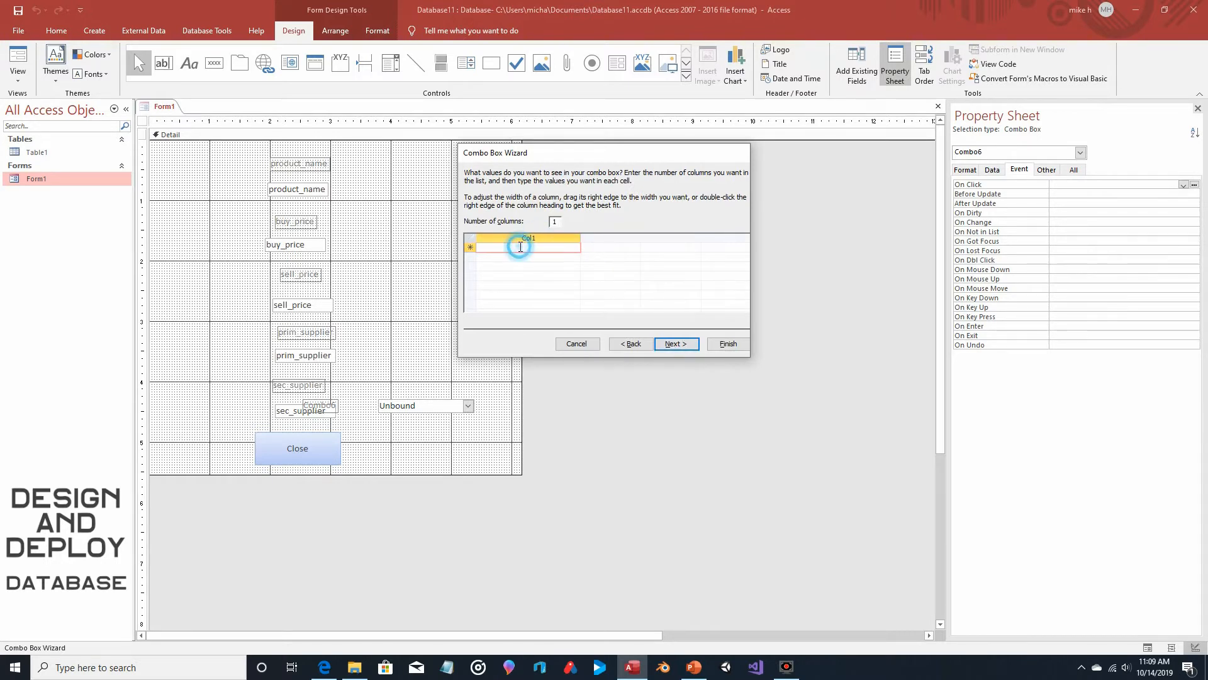
type("S")
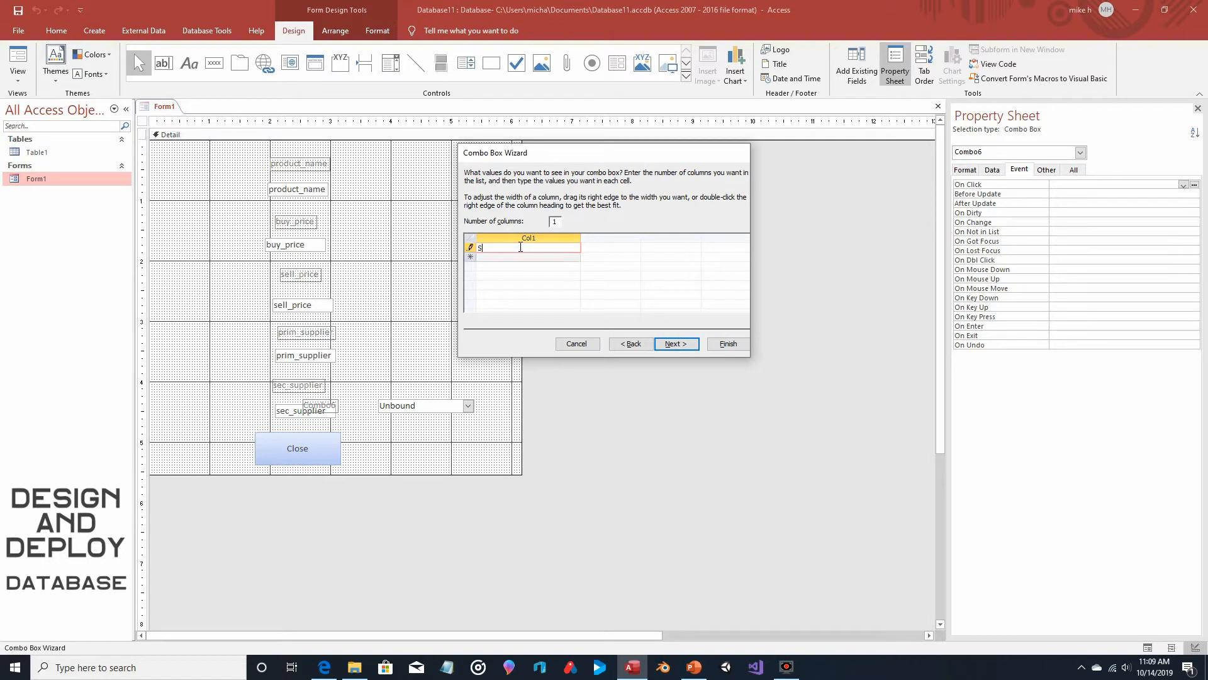
type("amara")
left_click(511, 258)
type("Sadako")
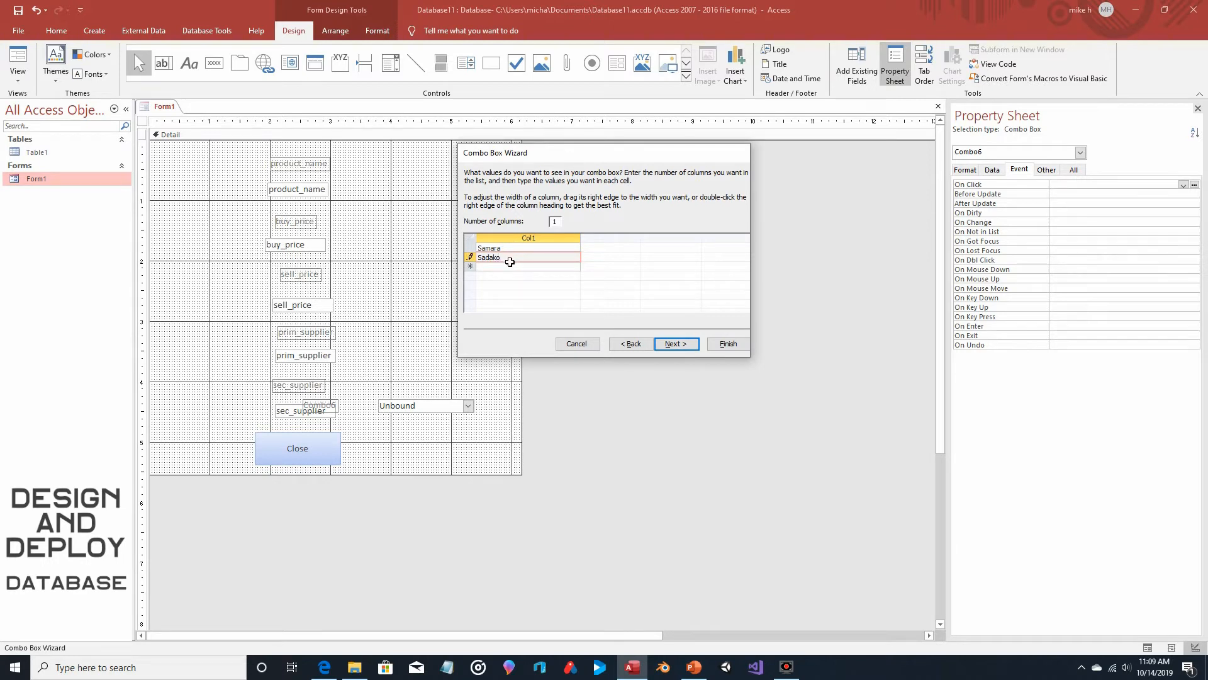
left_click(509, 266)
type("Jason")
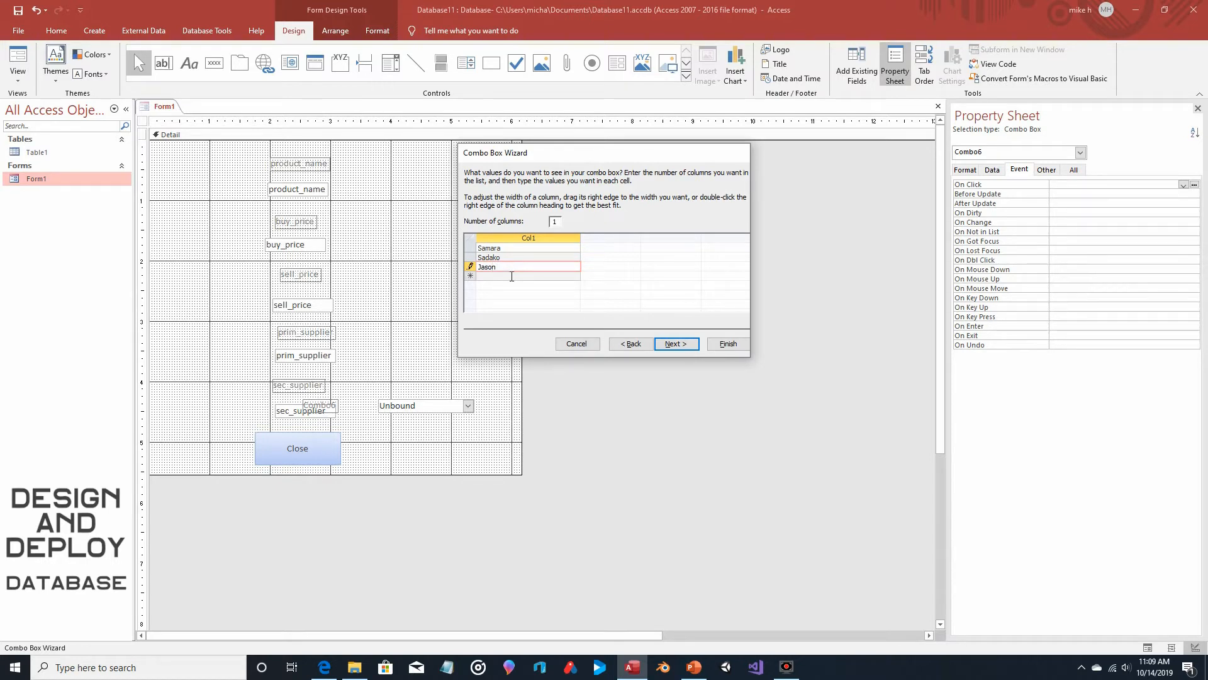
left_click(511, 275)
type("Michael")
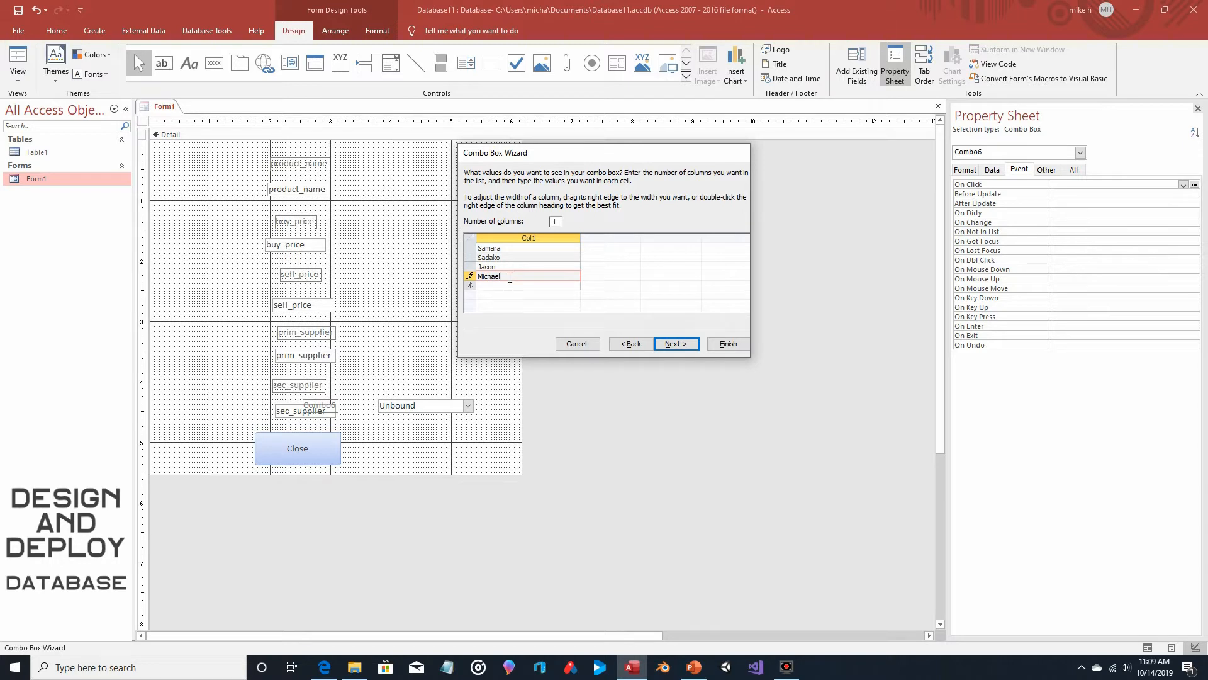
left_click(512, 285)
type("Freddy")
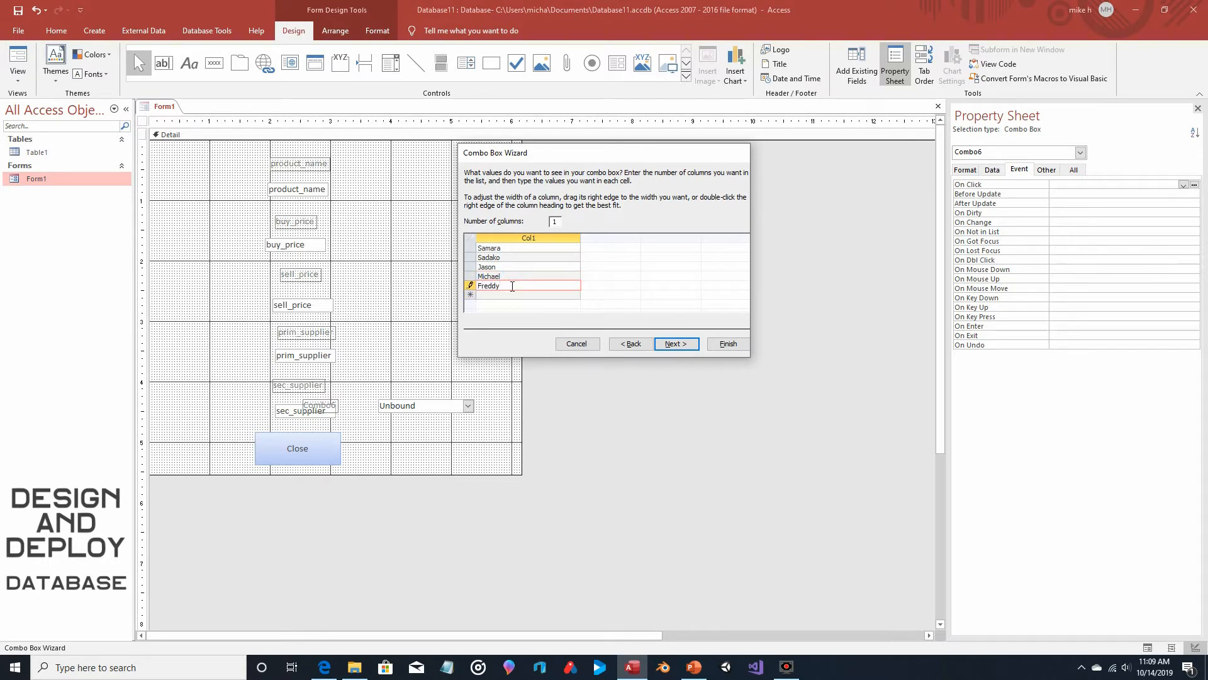
Store the combo box's value in the entry_user field with the default label, and place that label above the box.
left_click(668, 345)
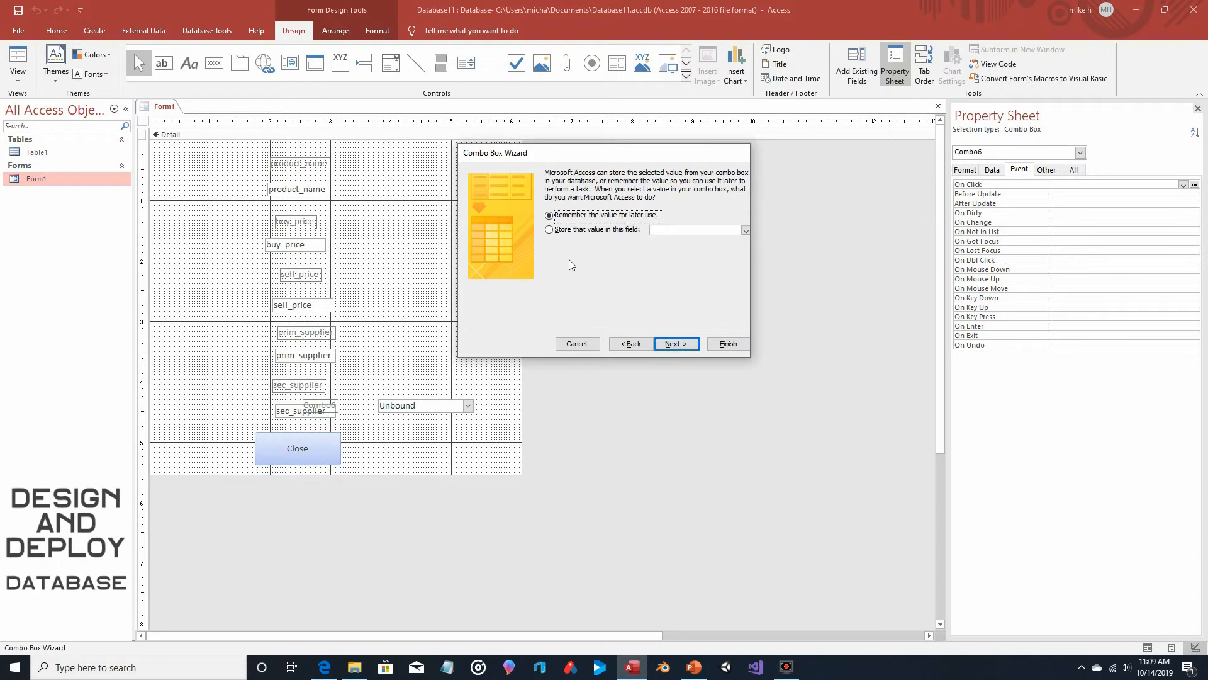
left_click(548, 229)
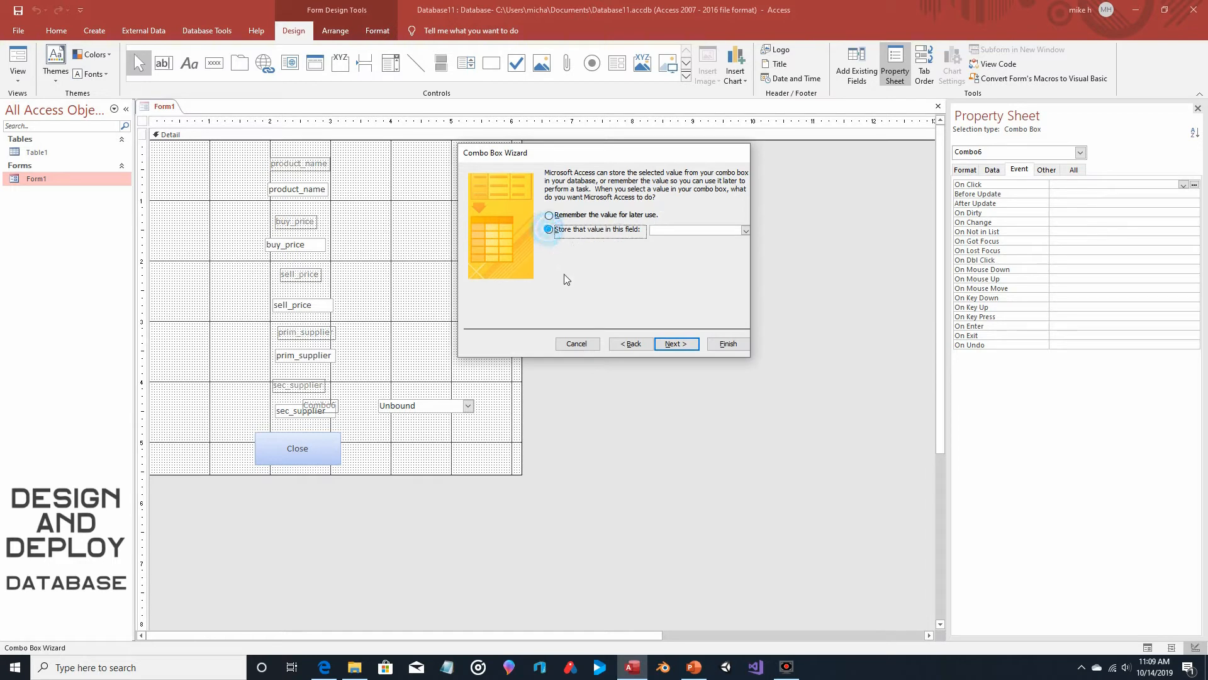
left_click(745, 231)
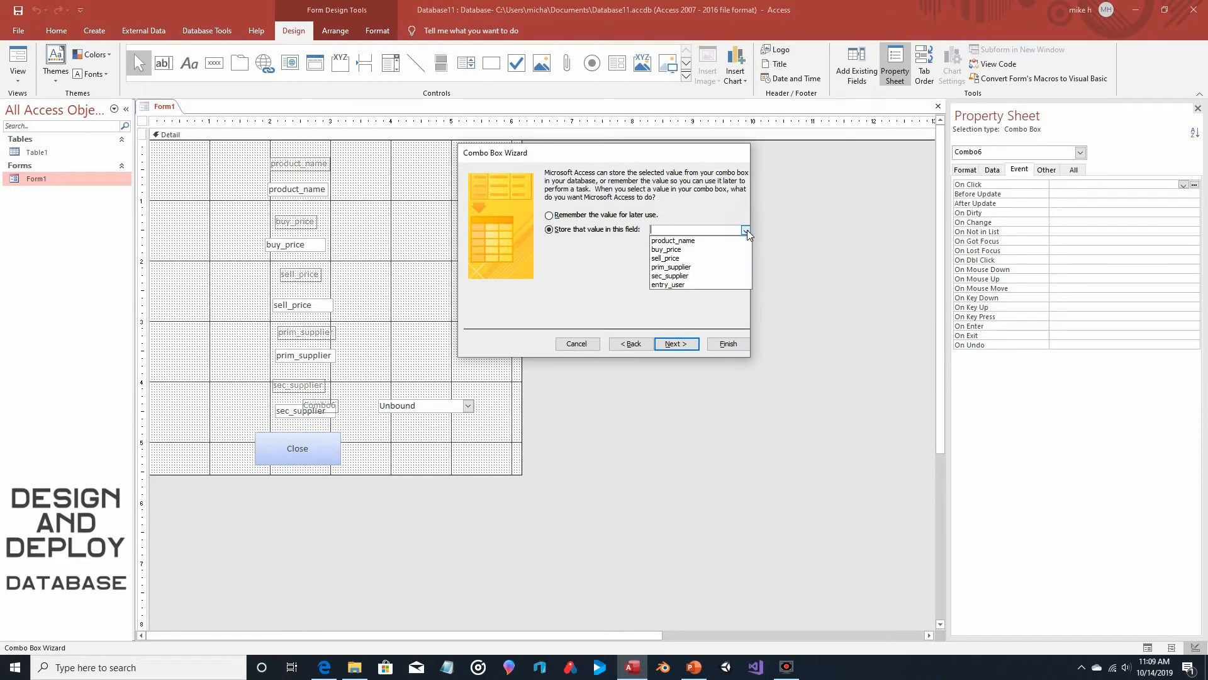
left_click(702, 285)
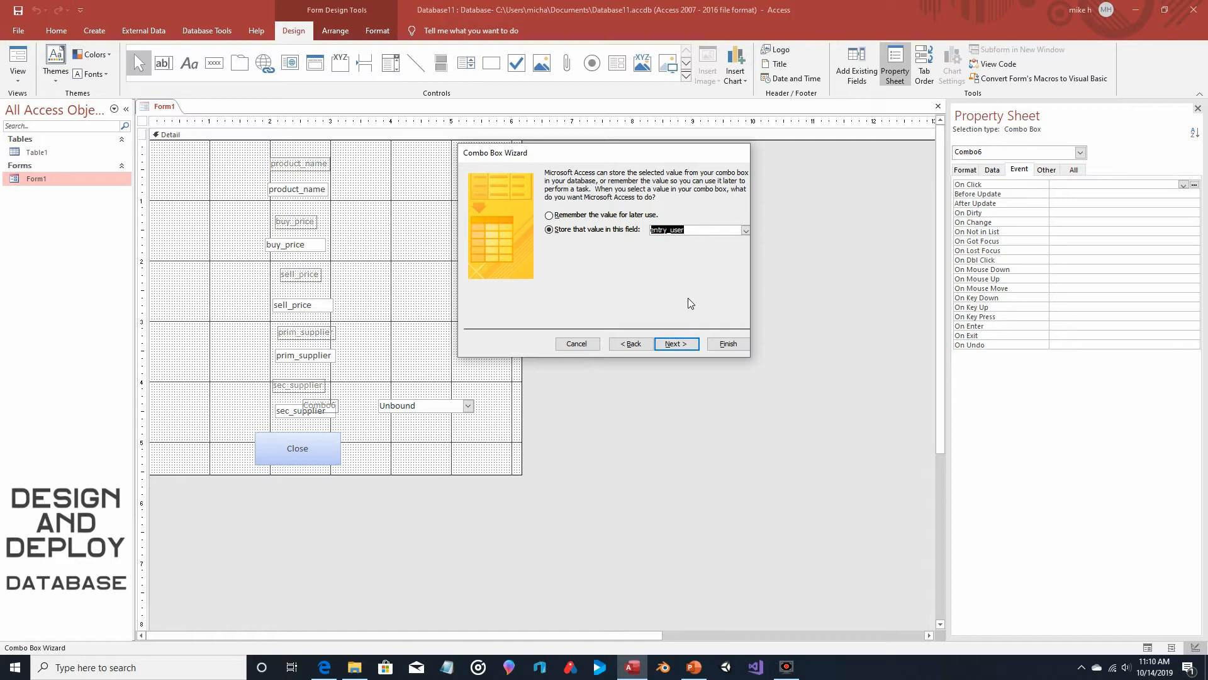
left_click(678, 344)
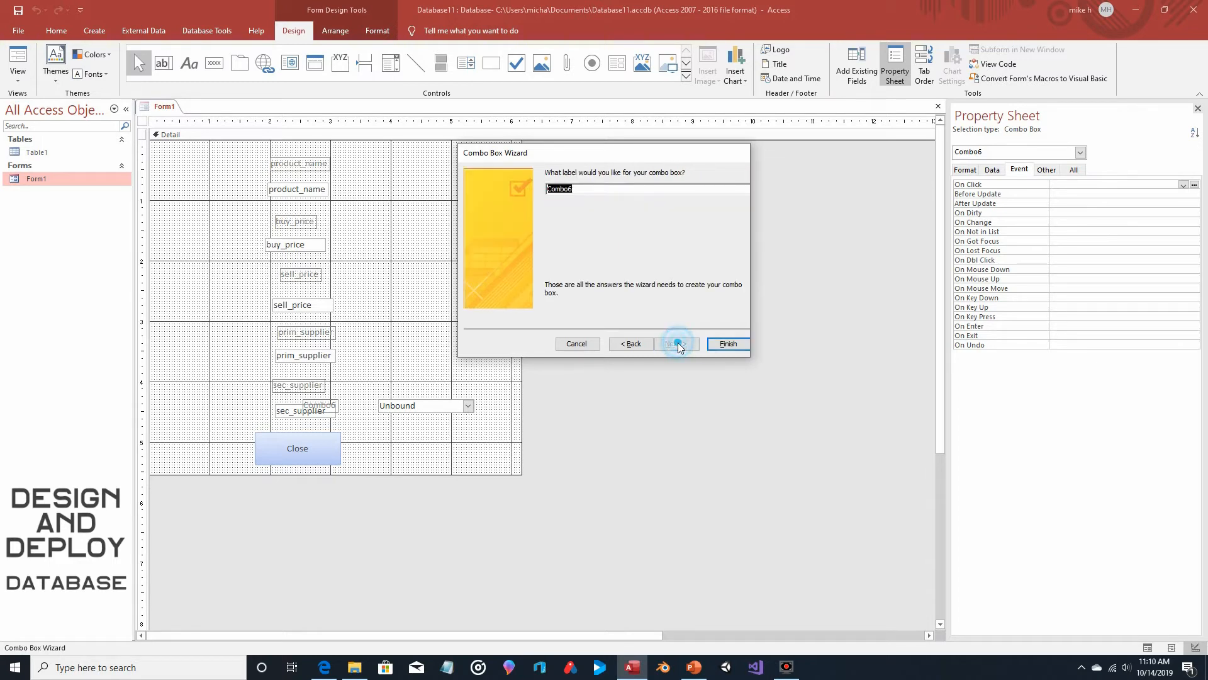
left_click(728, 344)
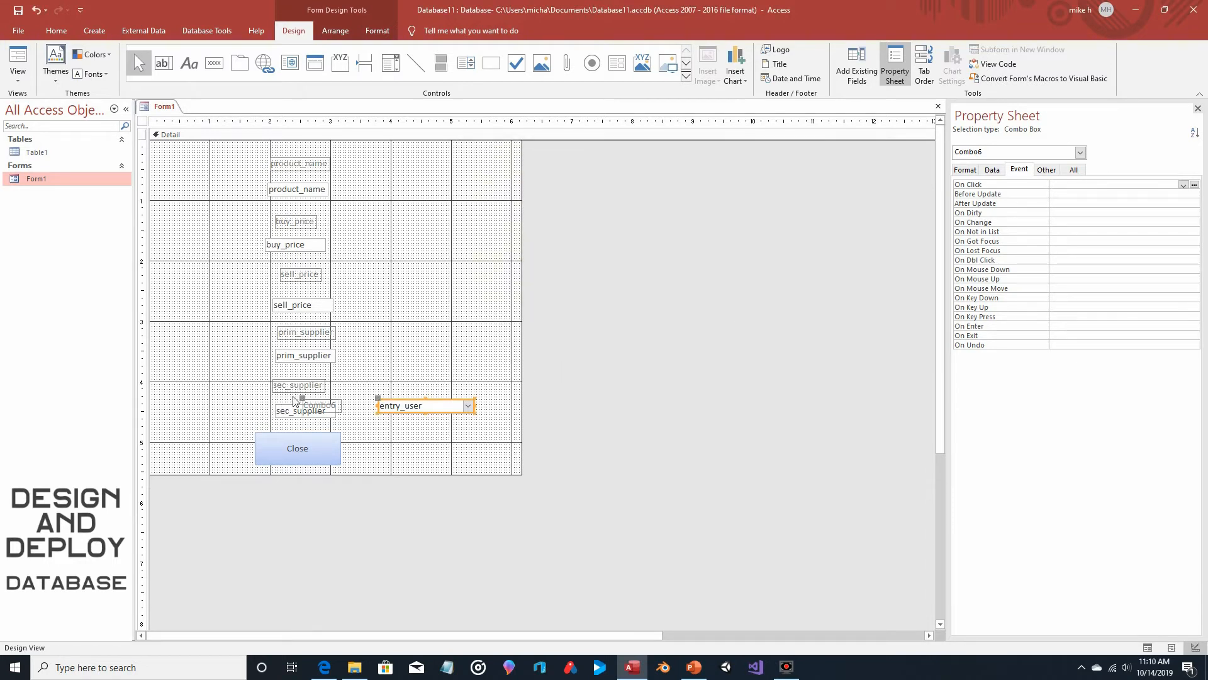
left_click_drag(297, 400, 404, 376)
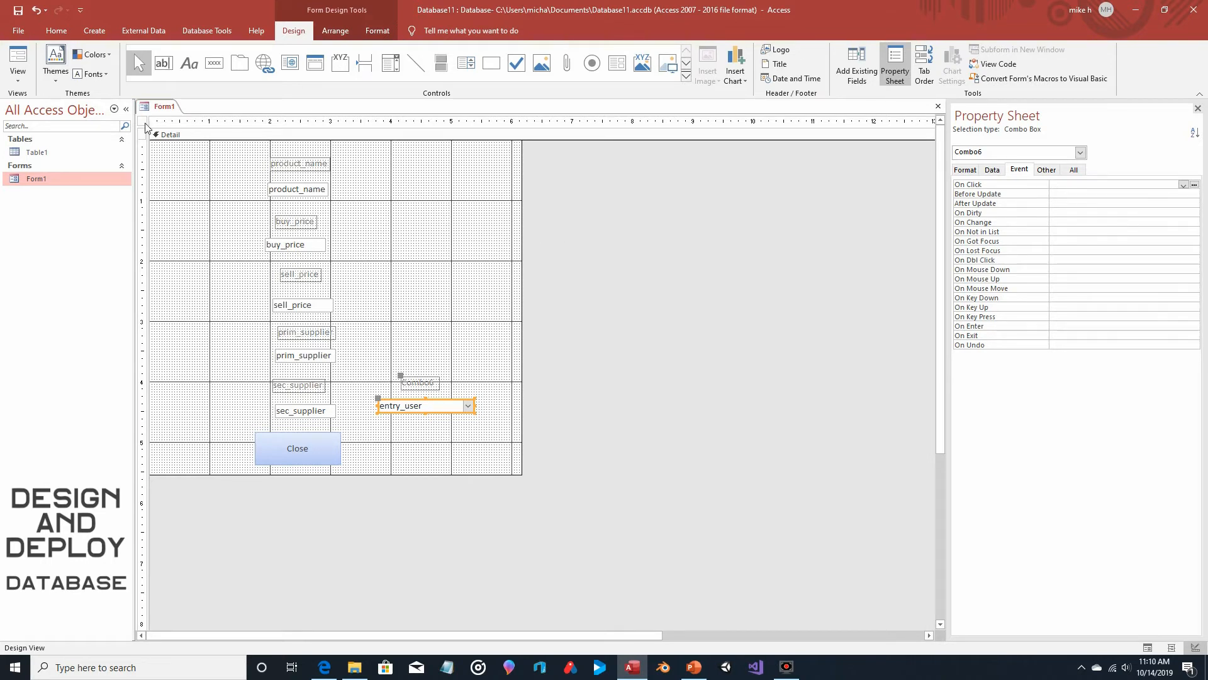
Switch the form to Form View and enter a record for item 3 with buy price 20 and sell price 60.
left_click(18, 60)
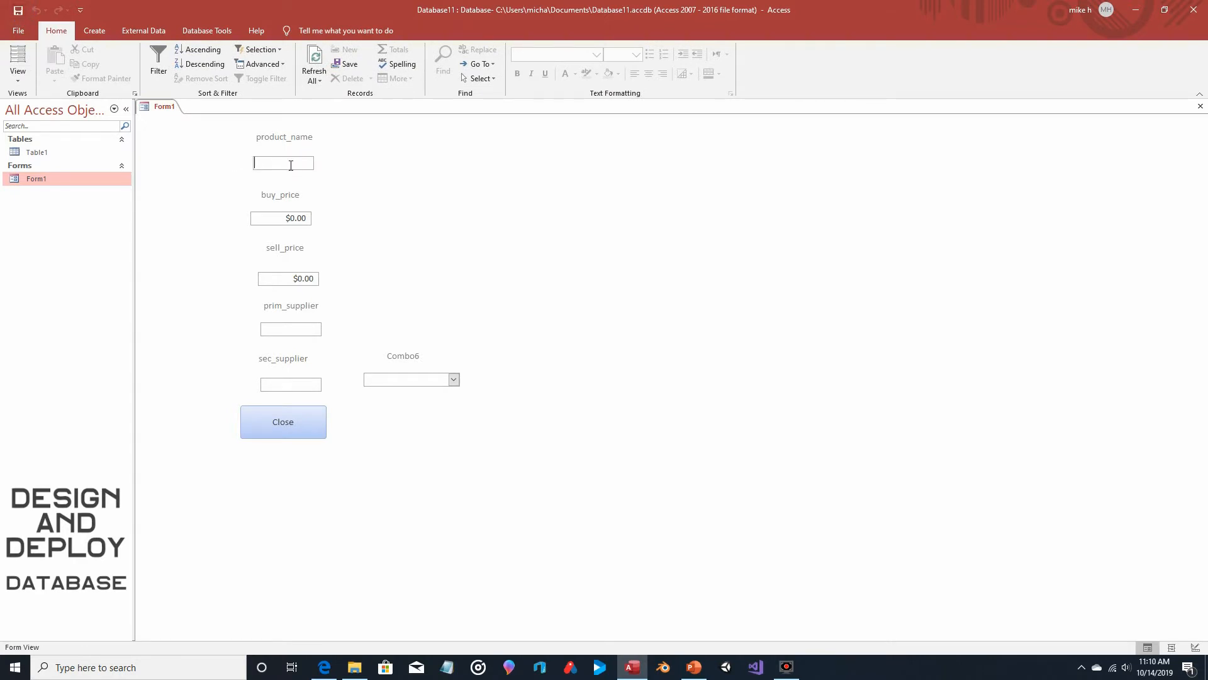
type("i")
key("BackSpace")
type("tem 3")
left_click(287, 218)
type("2")
left_click(300, 277)
type("6")
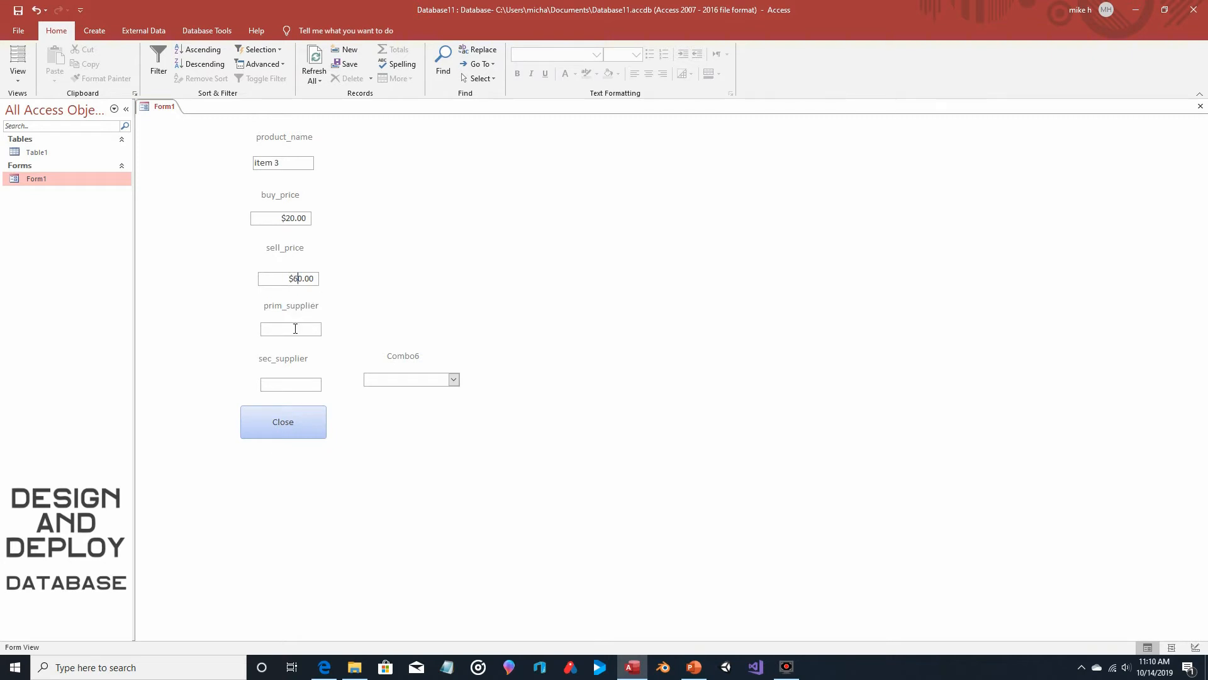
Enter item 3's primary and secondary supplier names, pick the second listed entry user and exit through the form's Close button.
left_click(295, 326)
type("Albert")
left_click(289, 380)
type("Moira")
left_click(454, 379)
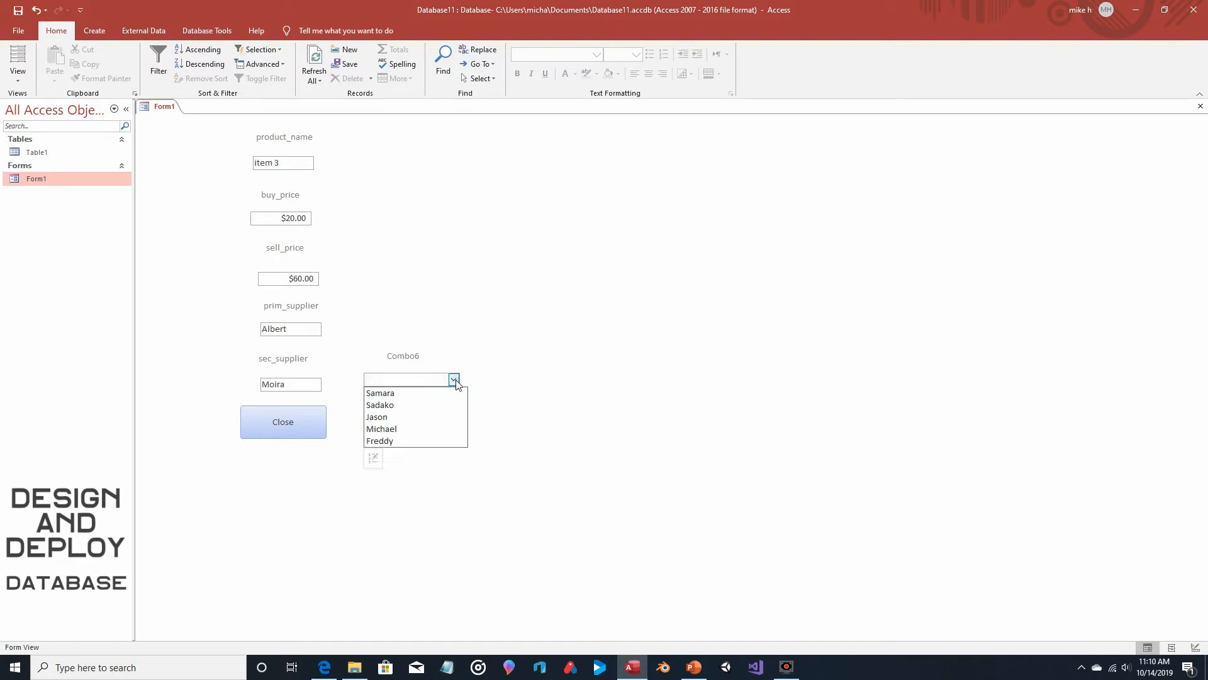
left_click(432, 405)
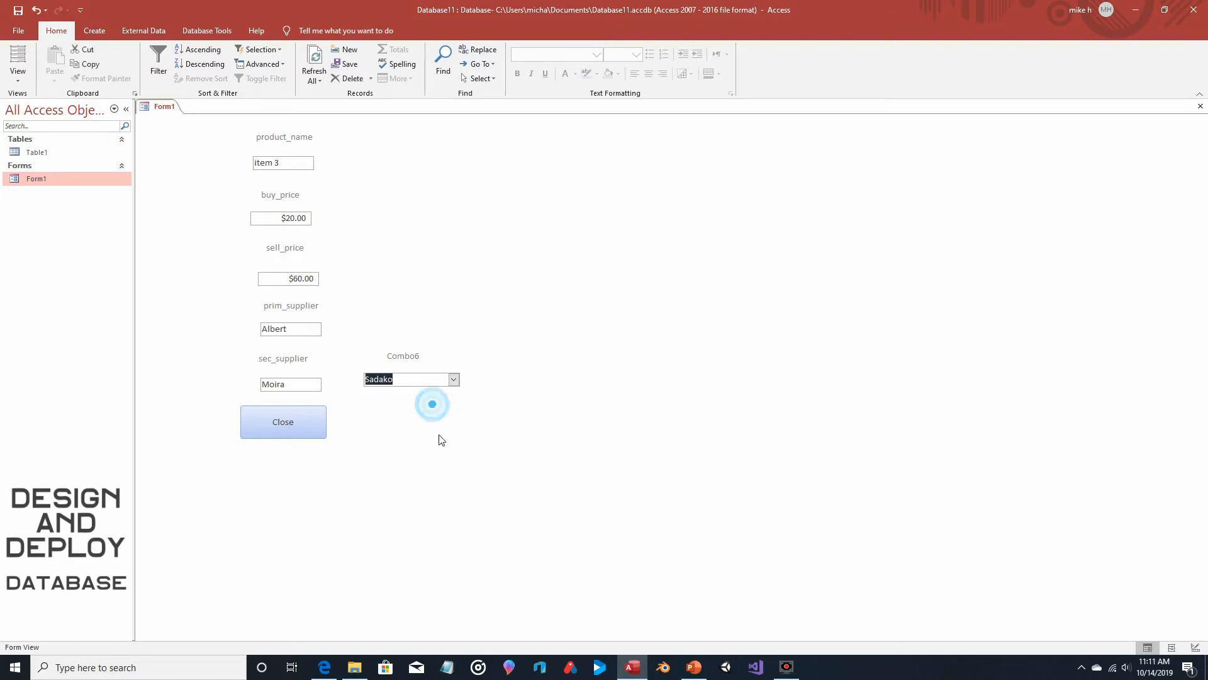
left_click(278, 430)
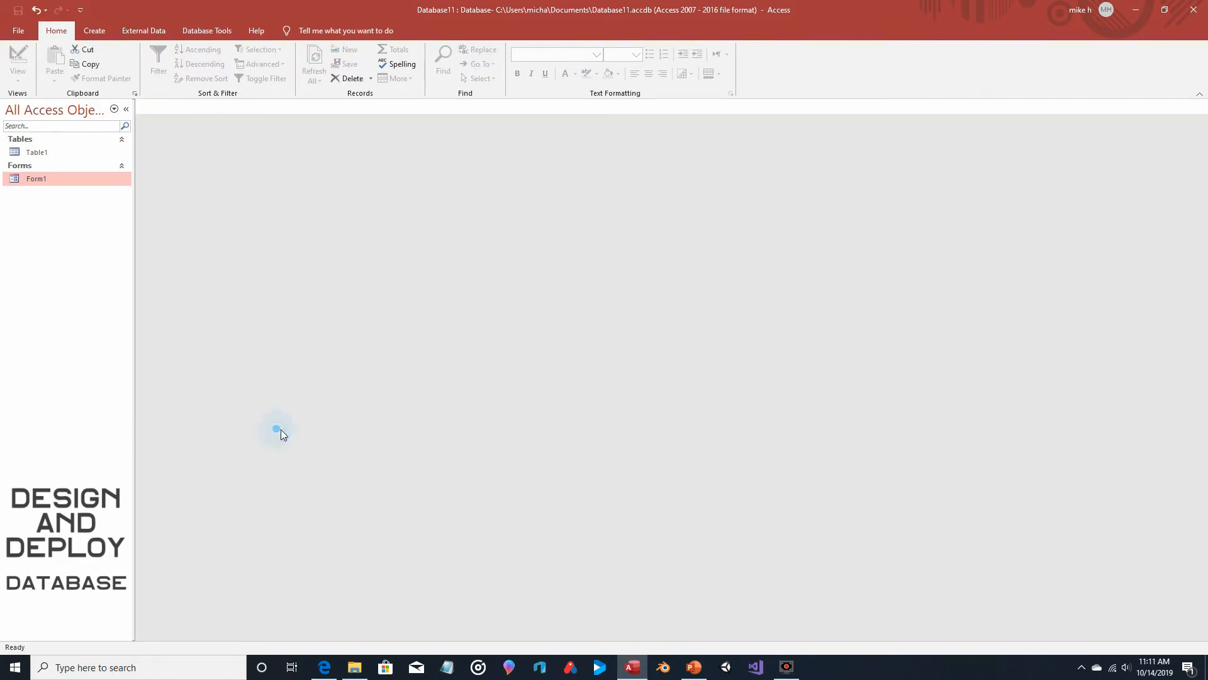
Open Table1 and create a new query in Design View with Table1 as its source.
double_click(40, 151)
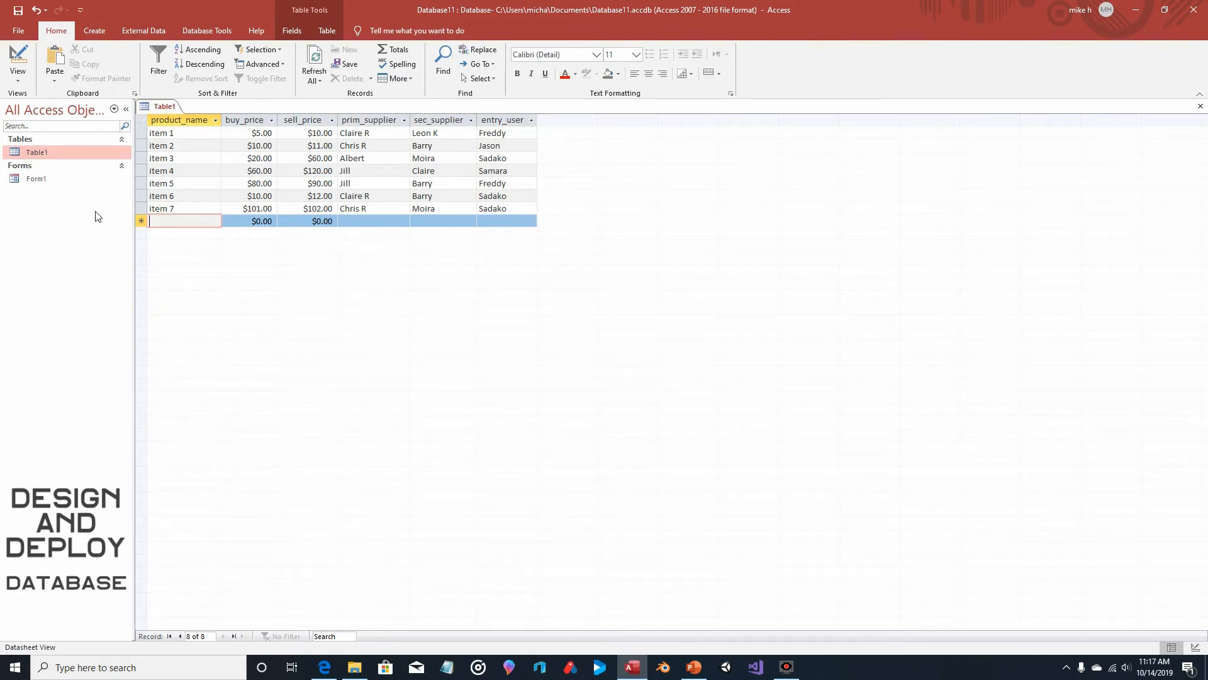
left_click(96, 30)
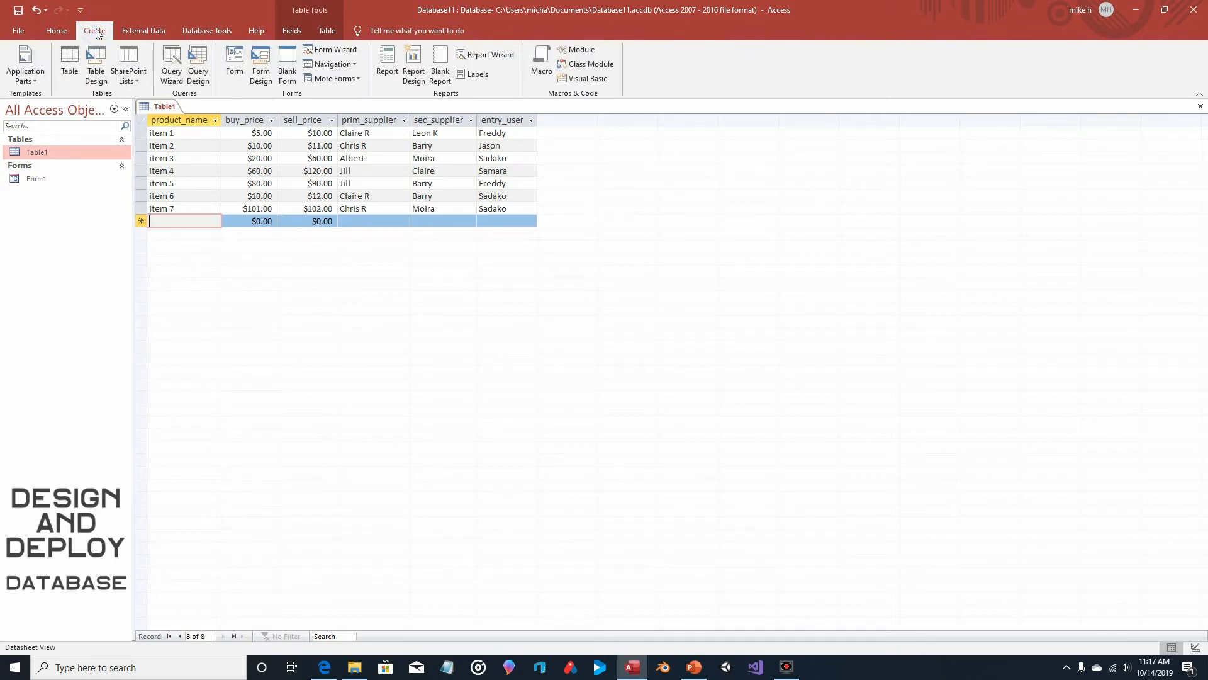
left_click(198, 66)
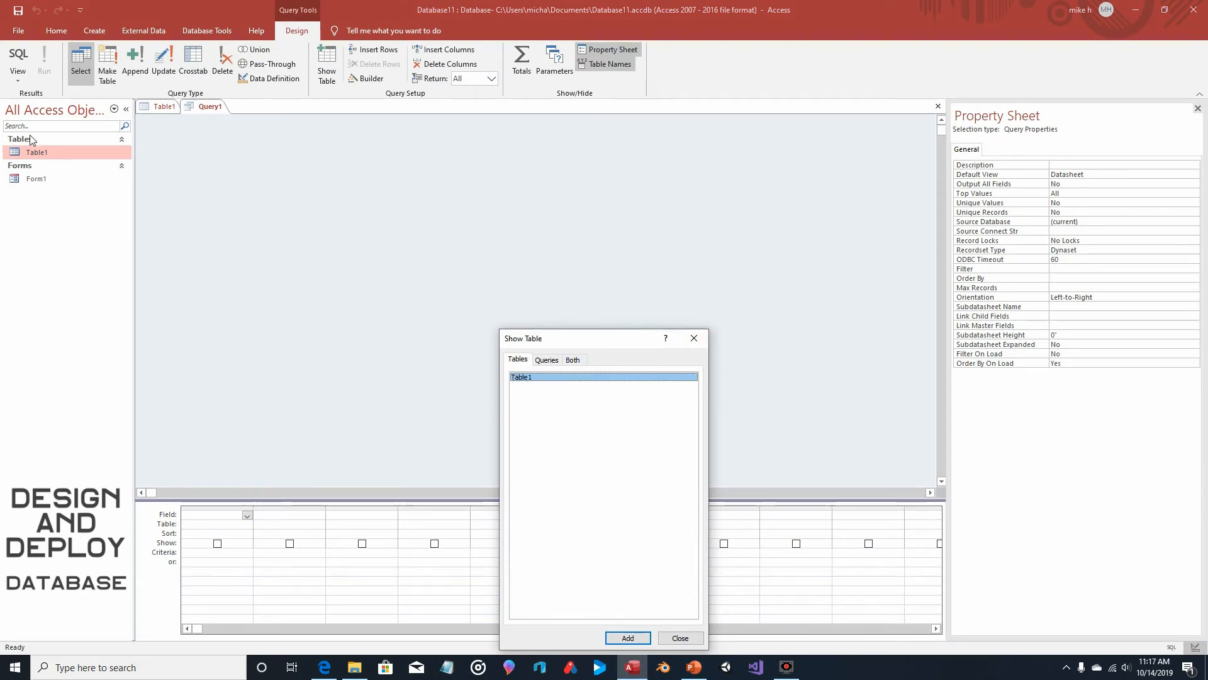
left_click(542, 377)
double_click(553, 377)
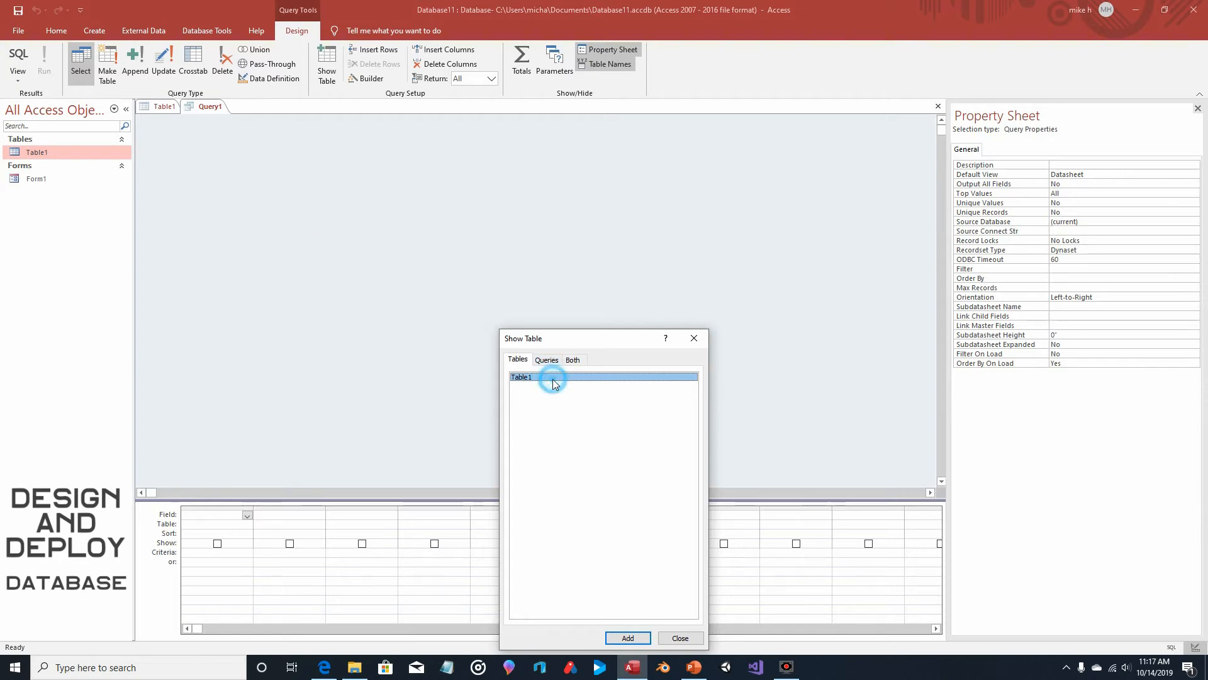
left_click(703, 340)
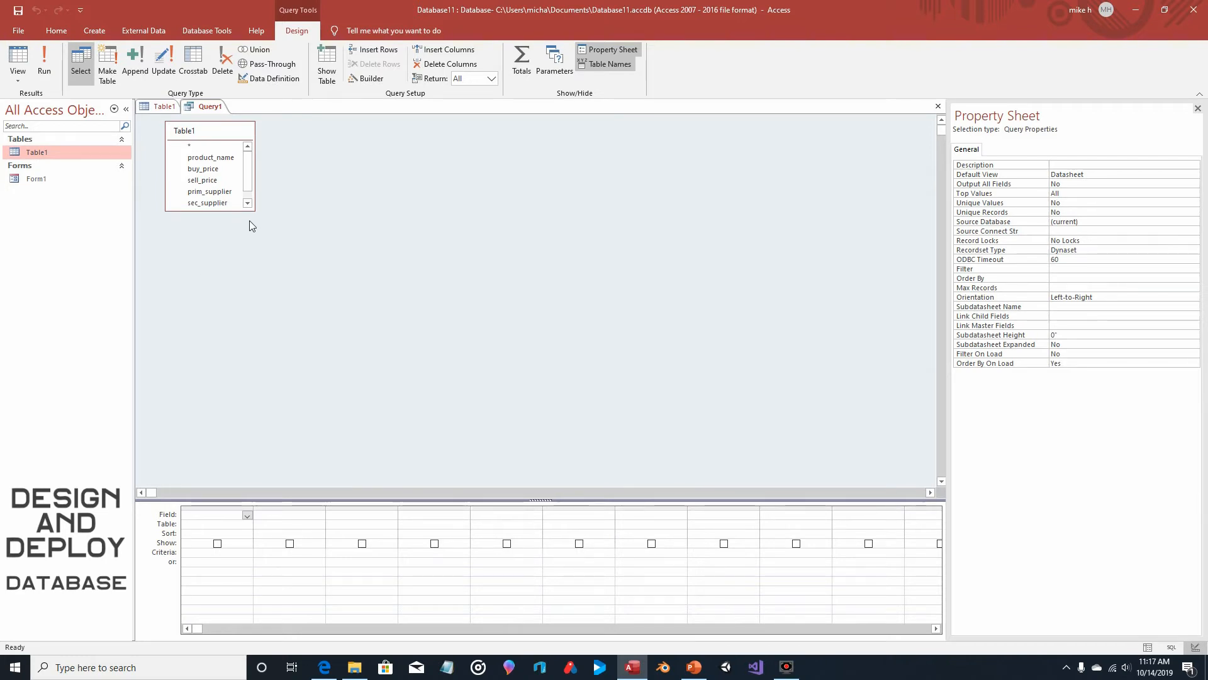
Enlarge the Table1 field list and add all fields from product_name to entry_user to the query grid, starting at the third column.
left_click_drag(251, 213, 253, 239)
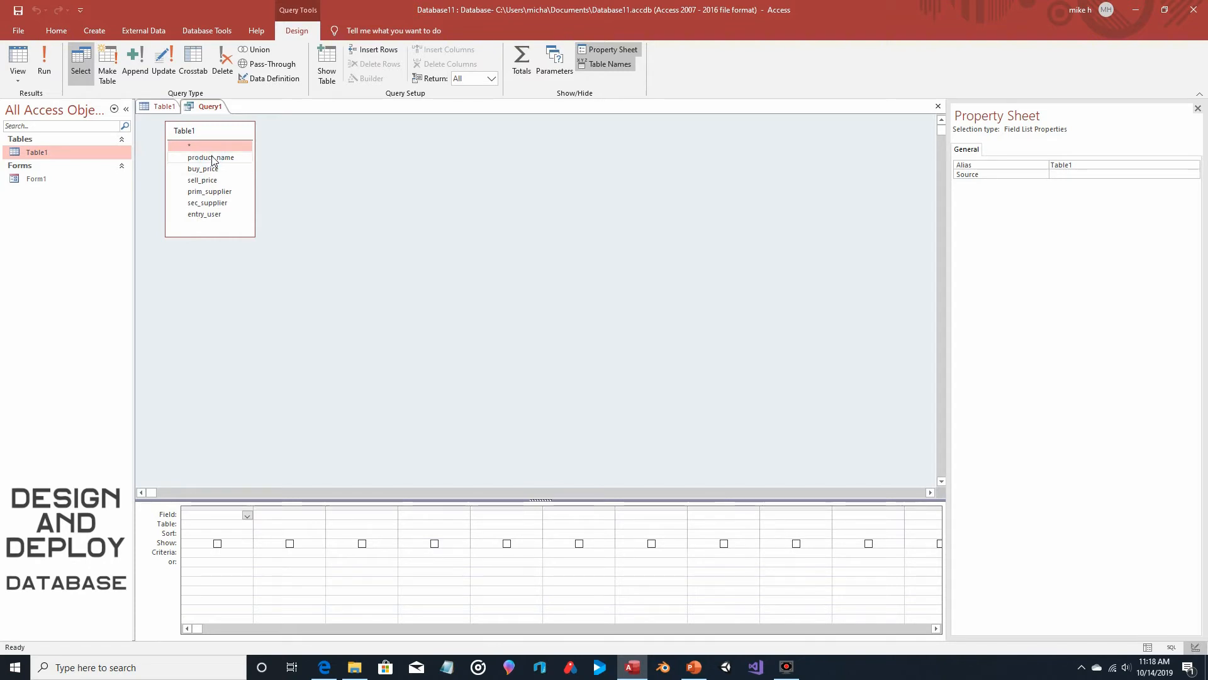
left_click(211, 158)
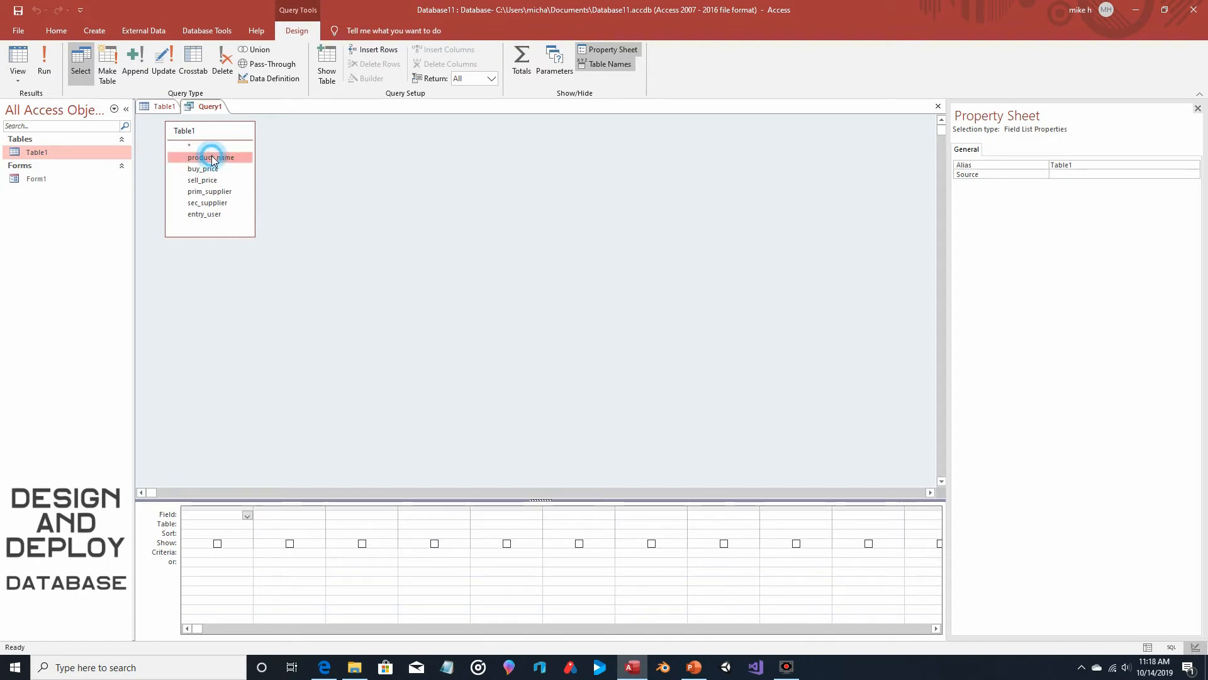
left_click(209, 214, "shift")
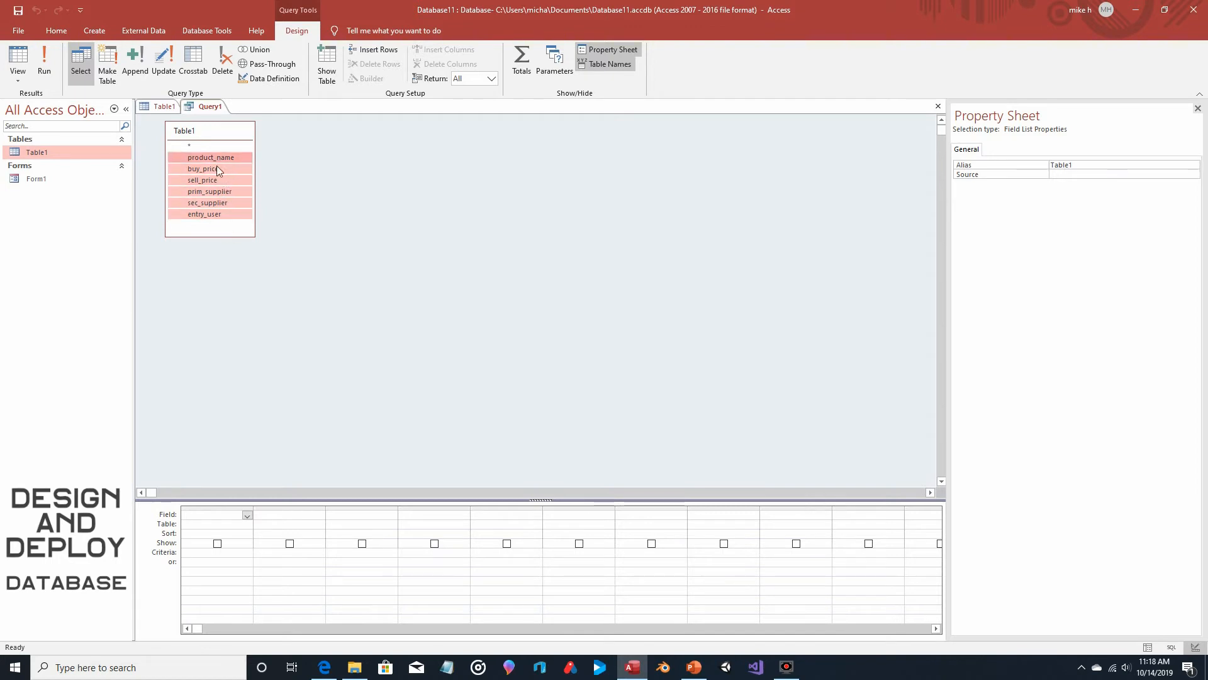
left_click_drag(206, 179, 368, 519)
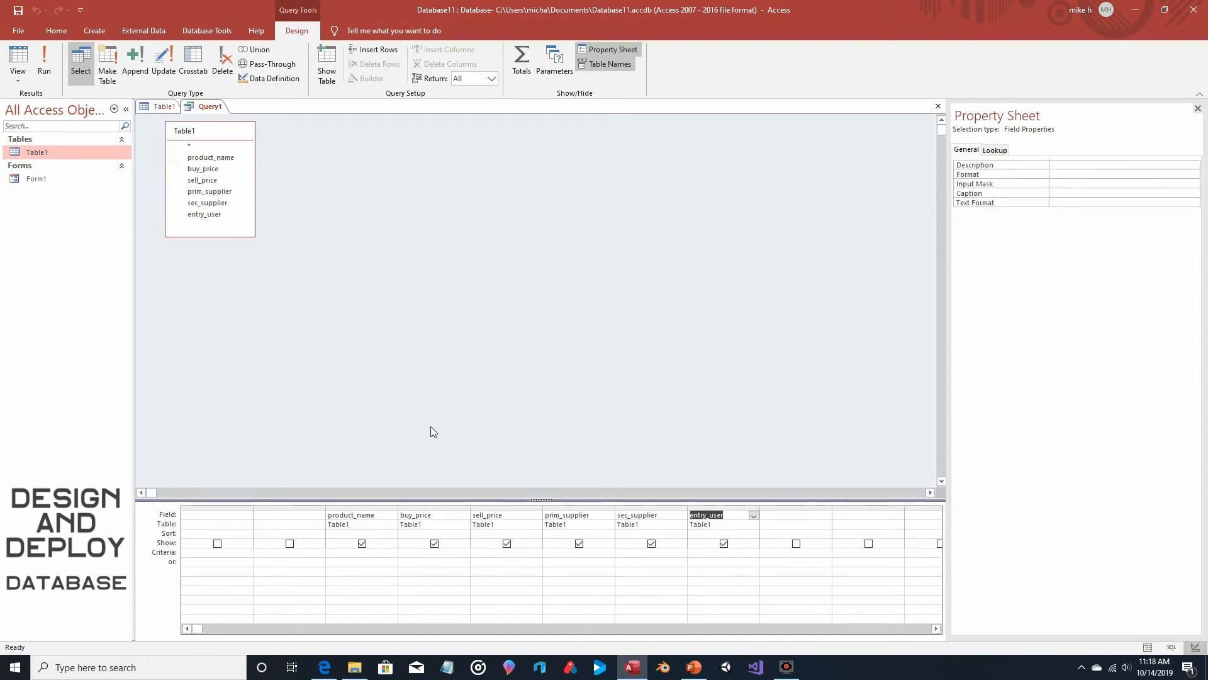
left_click(379, 375)
left_click(287, 506)
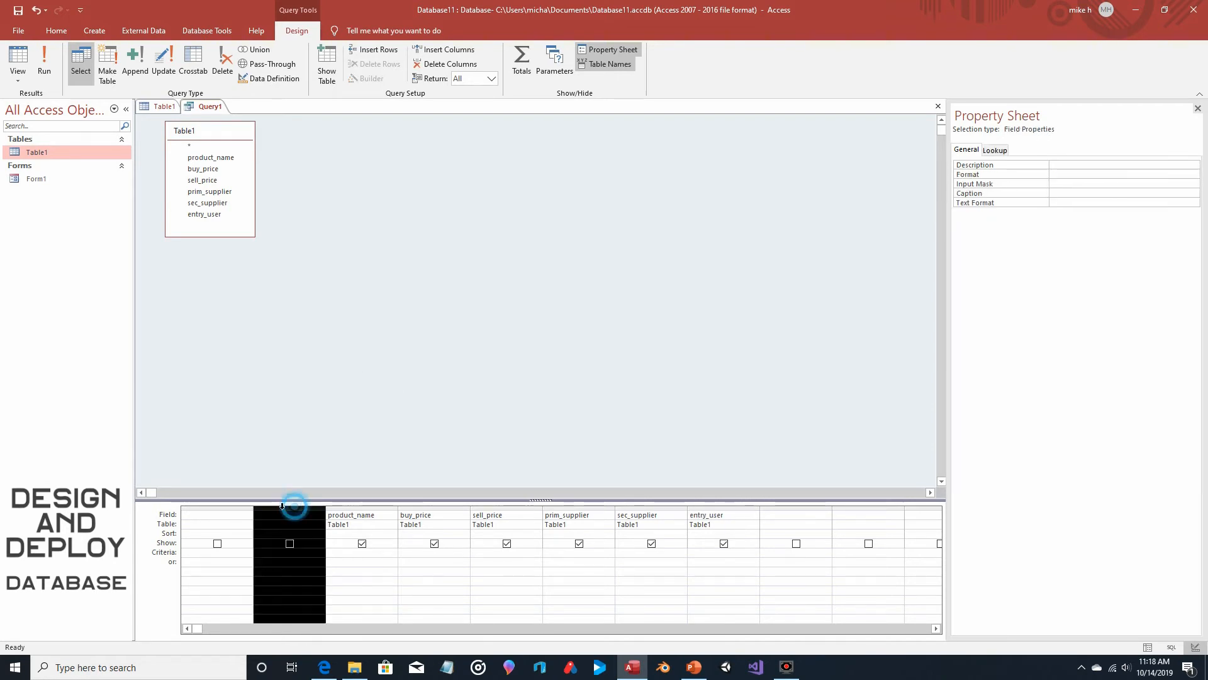
left_click_drag(282, 505, 228, 506)
right_click(228, 507)
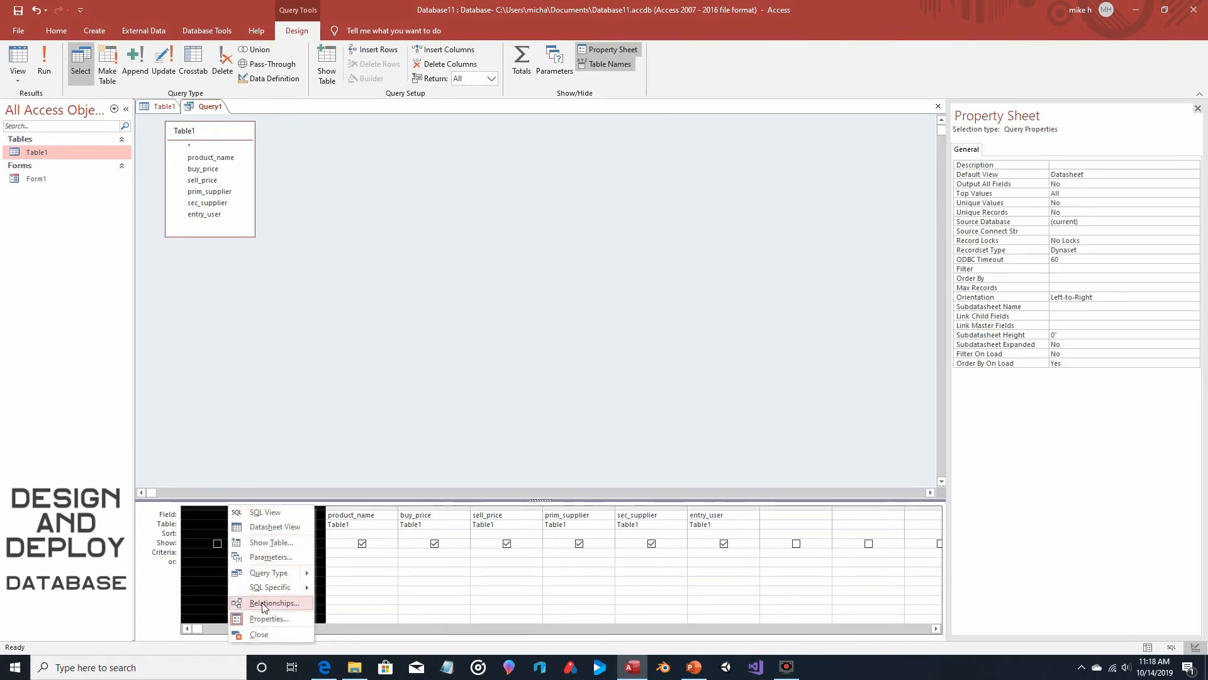
left_click(338, 423)
Delete the two empty columns before product_name from the query grid.
left_click(214, 501)
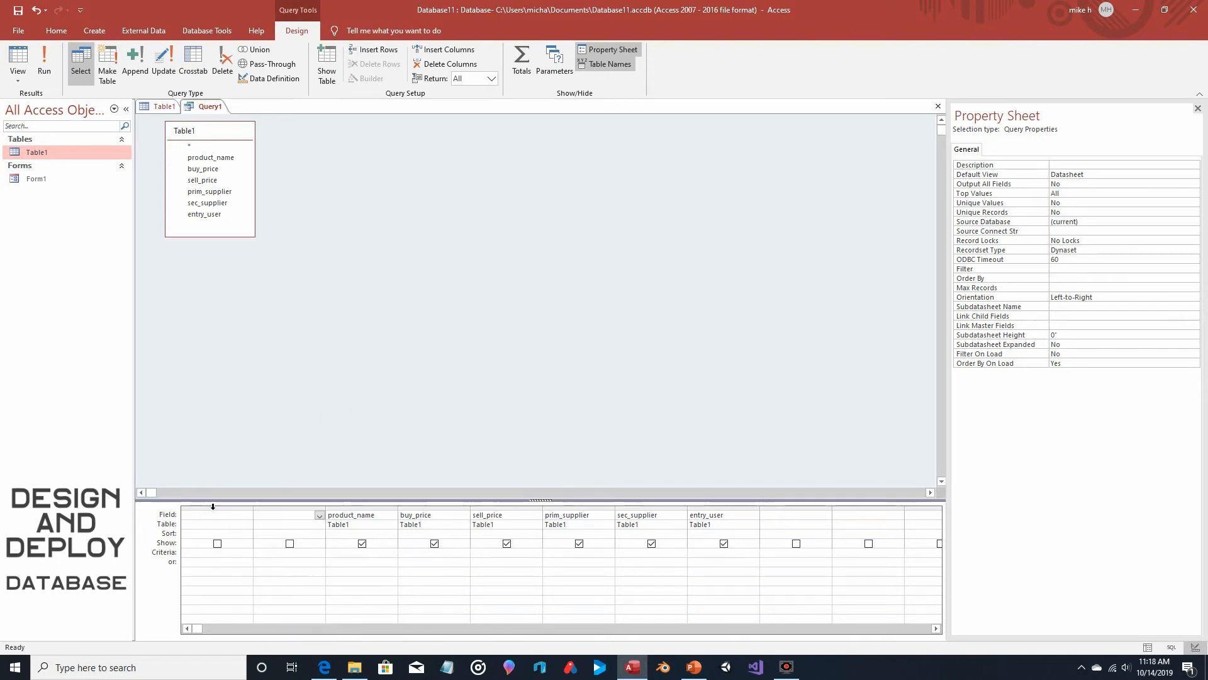
left_click_drag(214, 502, 289, 501)
key("Delete")
left_click(303, 415)
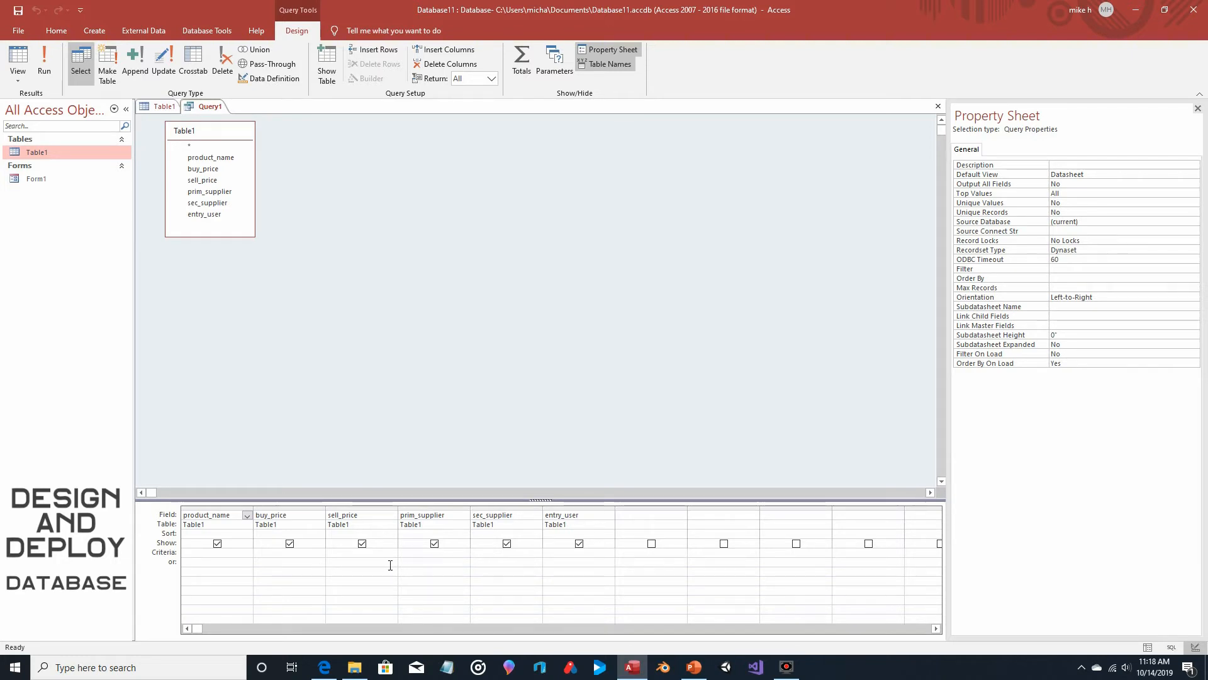
Set the entry_user criterion to the name of item 3's entry user and run the query.
left_click(575, 552)
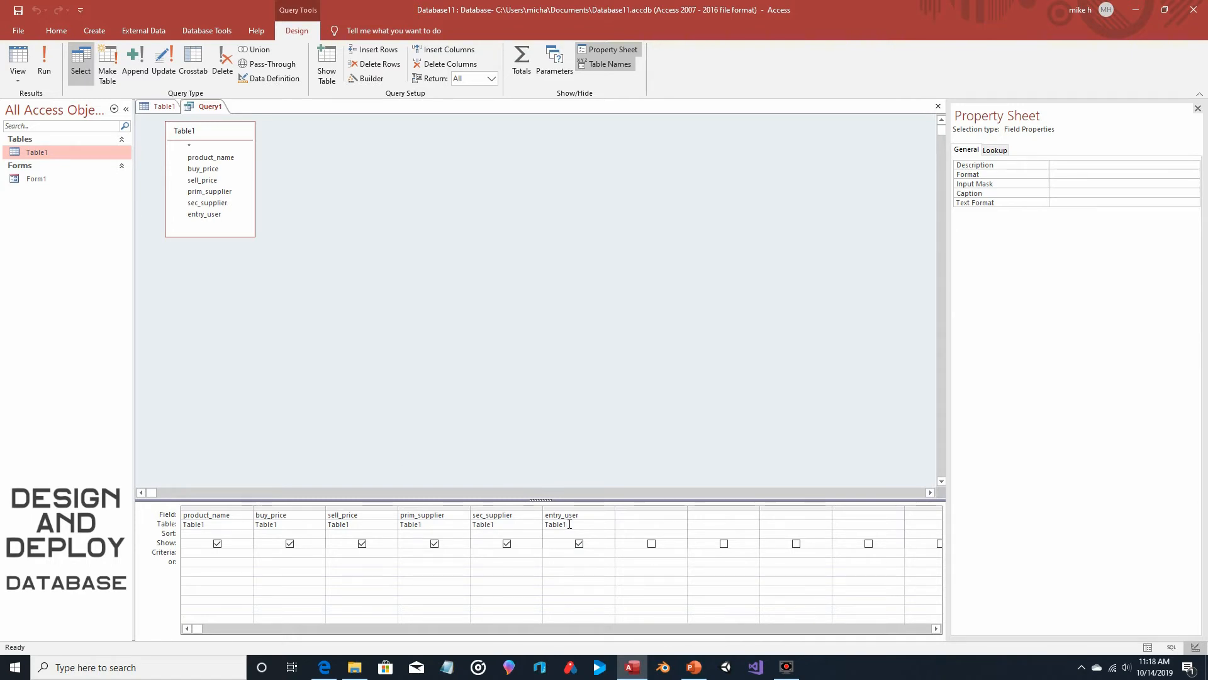
type("Sadako")
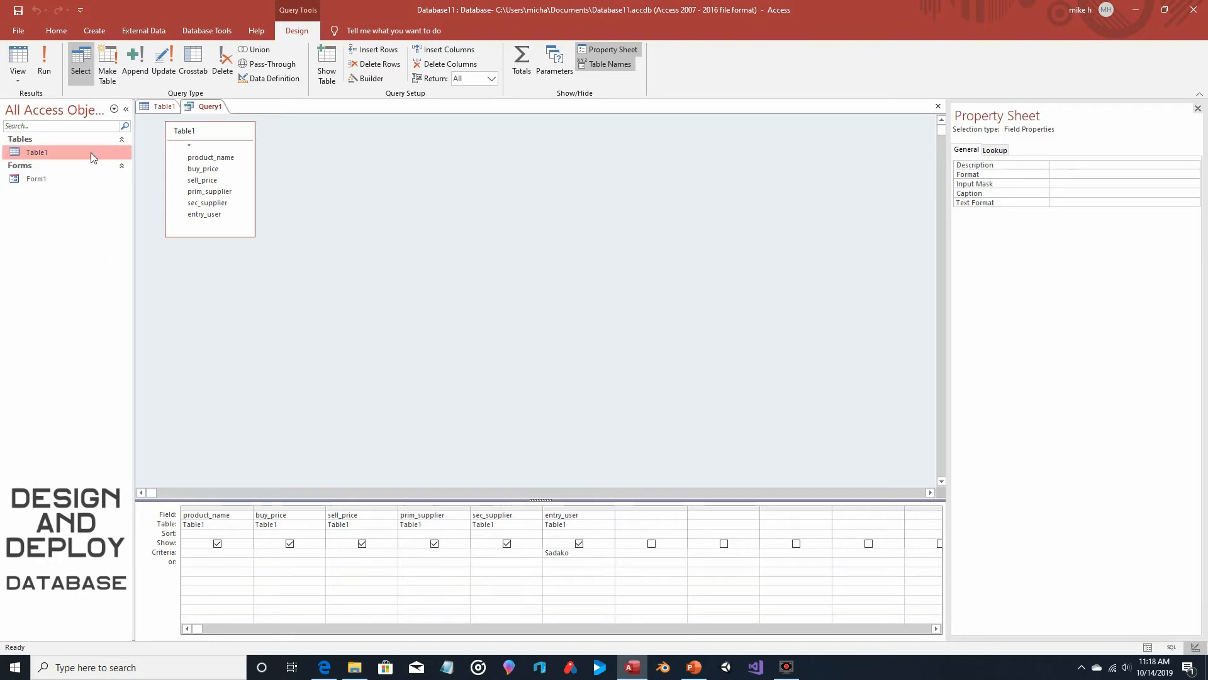
left_click(163, 107)
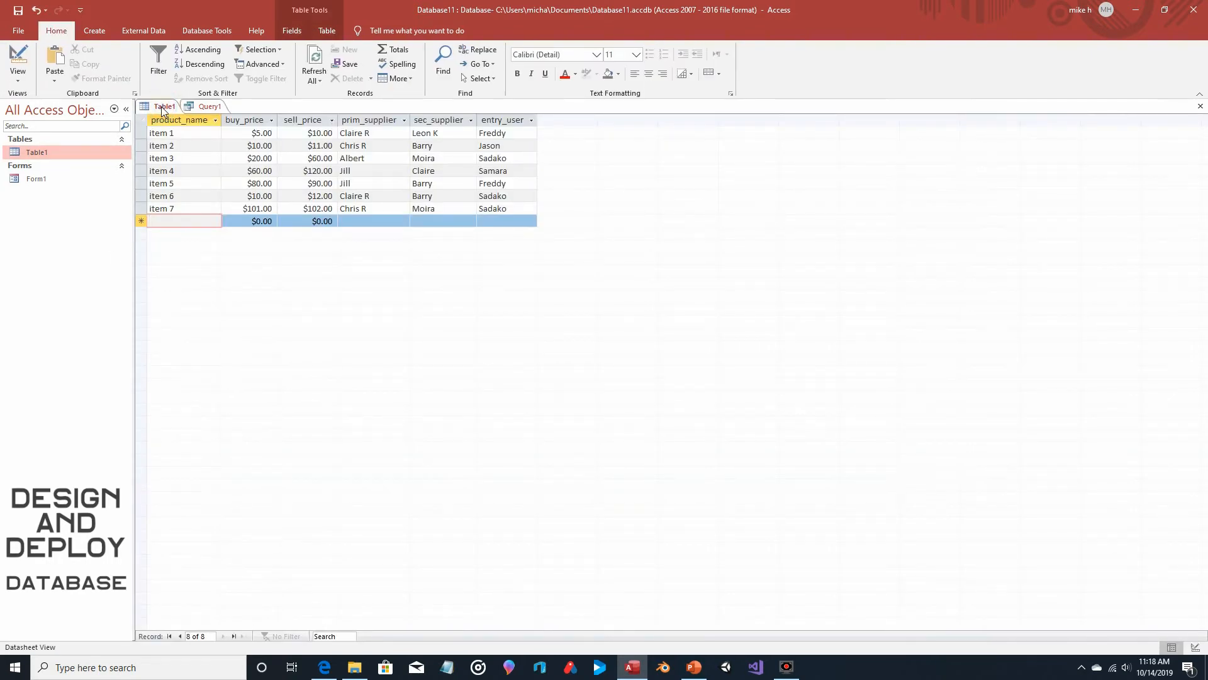
left_click(204, 106)
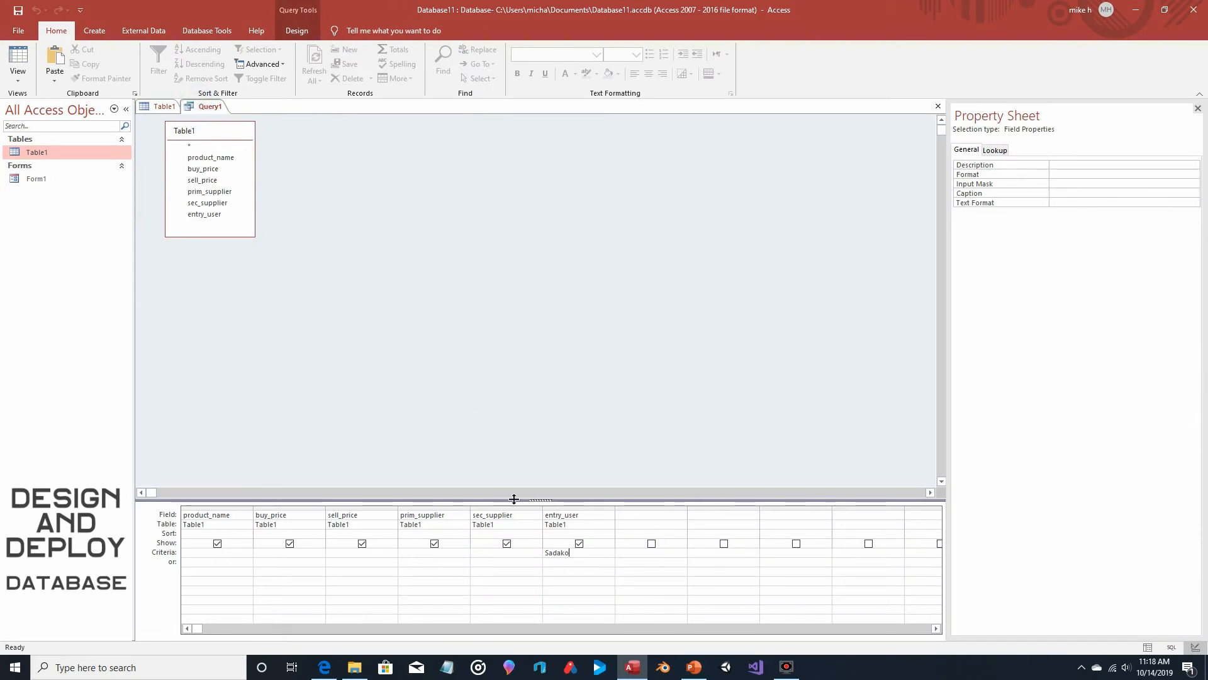
left_click(576, 561)
left_click(295, 32)
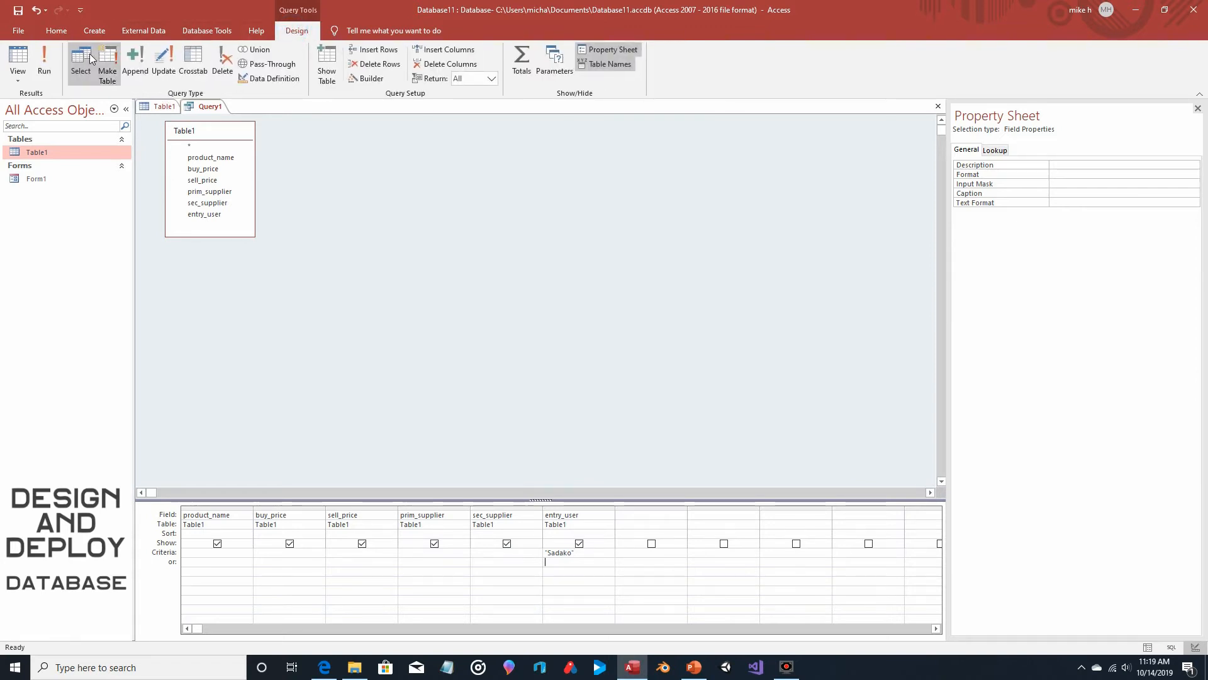
left_click(42, 59)
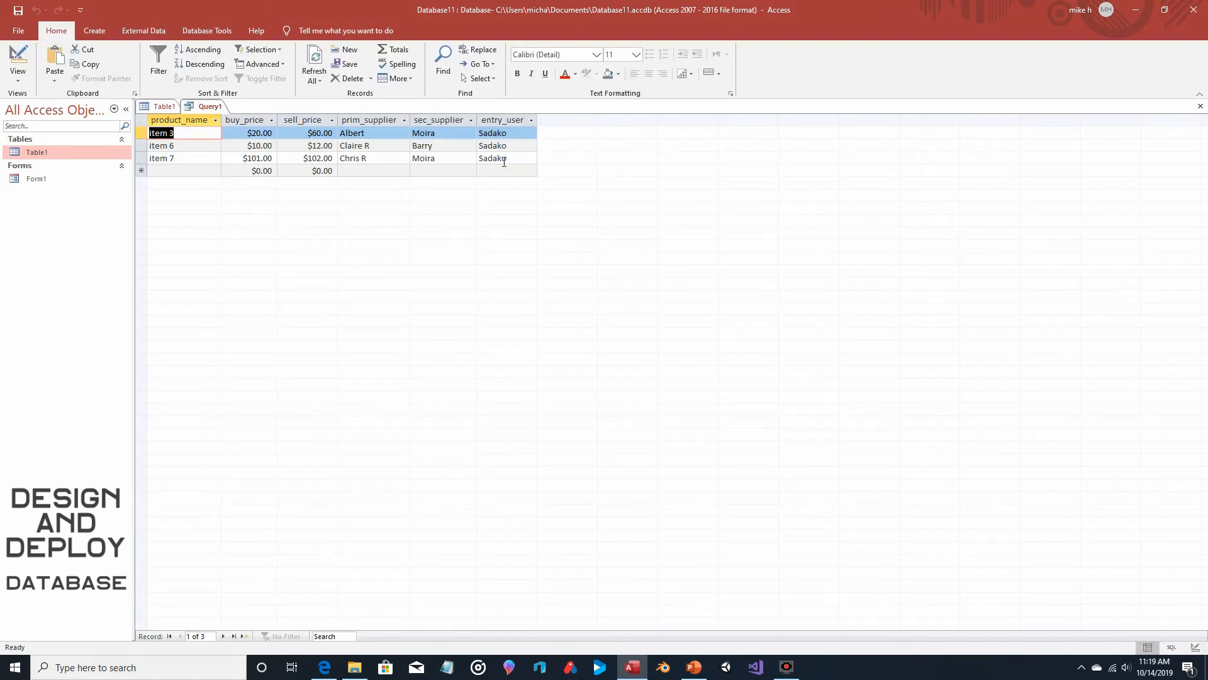
Compare the query's records with Table1 and return to the query's entry_user criterion in Design View.
left_click(162, 106)
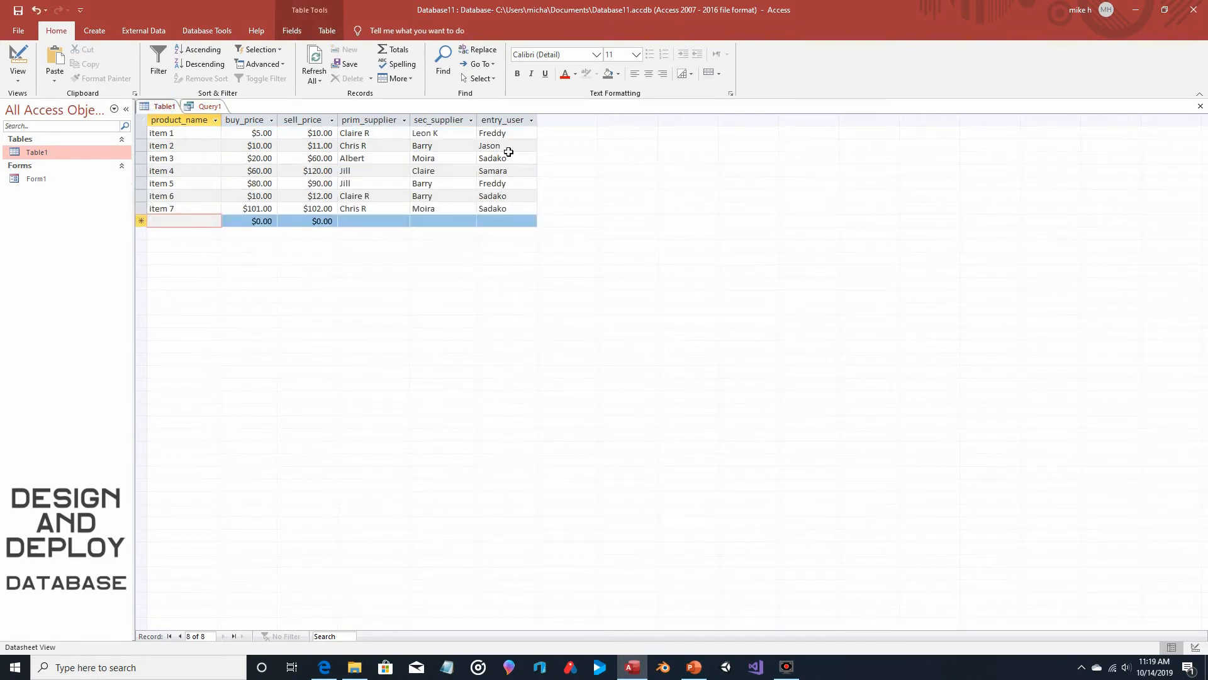
left_click(208, 106)
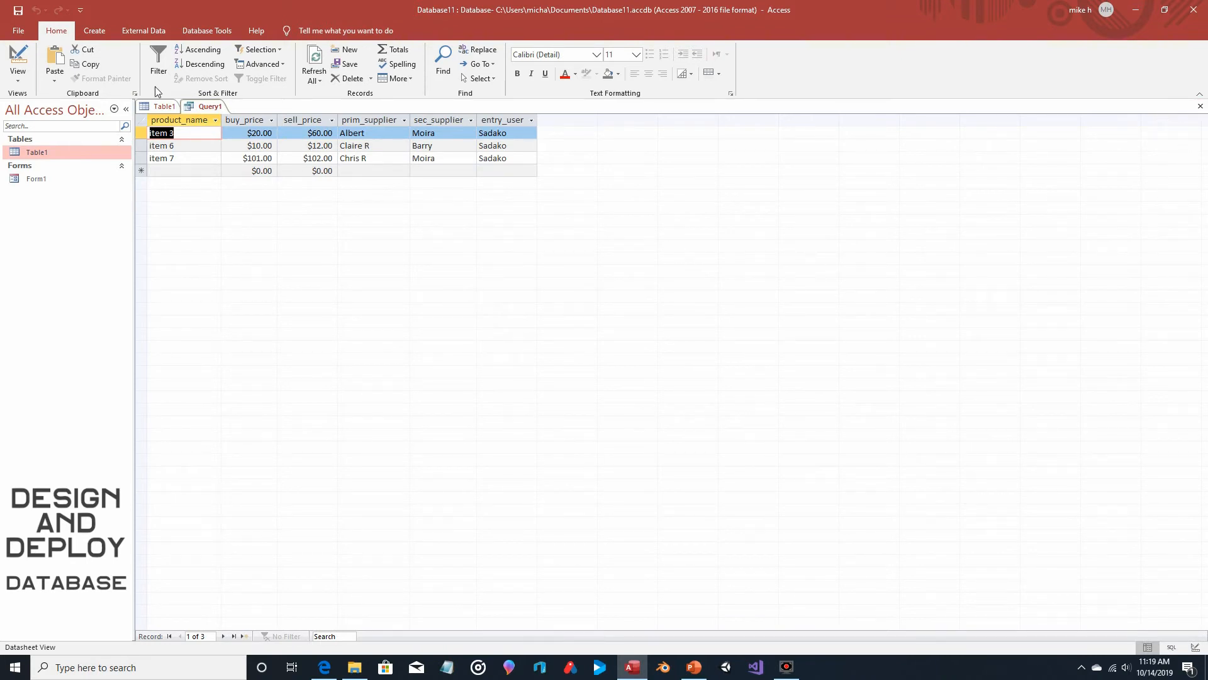
left_click(17, 74)
left_click(29, 154)
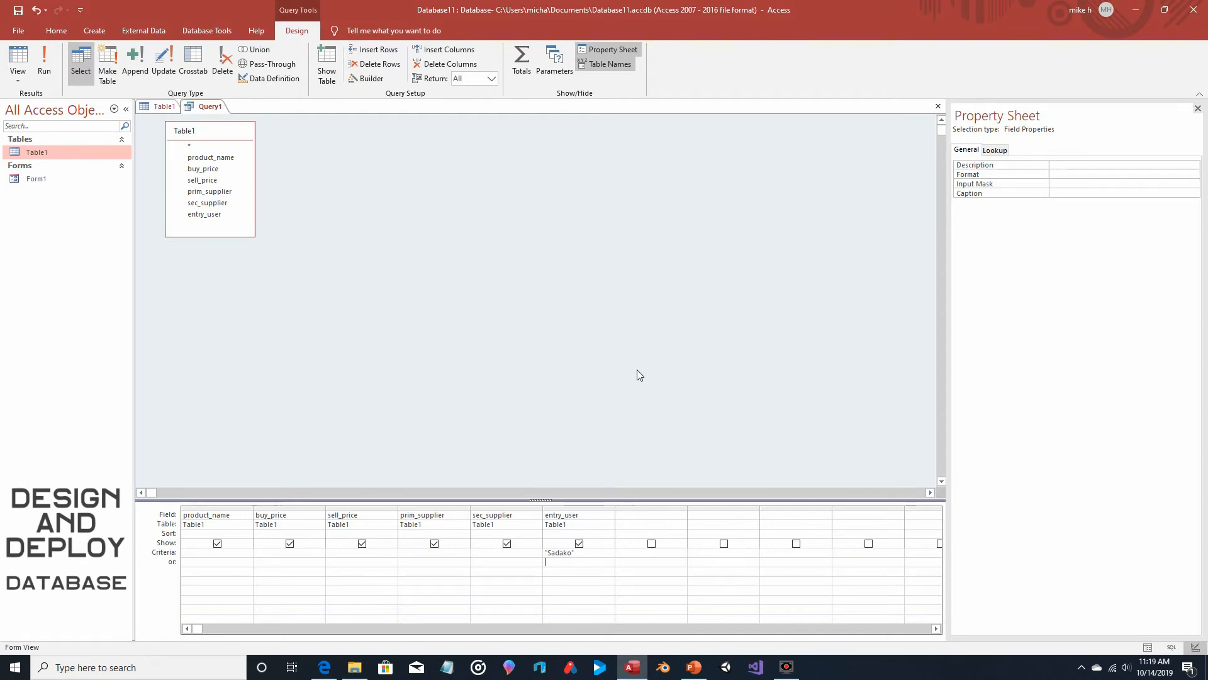
double_click(588, 552)
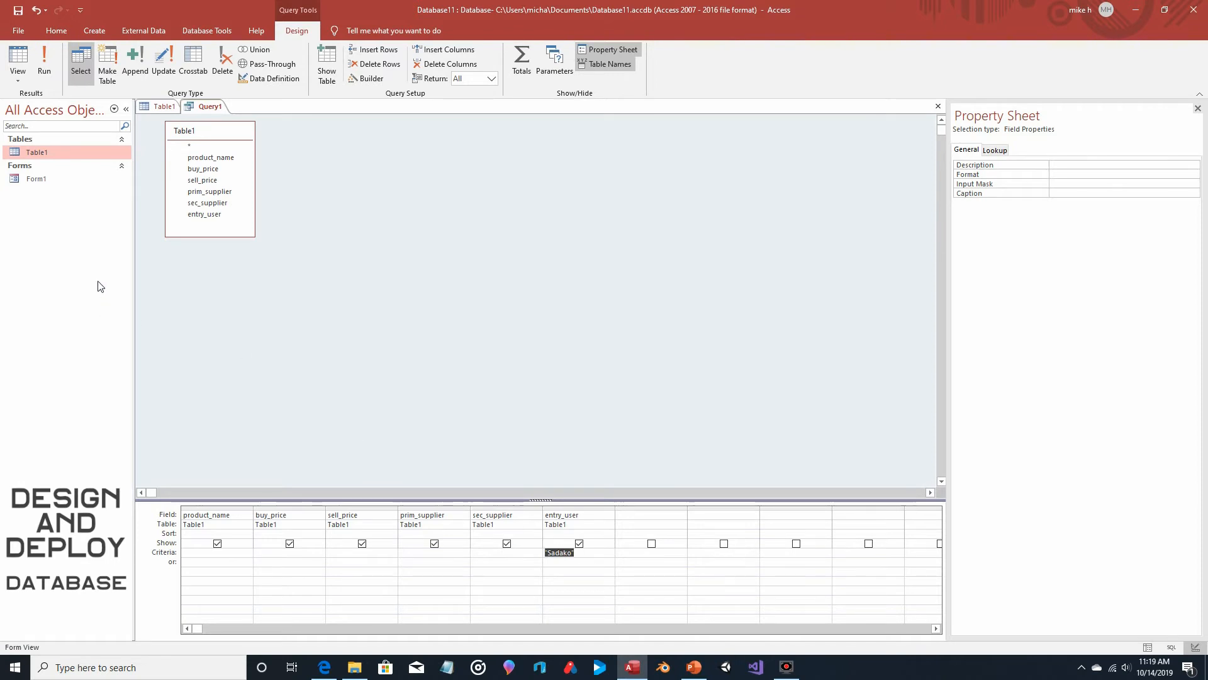
Create a new blank form and switch it to Design View.
left_click(92, 31)
left_click(279, 87)
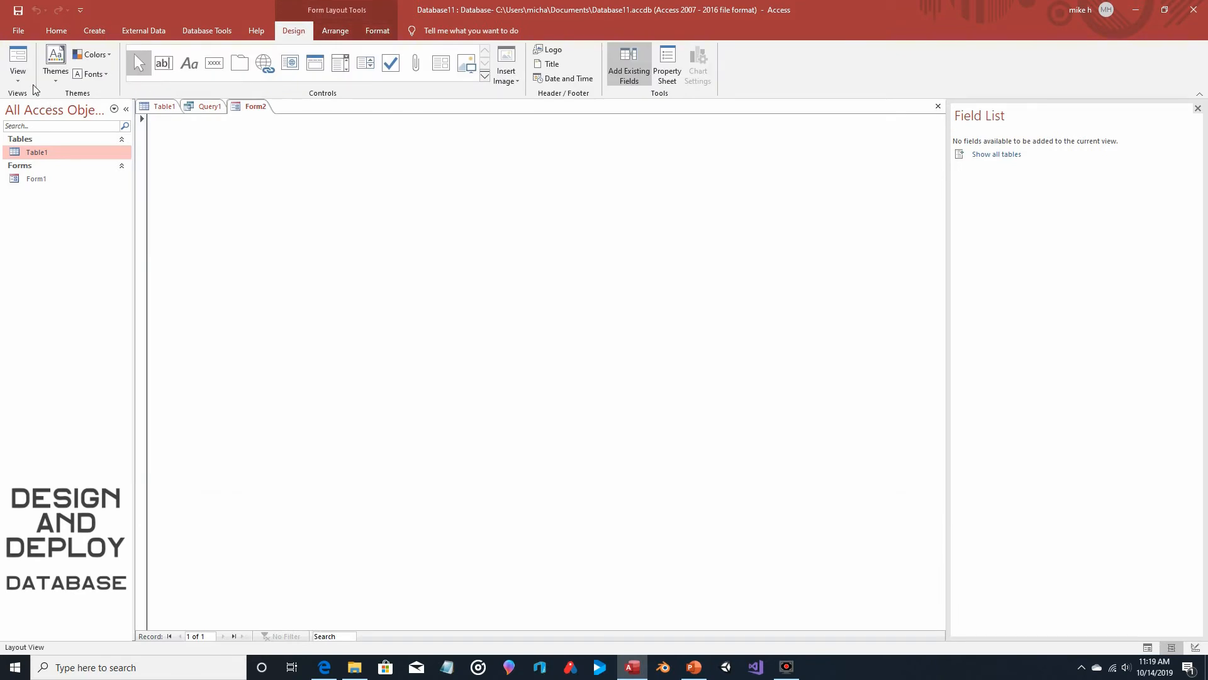
left_click(18, 76)
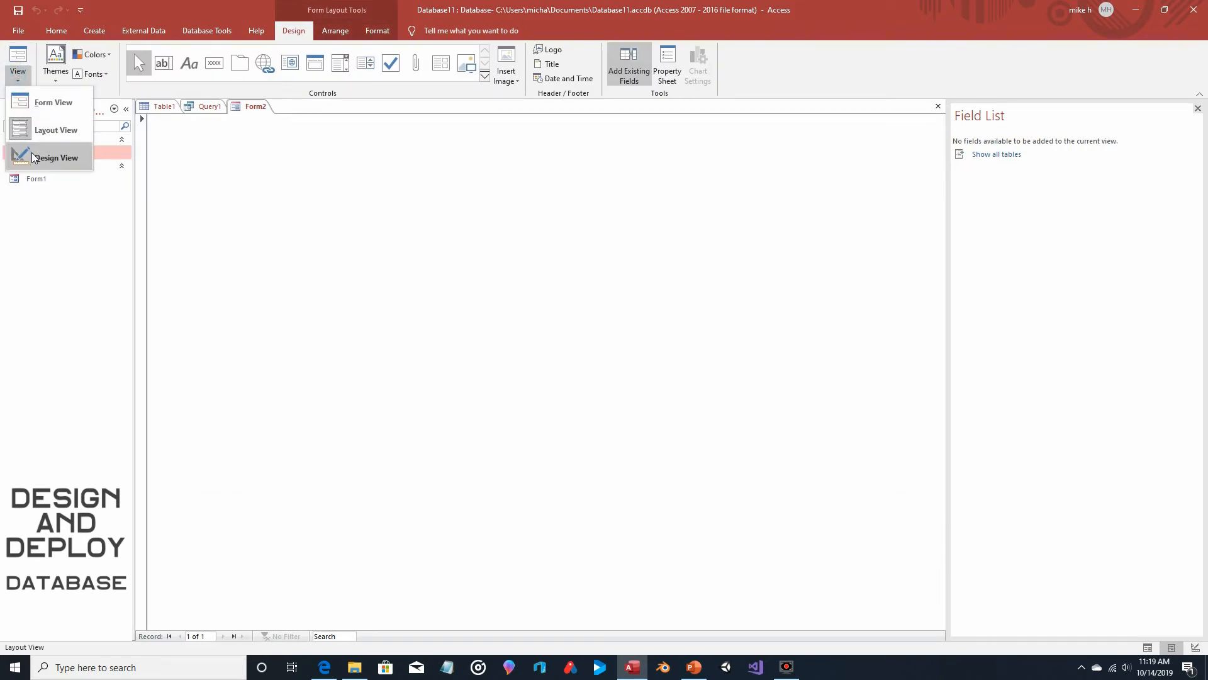
left_click(39, 162)
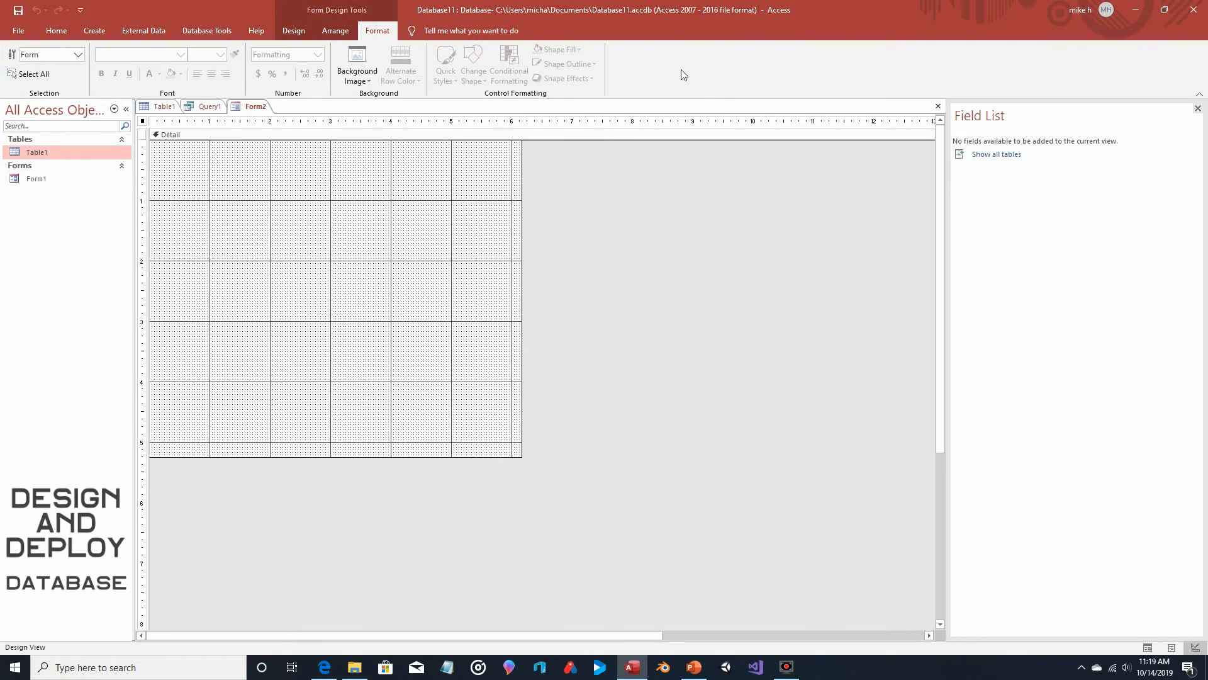
Show the form's format properties and set both Record Selectors and Navigation Buttons to No.
left_click(294, 30)
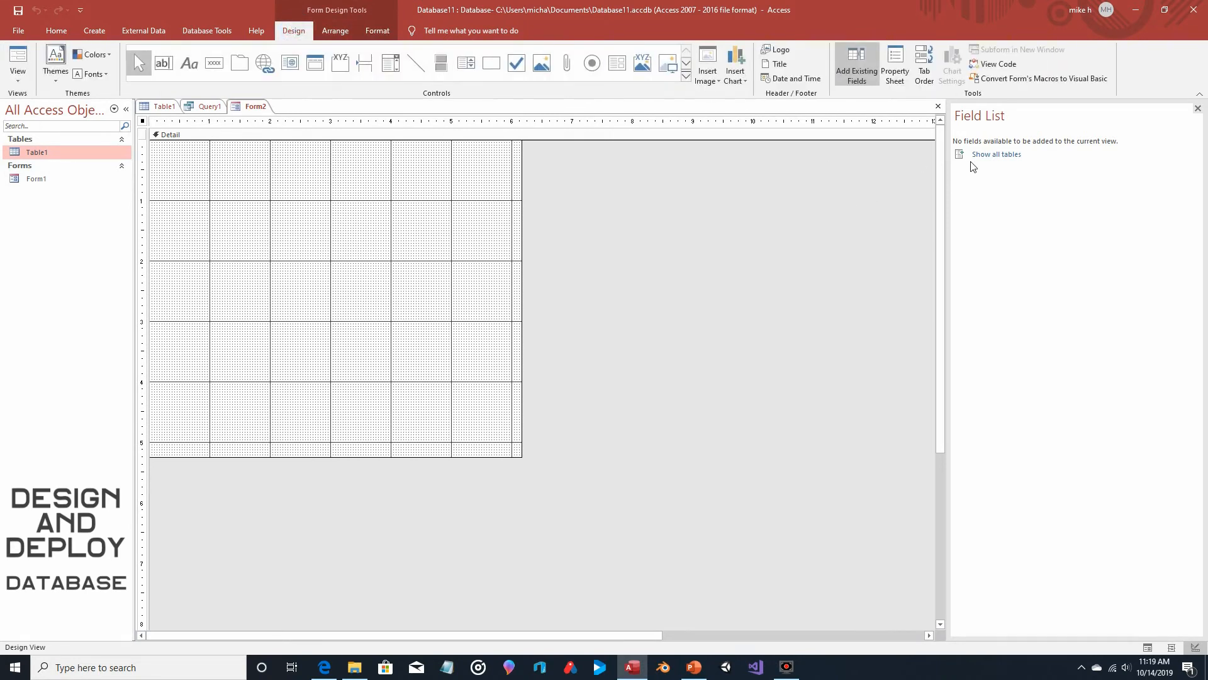
left_click(898, 71)
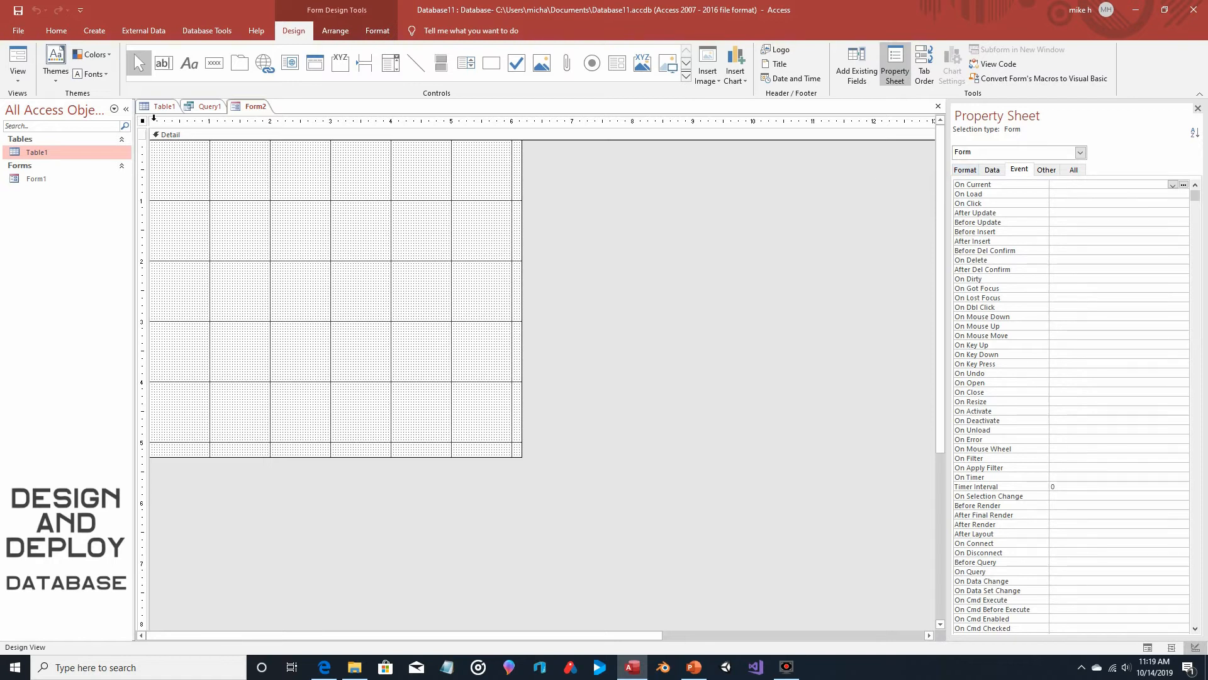
left_click(965, 169)
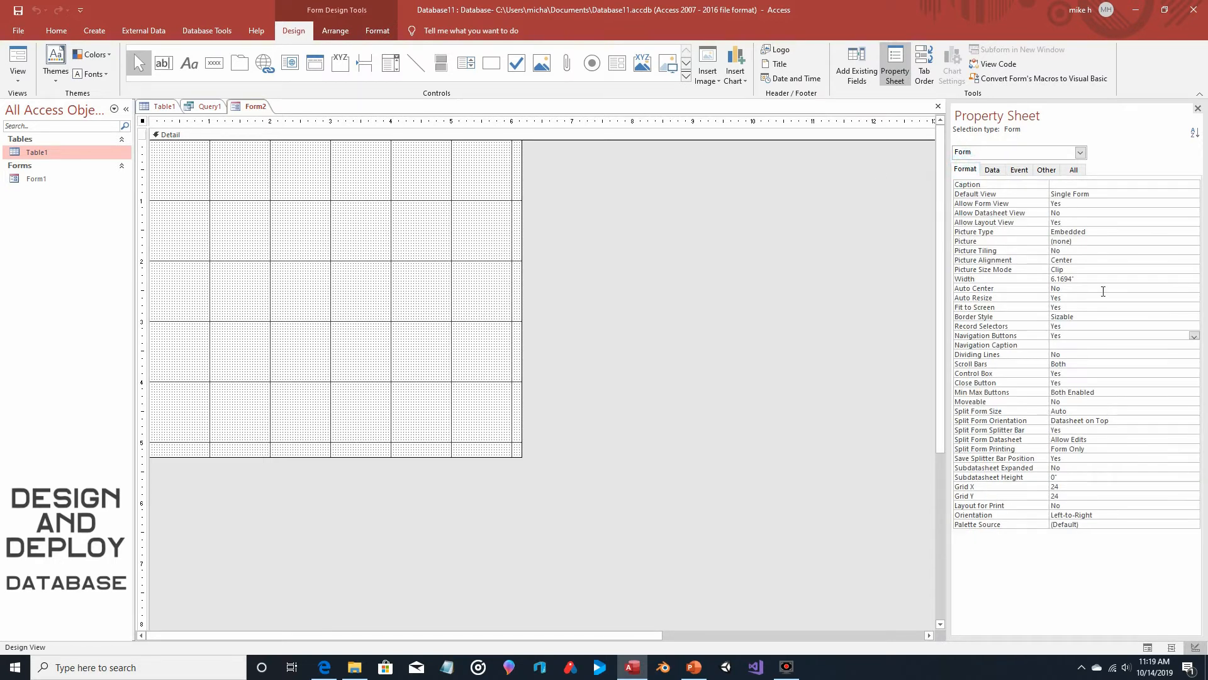
left_click(1112, 326)
left_click(1193, 326)
left_click(1188, 343)
left_click(1183, 335)
left_click(1193, 335)
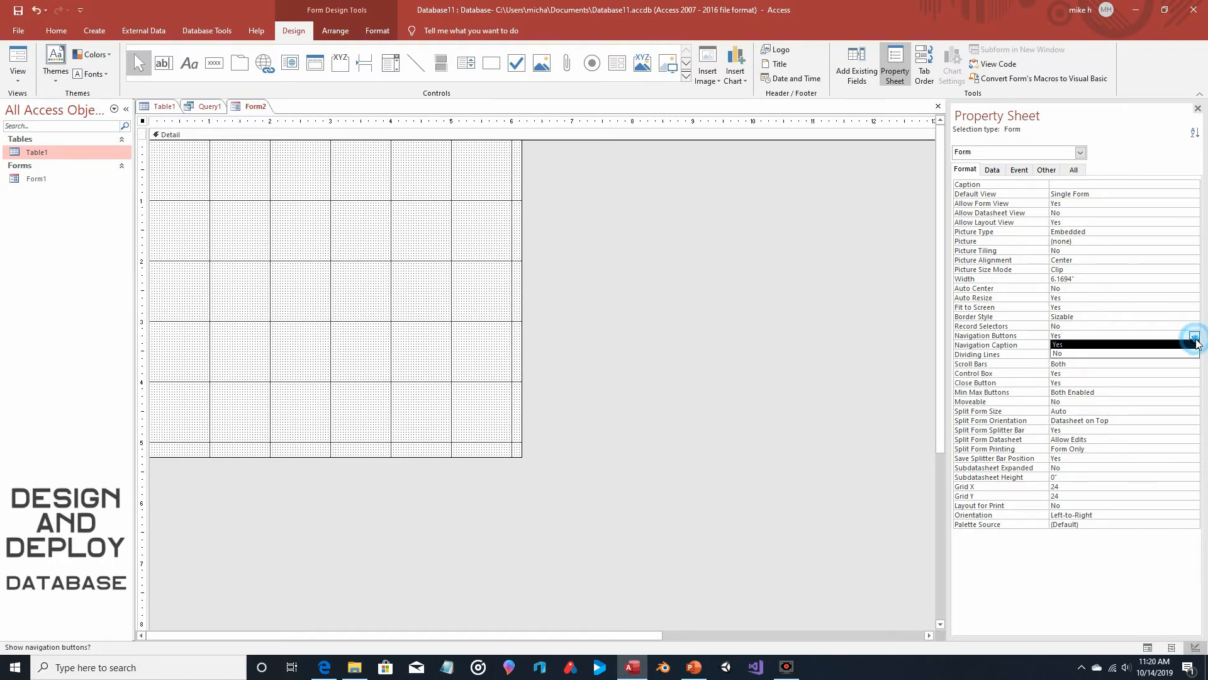
left_click(1174, 351)
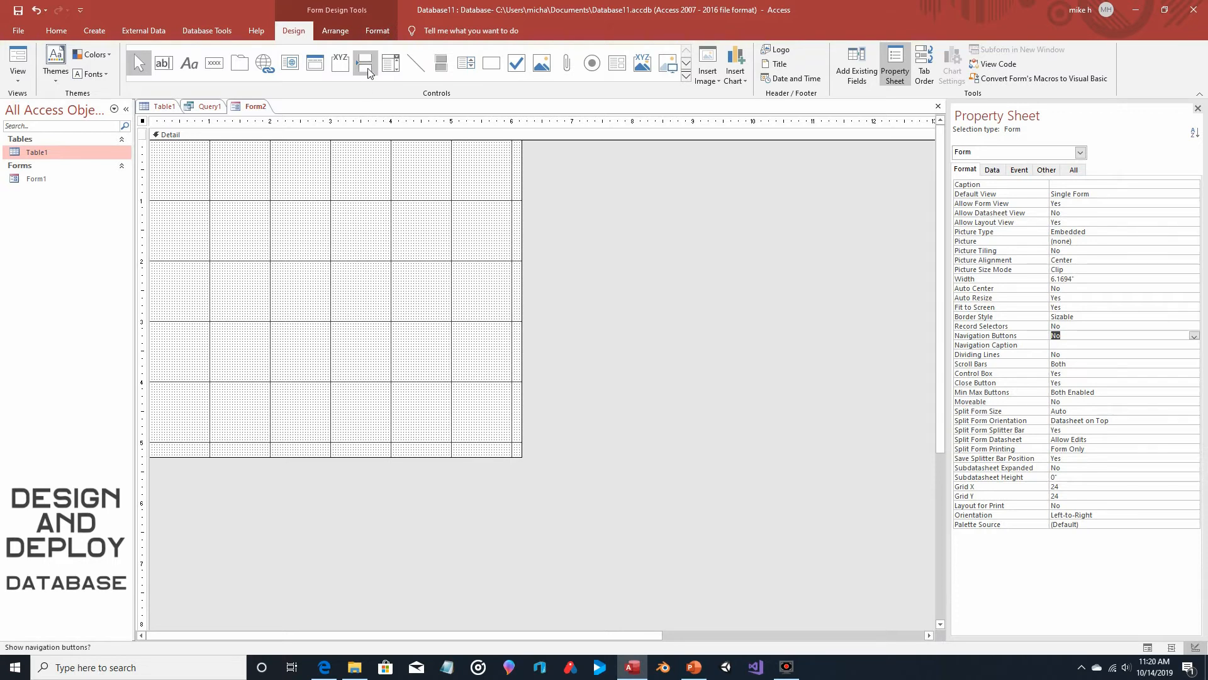
Draw a combo box about 2.33 inches wide and 1.8 inches below the Detail section's top edge, using typed-in values for its list.
left_click(391, 66)
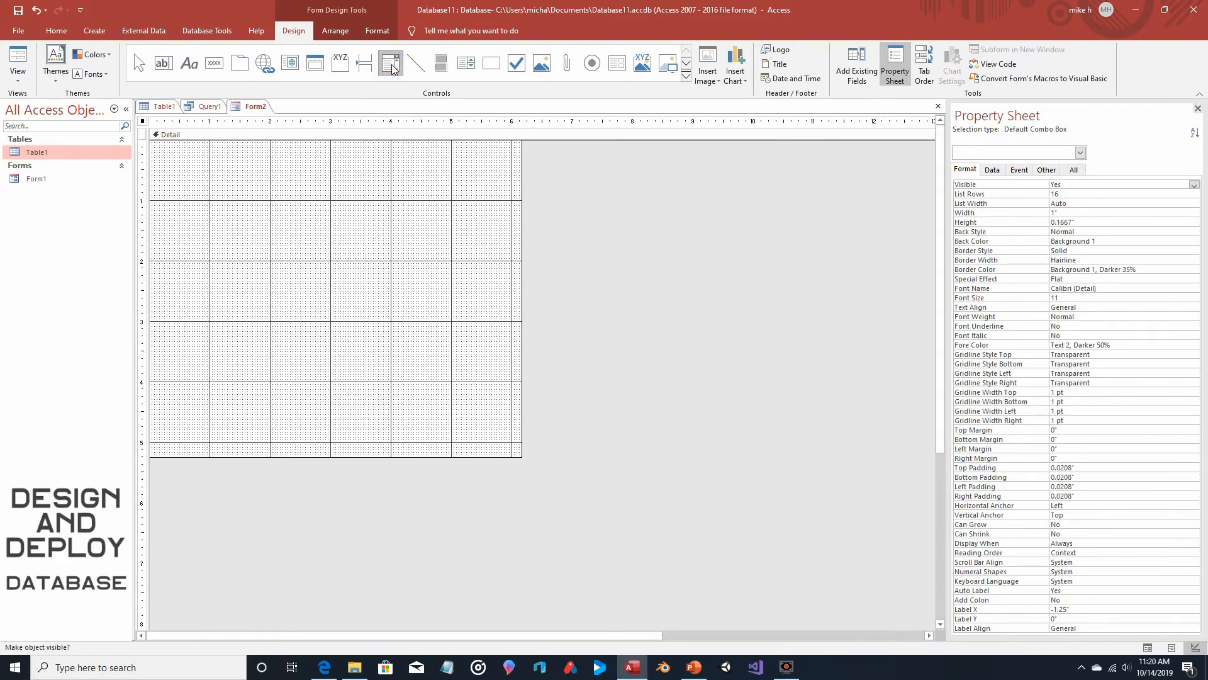
left_click_drag(236, 249, 378, 260)
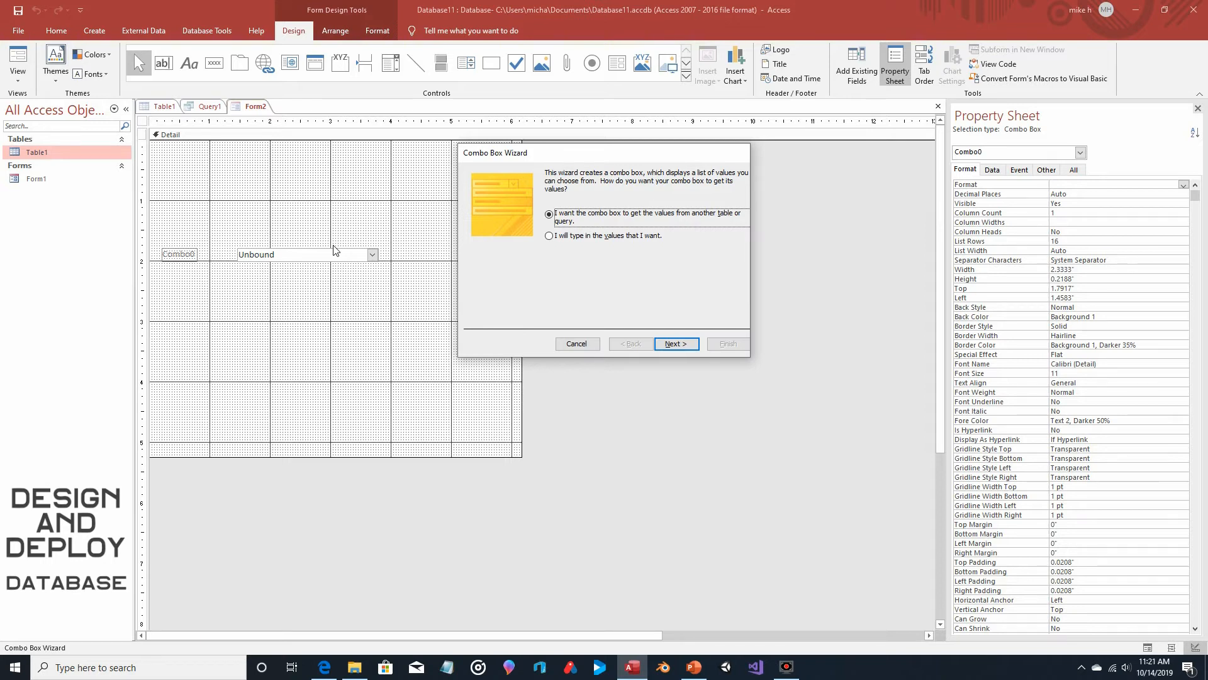
left_click(548, 236)
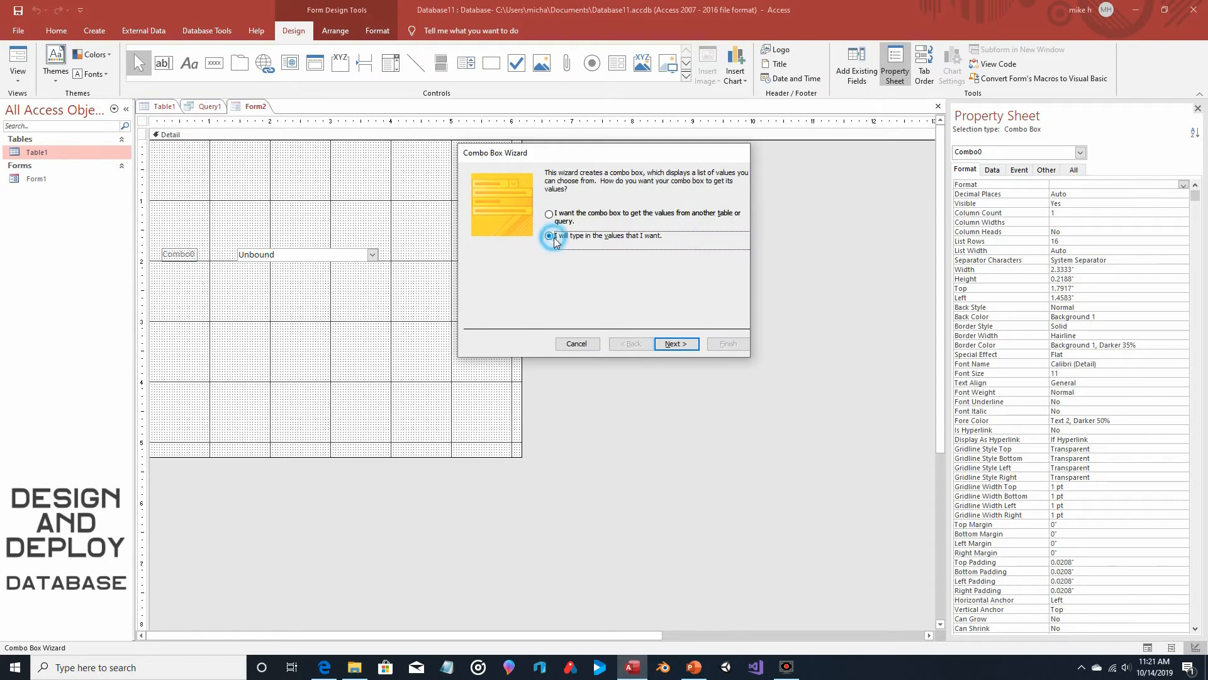
left_click(680, 345)
Widen the wizard's value column to about 1.54 inches and enter the first two users' names on separate rows.
left_click_drag(538, 235, 568, 235)
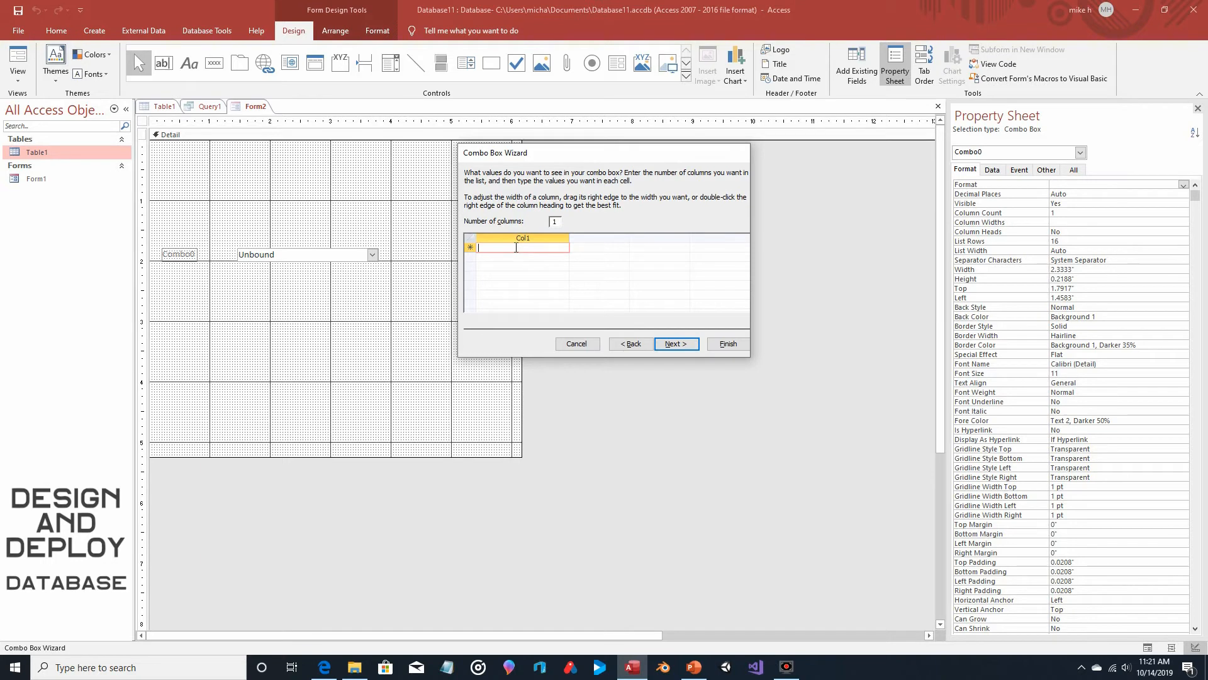
type("Samara")
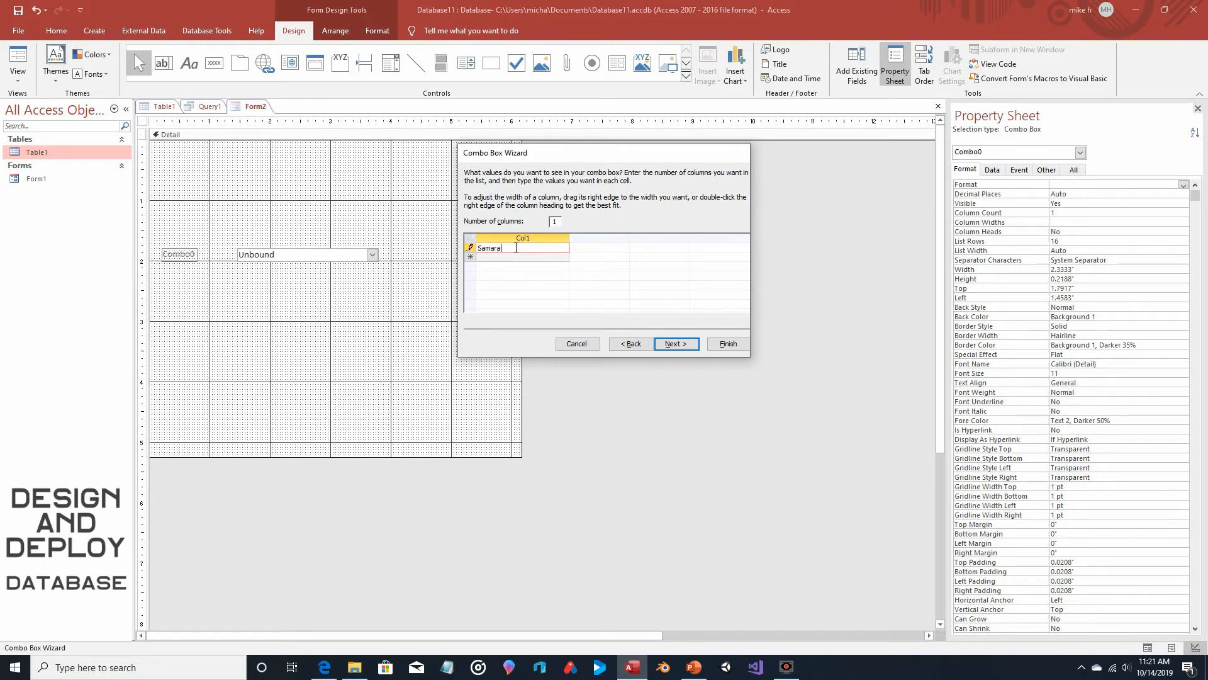
left_click(510, 257)
type("sa")
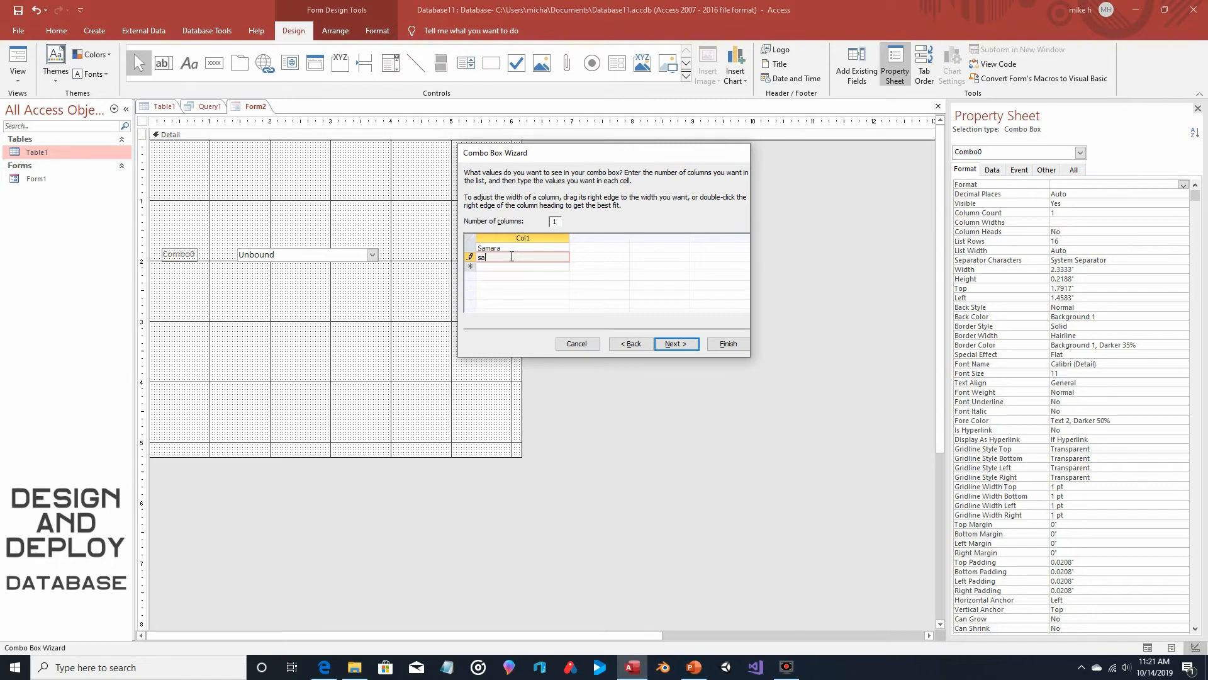
type("dako")
key("Delete")
type("S")
Add three more users' names to the combo box list on separate rows and finish the wizard.
left_click(513, 267)
type("Freddt")
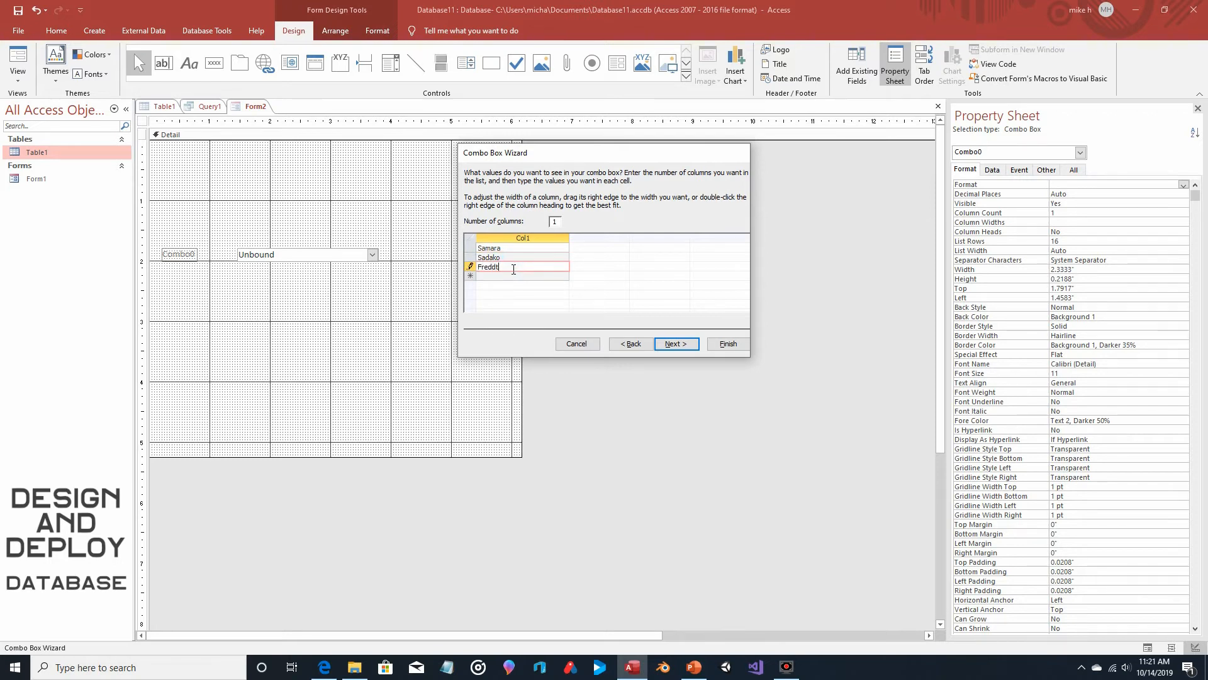
key("BackSpace")
type("y")
left_click(514, 275)
type("Jason")
left_click(506, 284)
type("Michael")
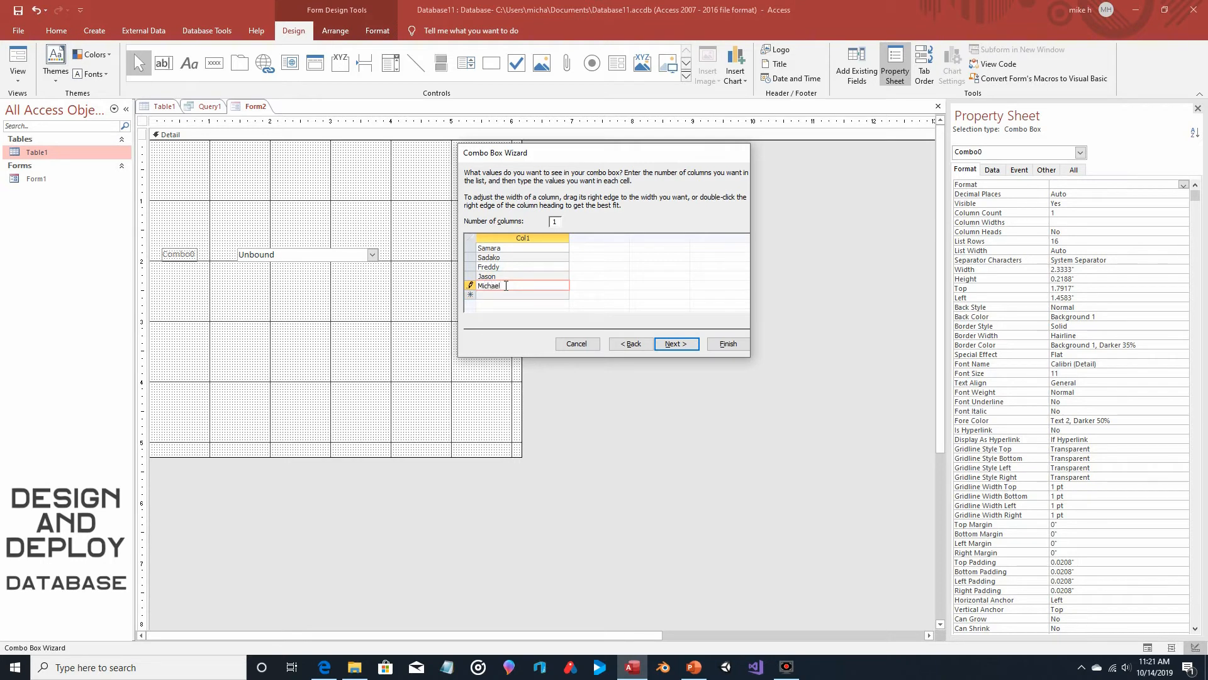
left_click(683, 344)
left_click(725, 344)
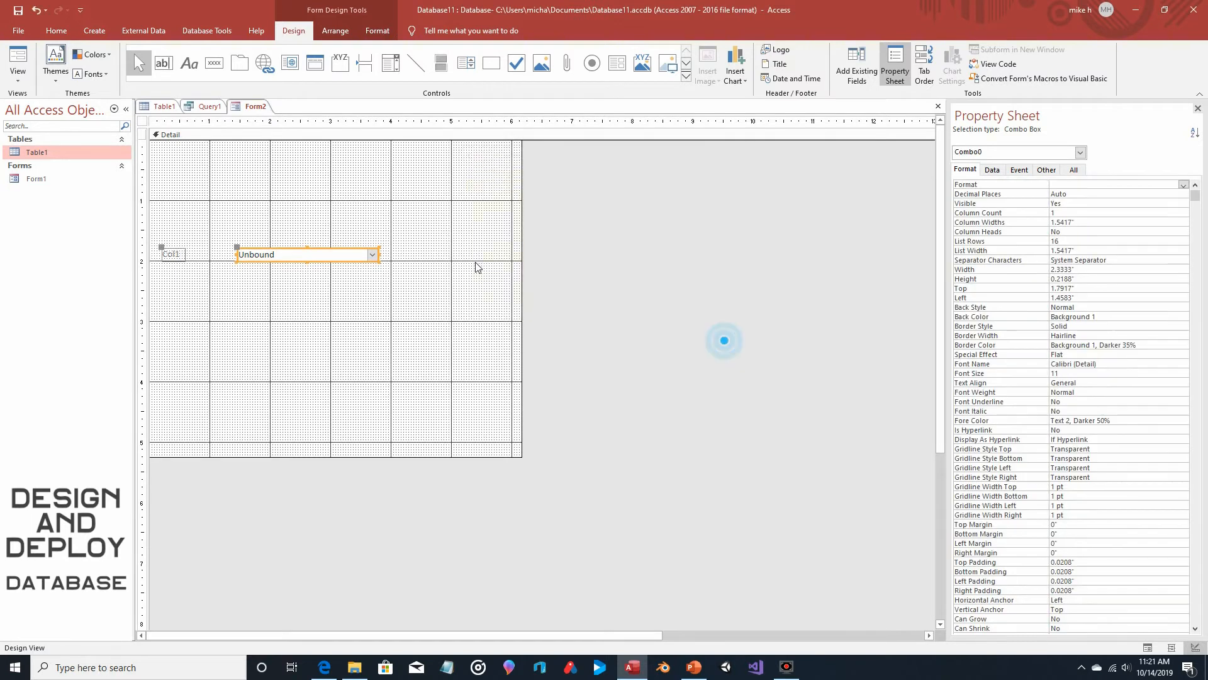
Move the combo box's label to just above it and name the combo box Sales_Rep.
left_click_drag(162, 248, 295, 212)
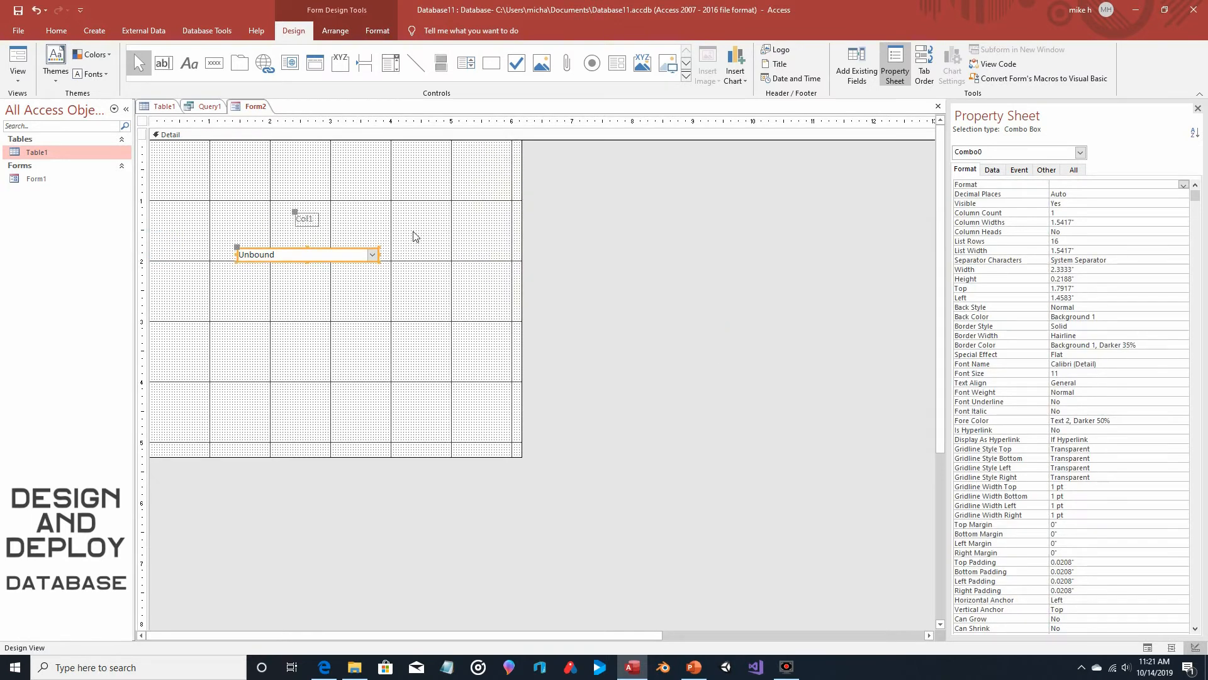
left_click(410, 243)
left_click(325, 256)
left_click(1074, 170)
double_click(1082, 184)
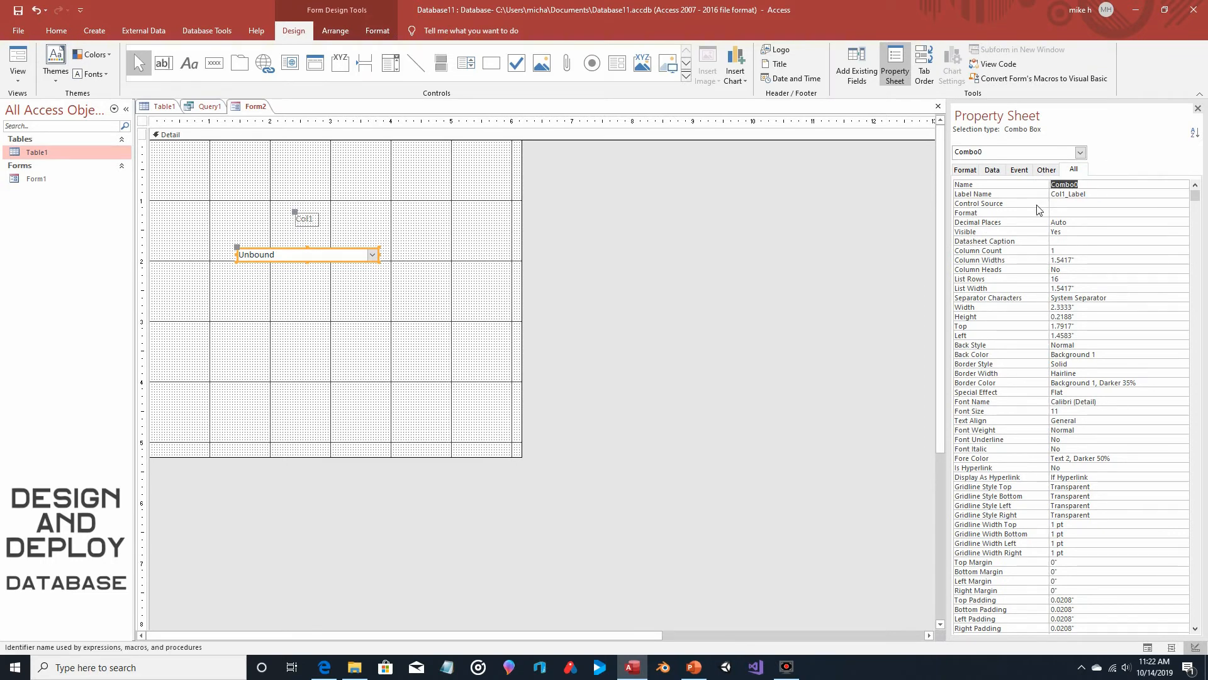
type("Sales_Rep")
left_click(410, 349)
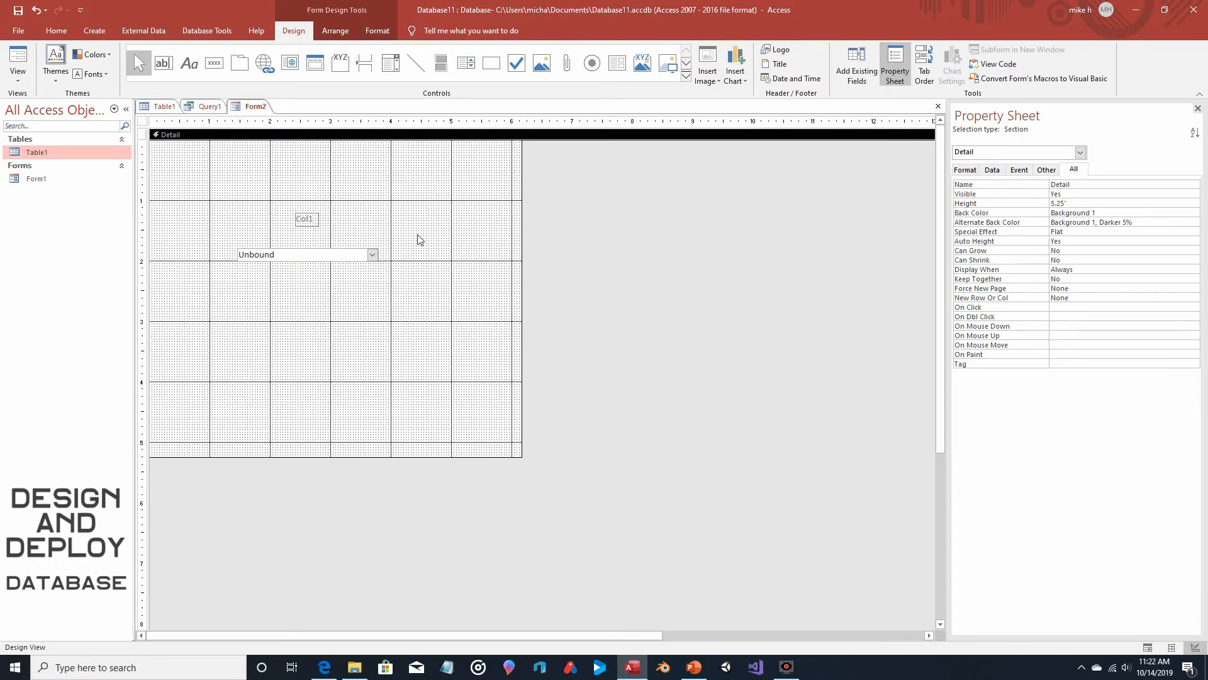
Switch the new form to Form View.
left_click(18, 58)
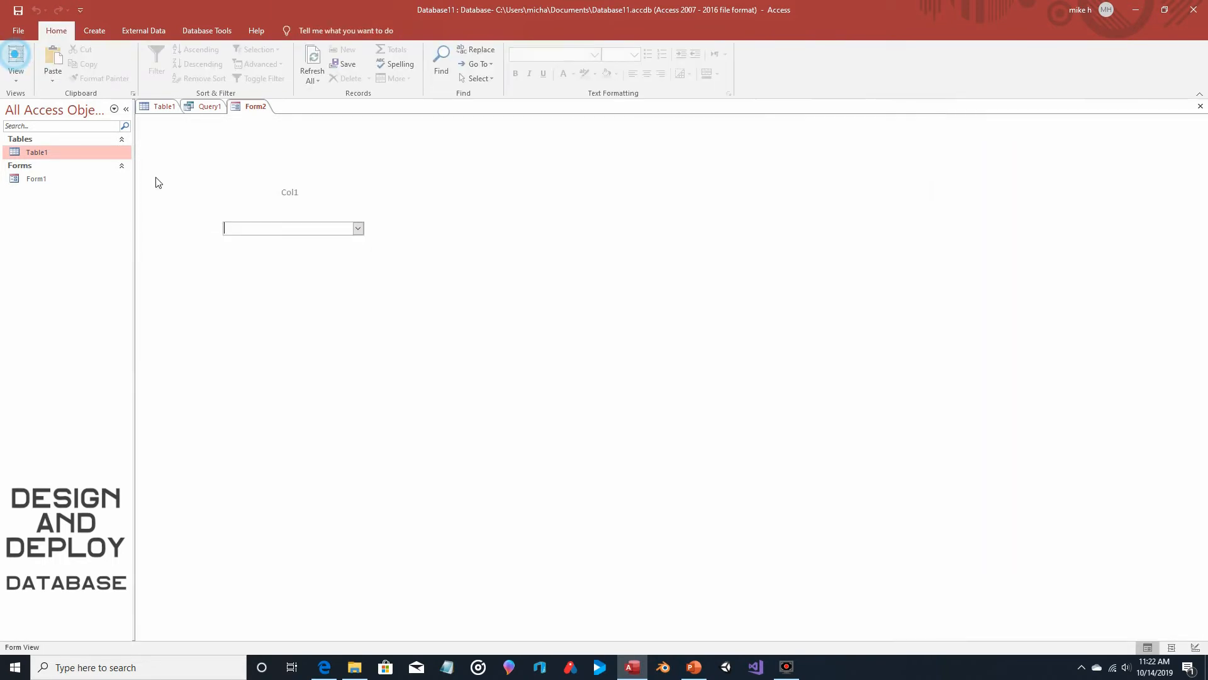
Check the names offered in the combo box list and return the form to Design View.
left_click(357, 228)
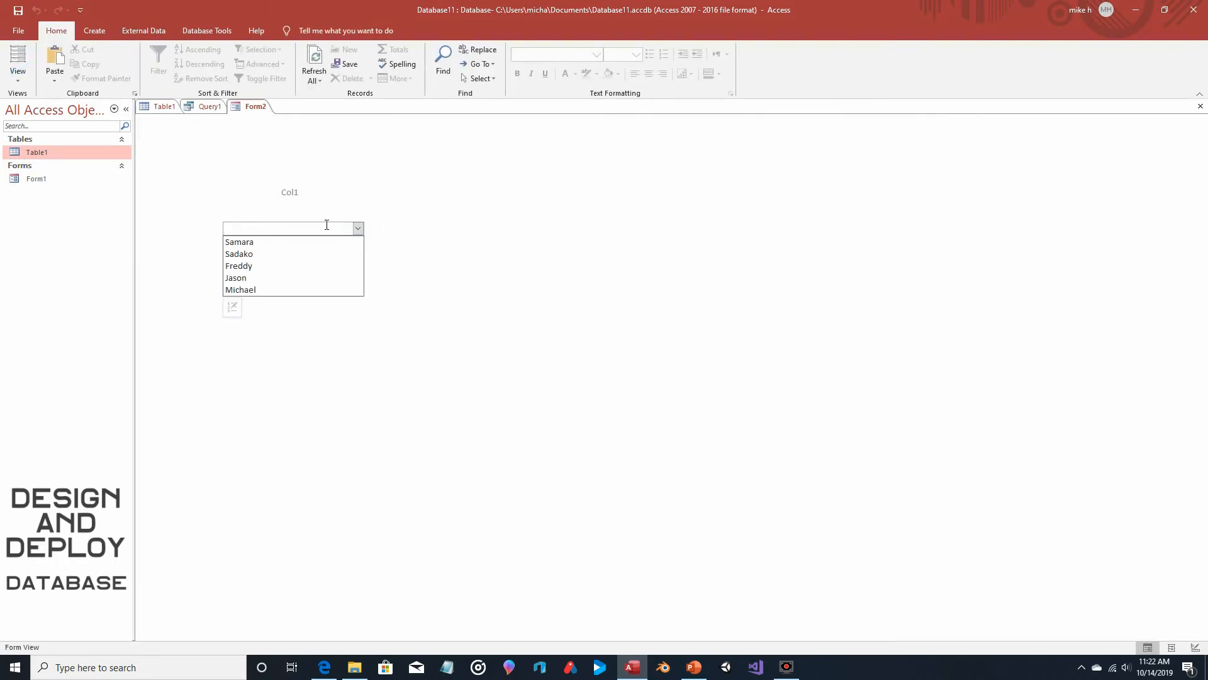
left_click(431, 190)
left_click(25, 78)
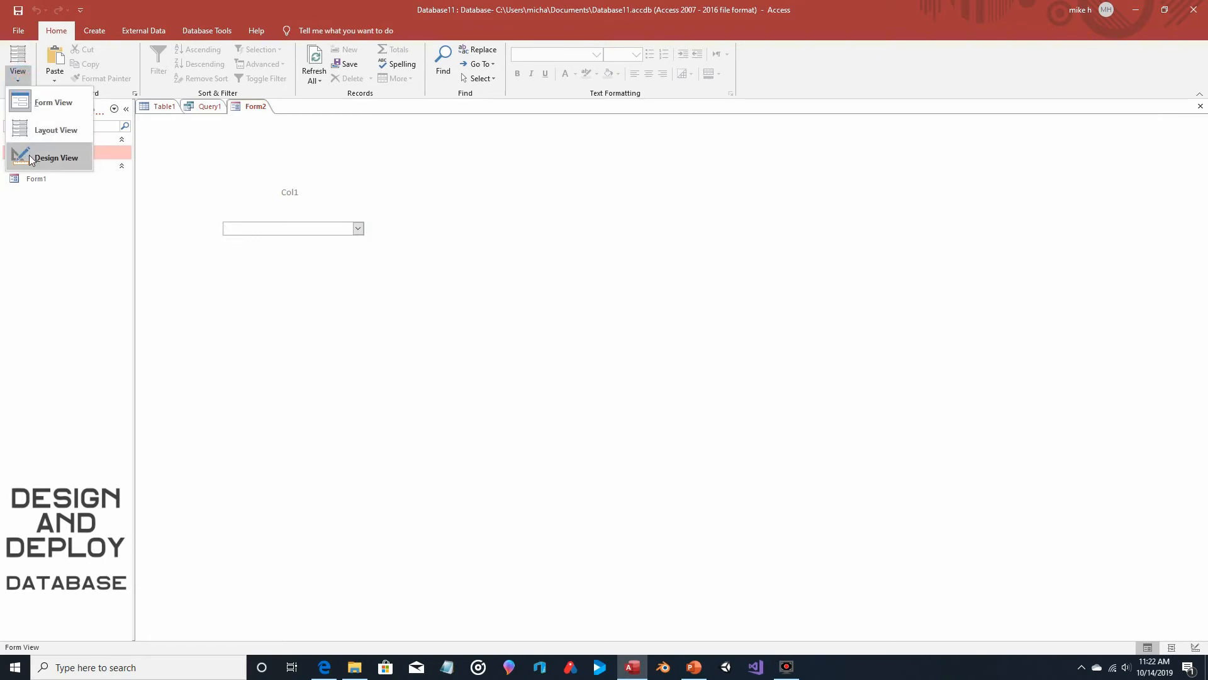
left_click(55, 157)
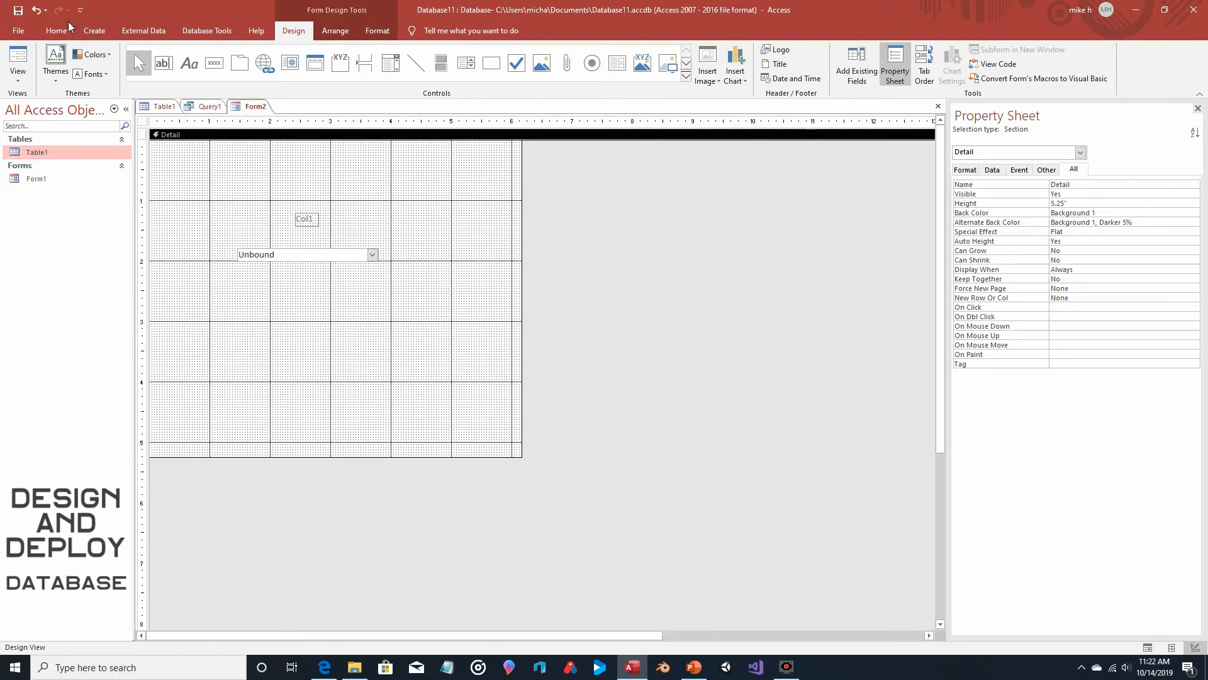
Save the new form as Form2.
left_click(16, 10)
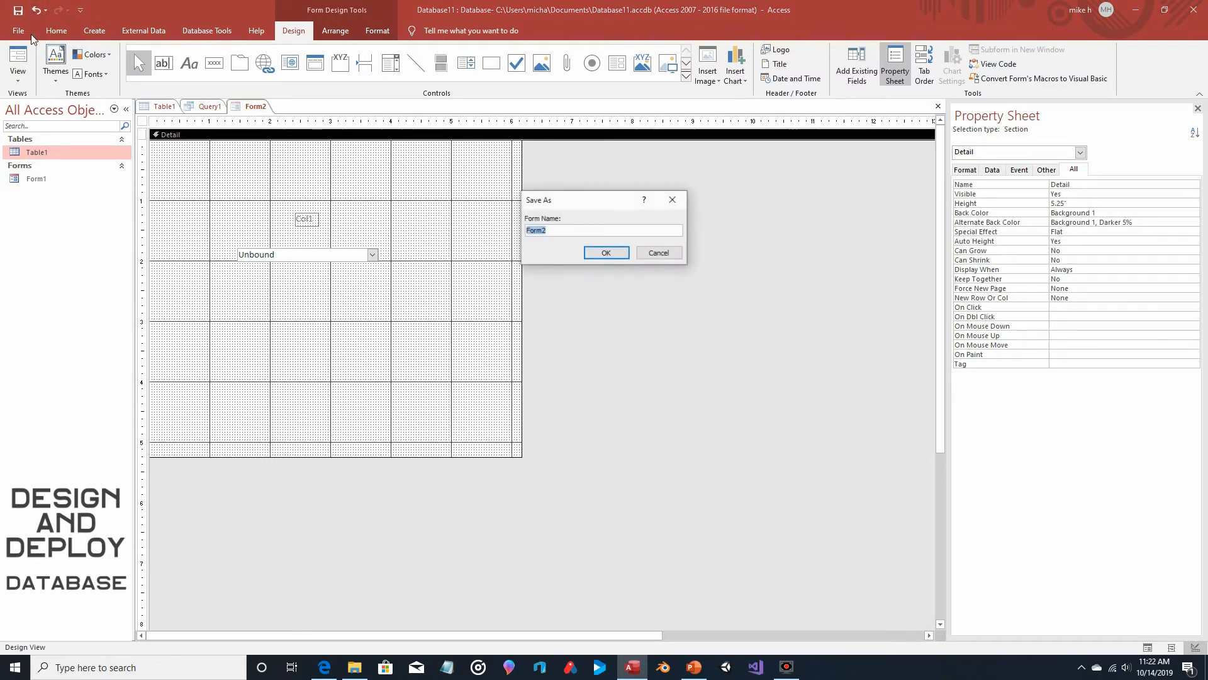
left_click(596, 247)
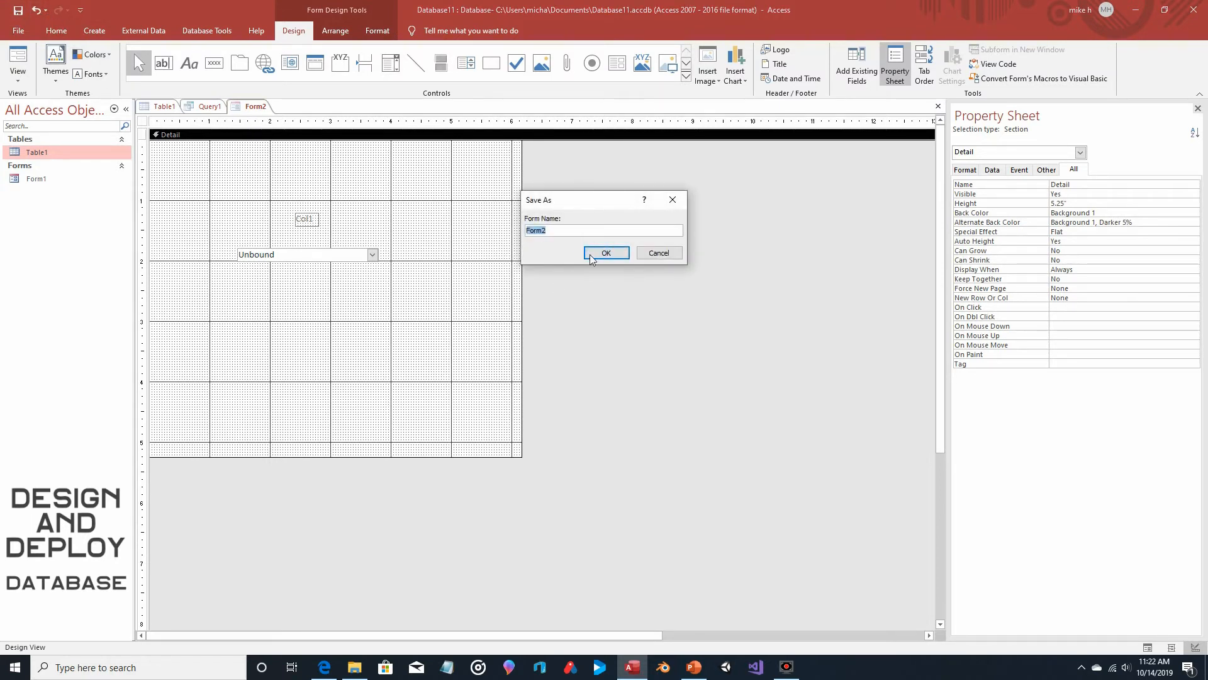
left_click(597, 247)
Clear the entry_user criterion in Query1 and open the Expression Builder for that criteria cell.
left_click(210, 107)
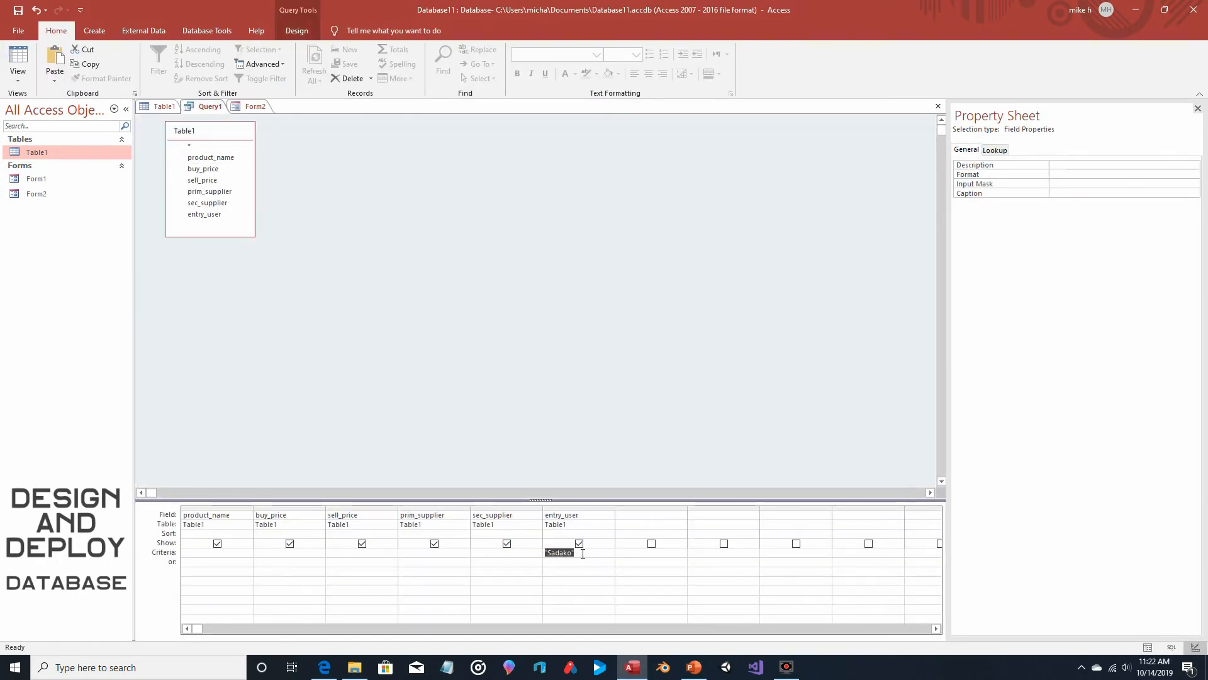
key("Delete")
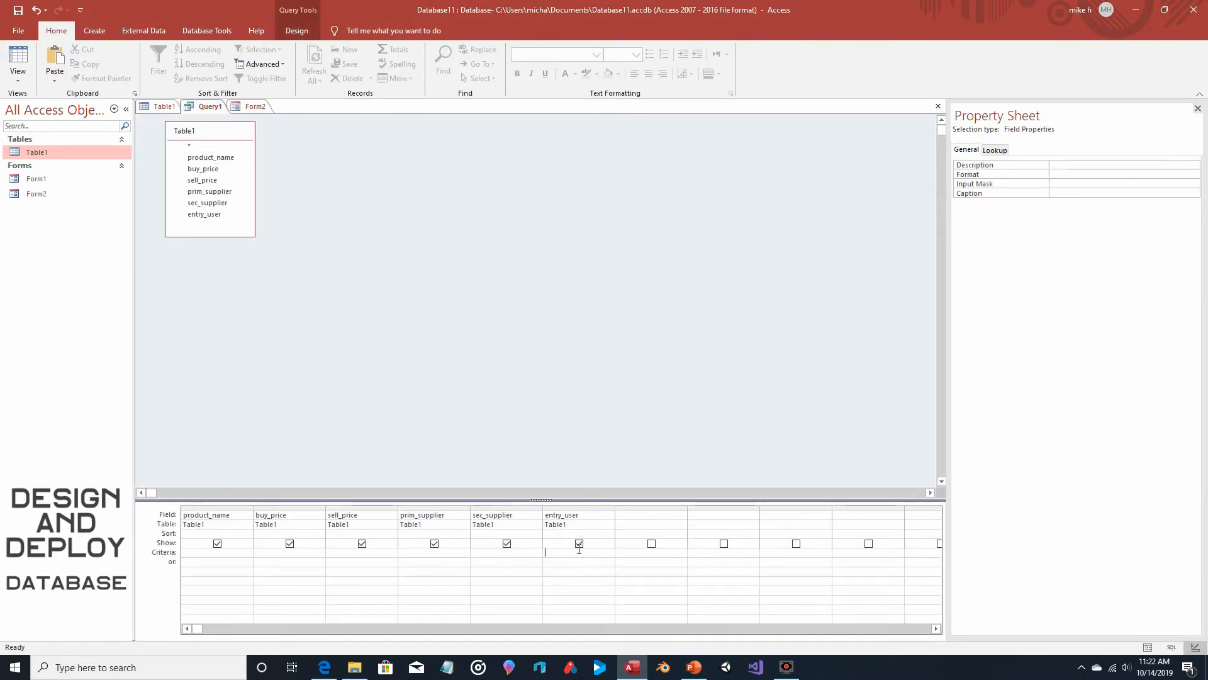
right_click(578, 554)
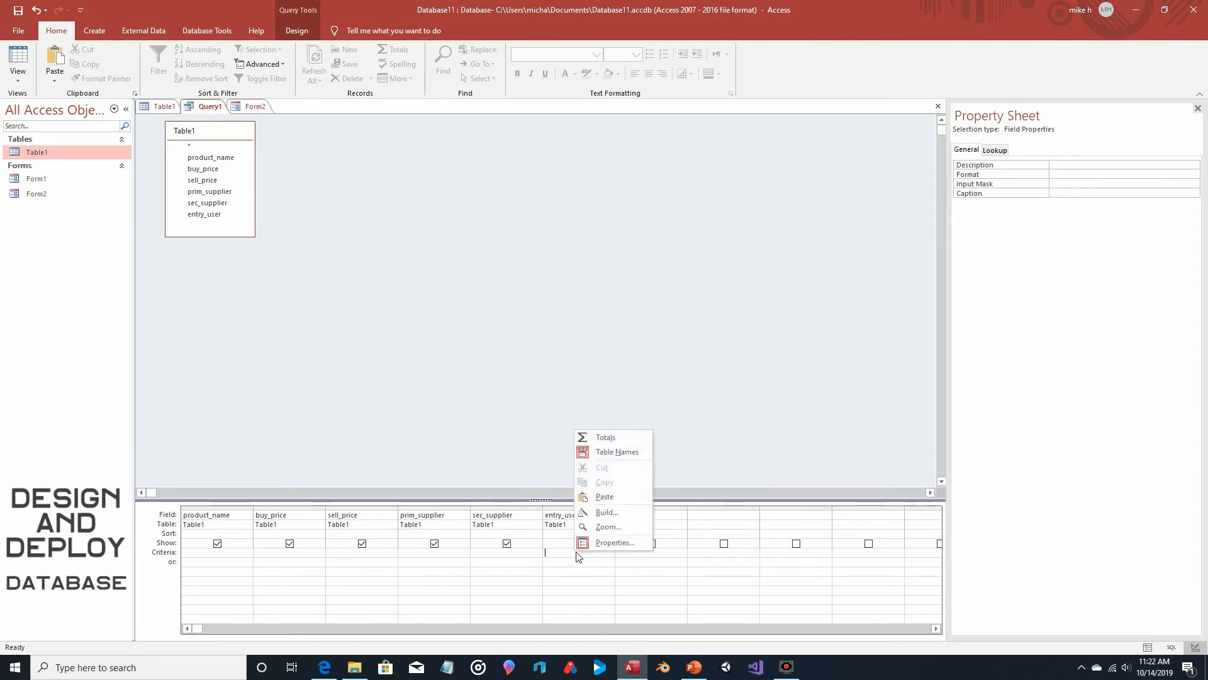
left_click(612, 513)
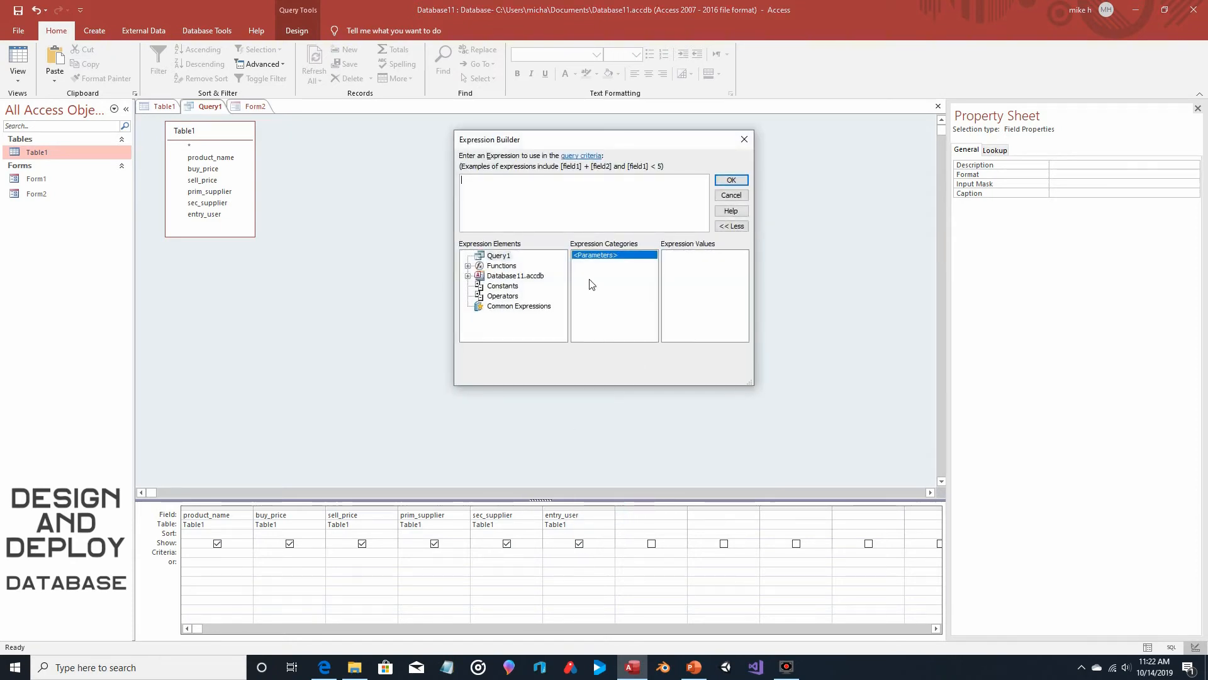
Build the entry_user criterion from the loaded Form2's Sales_Rep value as Forms![Form2]![Sales_Rep] and accept the expression.
left_click(468, 276)
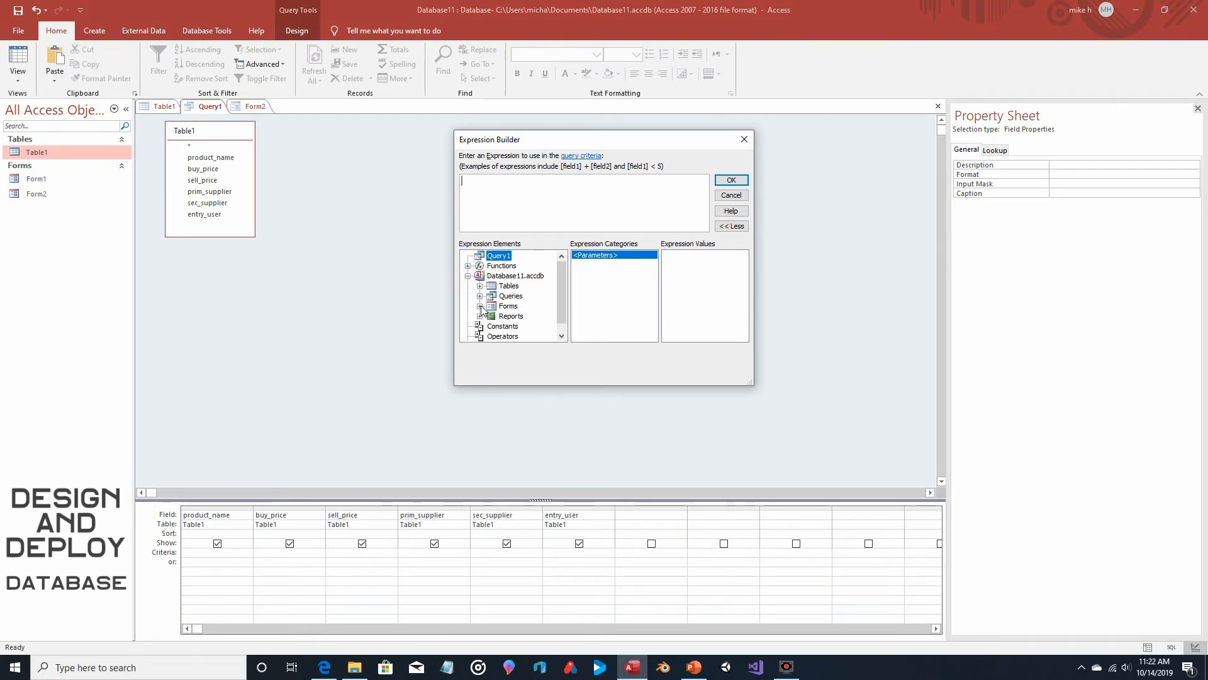
left_click(480, 307)
left_click(492, 287)
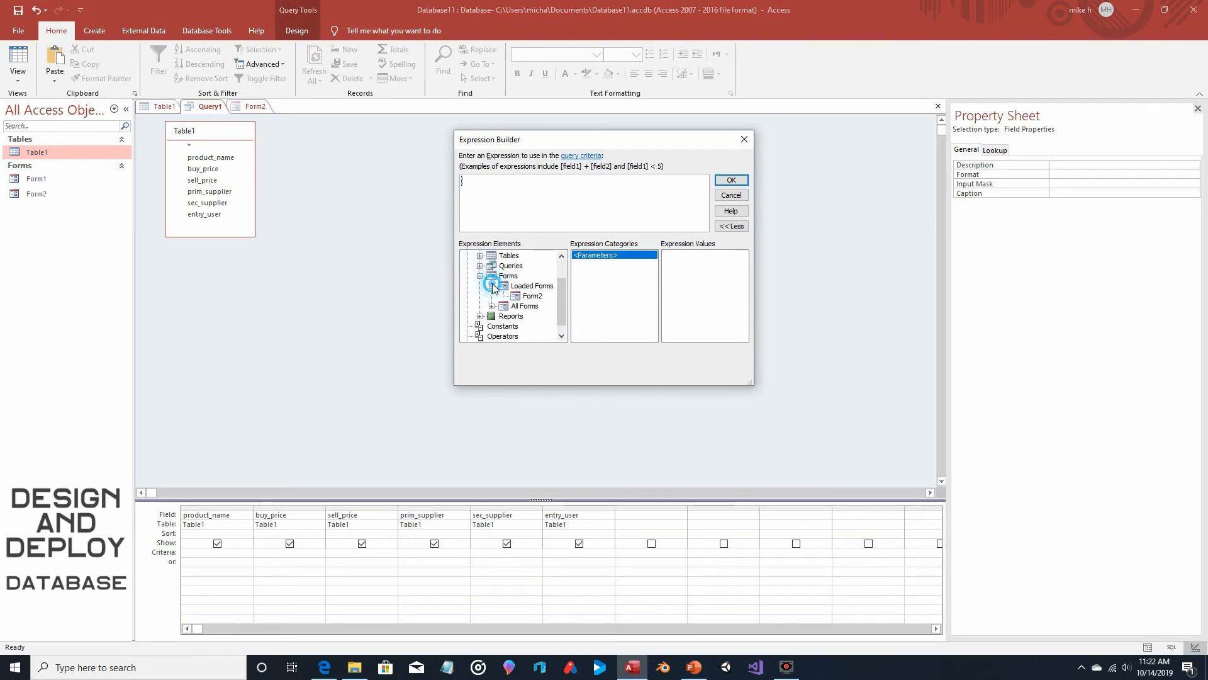
left_click(532, 296)
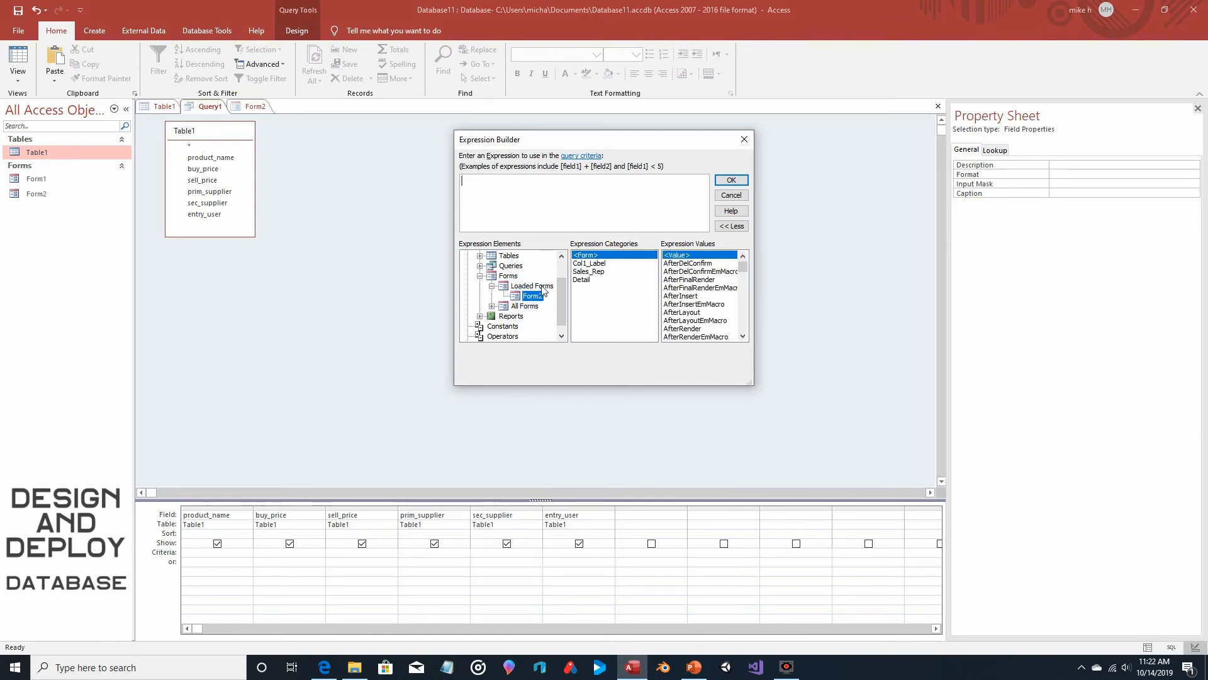
left_click(595, 272)
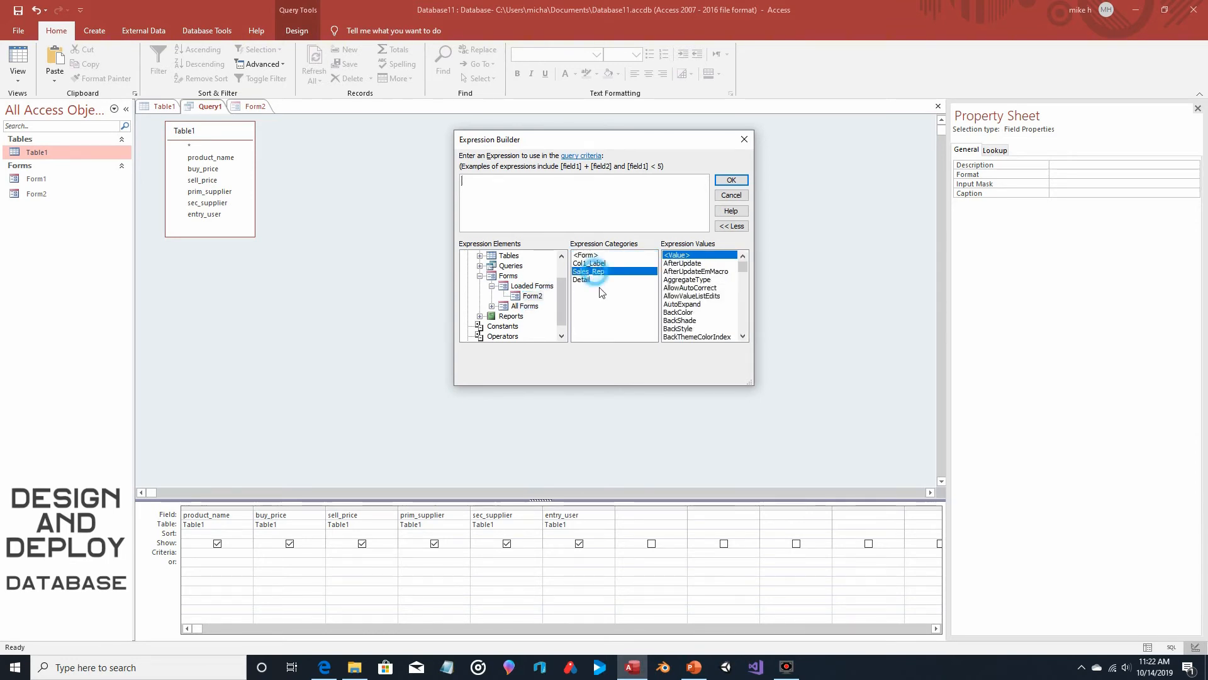
double_click(681, 254)
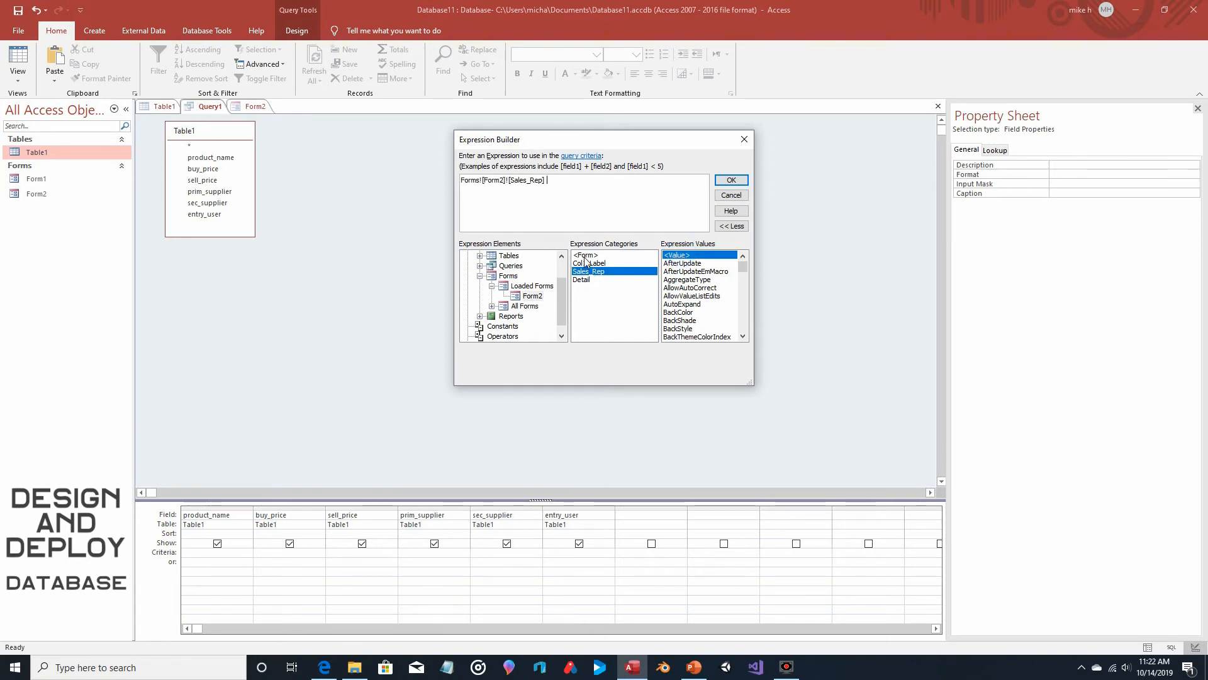
left_click(730, 180)
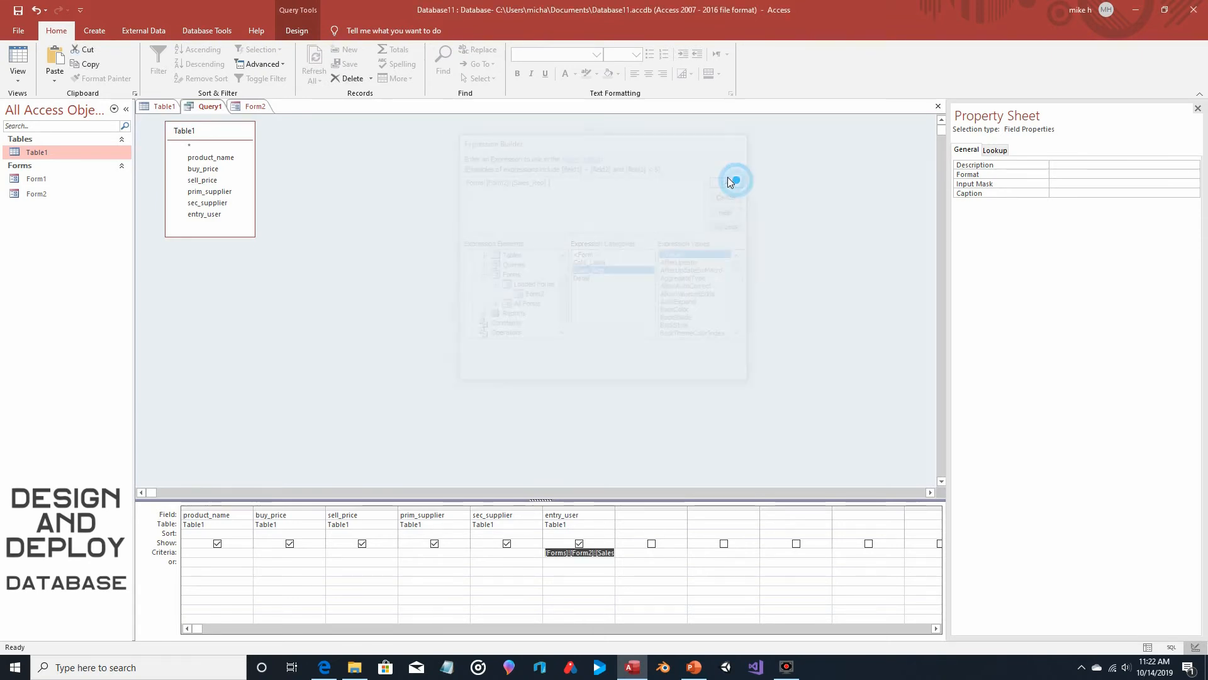
Widen the entry_user column in the query grid to fit the full criterion and save the query as Query1.
left_click_drag(615, 507, 669, 507)
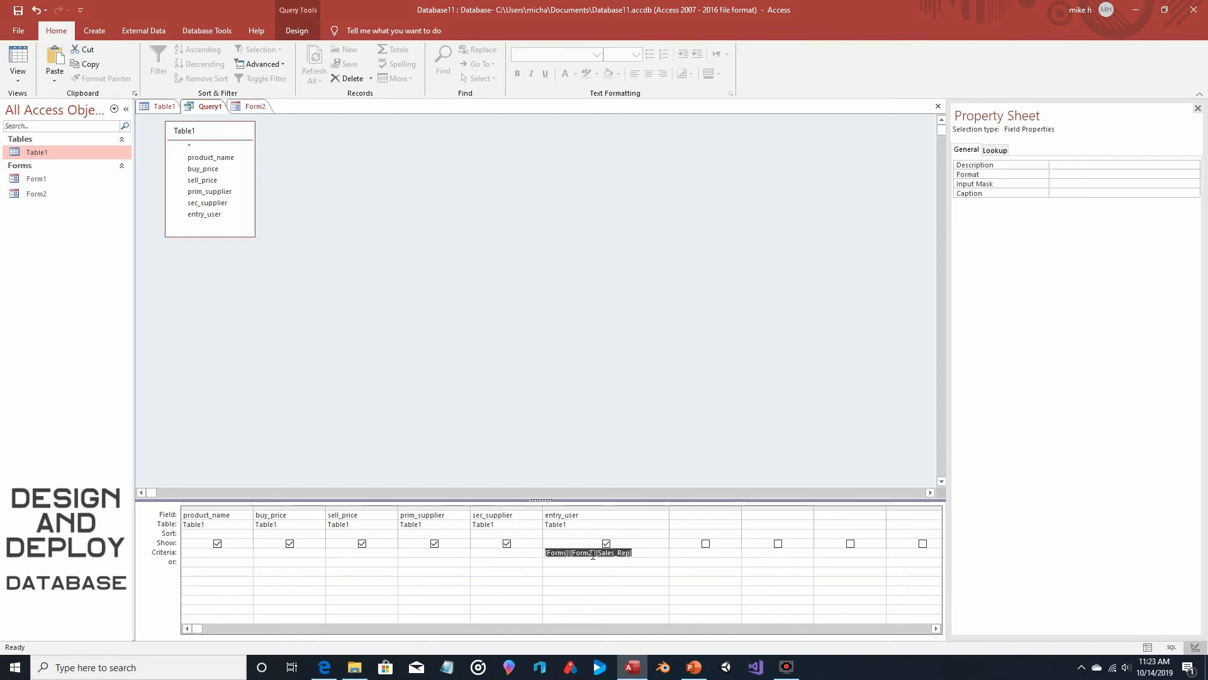
left_click(540, 369)
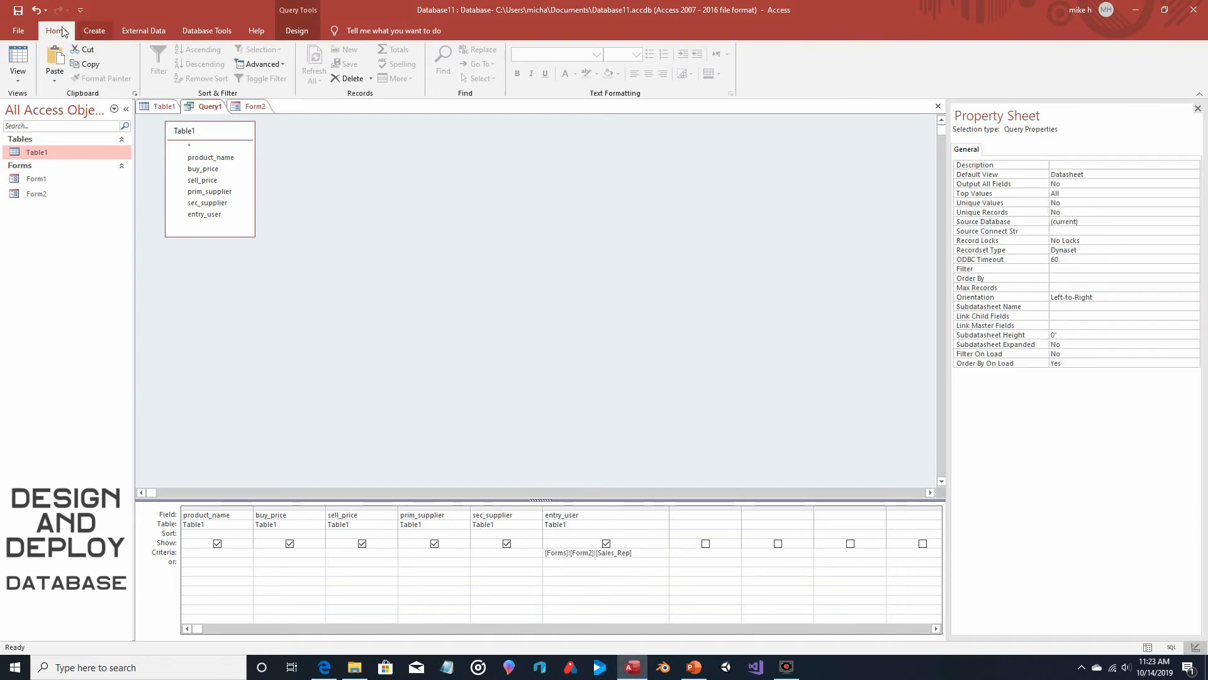
left_click(18, 11)
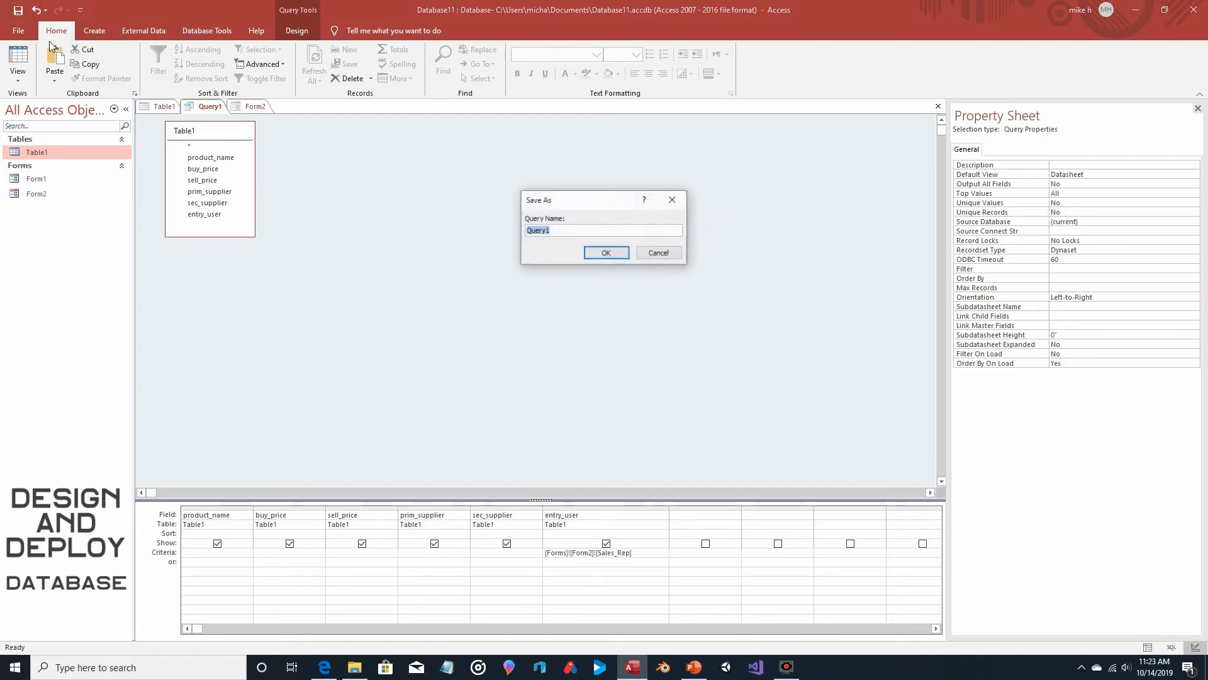
left_click(597, 254)
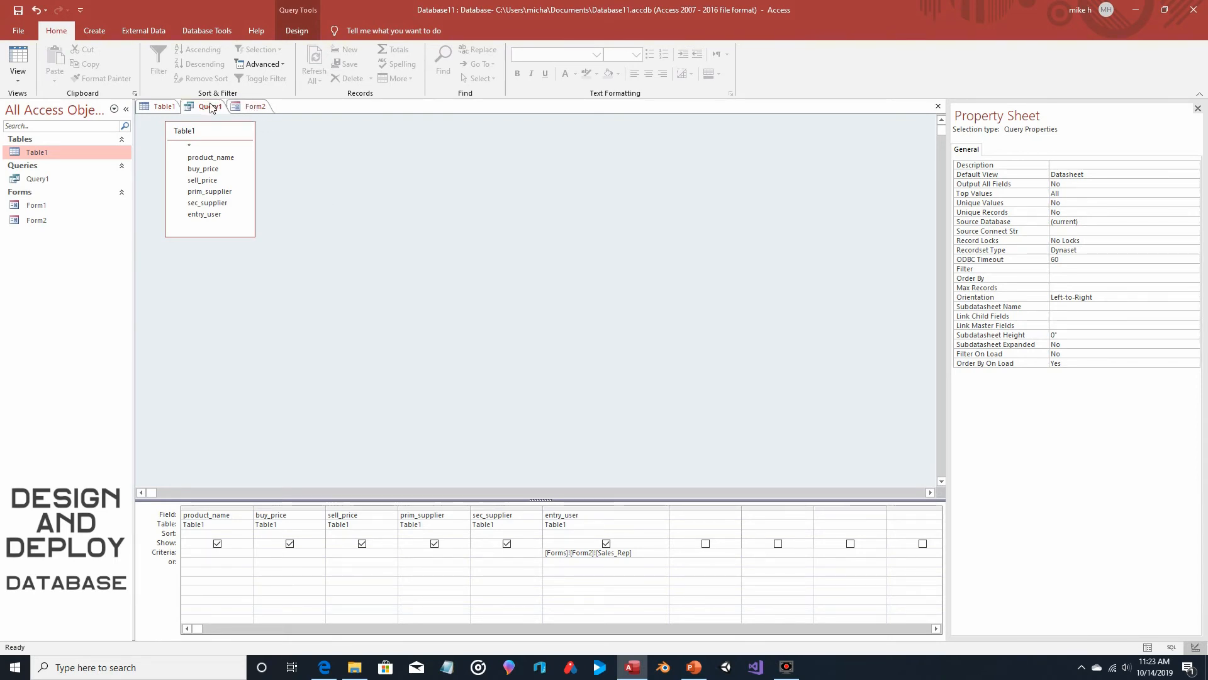
Open the Macro Builder for the On Change event of the Sales_Rep combo box in Form2.
left_click(247, 108)
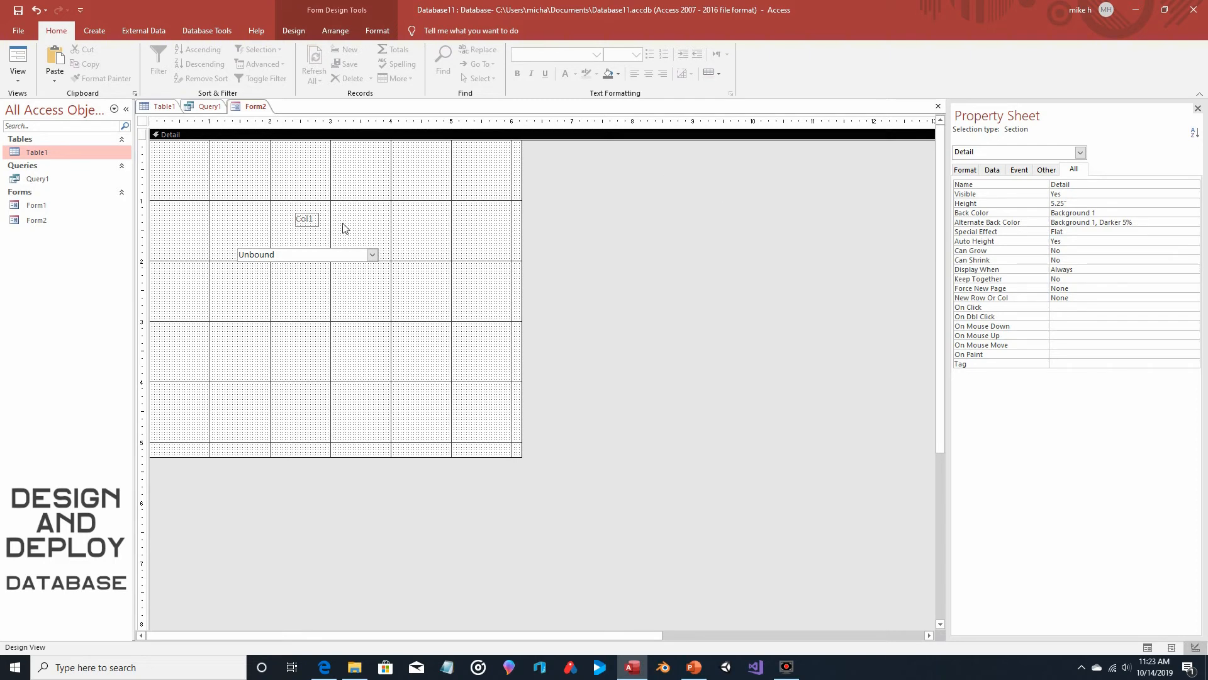
left_click(332, 256)
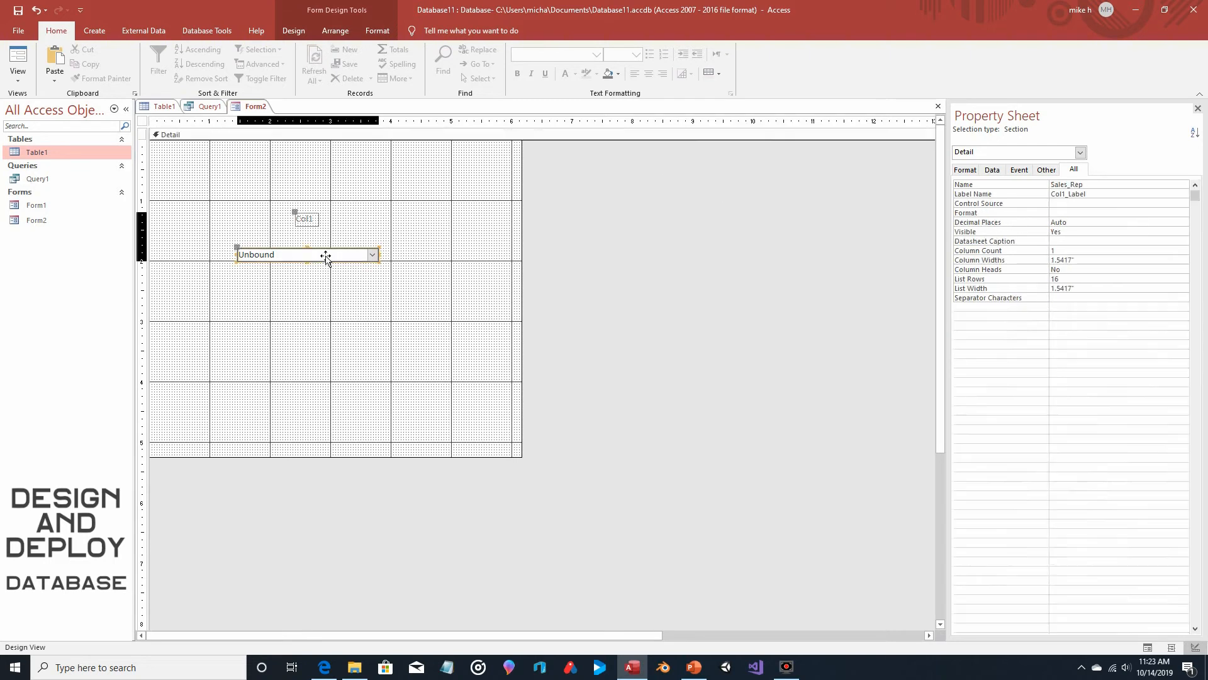
left_click(1020, 170)
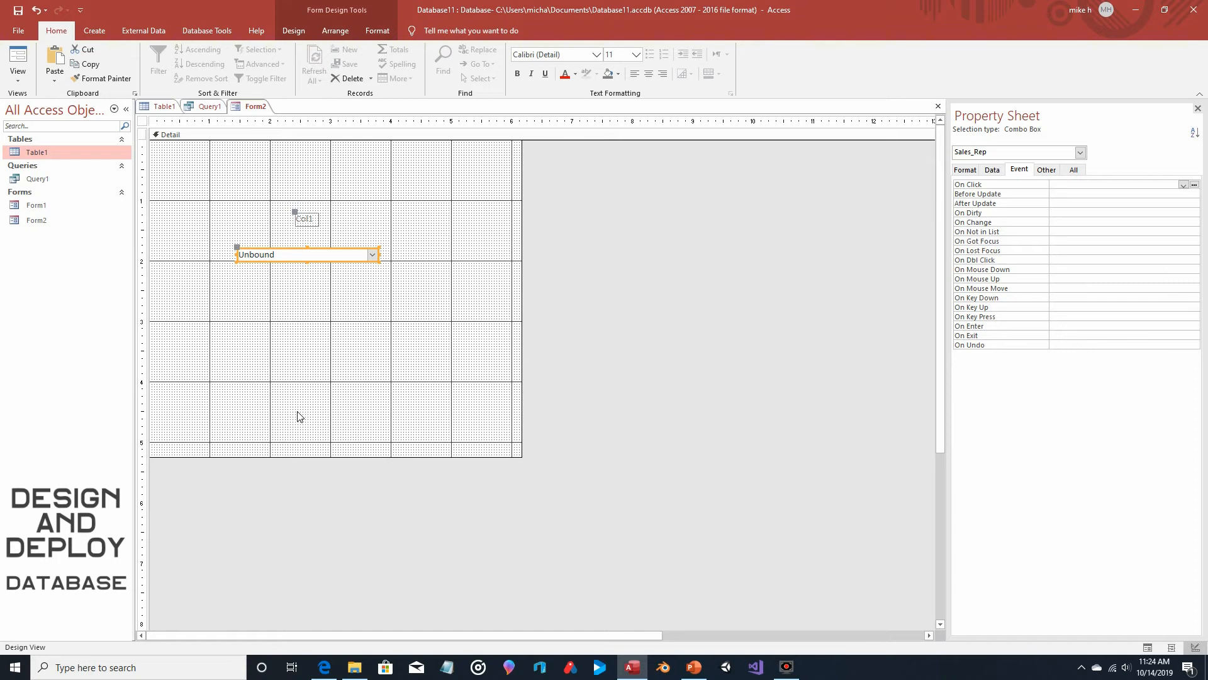
left_click(1017, 222)
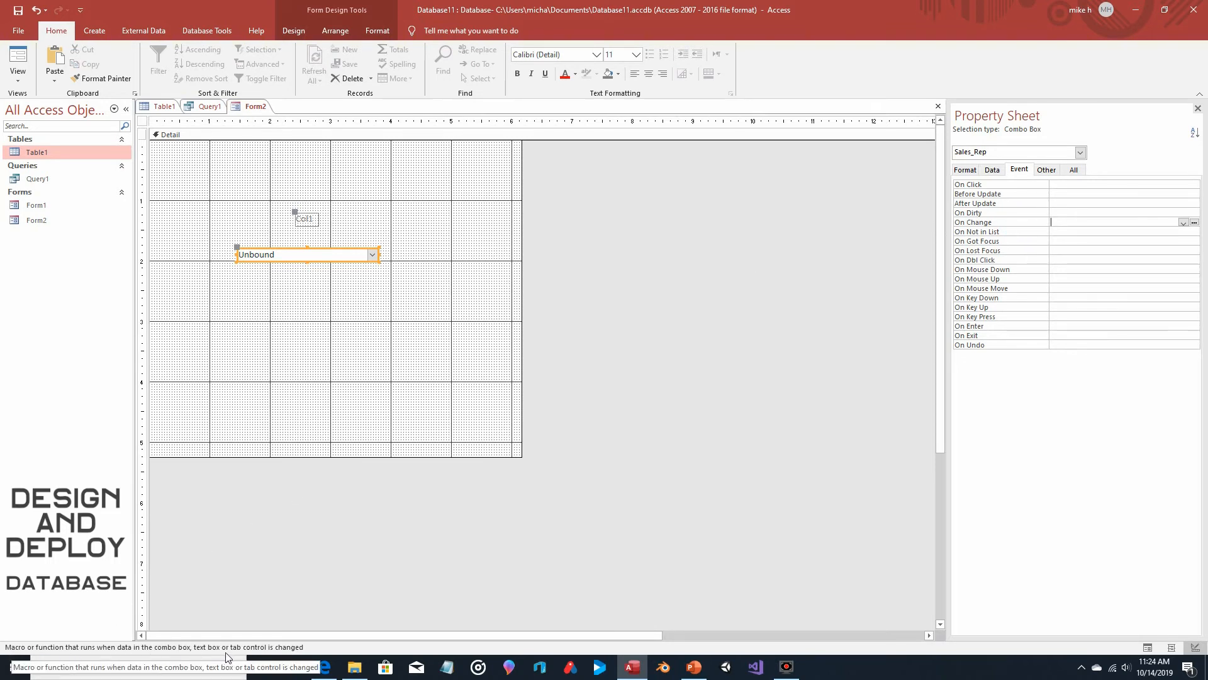
left_click(1183, 223)
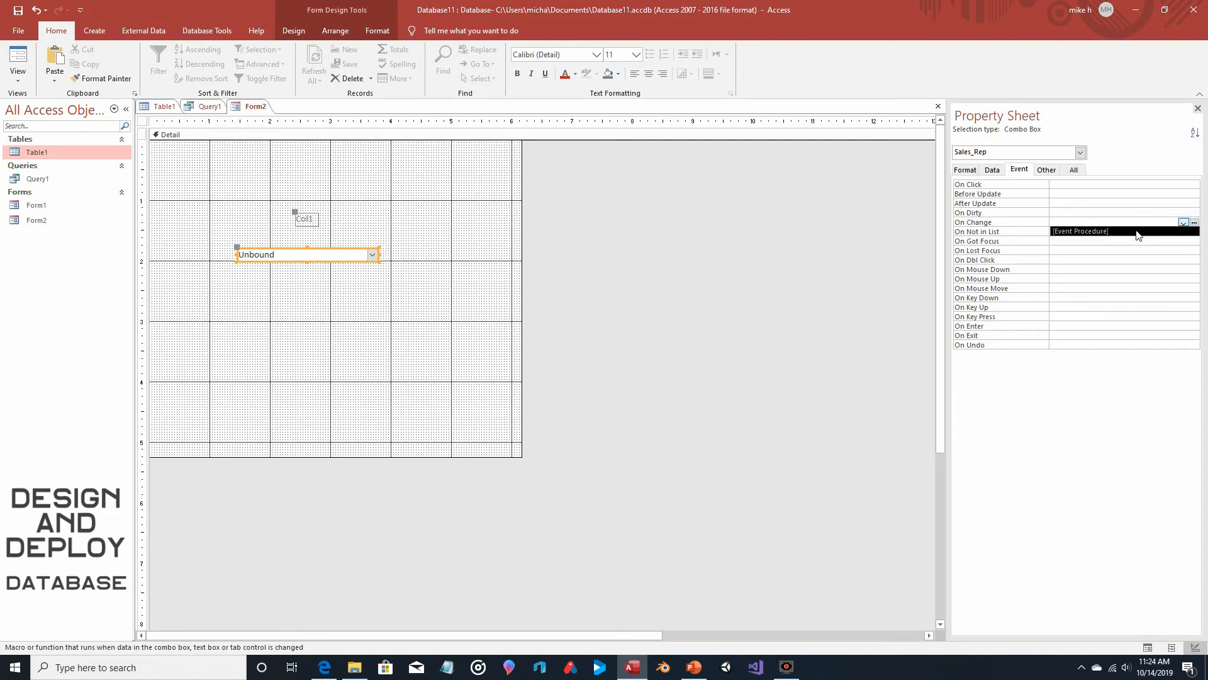
left_click(1193, 223)
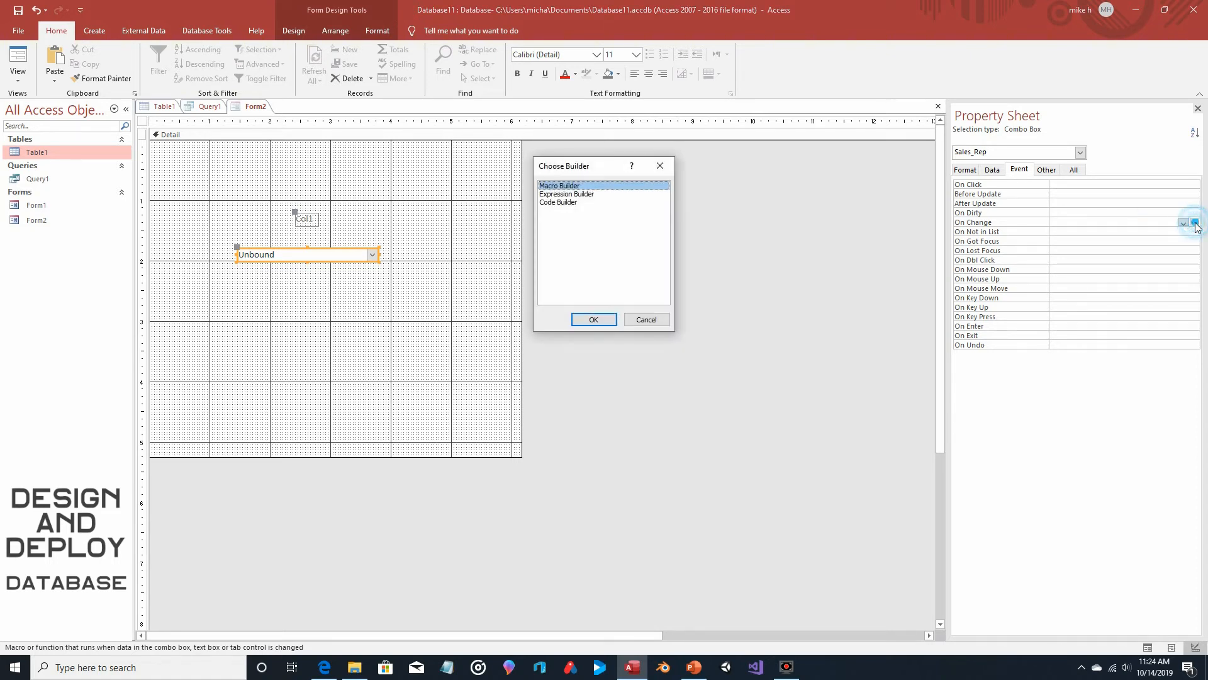
double_click(569, 187)
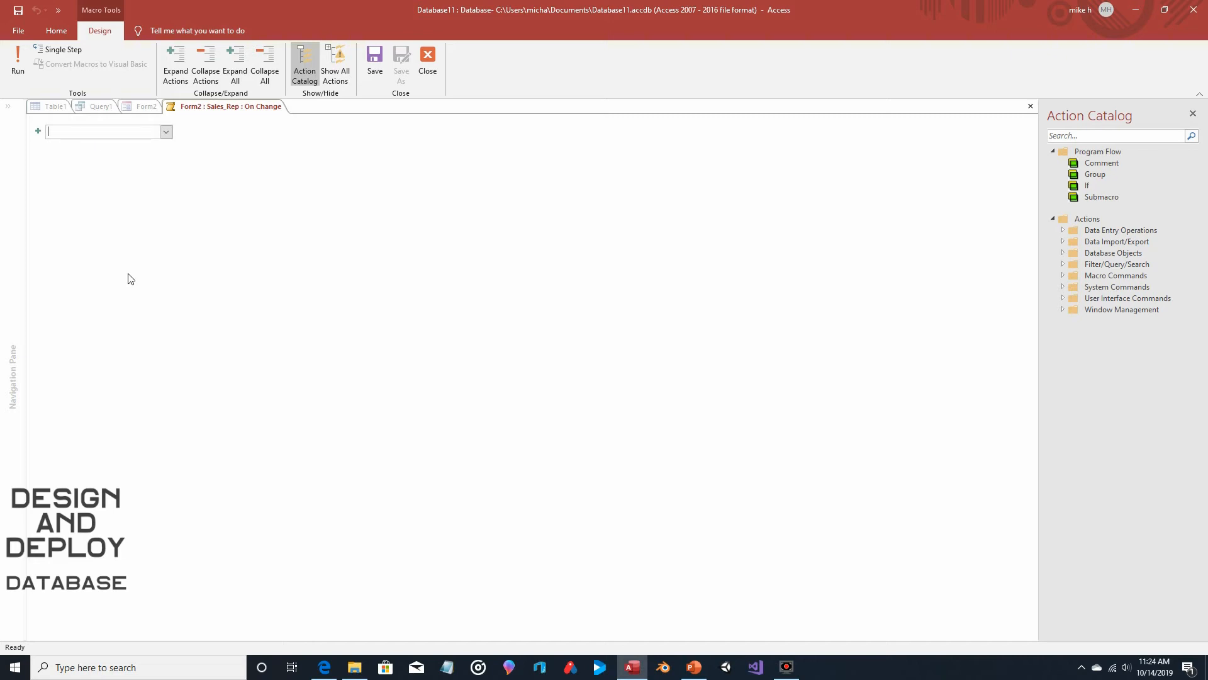
Add an OpenQuery action for Query1 with the data mode set to Read Only, and save and close the macro.
left_click(167, 132)
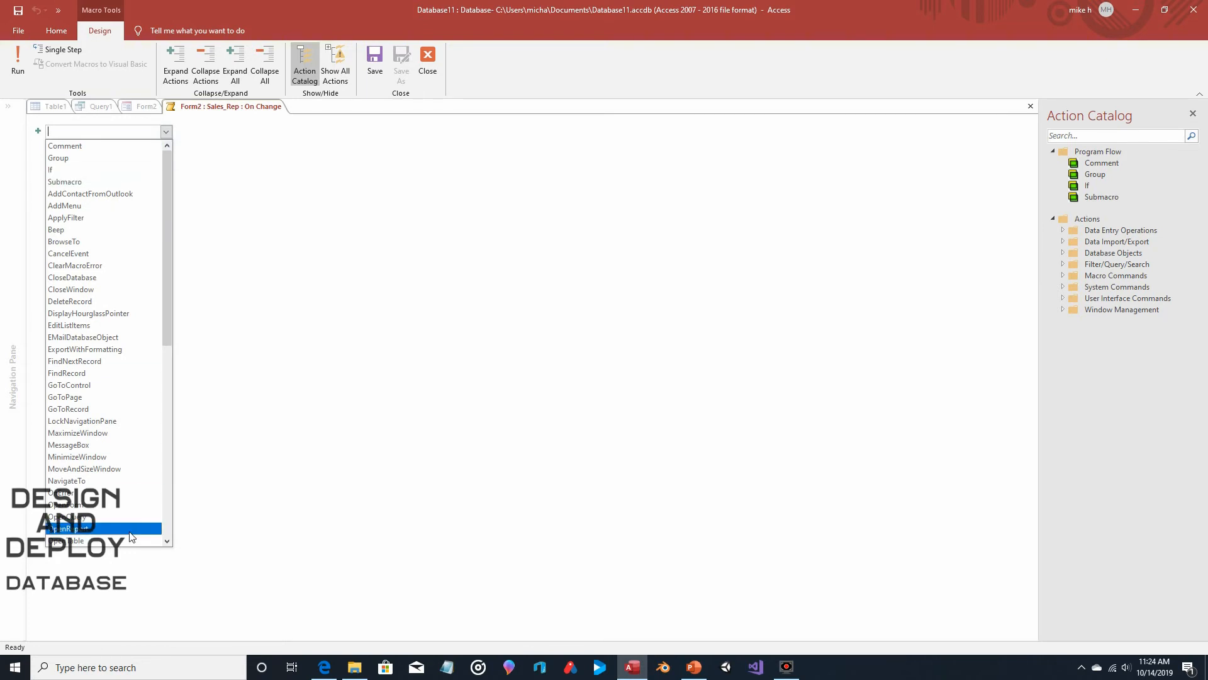
left_click(73, 516)
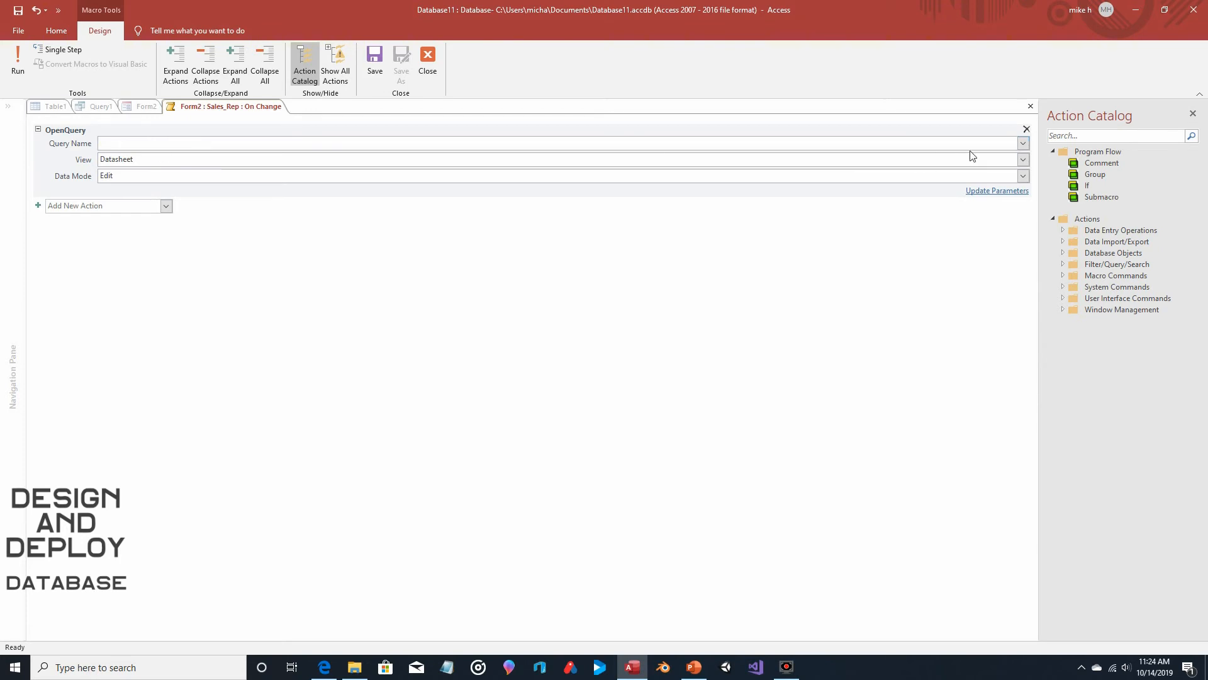
left_click(1023, 143)
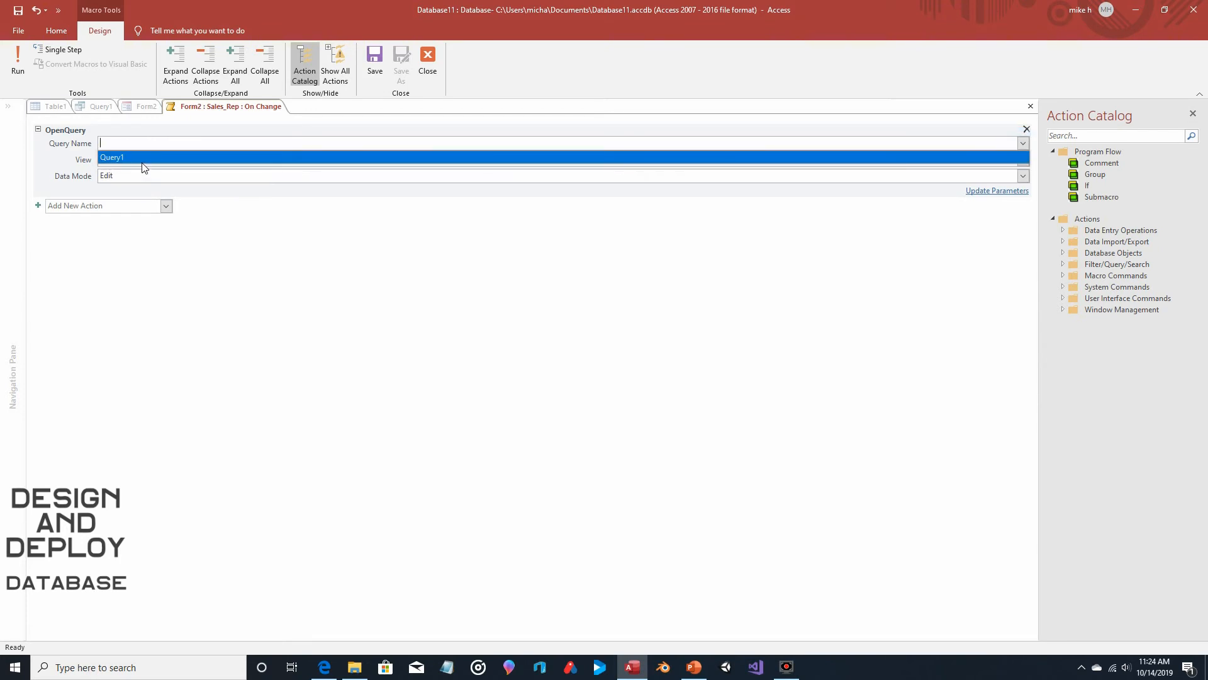
left_click(143, 161)
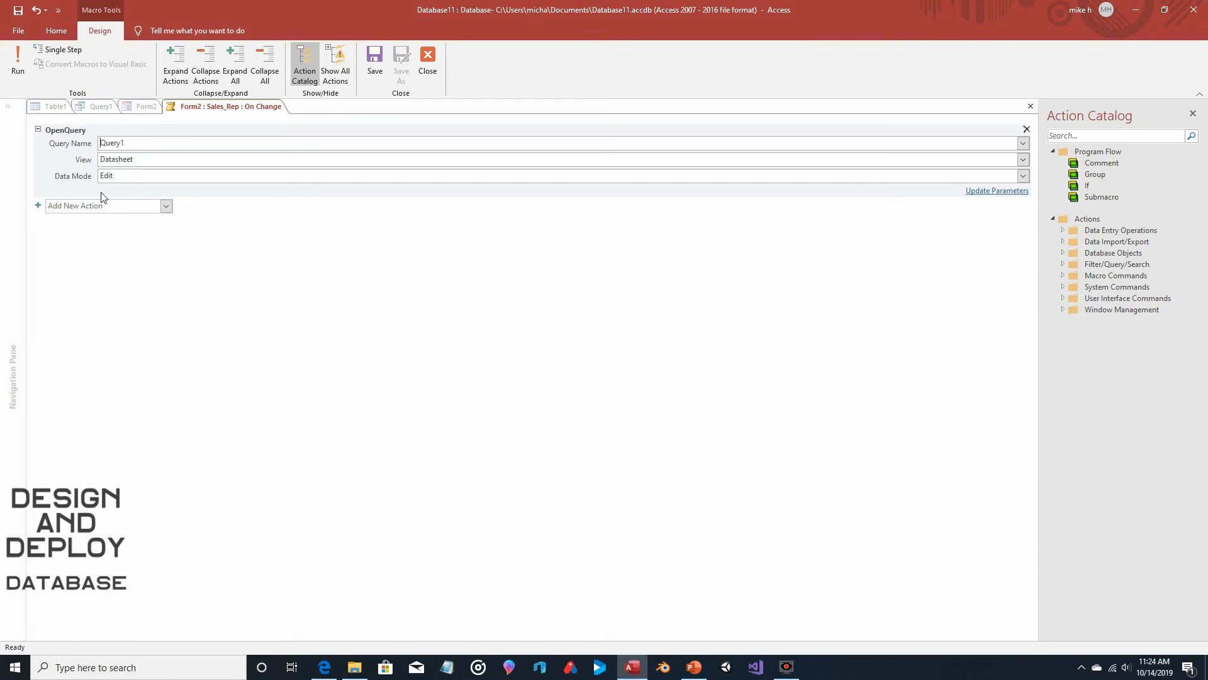
mouse_move(121, 176)
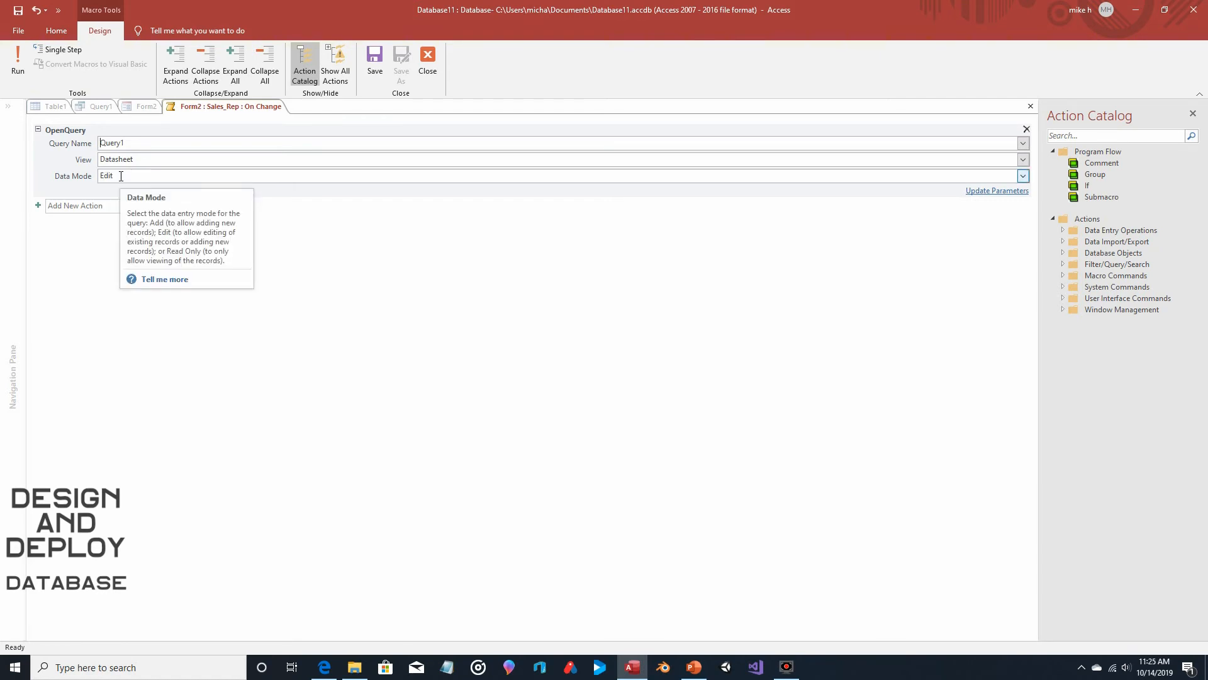
left_click(1023, 176)
left_click(230, 214)
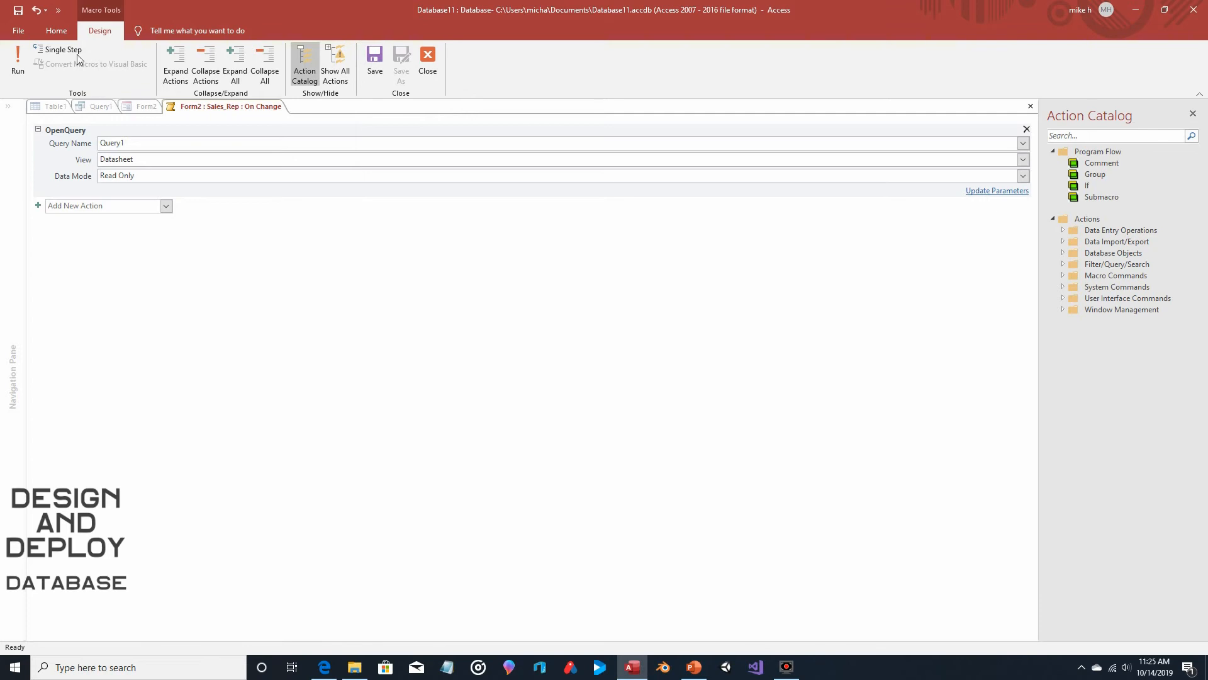
left_click(429, 57)
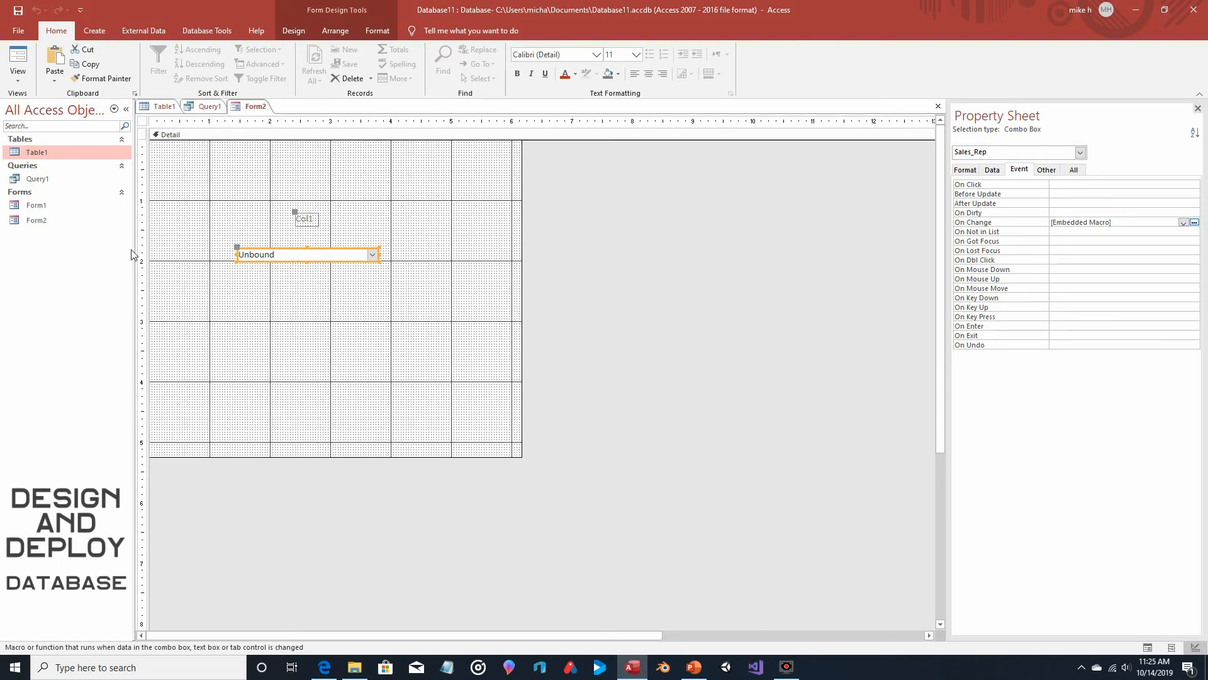
Show Form2 in Form View and choose the second name in the combo box to run the filtered query.
left_click(17, 58)
left_click(358, 229)
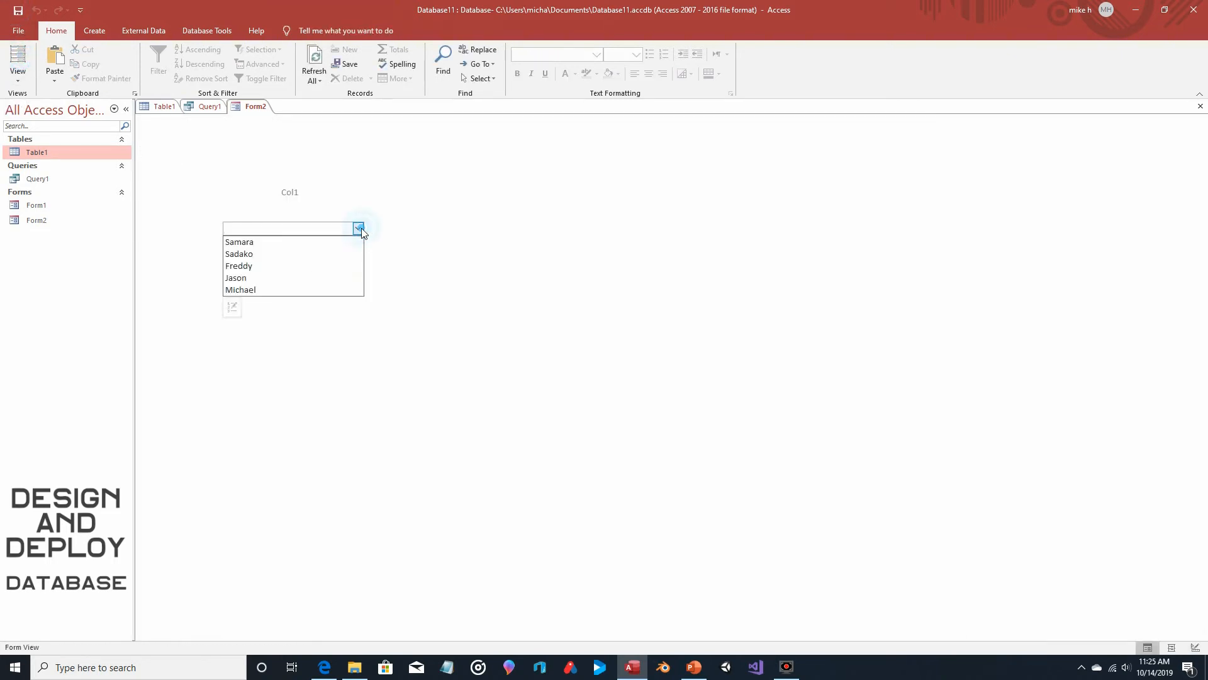
left_click(263, 255)
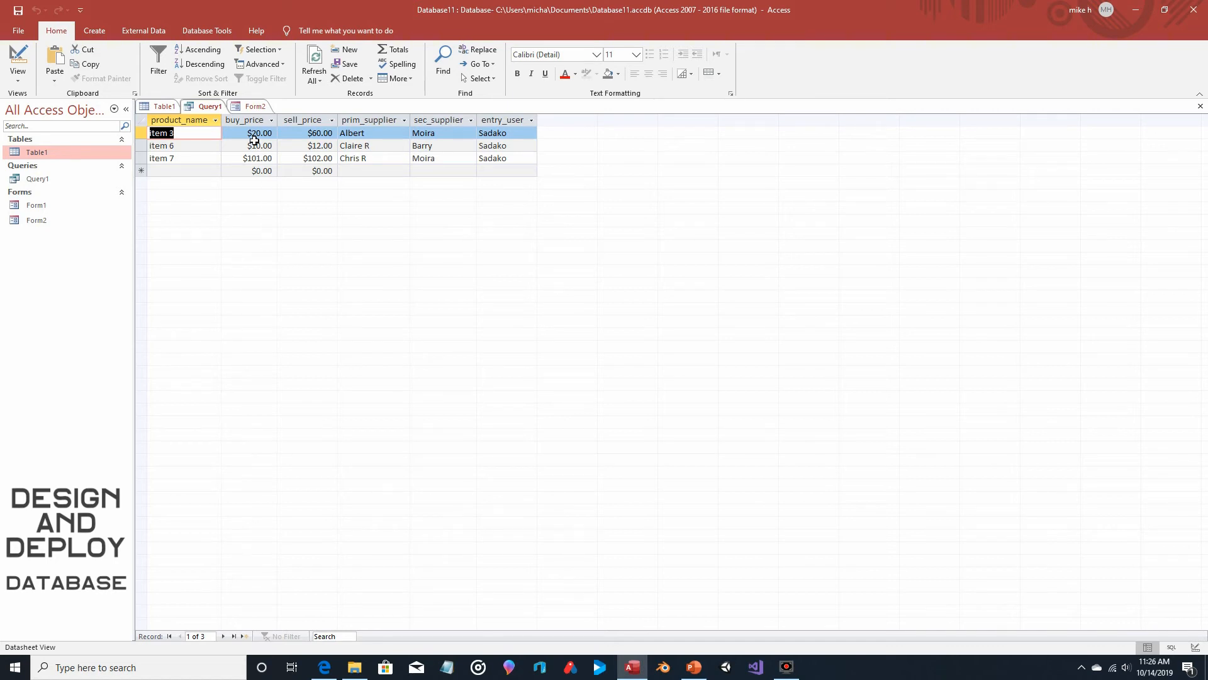
Return to Form2 and switch it to Design View.
left_click(254, 106)
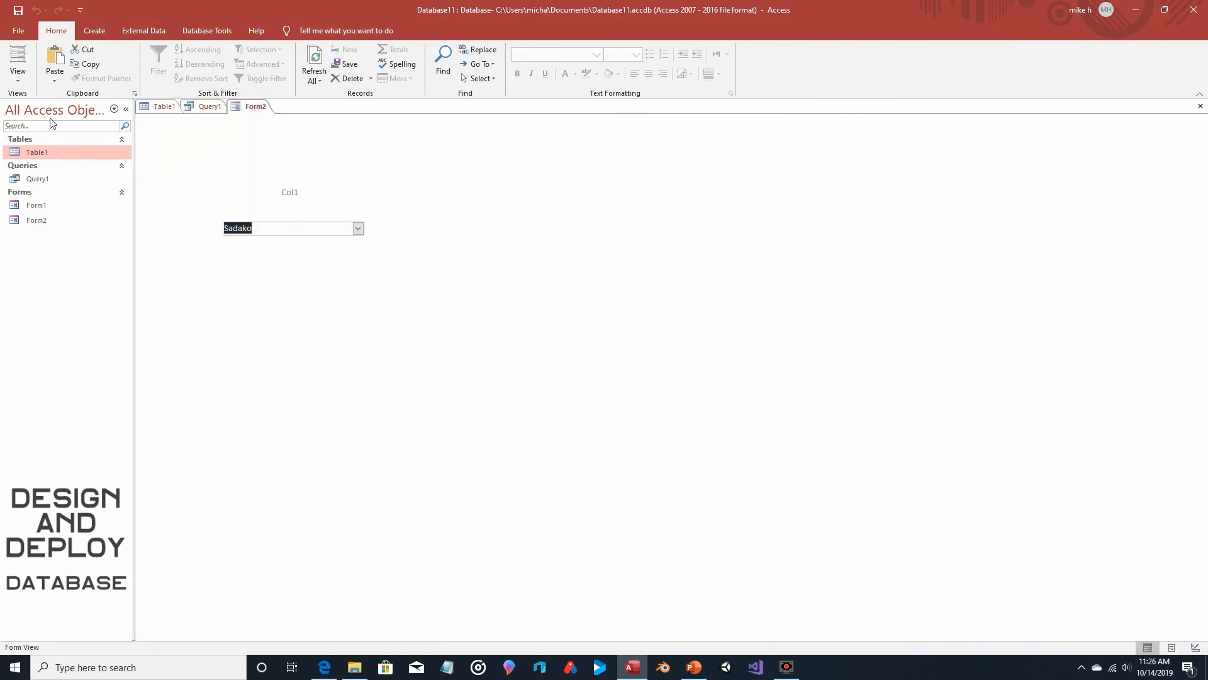
left_click(17, 72)
left_click(29, 151)
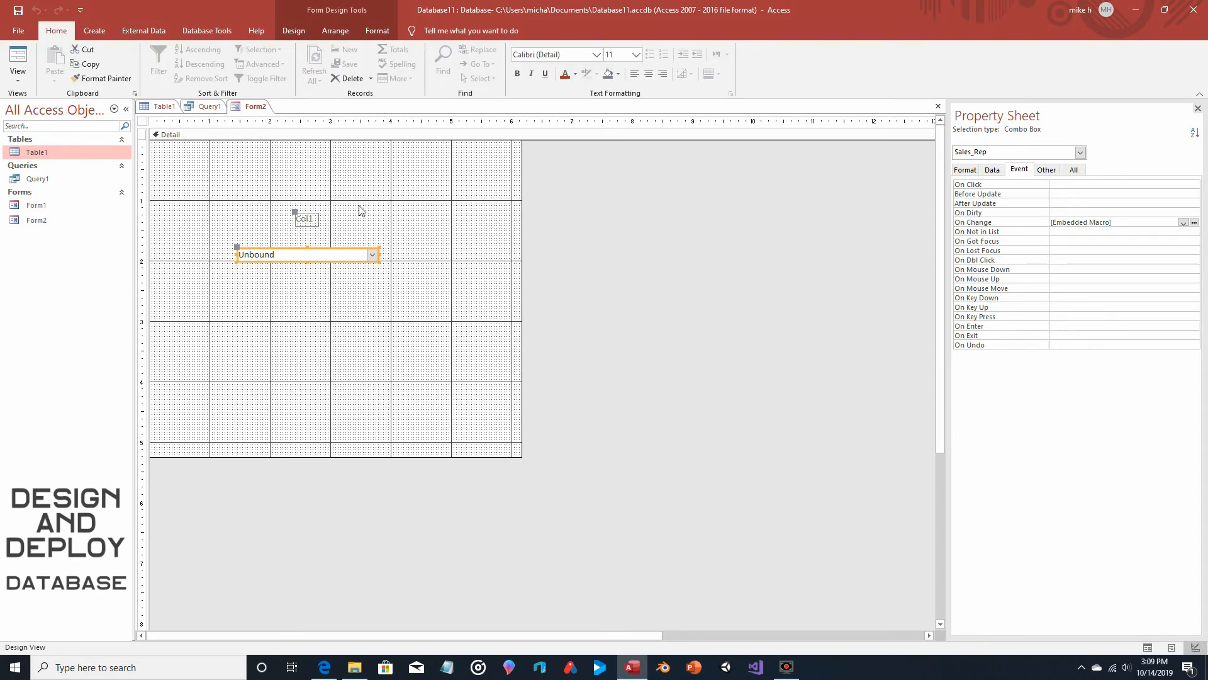
Create a blank report and switch it to Design View.
left_click(100, 35)
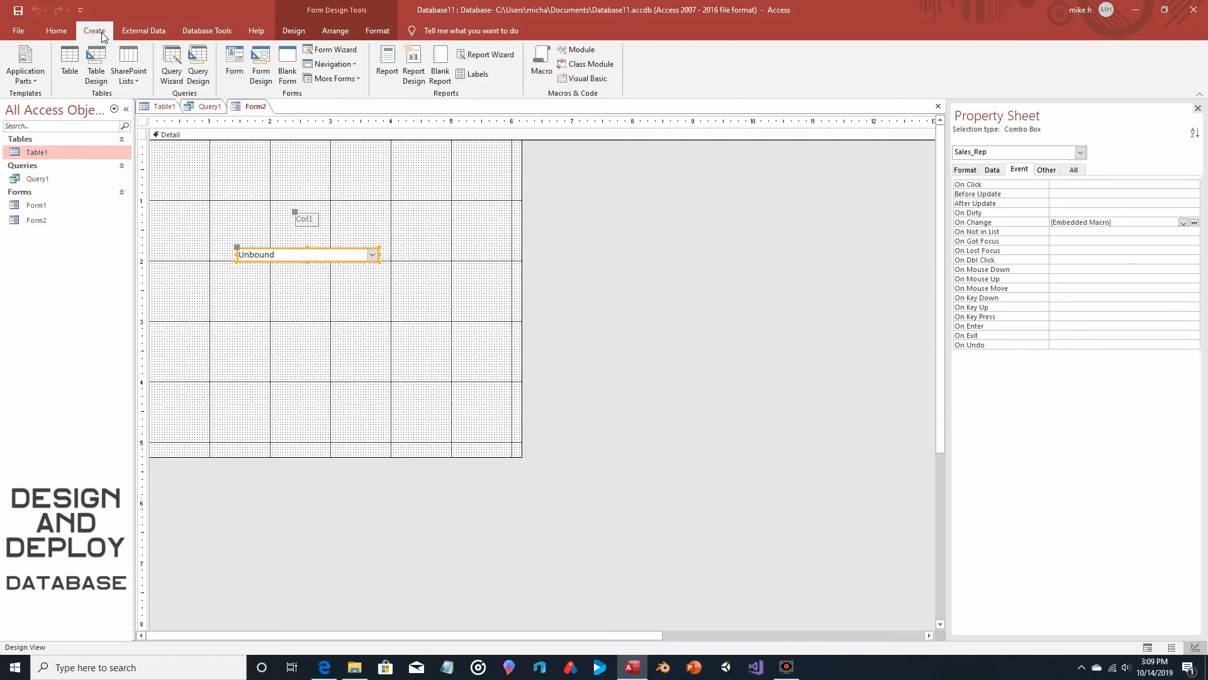
left_click(441, 70)
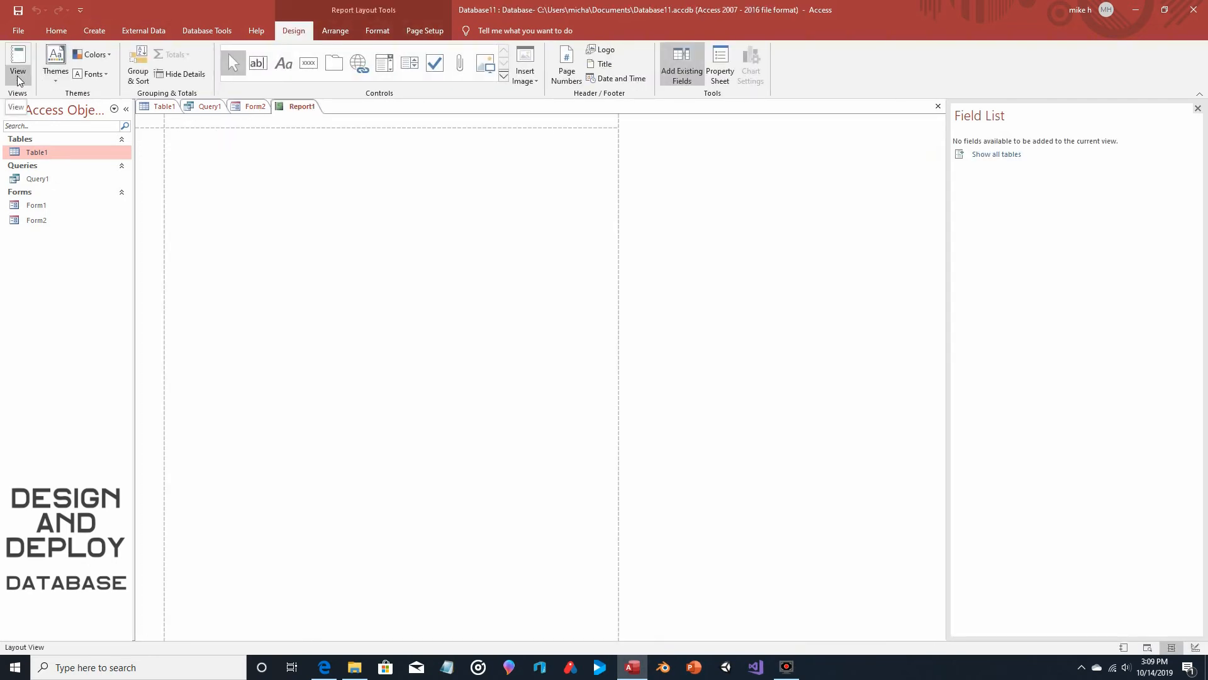
left_click(18, 78)
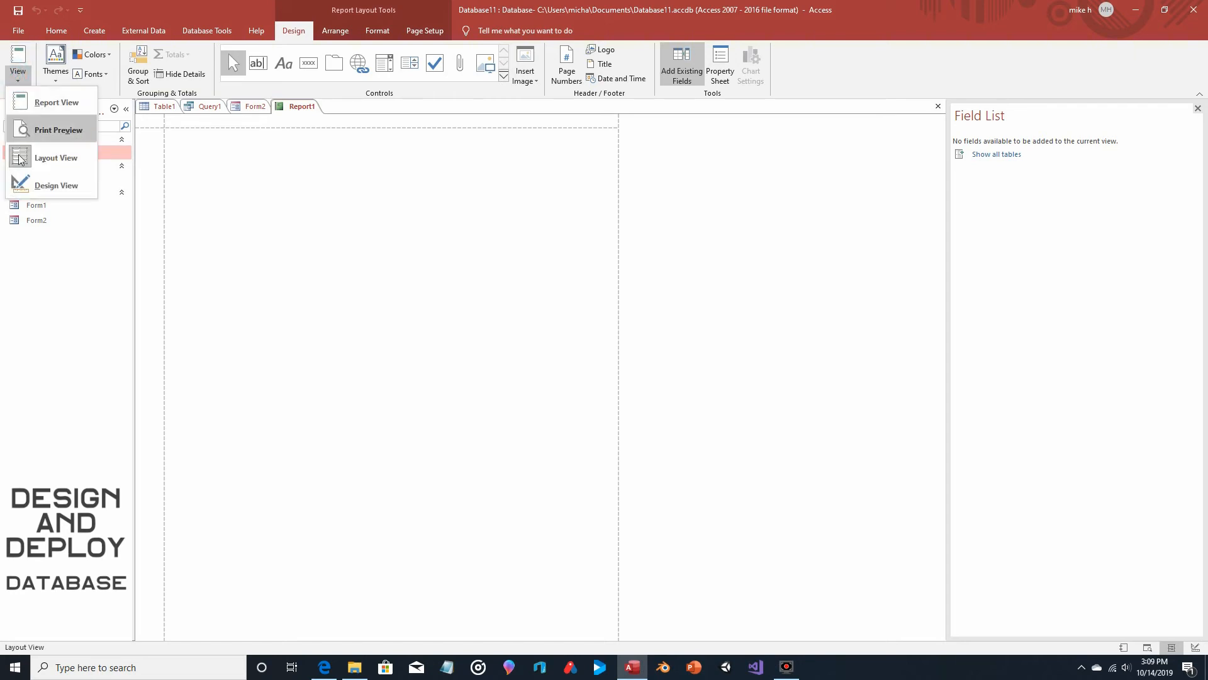
left_click(45, 183)
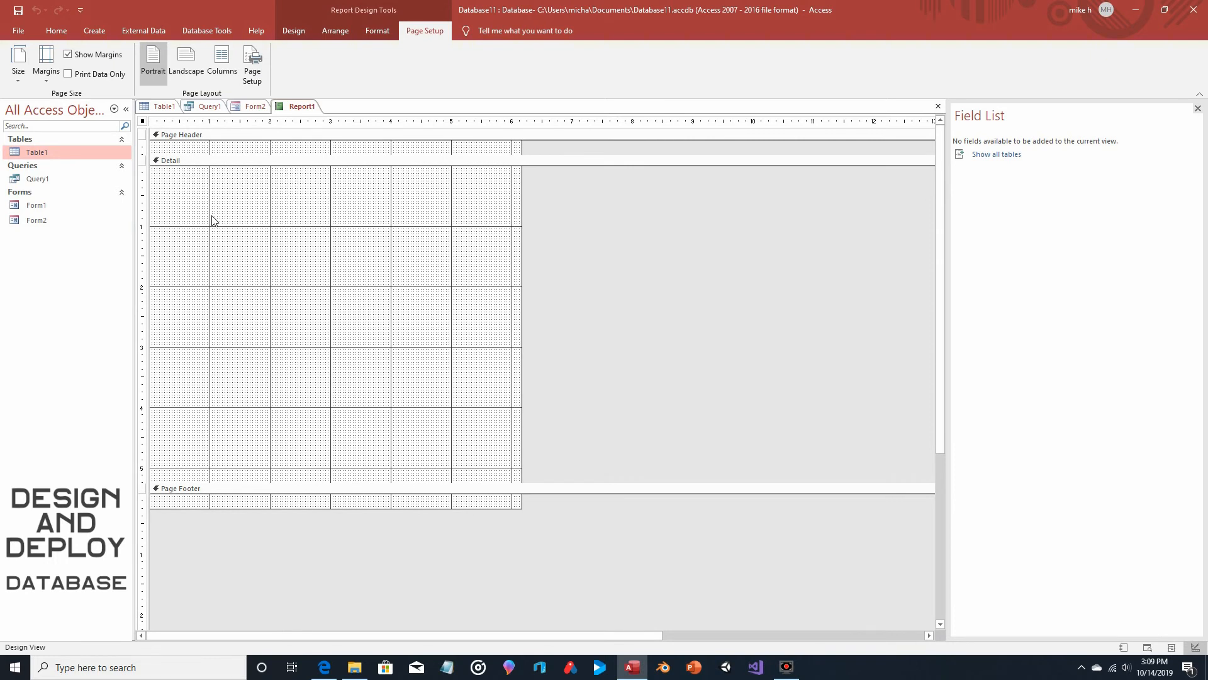
Set the report's Record Source property to Query1.
left_click(293, 31)
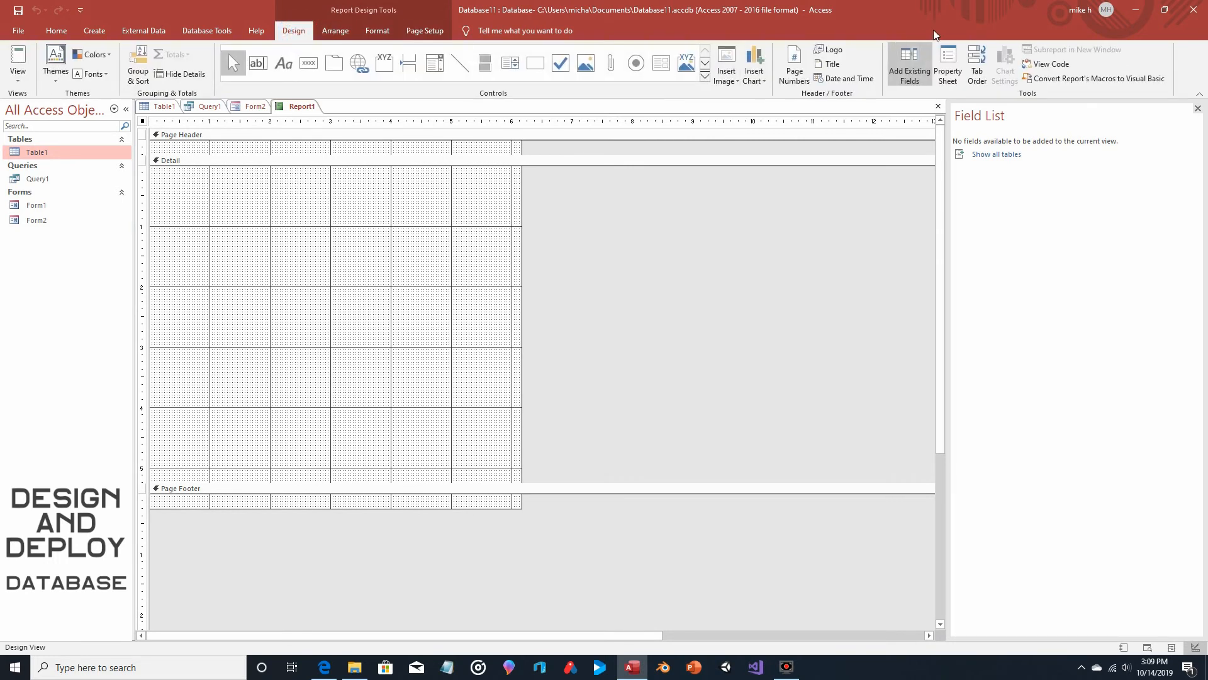
left_click(948, 66)
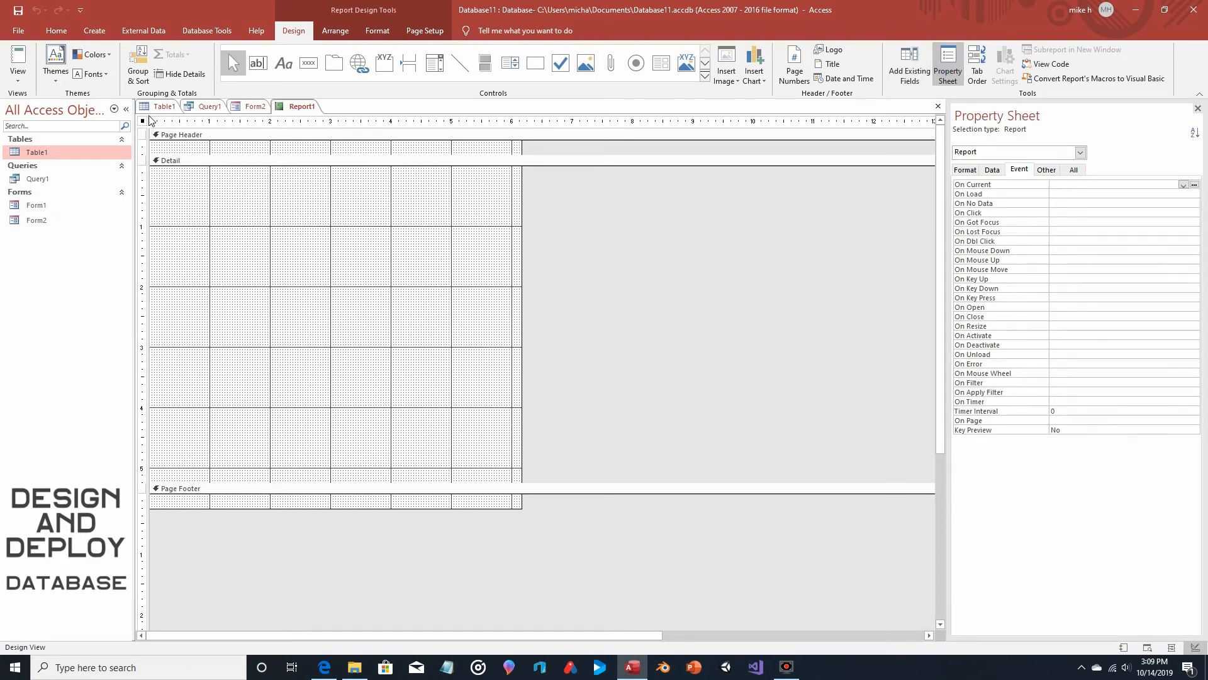
left_click(993, 170)
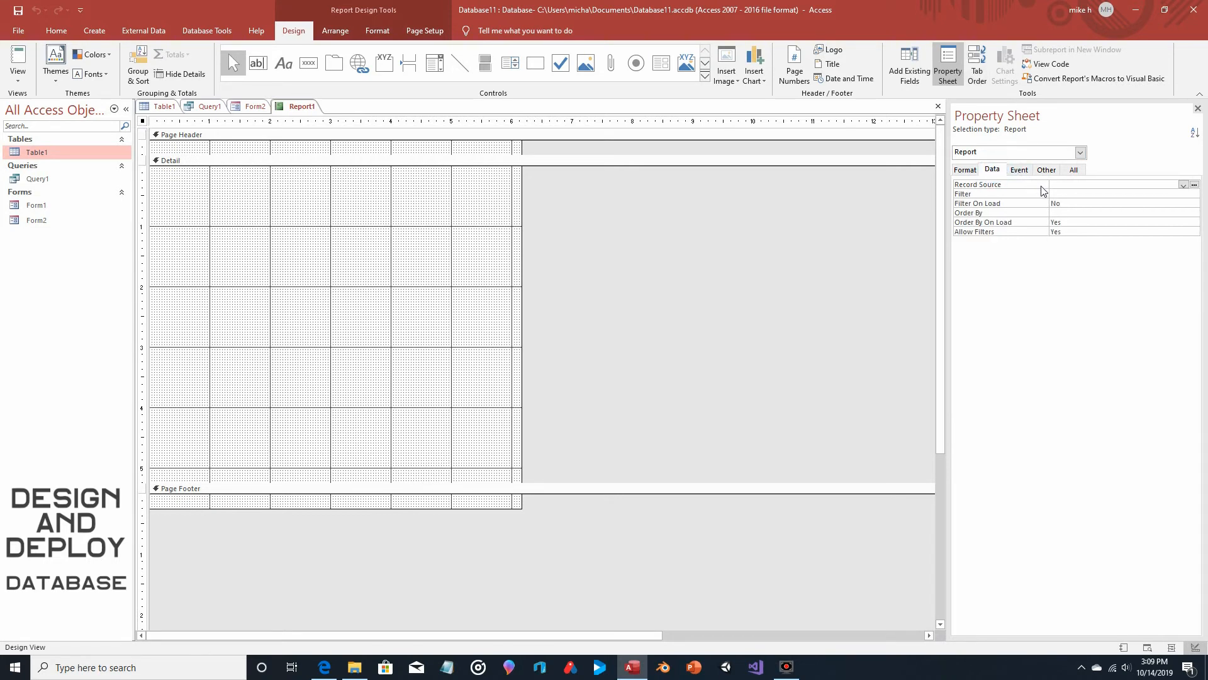
left_click(1184, 184)
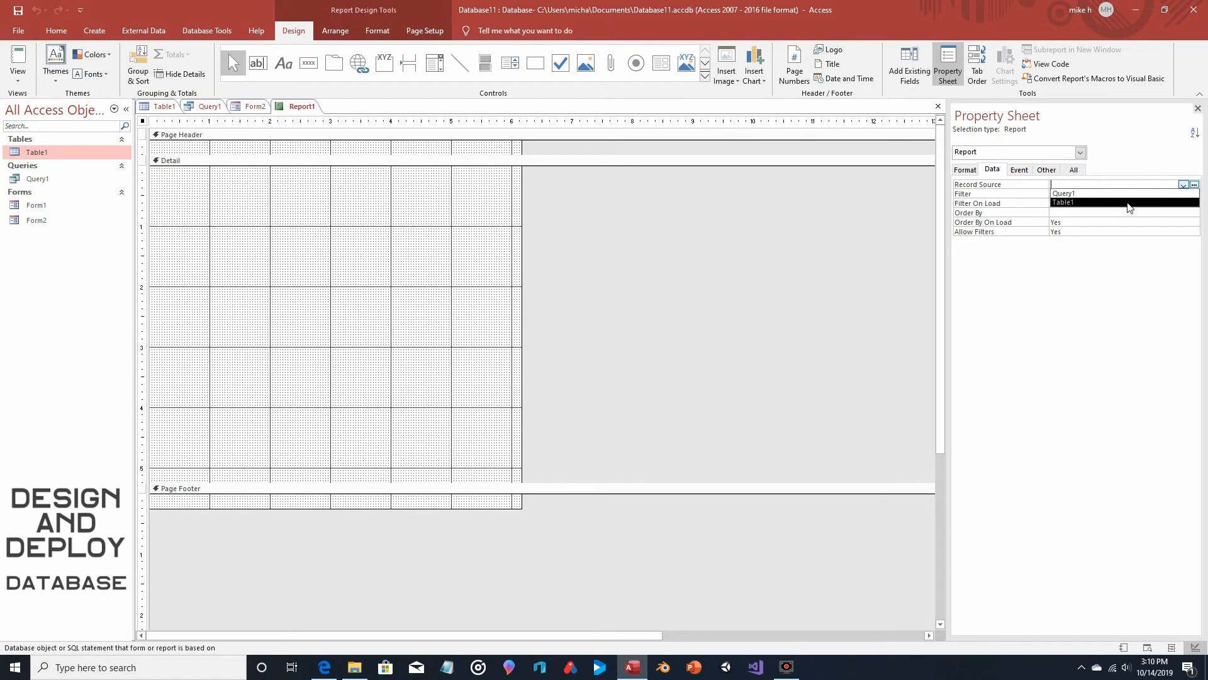
left_click(1118, 194)
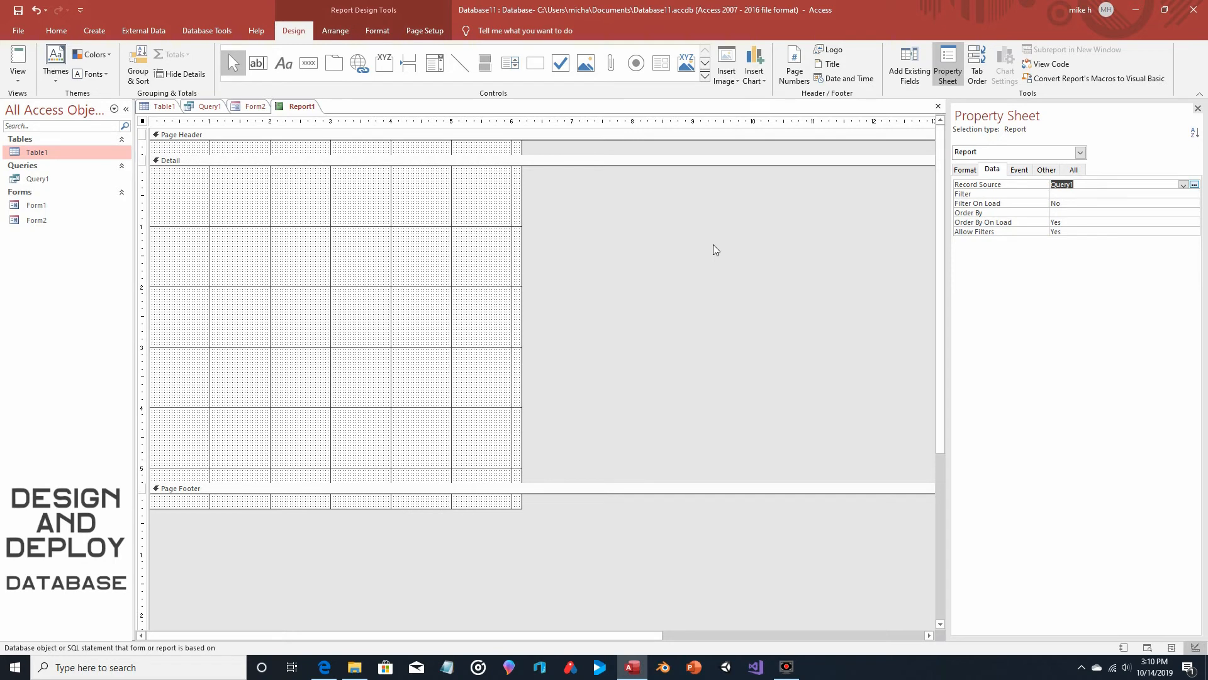
Widen the report to about 7.4 inches and place the product_name and buy_price fields in the Detail section, labels above their text boxes.
left_click(908, 61)
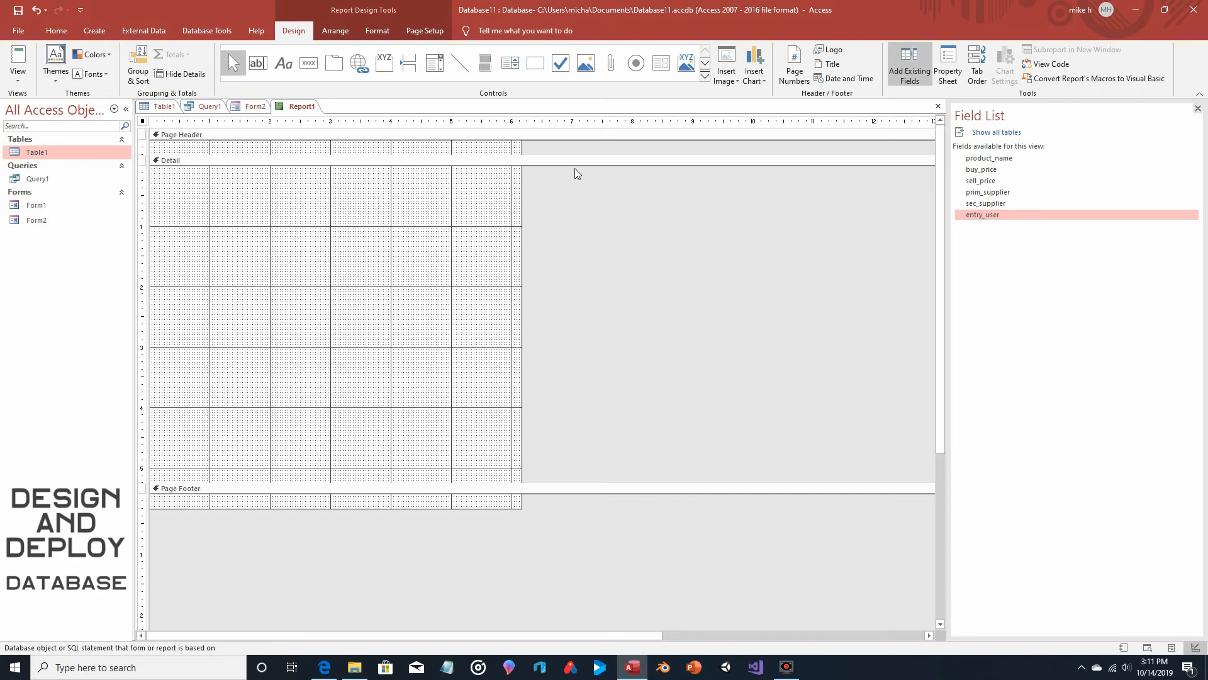
left_click_drag(523, 182, 595, 182)
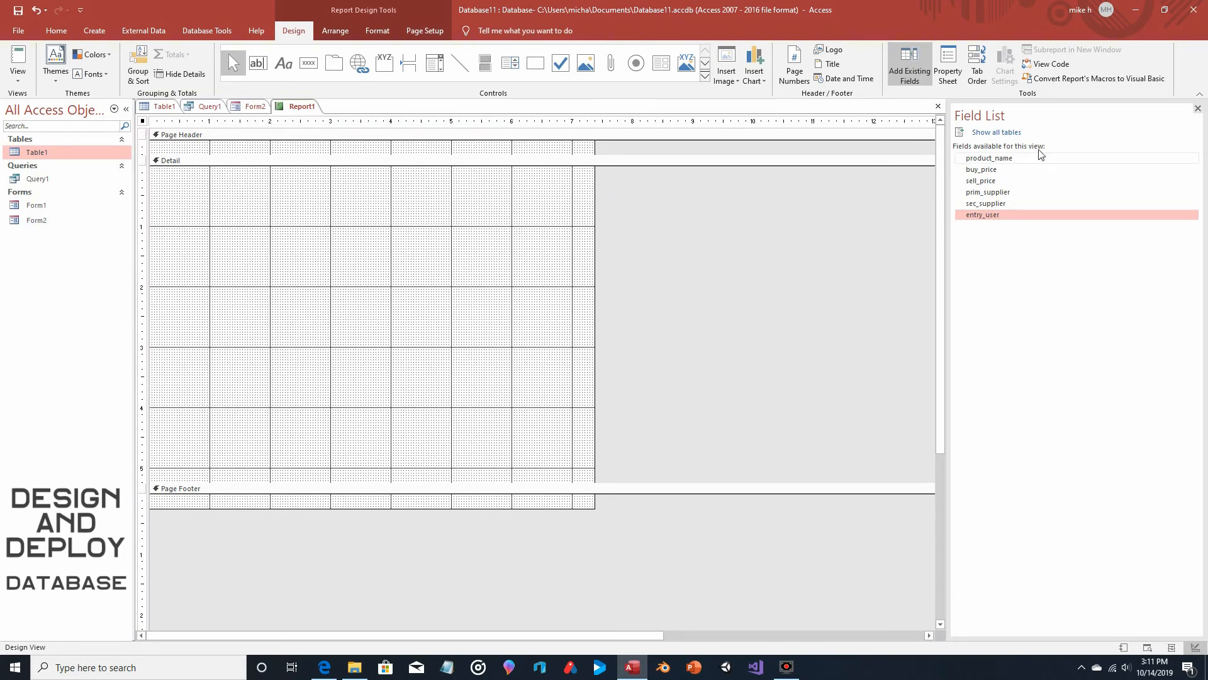
left_click(997, 159)
left_click_drag(996, 159, 182, 190)
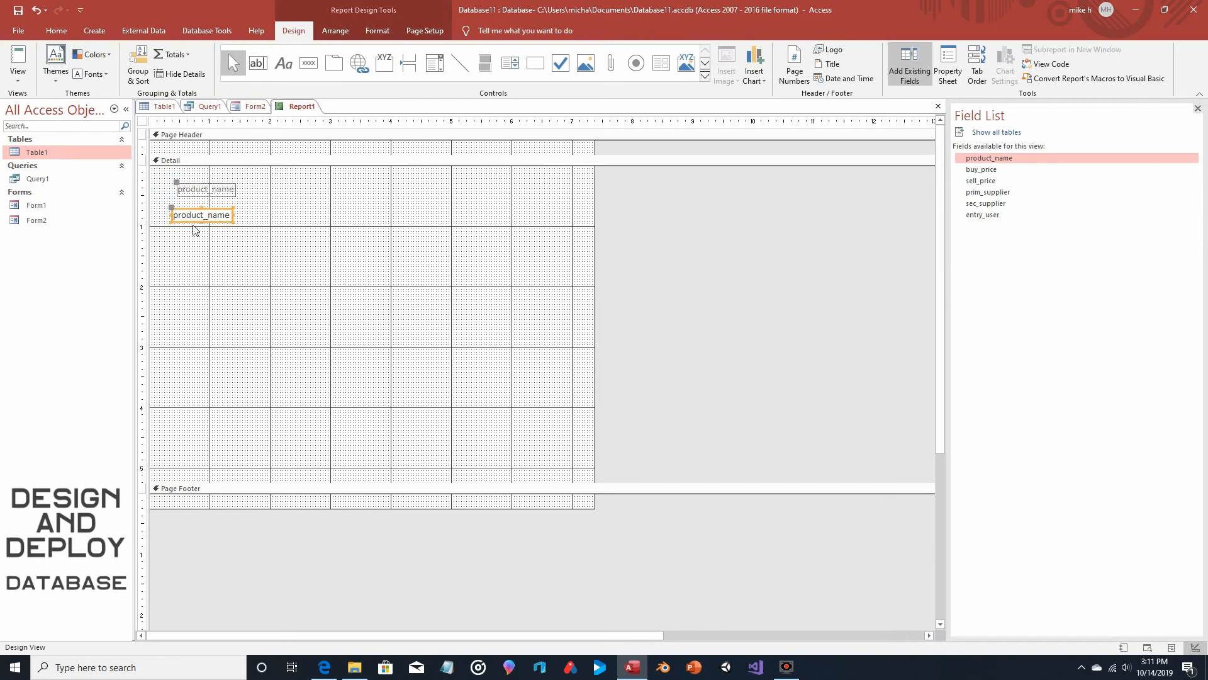
left_click_drag(997, 173, 281, 214)
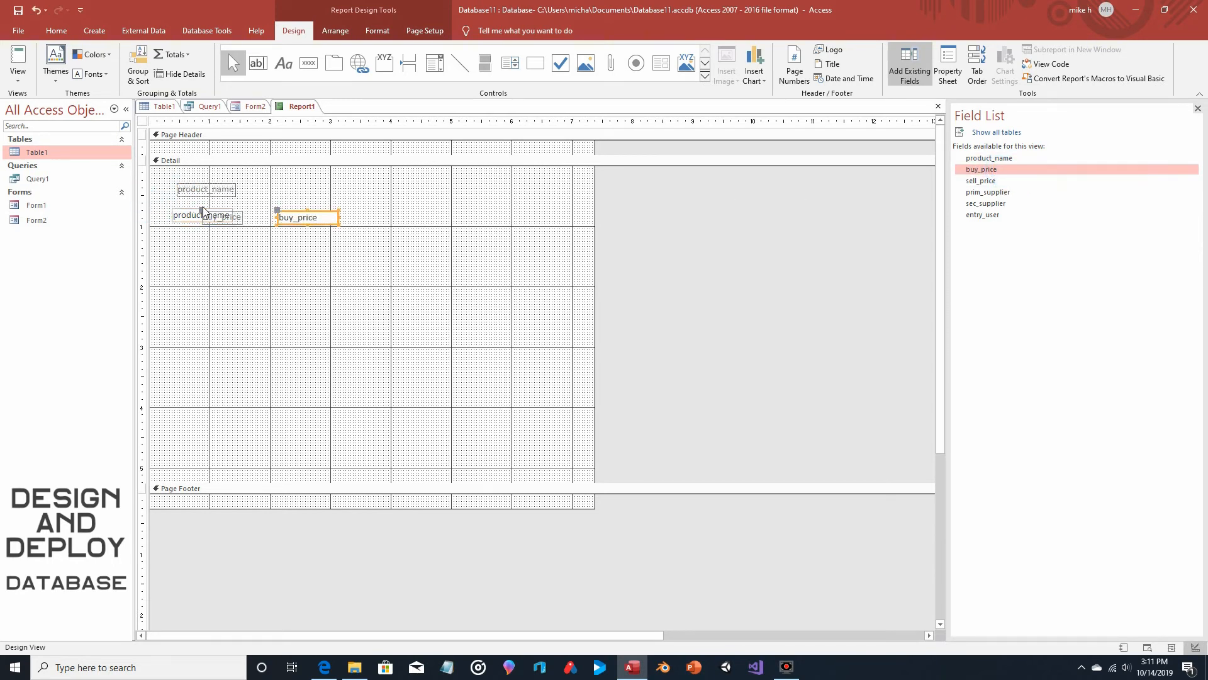
left_click_drag(201, 210, 286, 183)
Shift the product_name label and text box together to the left edge of the Detail section.
left_click_drag(243, 227, 165, 186)
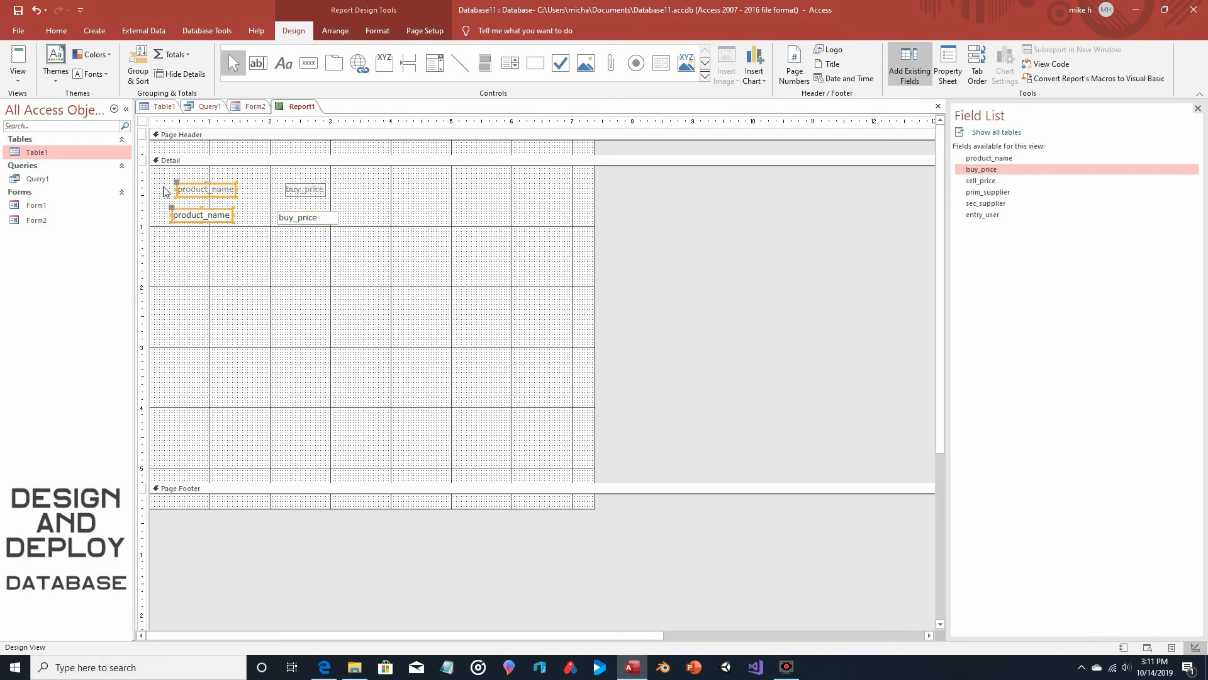
key("Left")
key("Left")
key("Left")
key("Left")
key("Left")
key("Left")
key("Left")
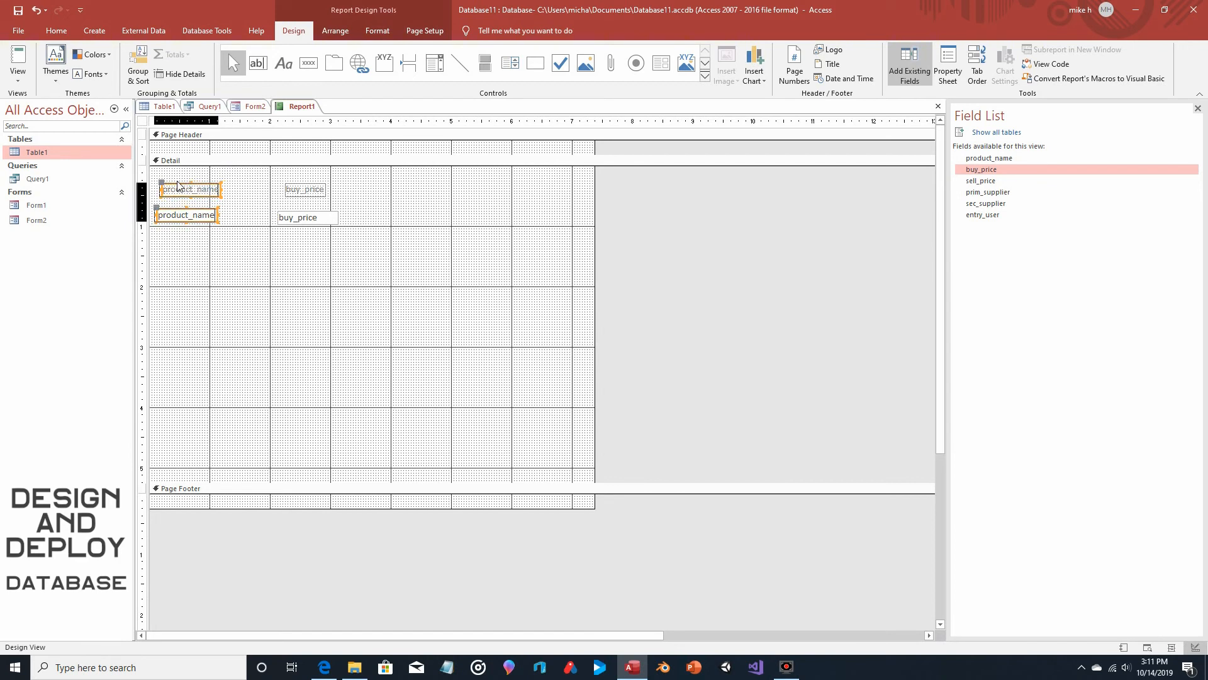
Shift the buy_price label and text box left until they sit right beside the product_name controls.
left_click_drag(350, 240, 281, 167)
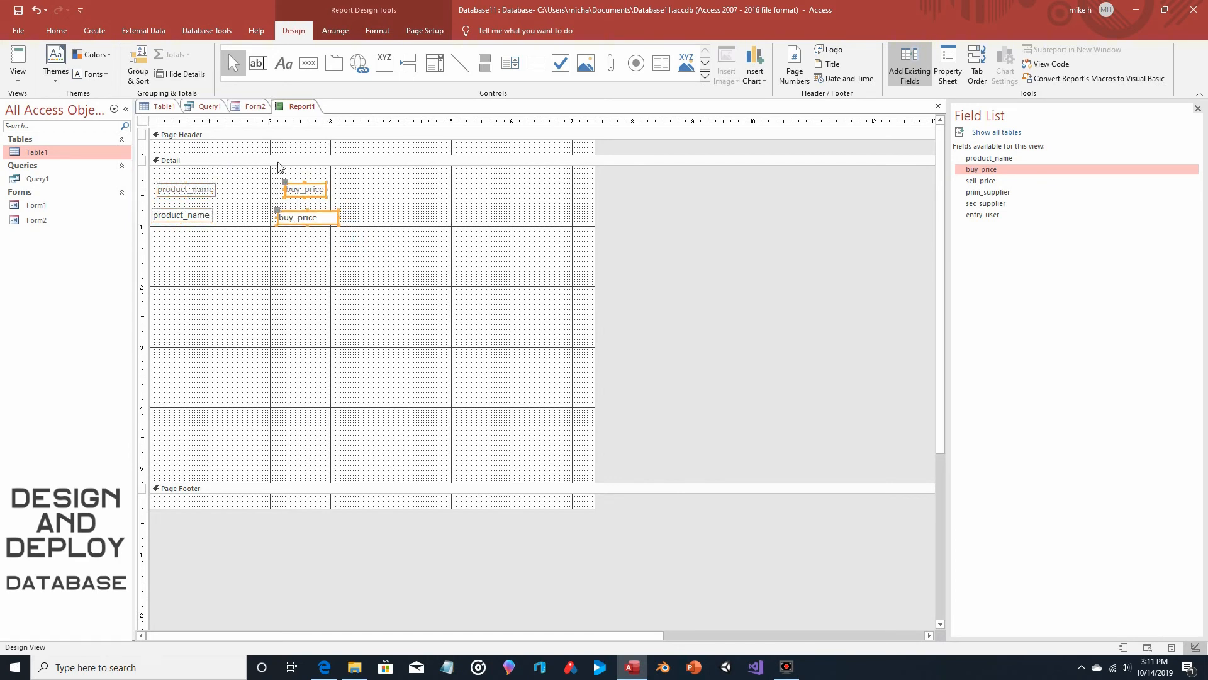
key("Left")
key("Left")
key("Left")
key("Left")
key("Left")
key("Left")
key("Left")
key("Left")
key("Left")
key("Left")
key("Left")
key("Left")
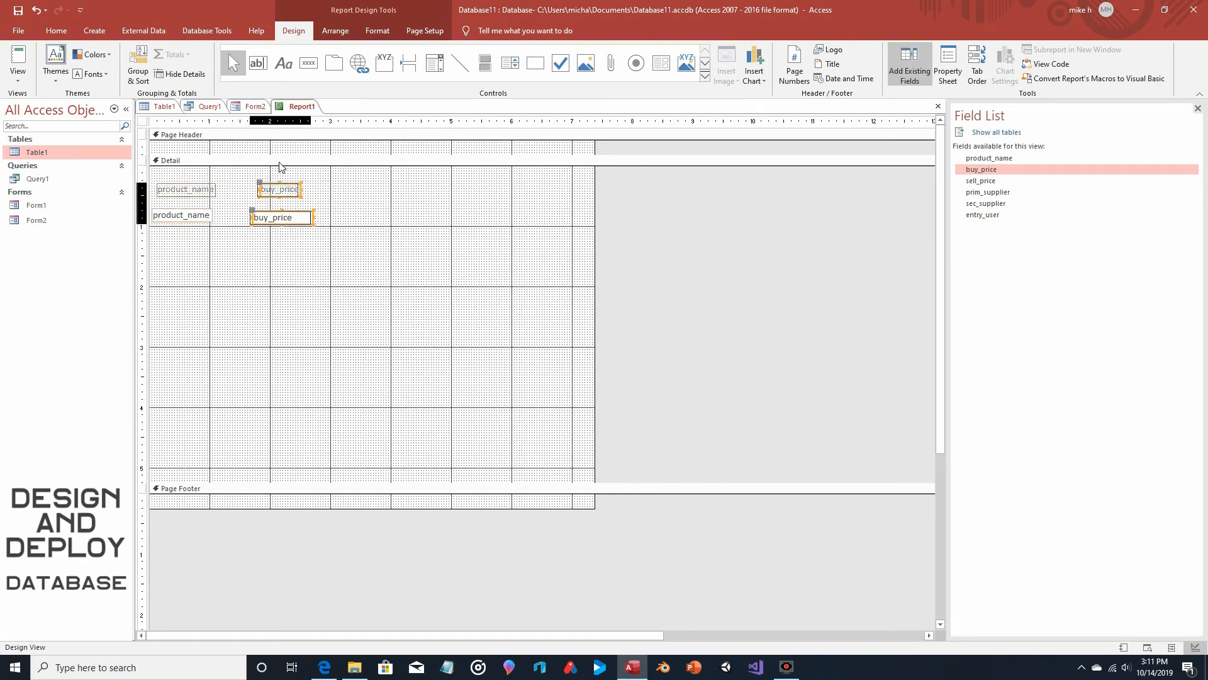
key("Left")
key("Left")
key("Left")
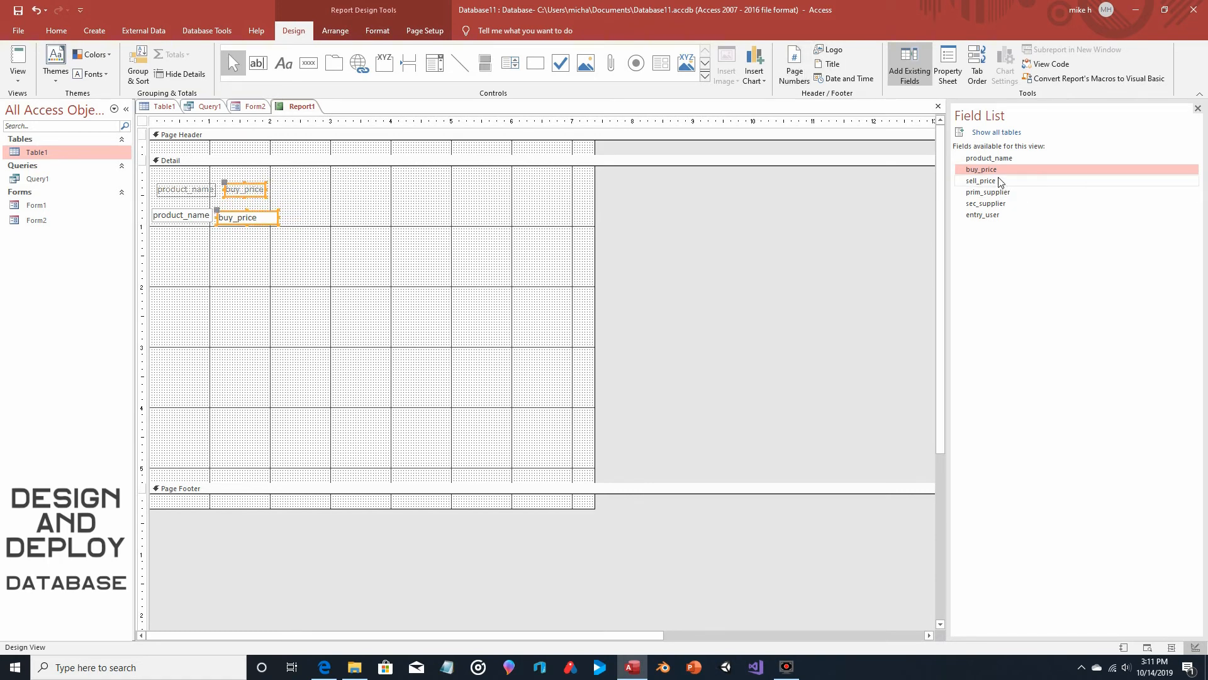
Add the sell_price field to the Detail section just right of buy_price, with its label above the text box.
left_click_drag(1002, 181, 320, 210)
left_click(243, 206)
left_click_drag(243, 205, 322, 180)
left_click(258, 212)
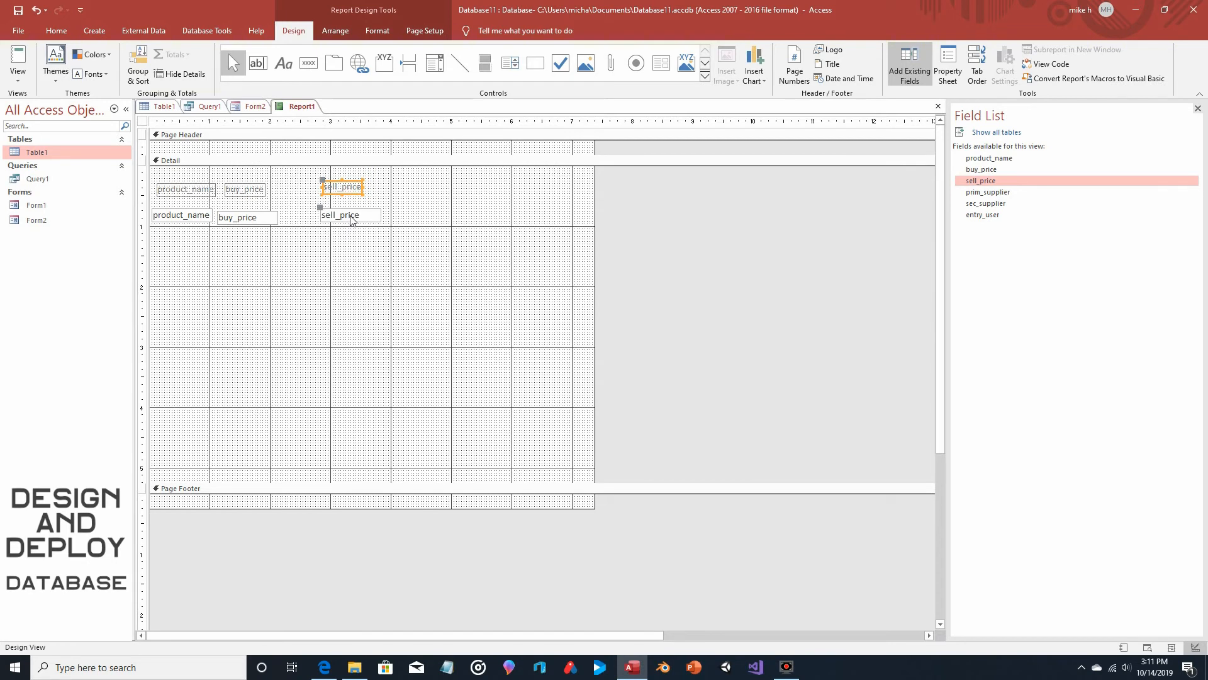
key("Left")
key("Left")
key("Left")
key("Left")
key("Left")
key("Left")
key("Left")
key("Left")
key("Left")
key("Left")
key("Left")
key("Left")
key("Left")
key("Left")
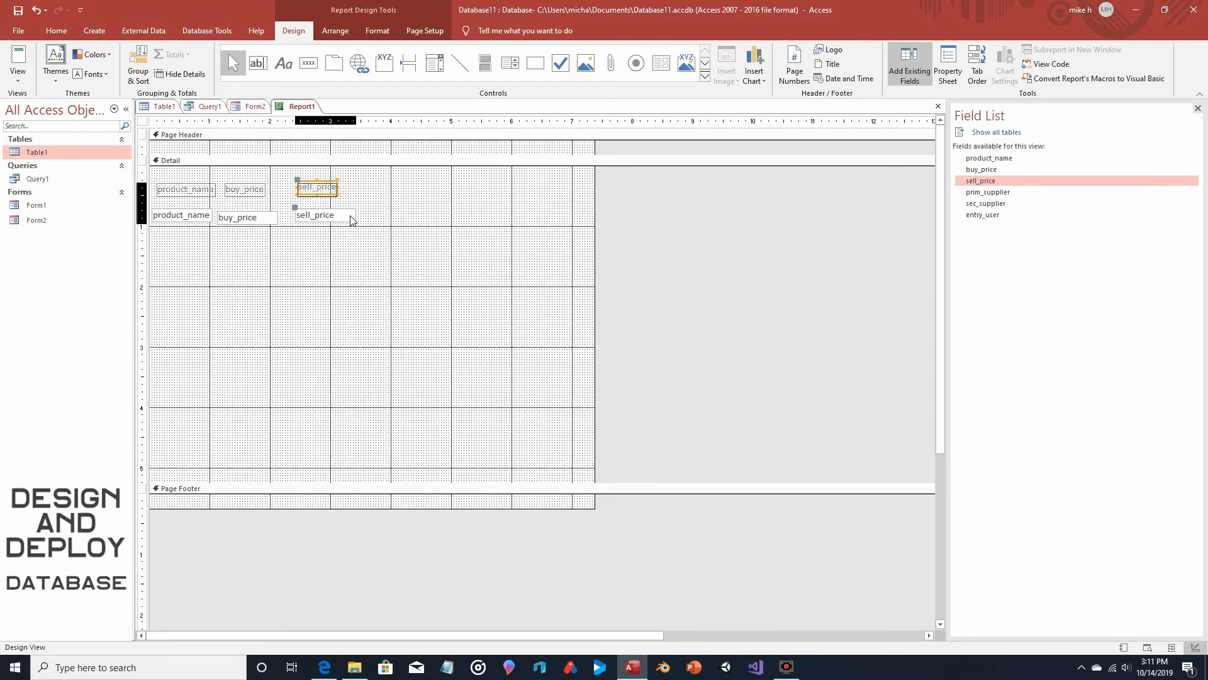
left_click(440, 213)
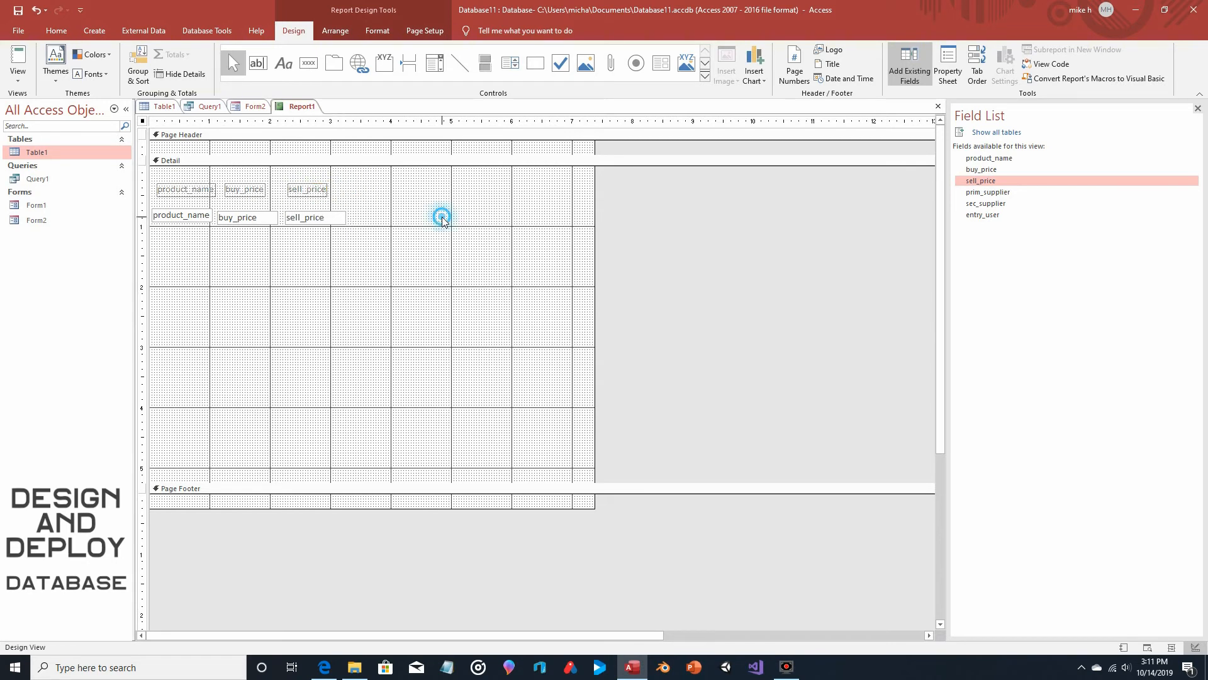
Add the prim_supplier field to the right of sell_price, with its label above the text box, and nudge it closer.
left_click(1022, 192)
left_click_drag(997, 199, 371, 209)
left_click(392, 226)
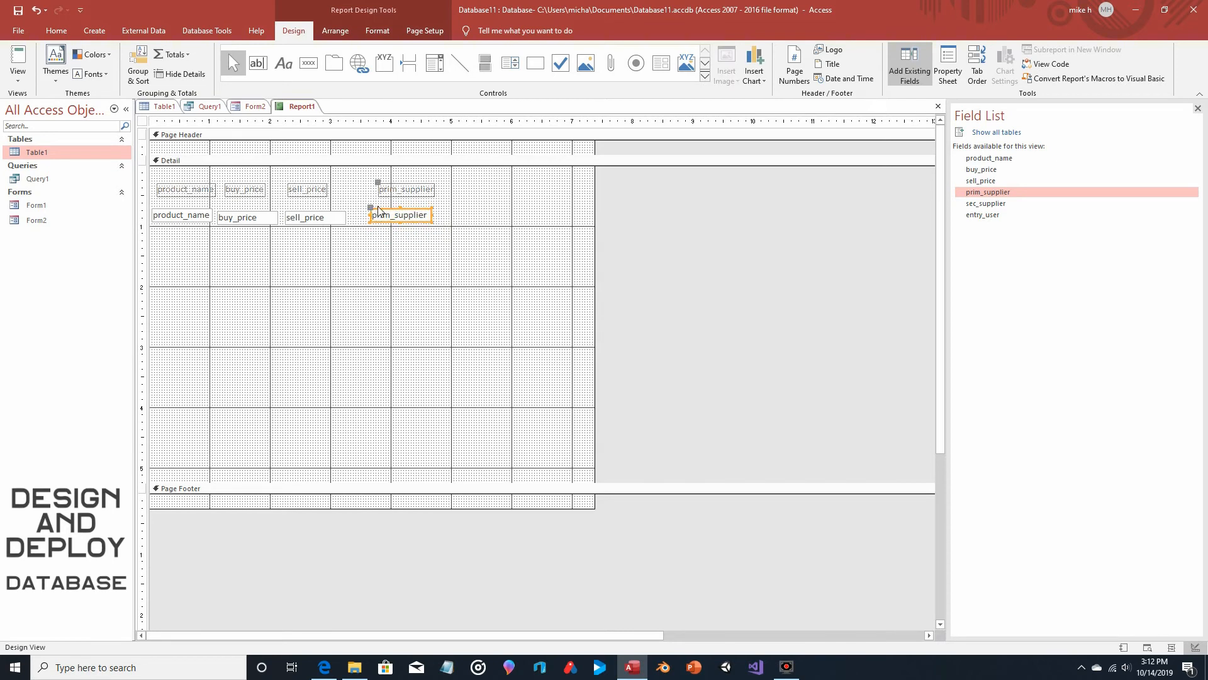
key("Left")
key("Left")
key("Left")
key("Left")
key("Left")
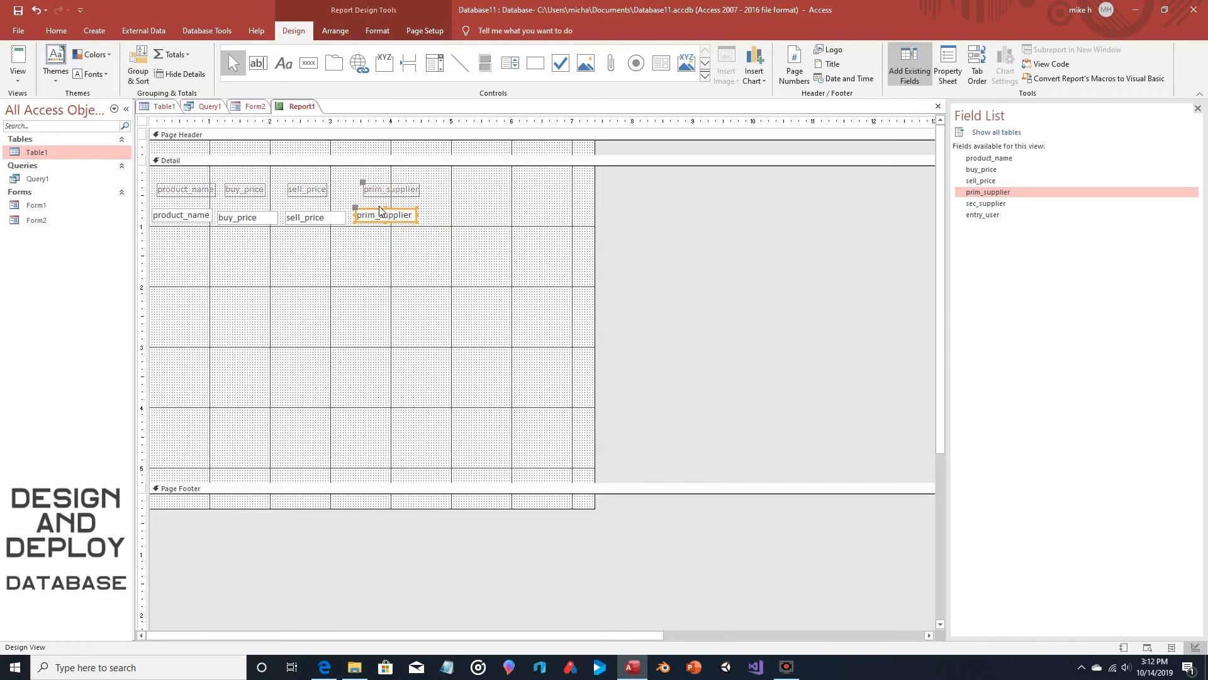
left_click(360, 185)
left_click(372, 215)
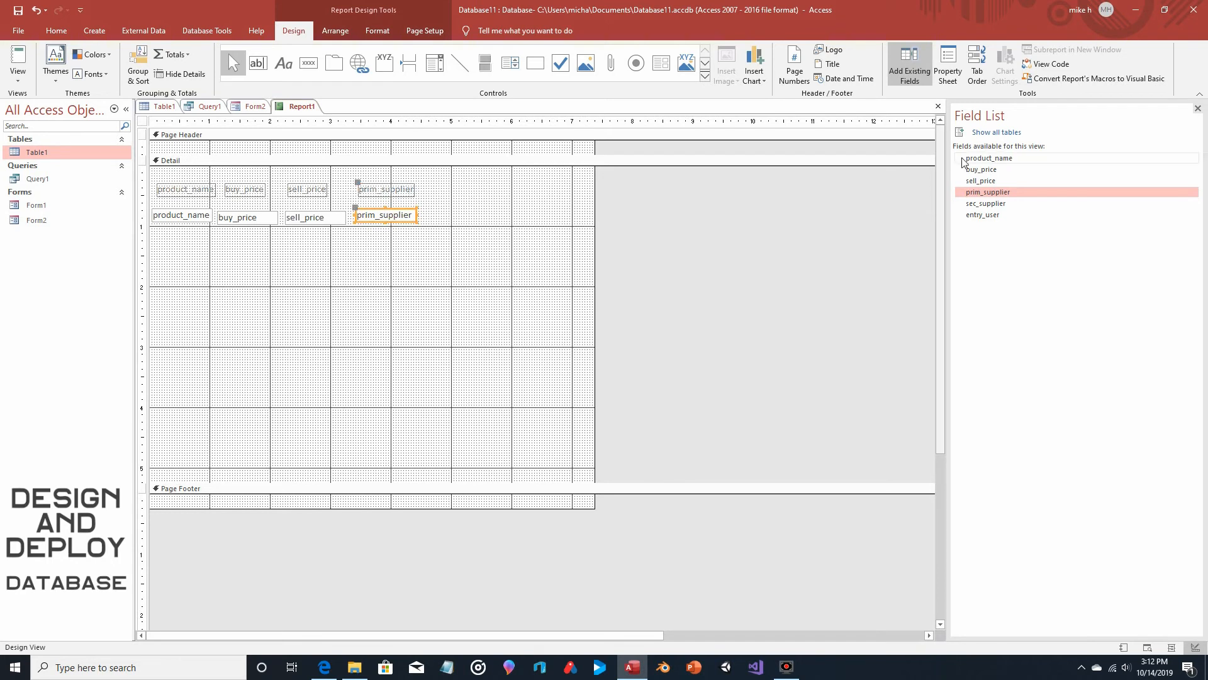
Add the sec_supplier and entry_user fields to the right of prim_supplier, with each label above its text box.
left_click_drag(986, 204, 440, 208)
left_click(368, 207)
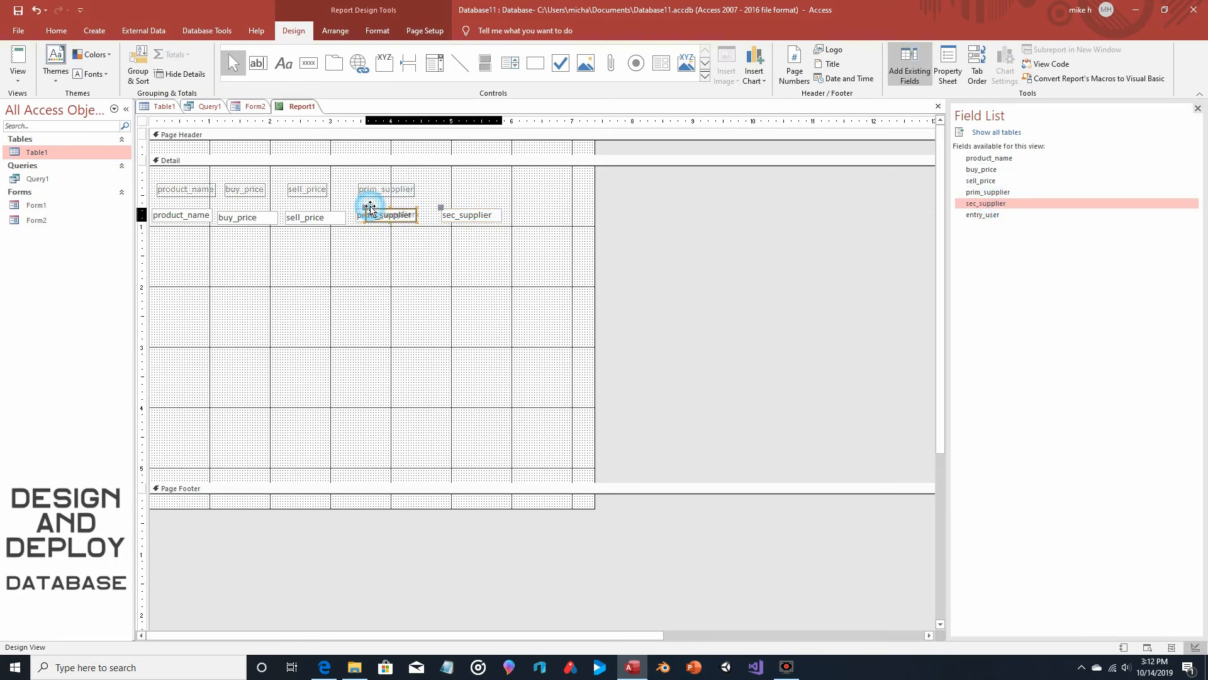
left_click_drag(366, 208, 432, 208)
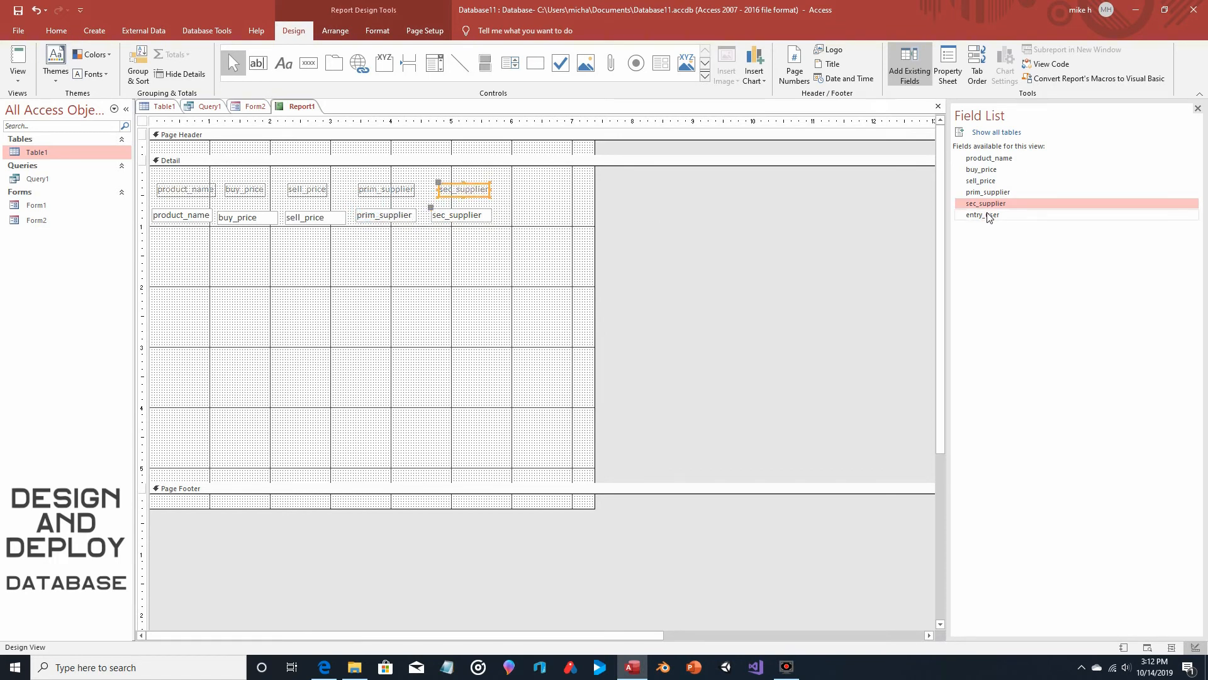
left_click_drag(983, 215, 510, 210)
left_click_drag(413, 239, 514, 180)
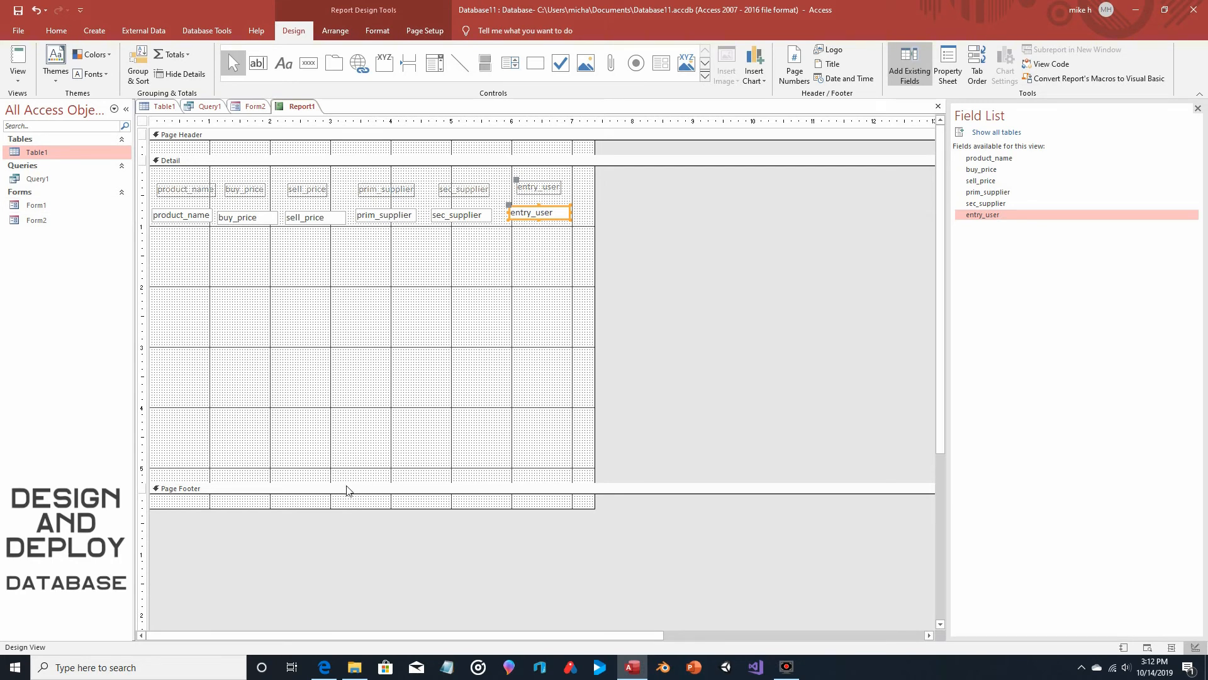
Shrink the Detail section to about 1.2 inches high, just below the fields, and save the report as Report1.
left_click_drag(346, 488, 366, 233)
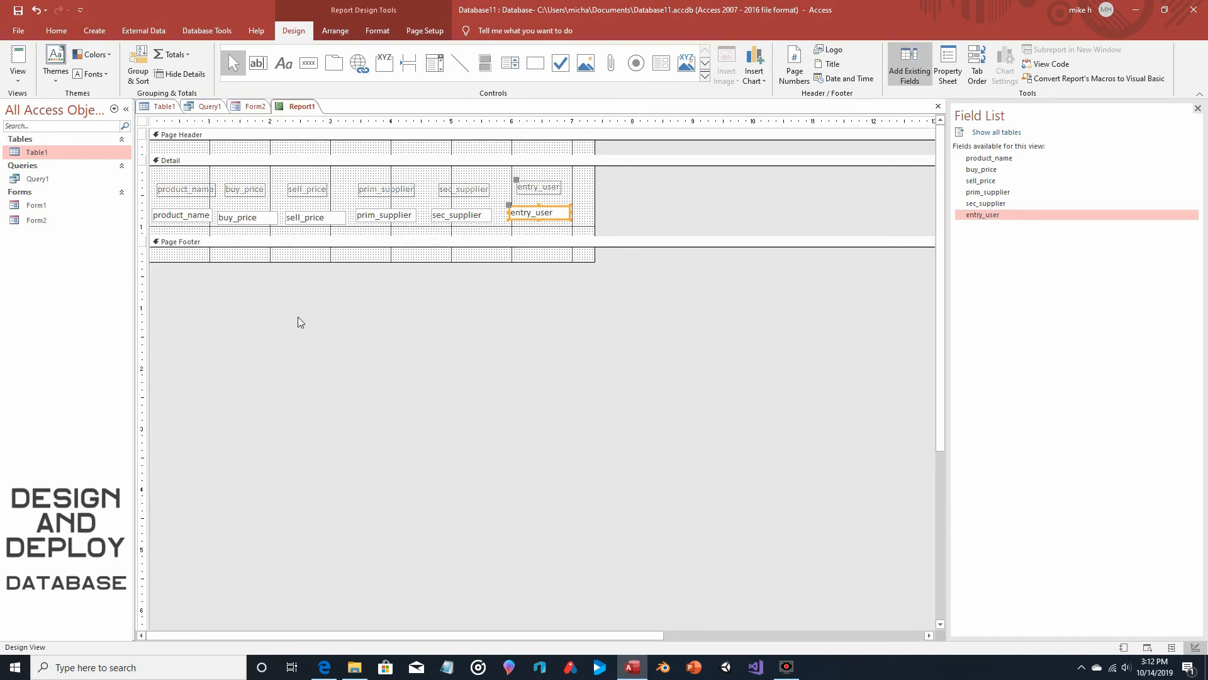
left_click(186, 189)
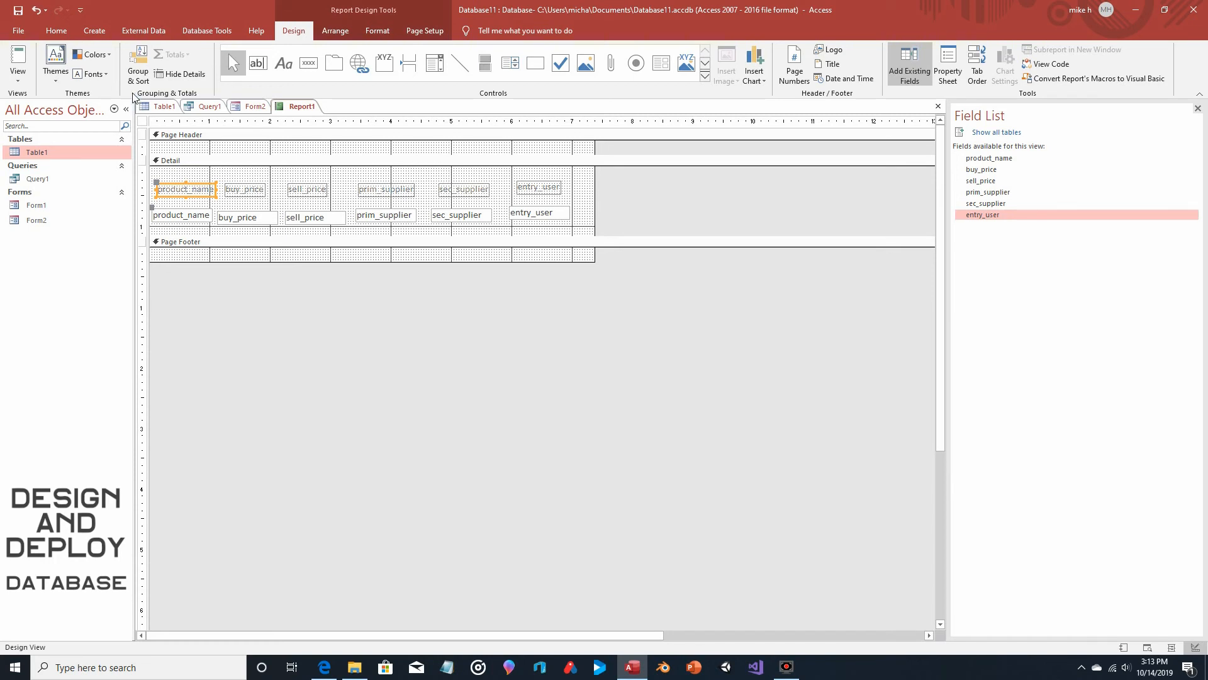
left_click(18, 11)
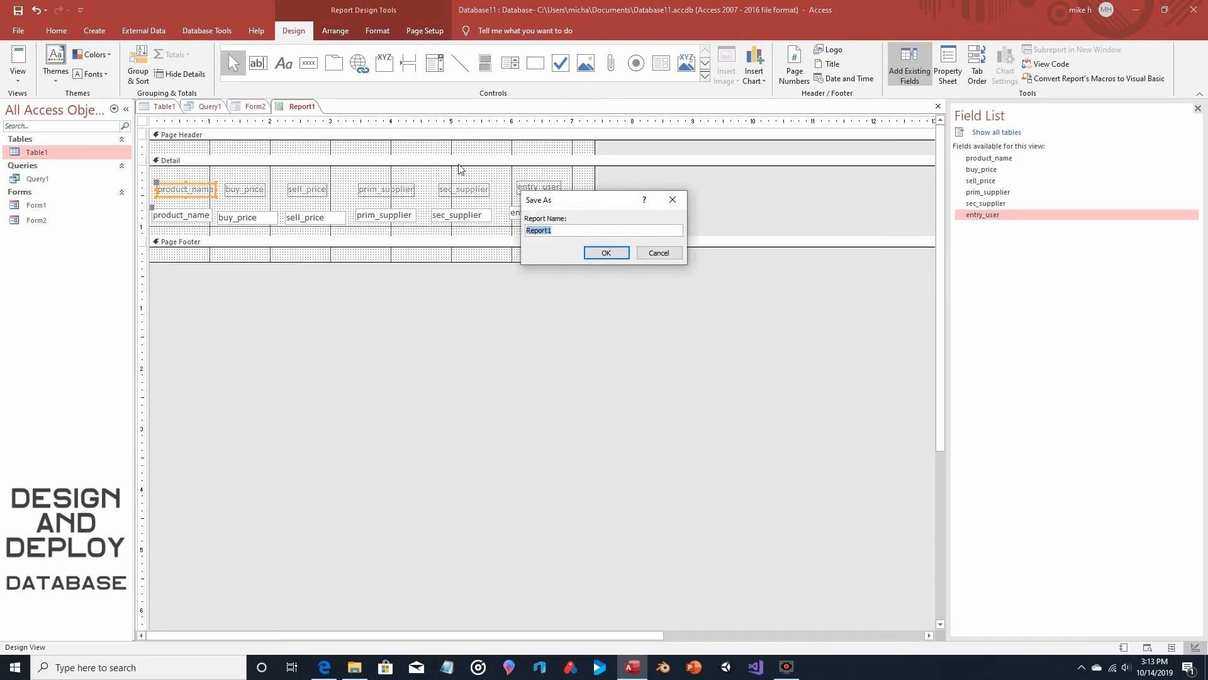
left_click(586, 255)
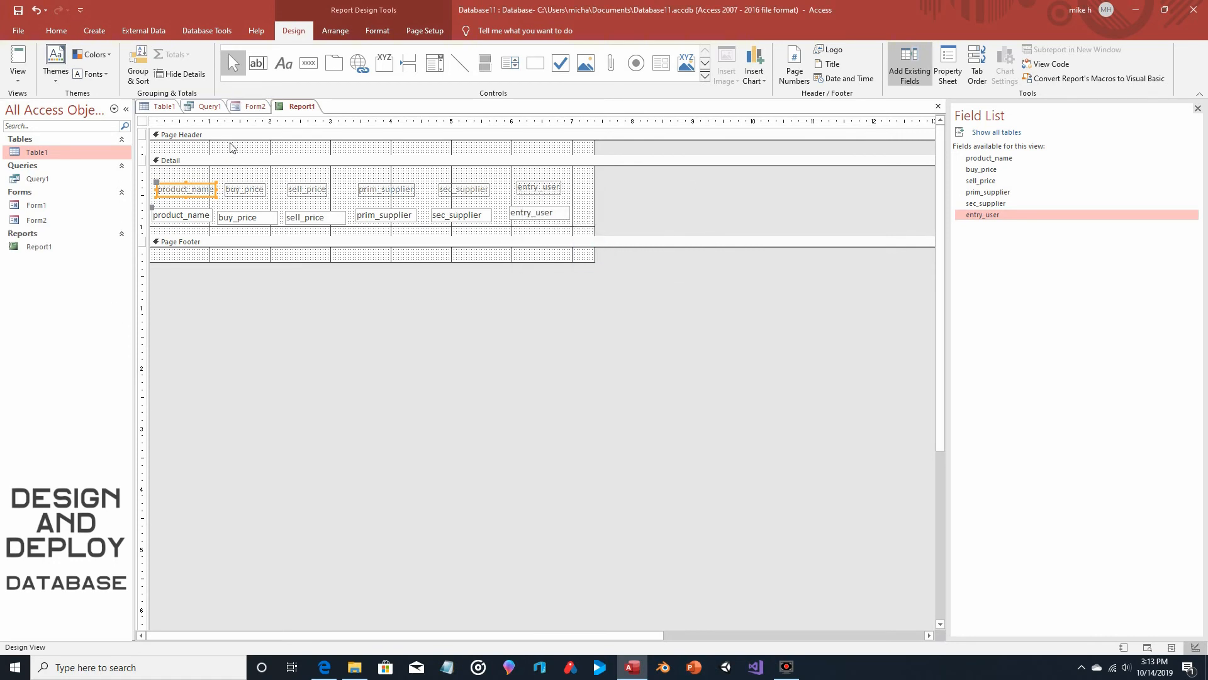
Open the On Change macro of Form2's Sales_Rep combo box and delete its OpenQuery action.
left_click(250, 107)
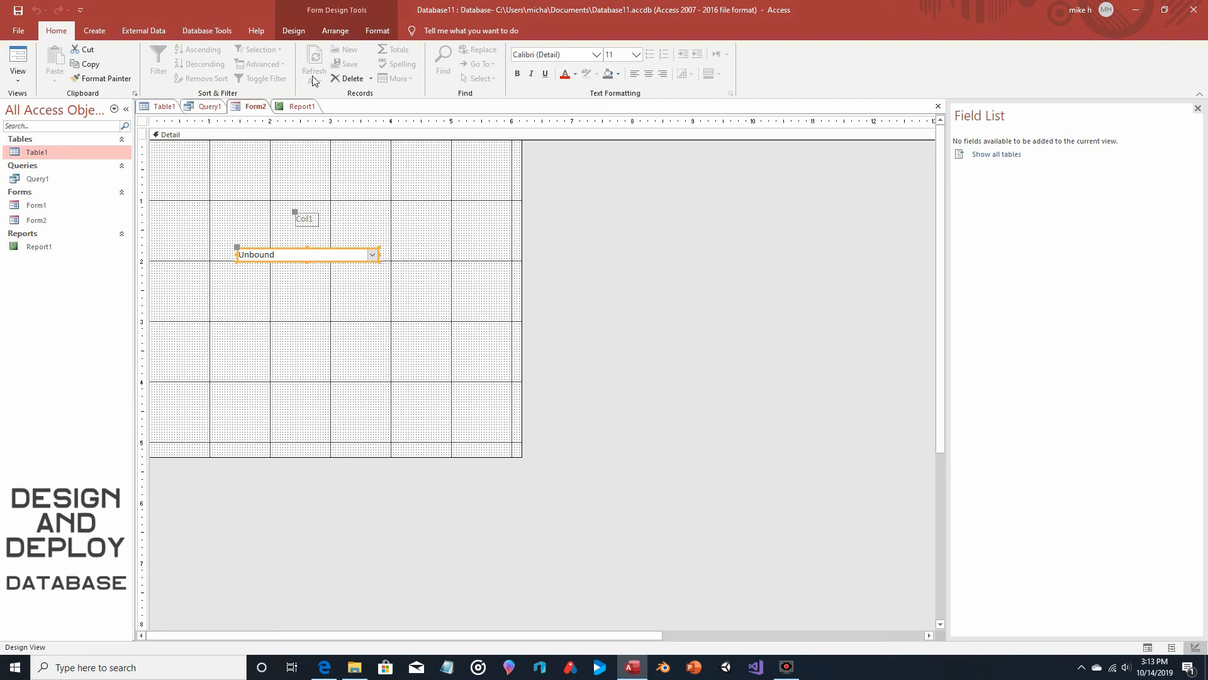
left_click(293, 30)
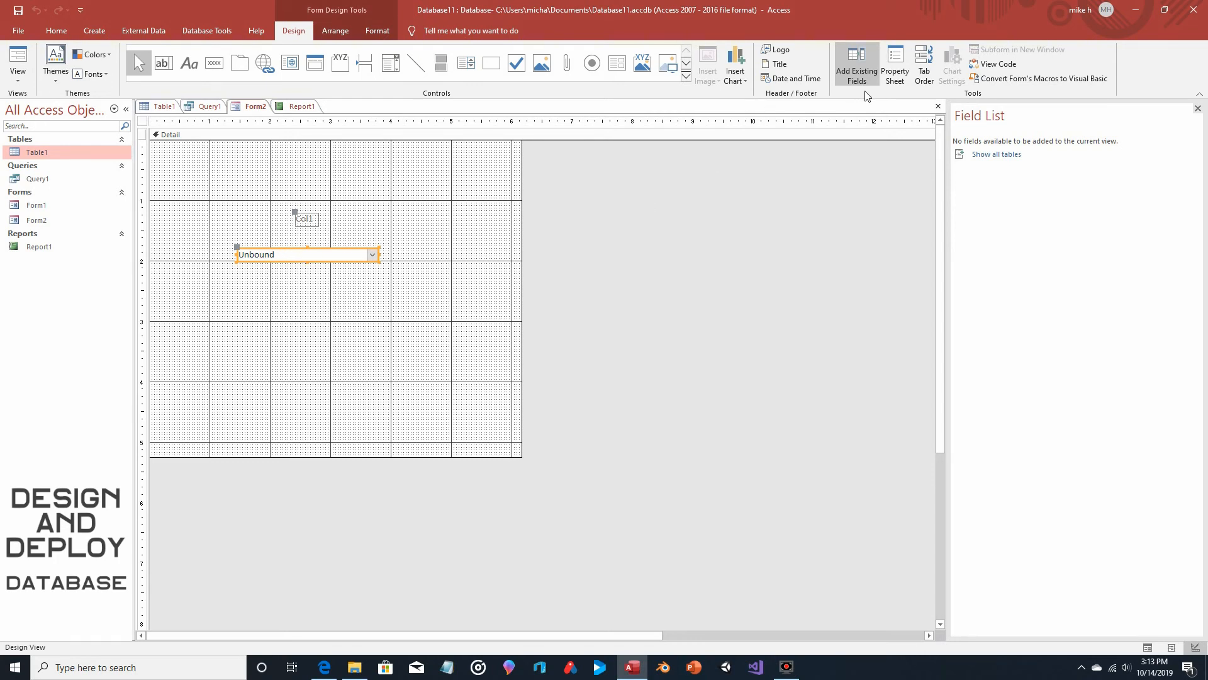
left_click(895, 66)
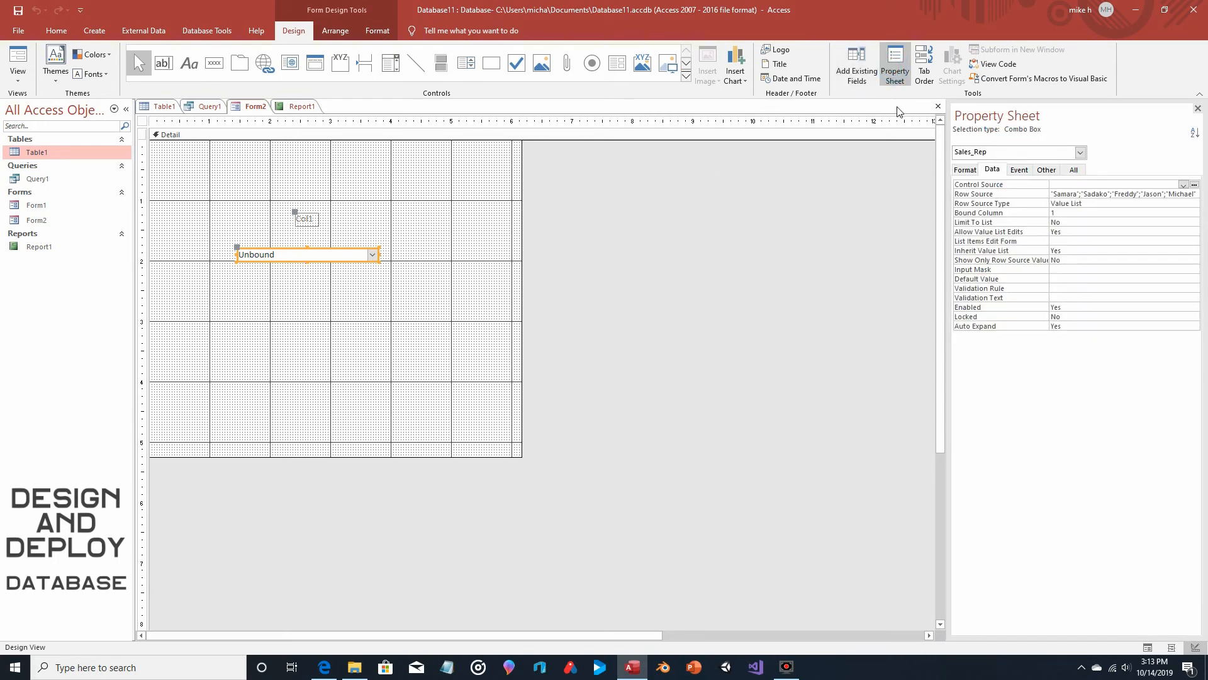
left_click(1019, 170)
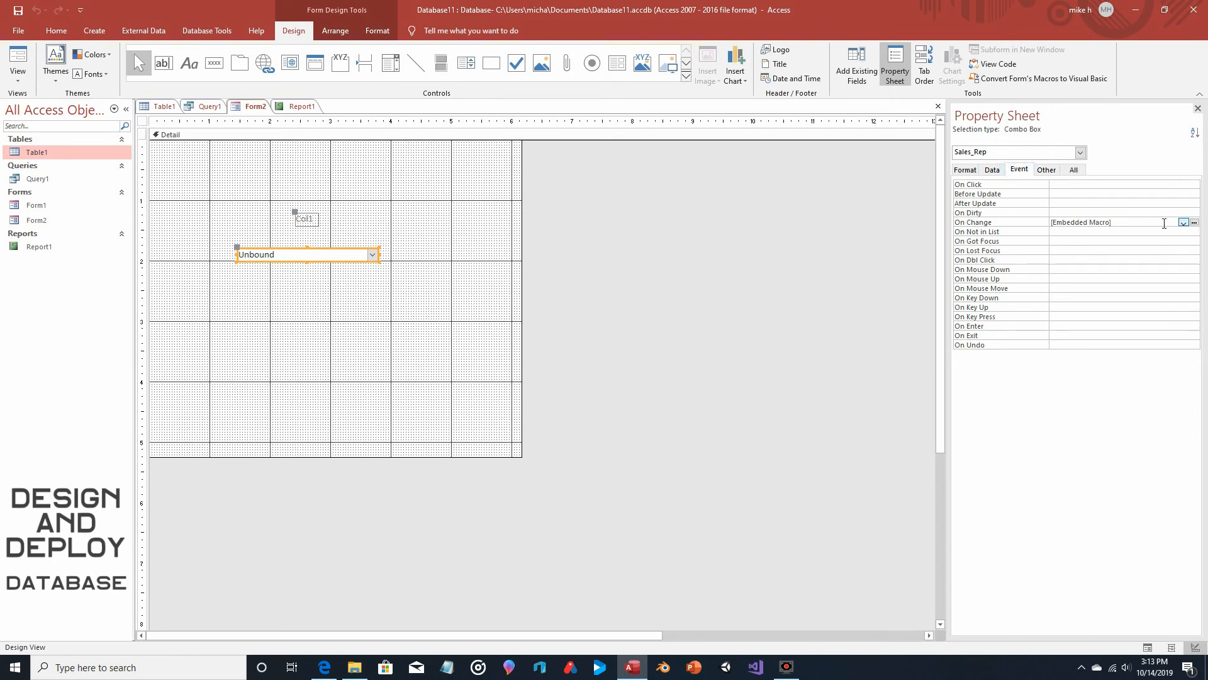
left_click(1193, 223)
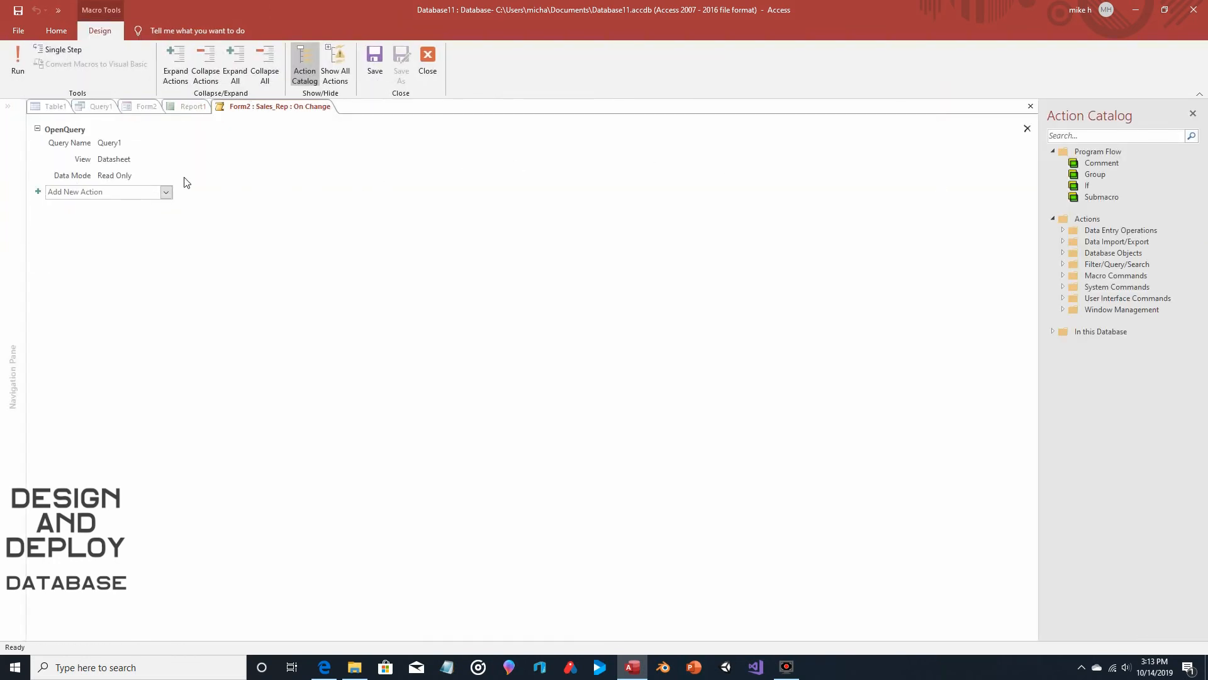
mouse_move(121, 149)
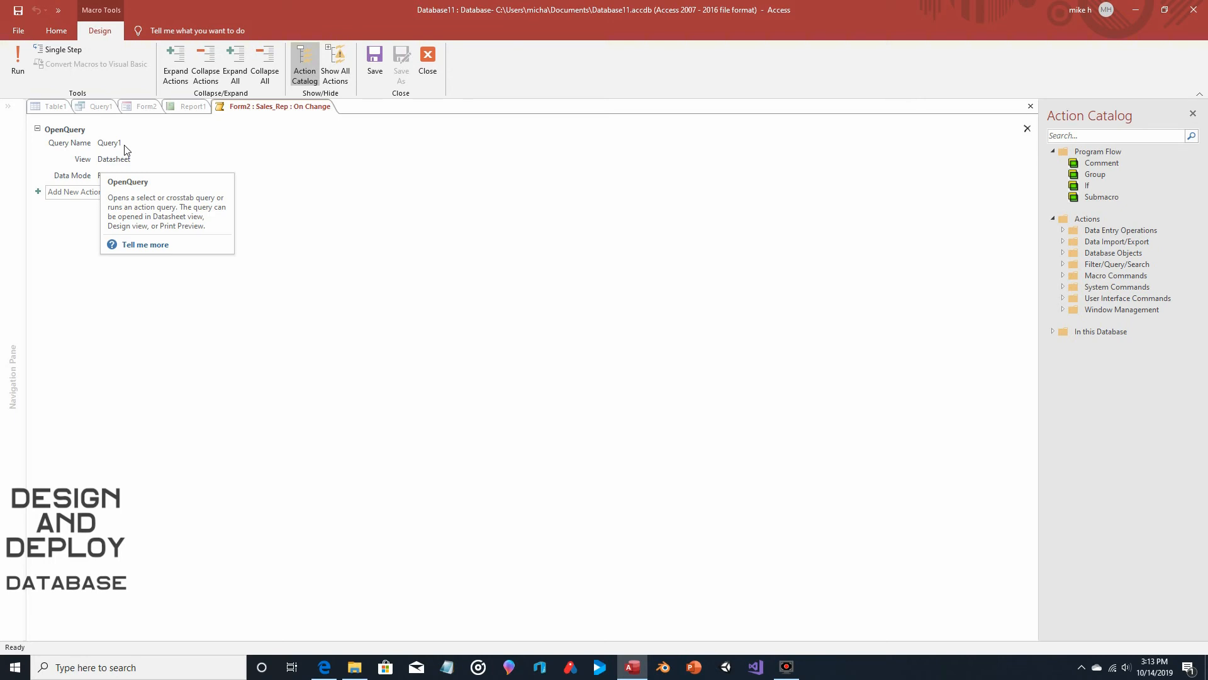
left_click(1027, 130)
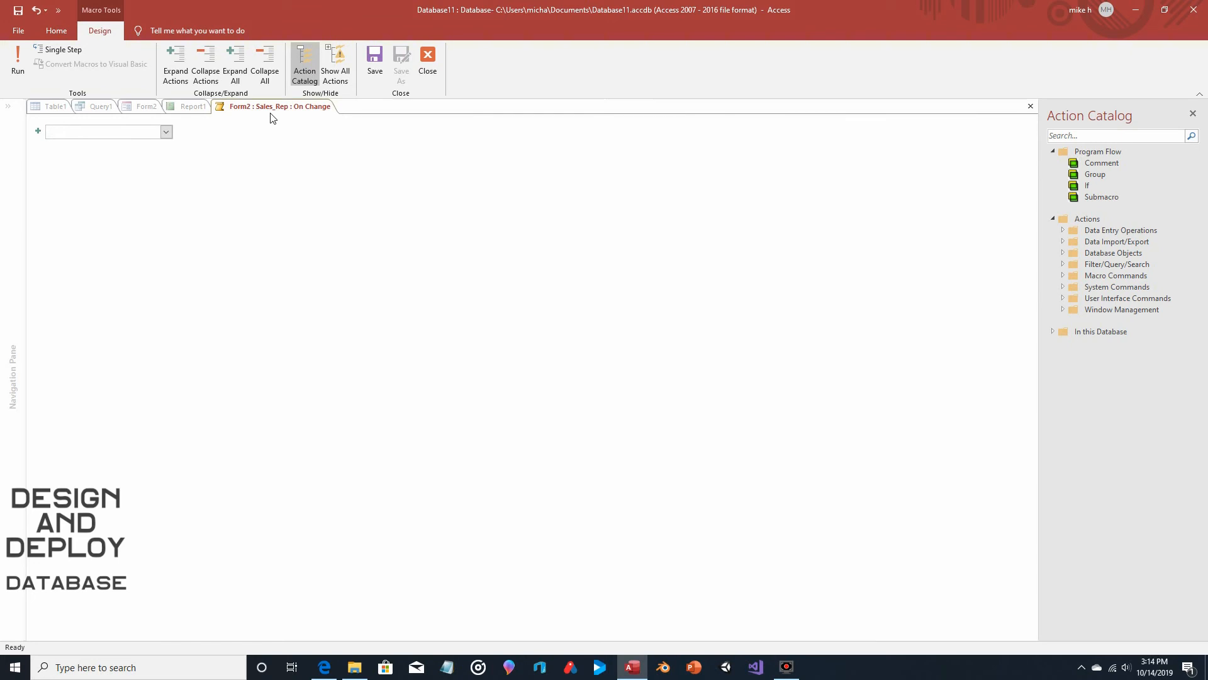
Add an OpenReport action for Report1 to the Sales_Rep On Change macro, then close the macro and keep the change.
left_click(166, 131)
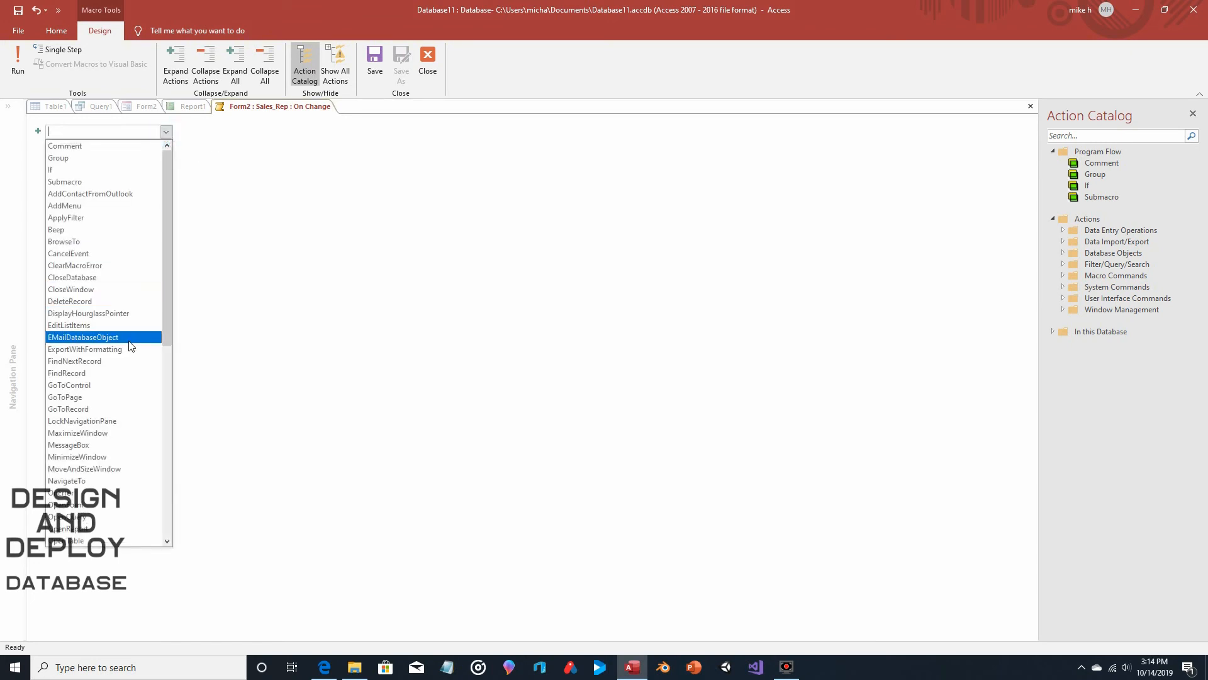
scroll(130, 348, "down", 1)
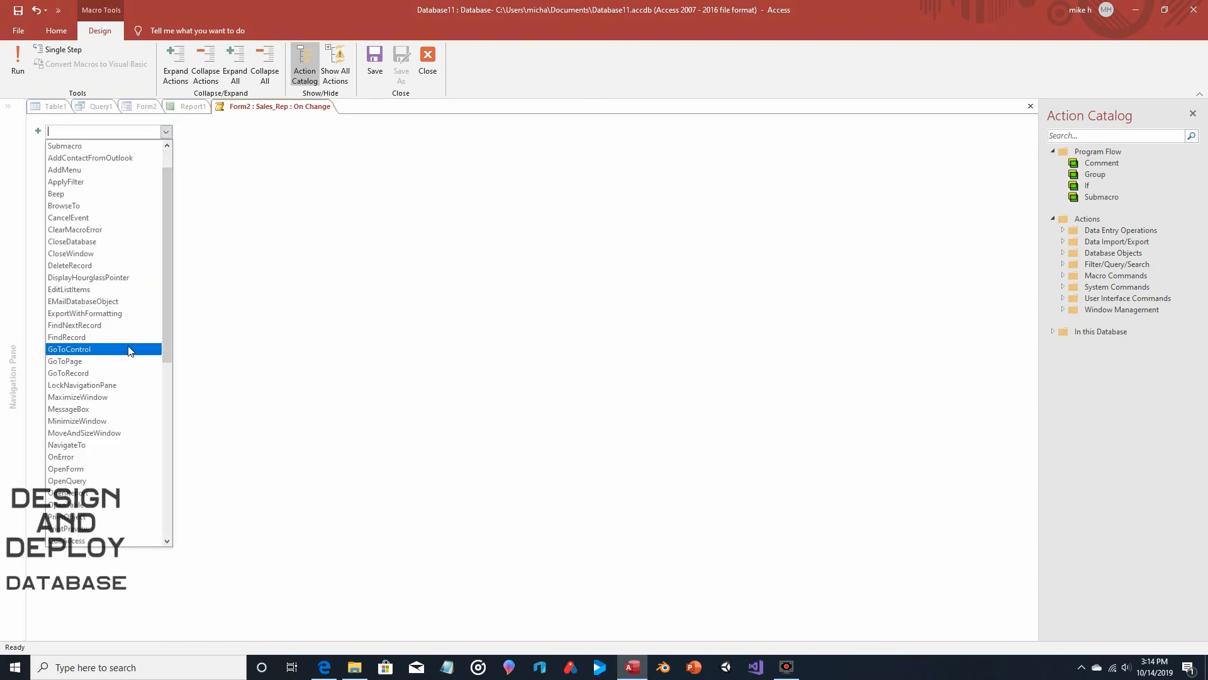
left_click(82, 492)
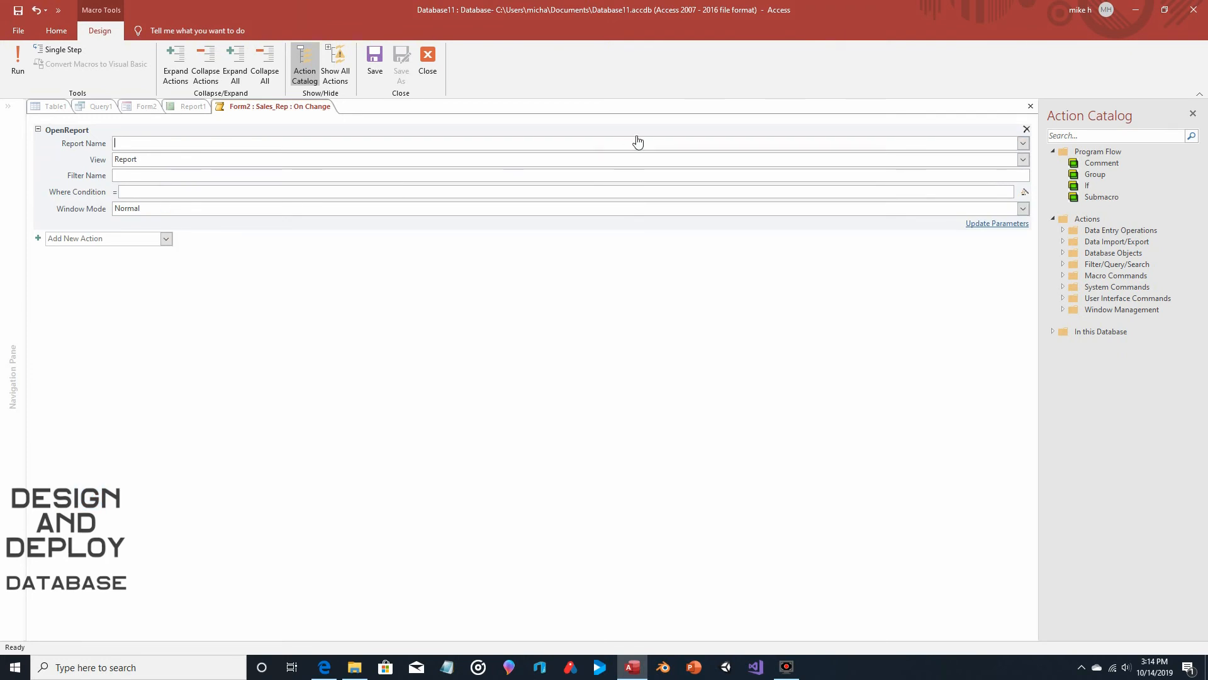
left_click(1023, 145)
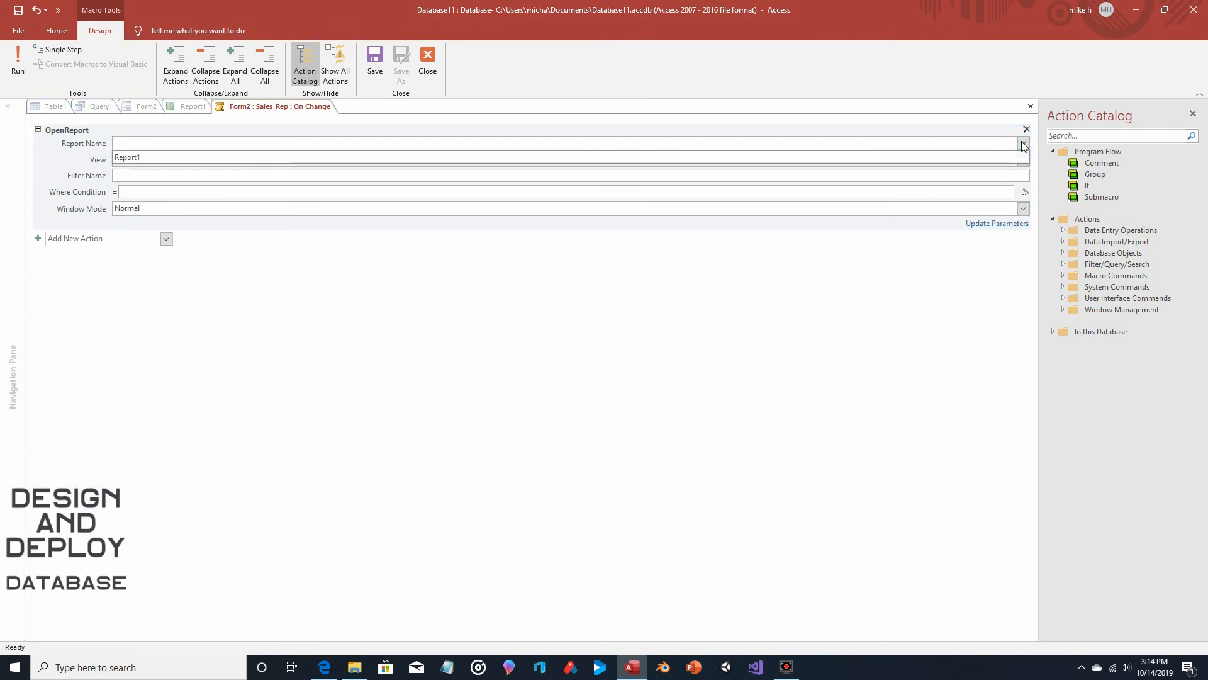
left_click(306, 162)
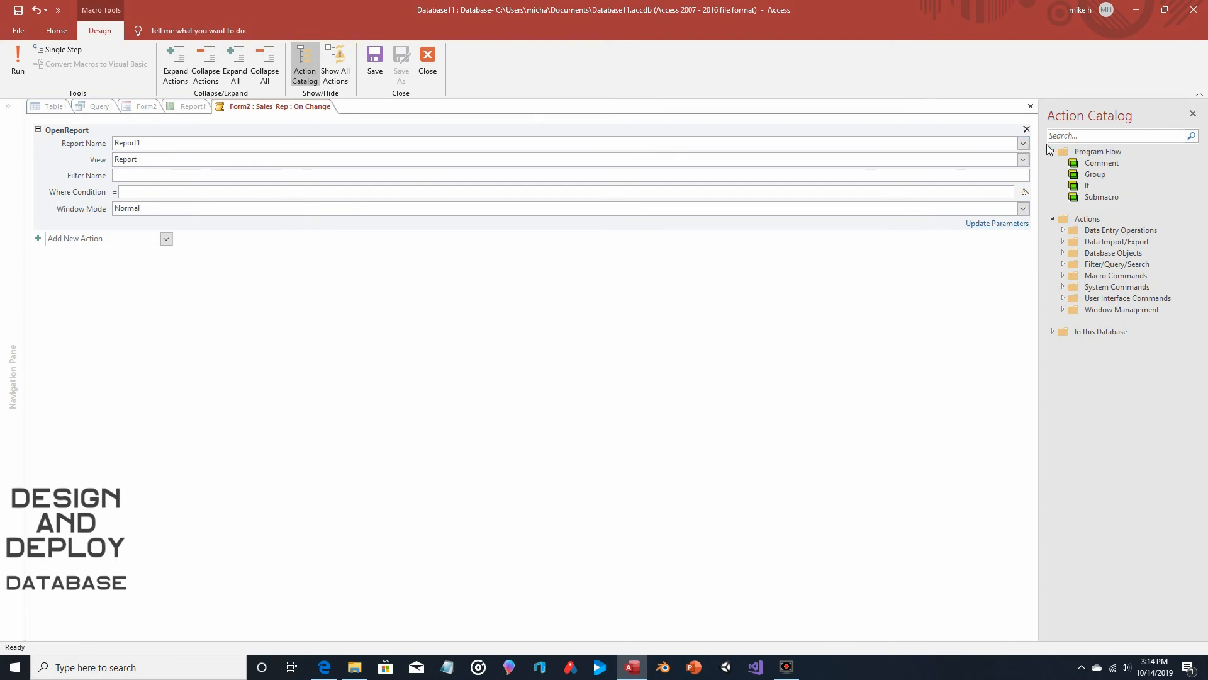
left_click(1032, 110)
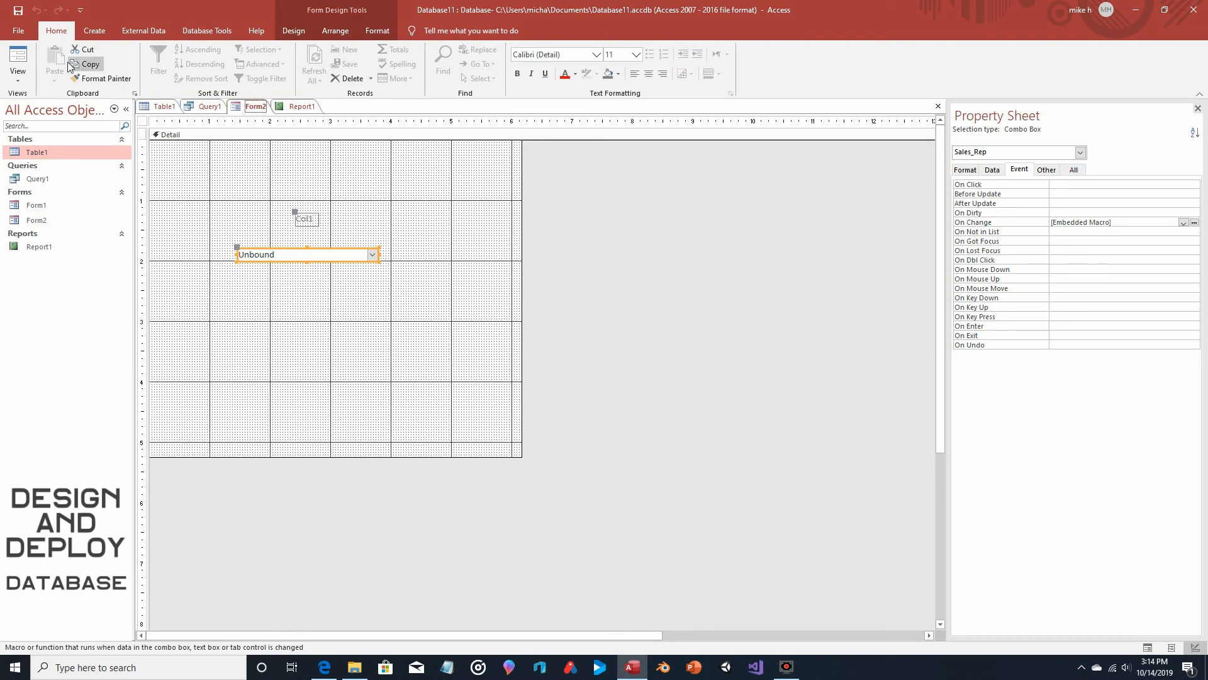
Test Form2 in Form view by choosing the second sales rep in the combo box.
left_click(19, 63)
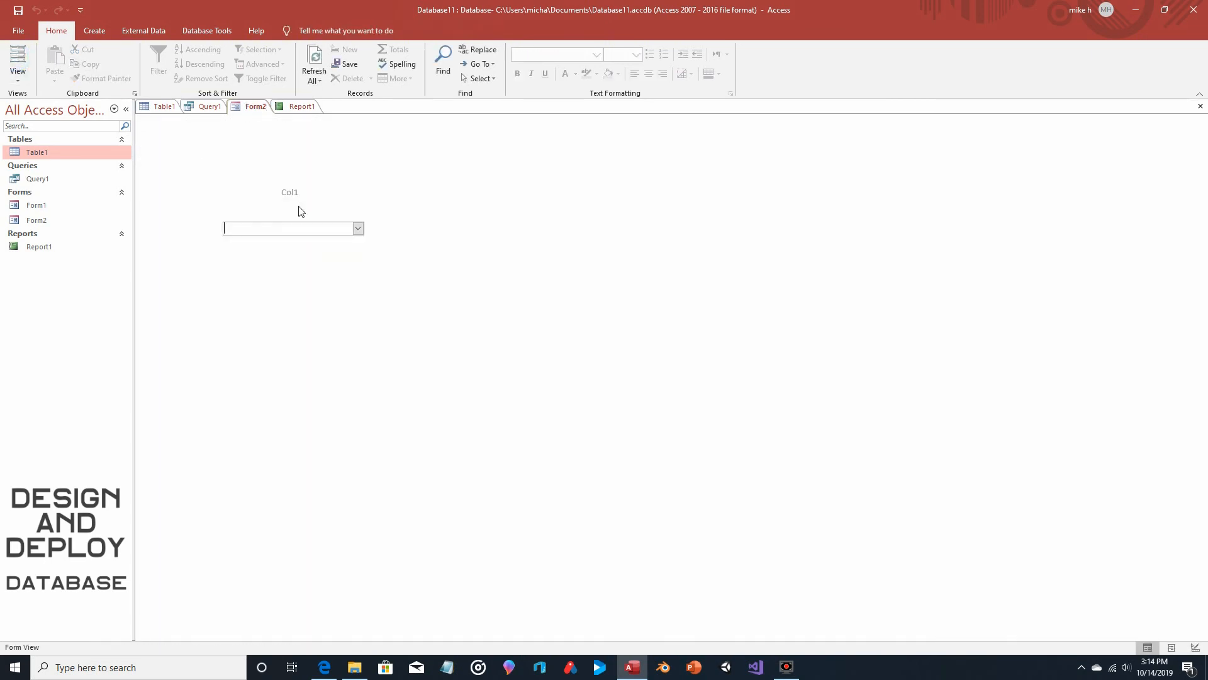
left_click(359, 230)
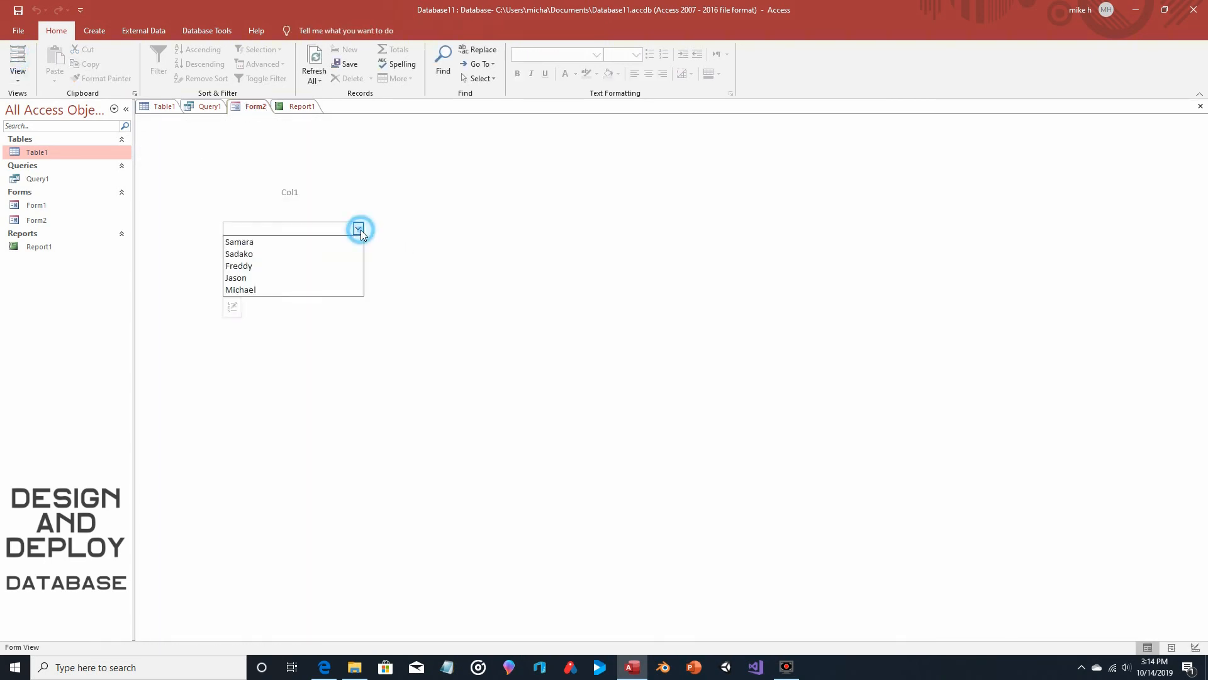
left_click(312, 254)
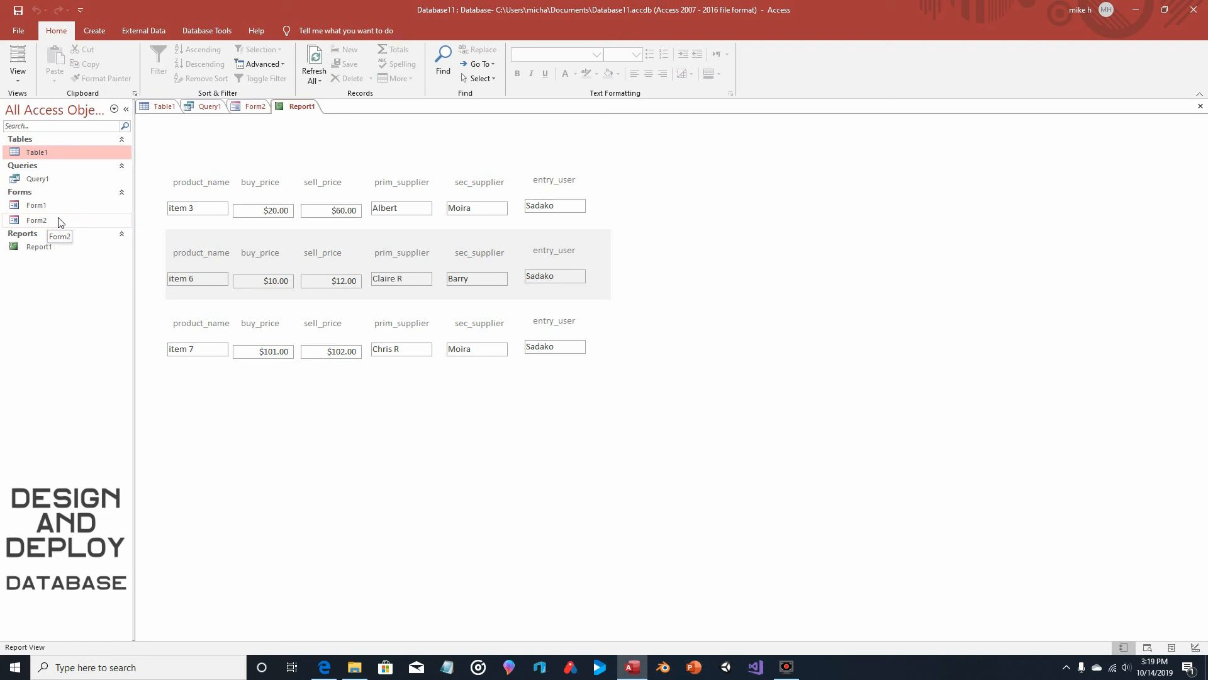
Create a new blank form and switch it to Design view.
left_click(95, 31)
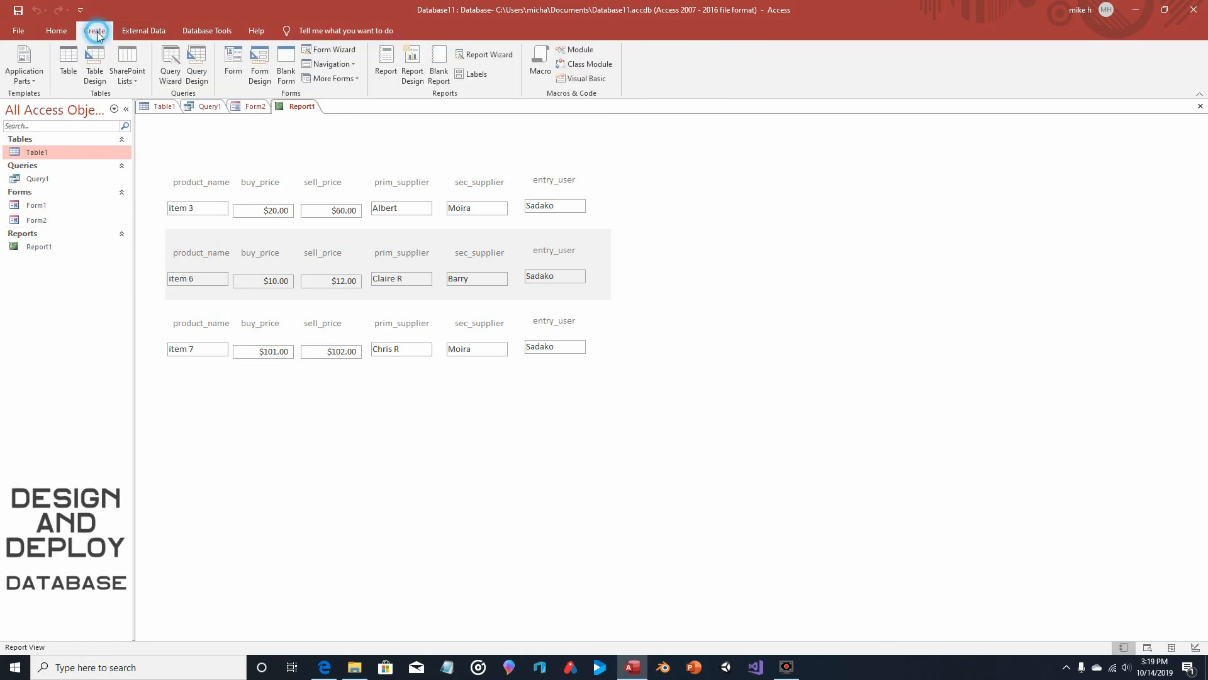
left_click(286, 63)
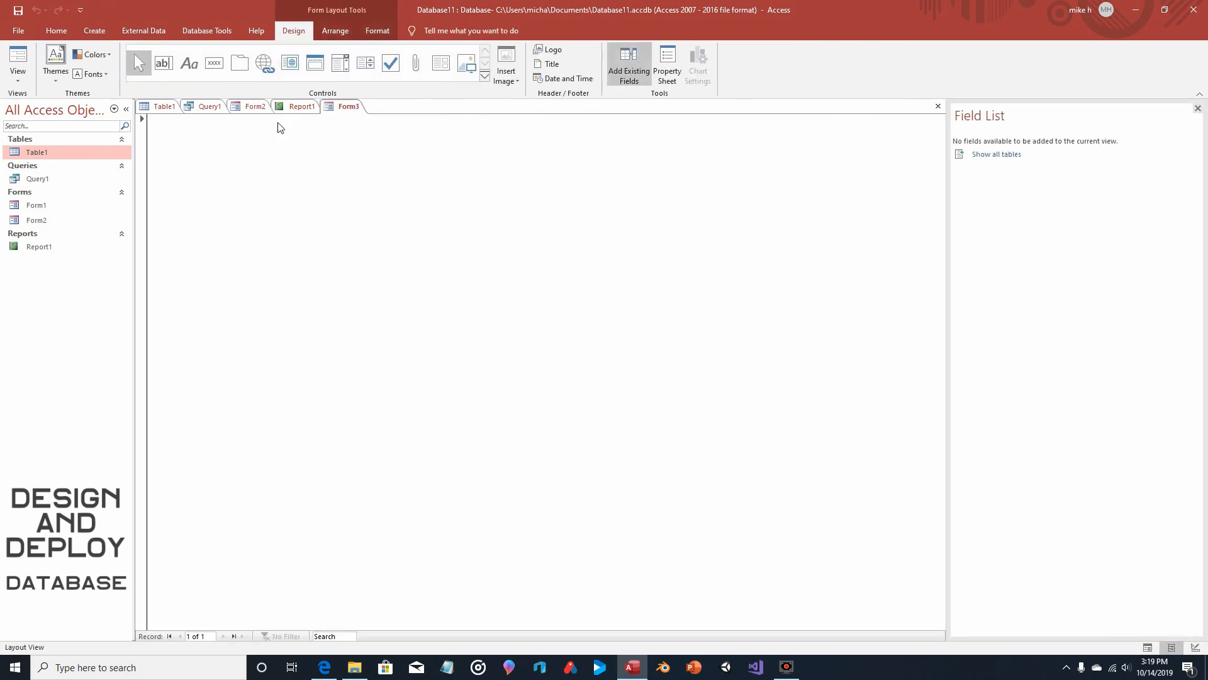
left_click(18, 75)
left_click(34, 157)
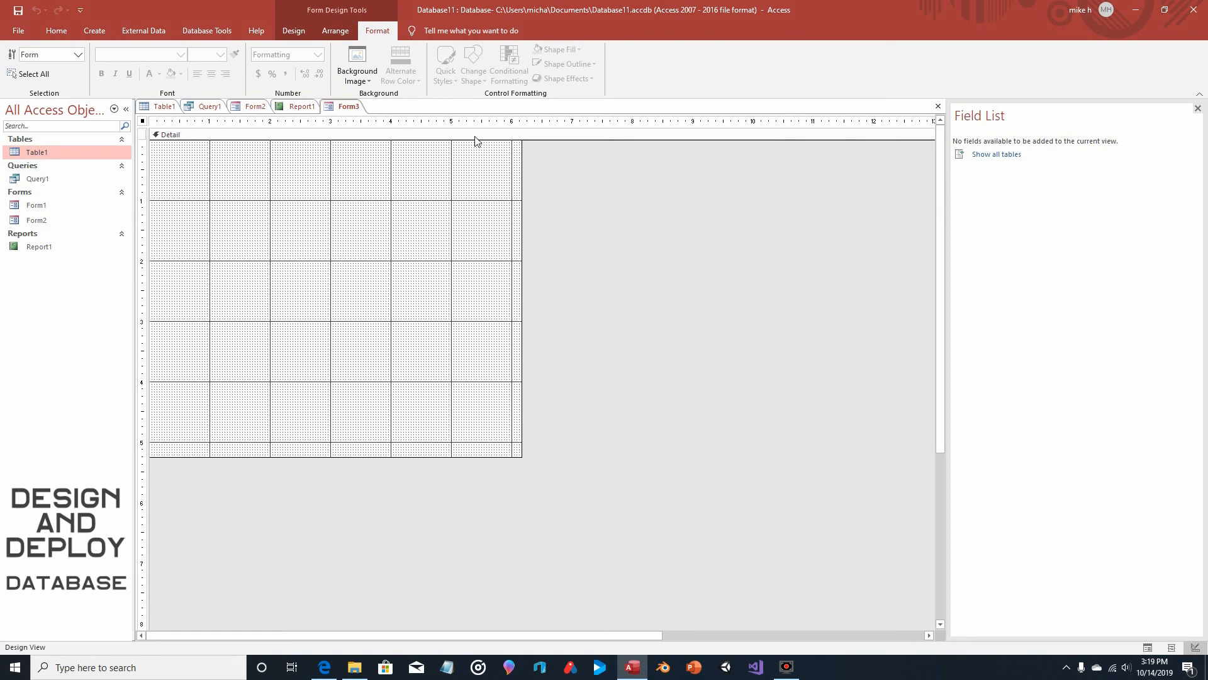
Set the new form's Navigation Buttons and Record Selectors properties to No.
left_click(293, 31)
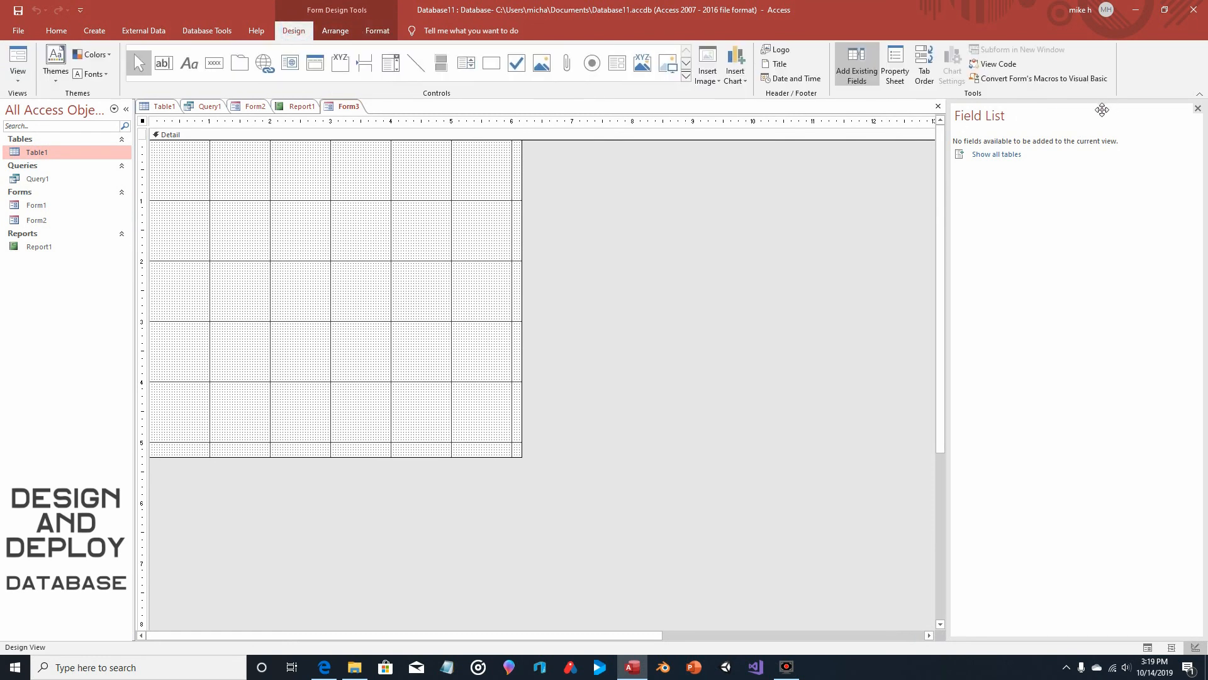
left_click(895, 68)
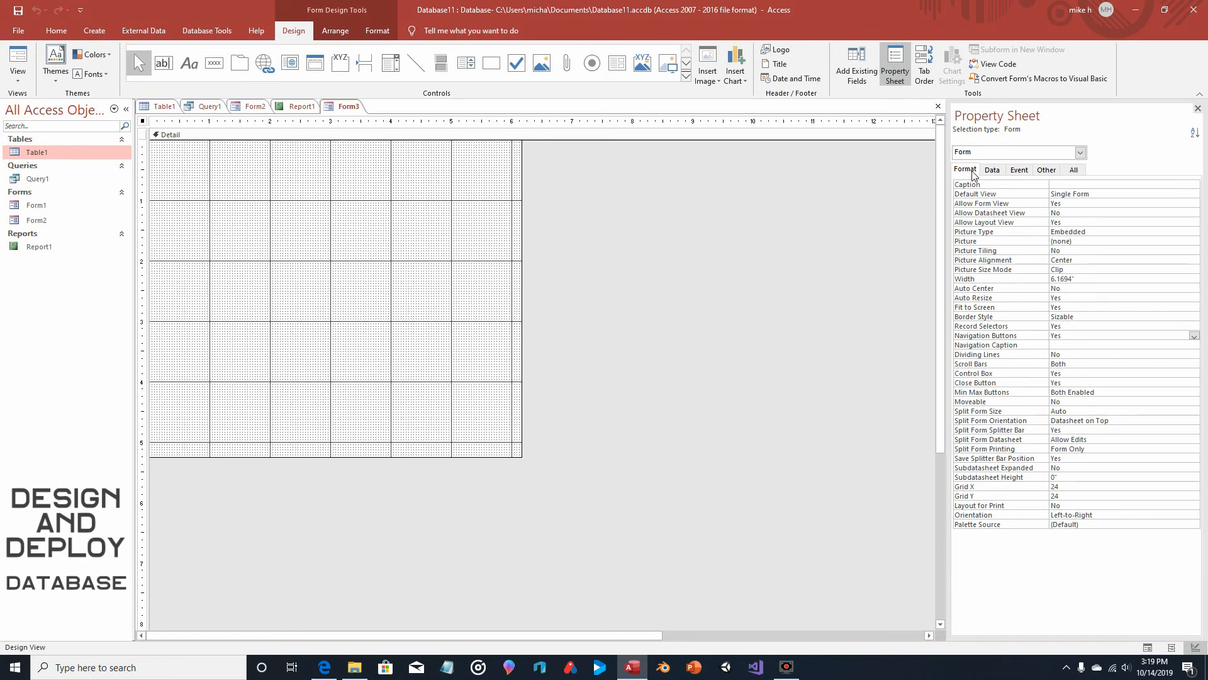
left_click(1194, 336)
left_click(1173, 354)
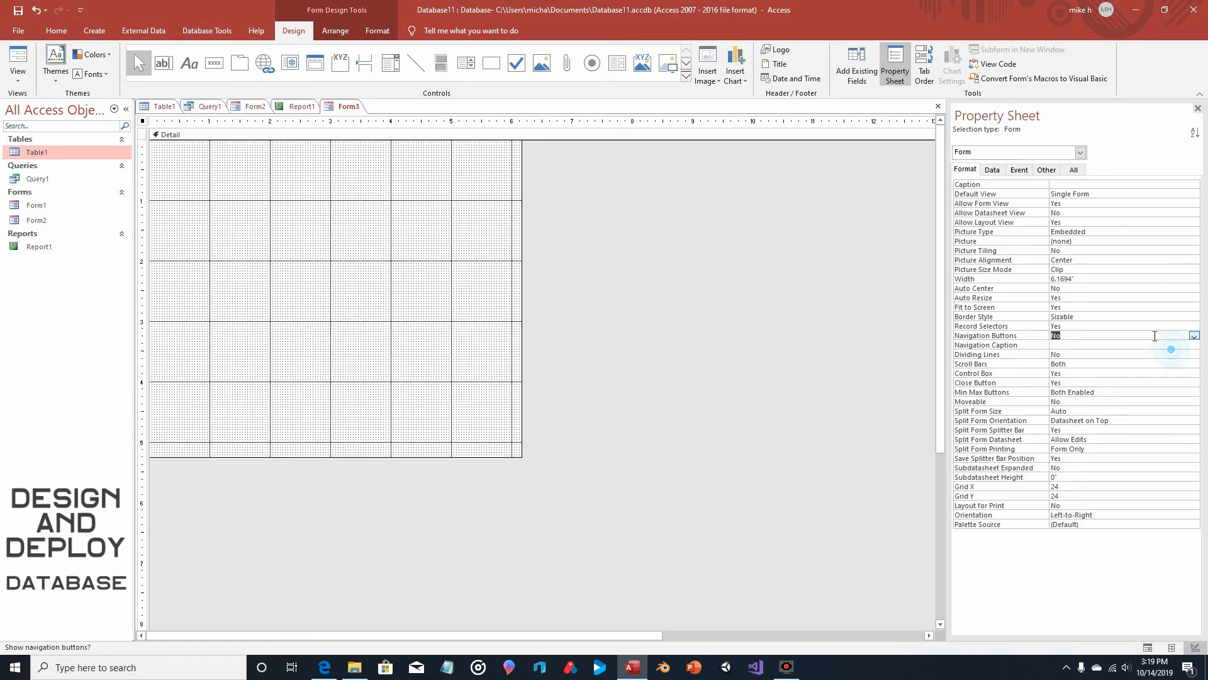
left_click(1143, 327)
left_click(1194, 327)
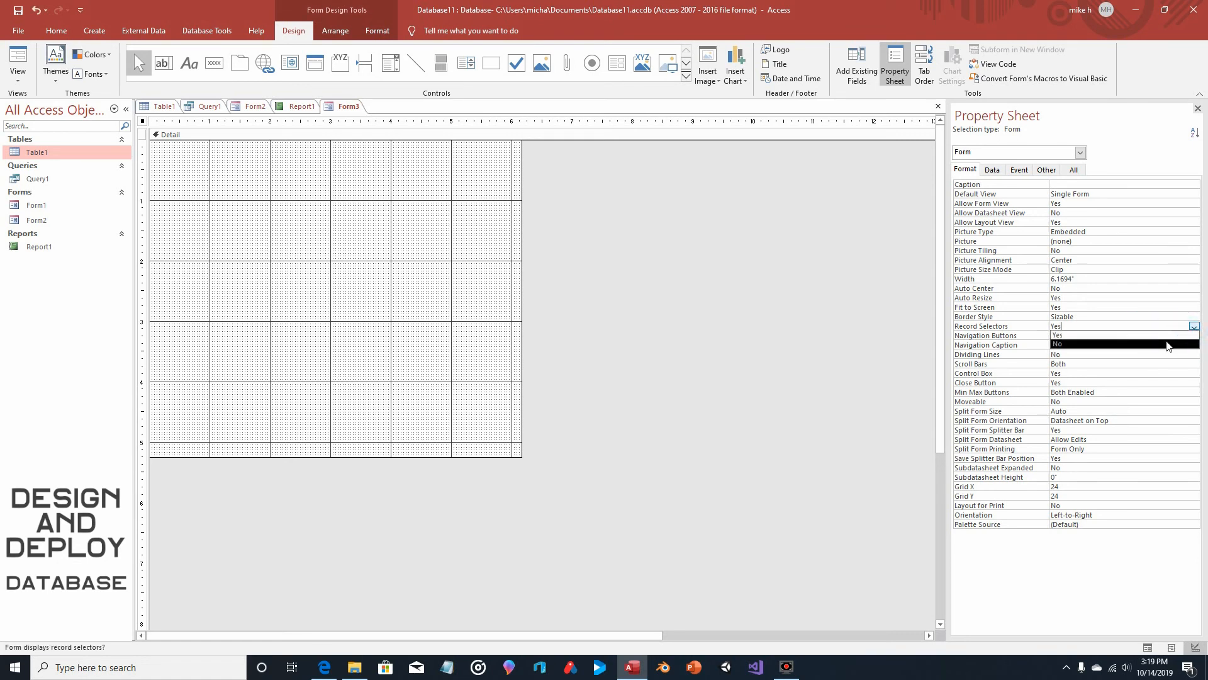
left_click(1165, 344)
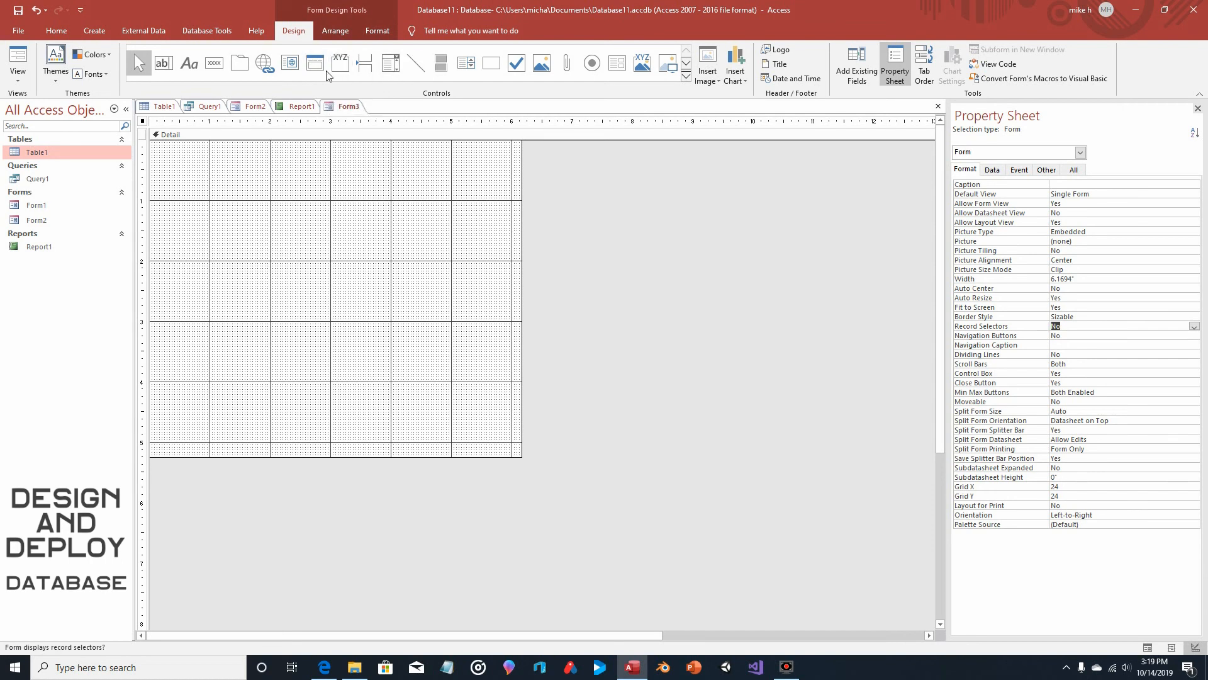
Draw a command button about 1.4 by 0.5 inches, 2 inches across and 1 inch down the Detail section, without using the wizard.
left_click(214, 63)
left_click_drag(270, 200, 357, 239)
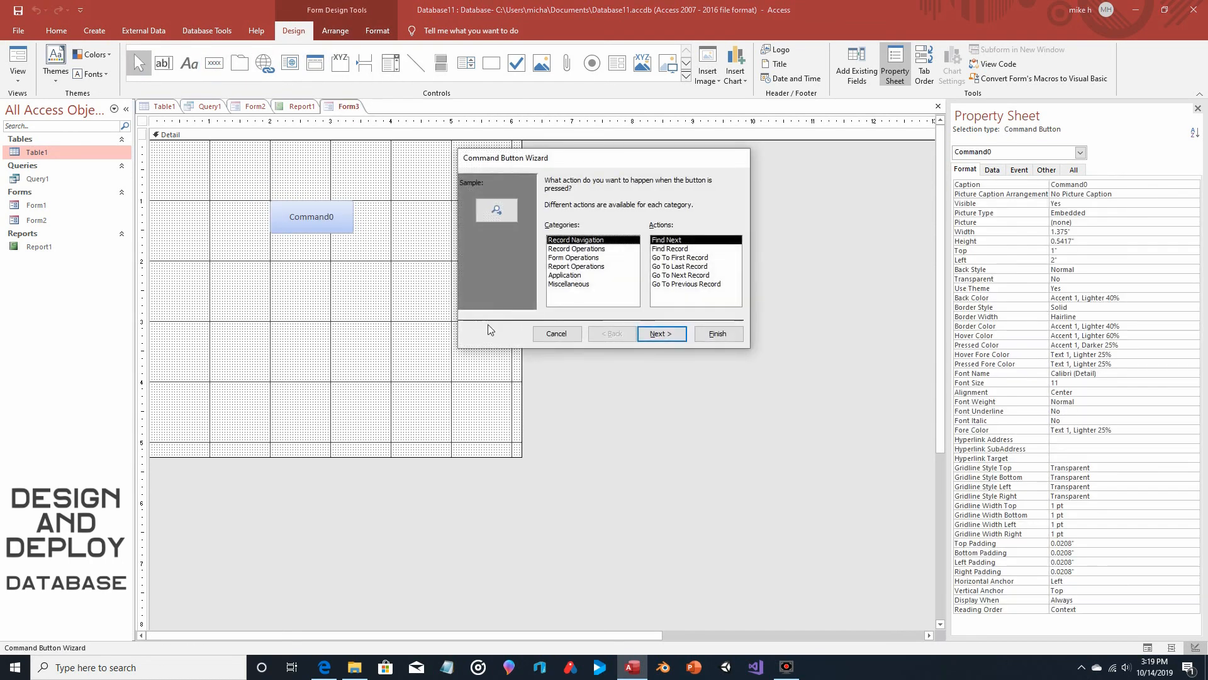
left_click(553, 329)
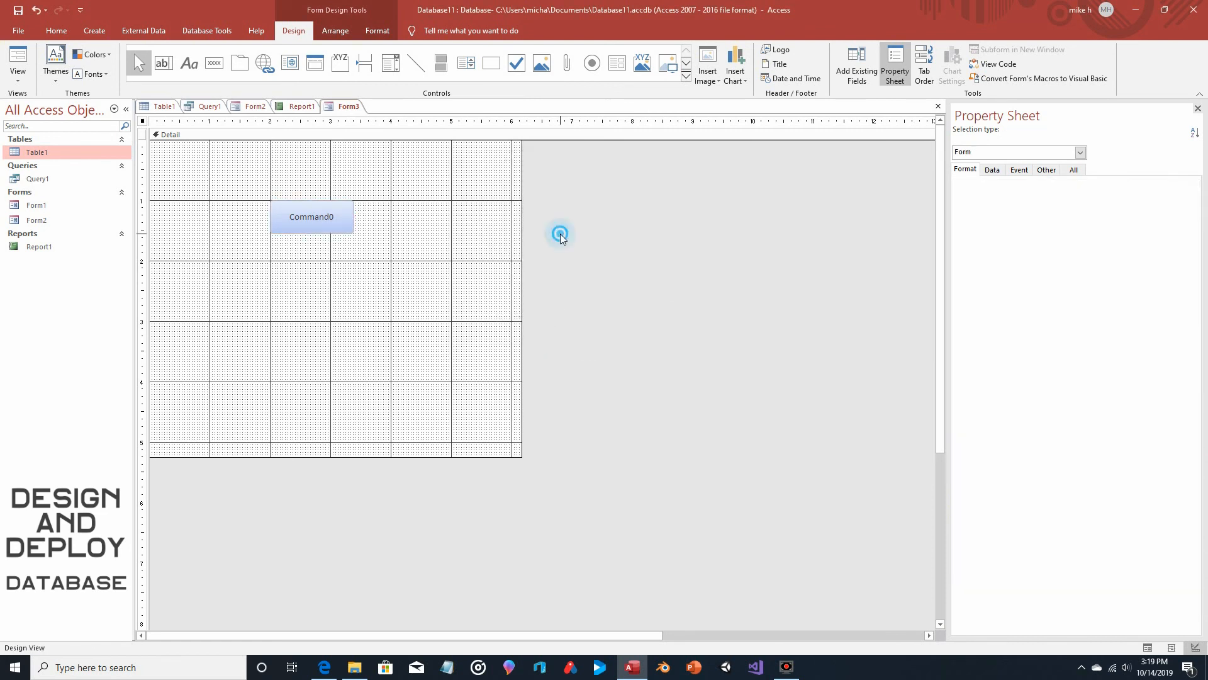
Build an embedded macro for the command button's On Click event with an OpenForm action for Form1, and close it keeping the change.
left_click(315, 214)
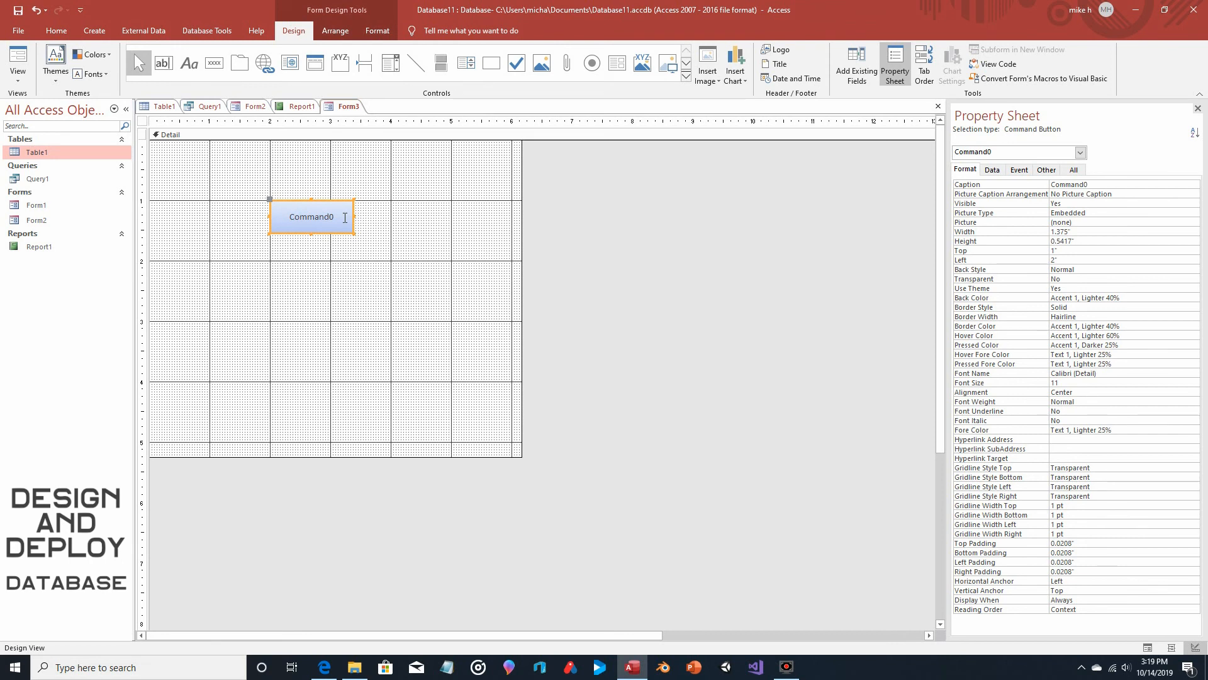
left_click(1018, 170)
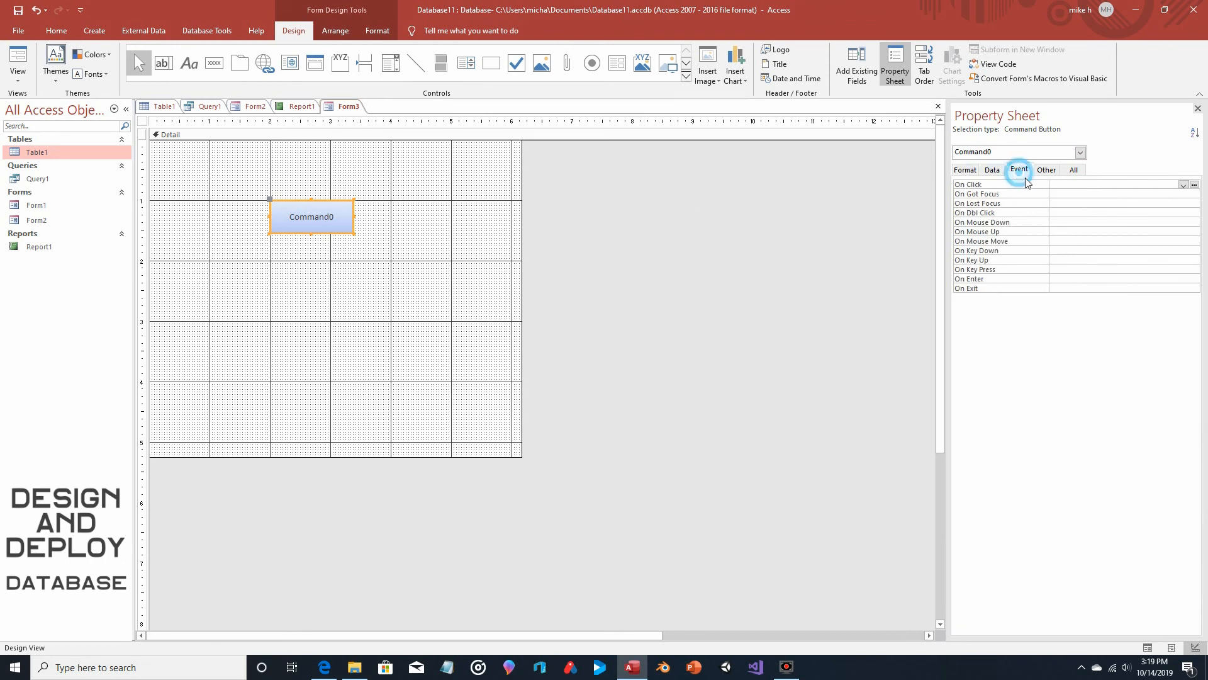
left_click(1195, 186)
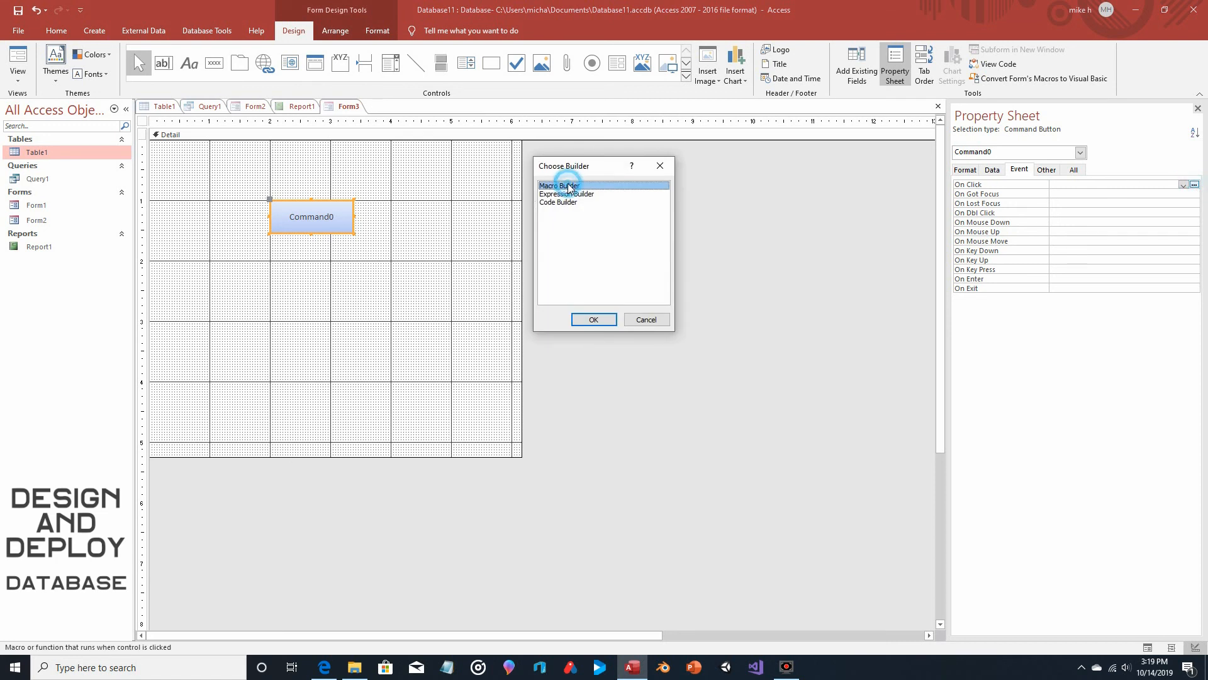
double_click(569, 186)
left_click(166, 132)
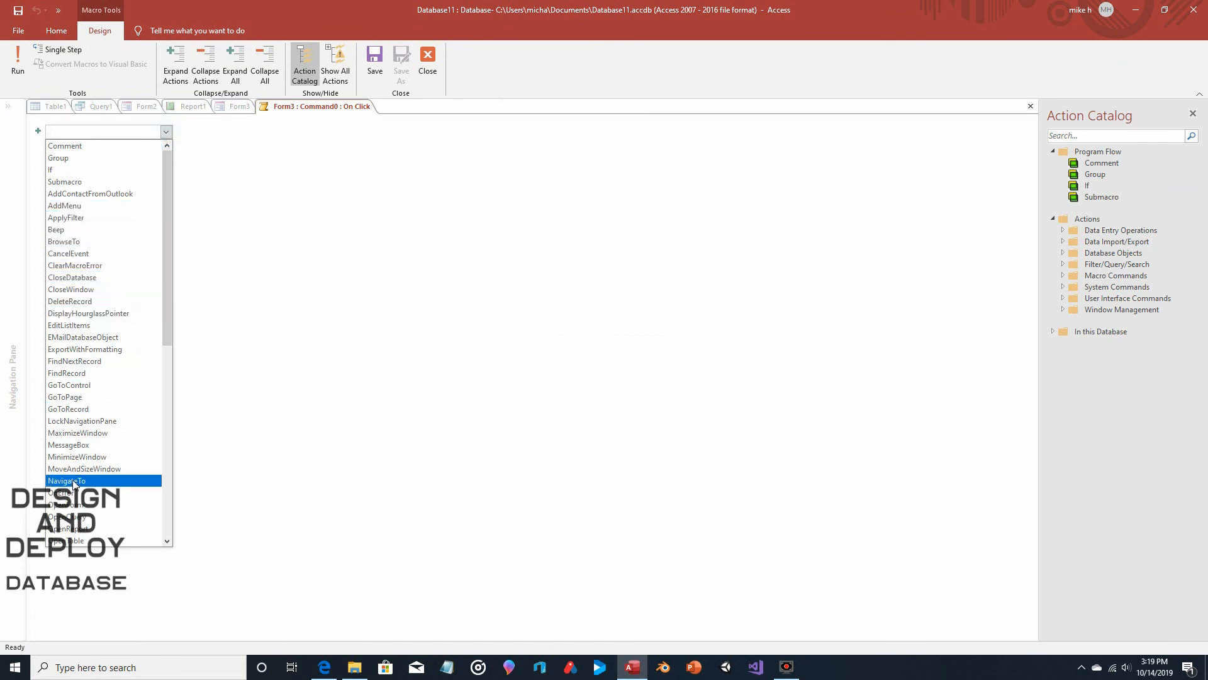
left_click(76, 504)
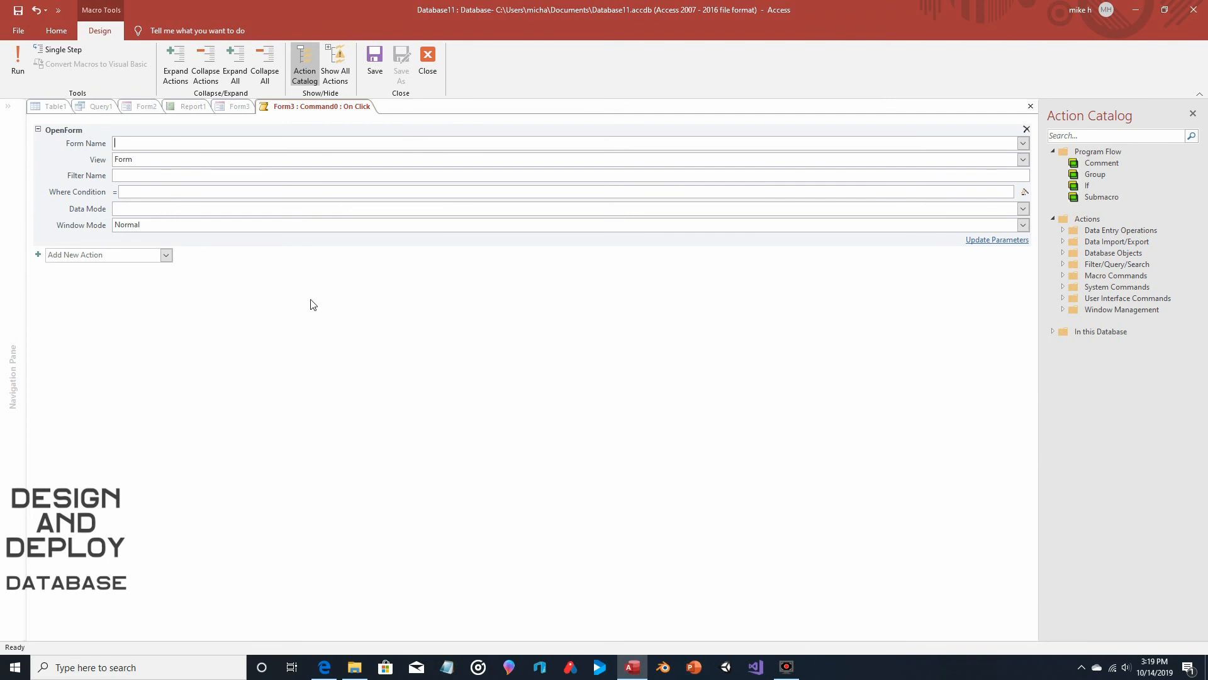
left_click(1024, 143)
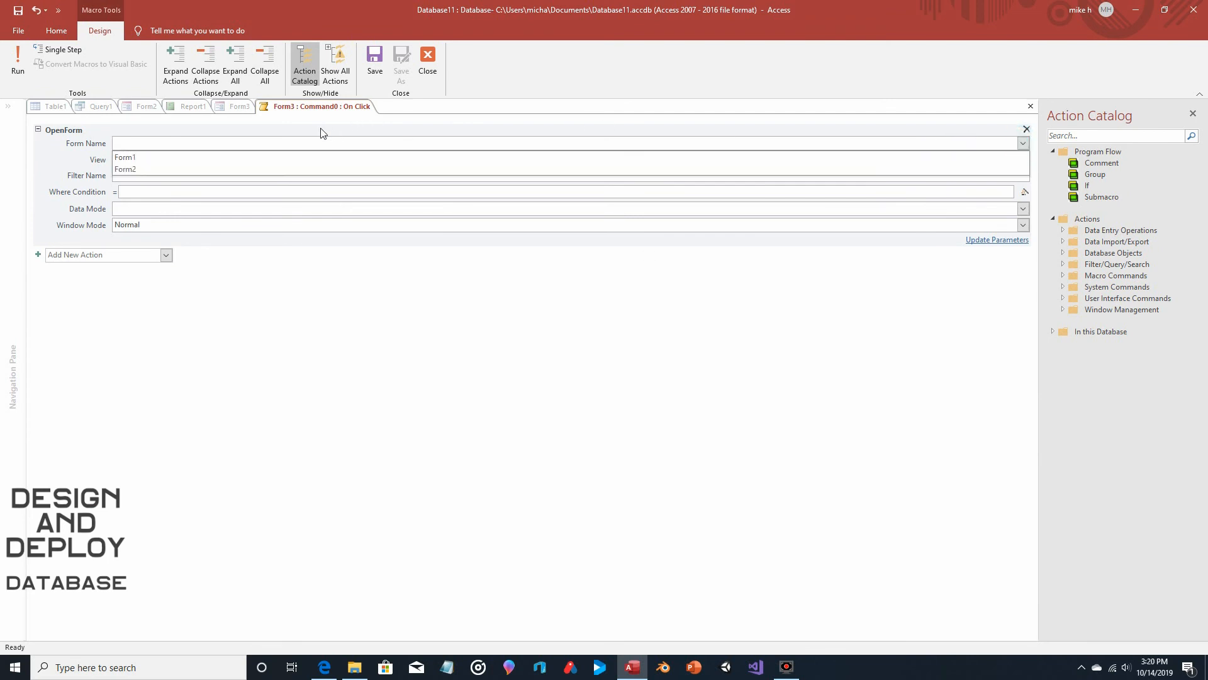
left_click(273, 158)
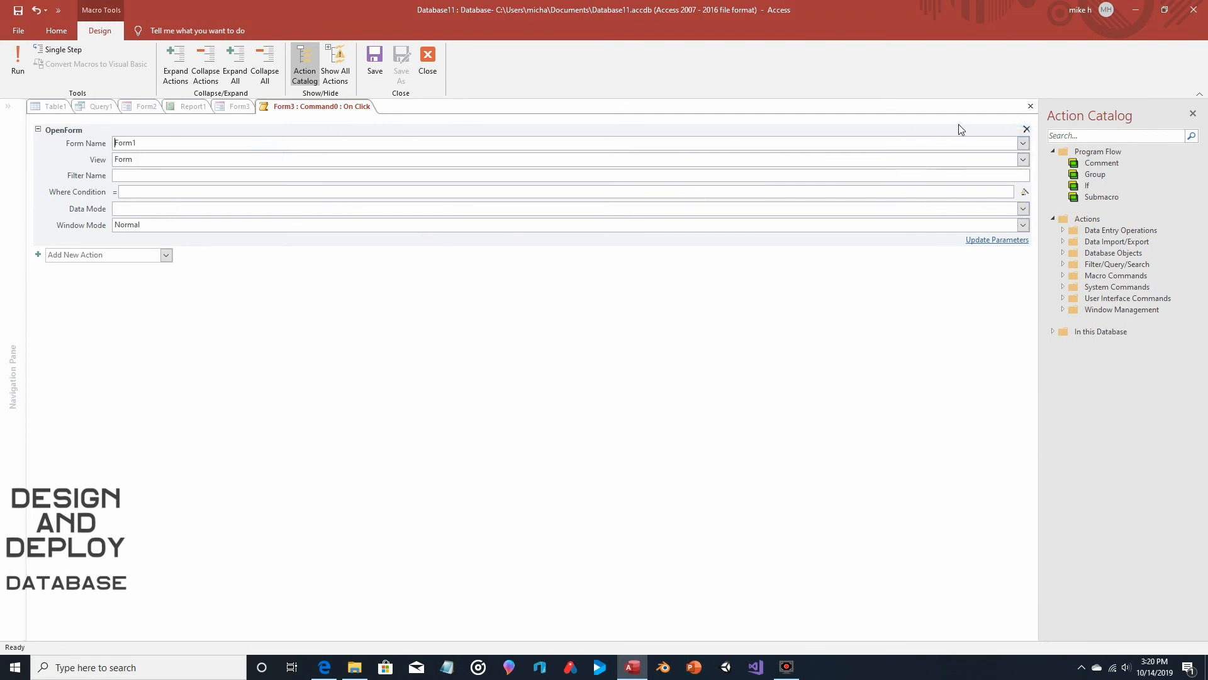
left_click(1030, 106)
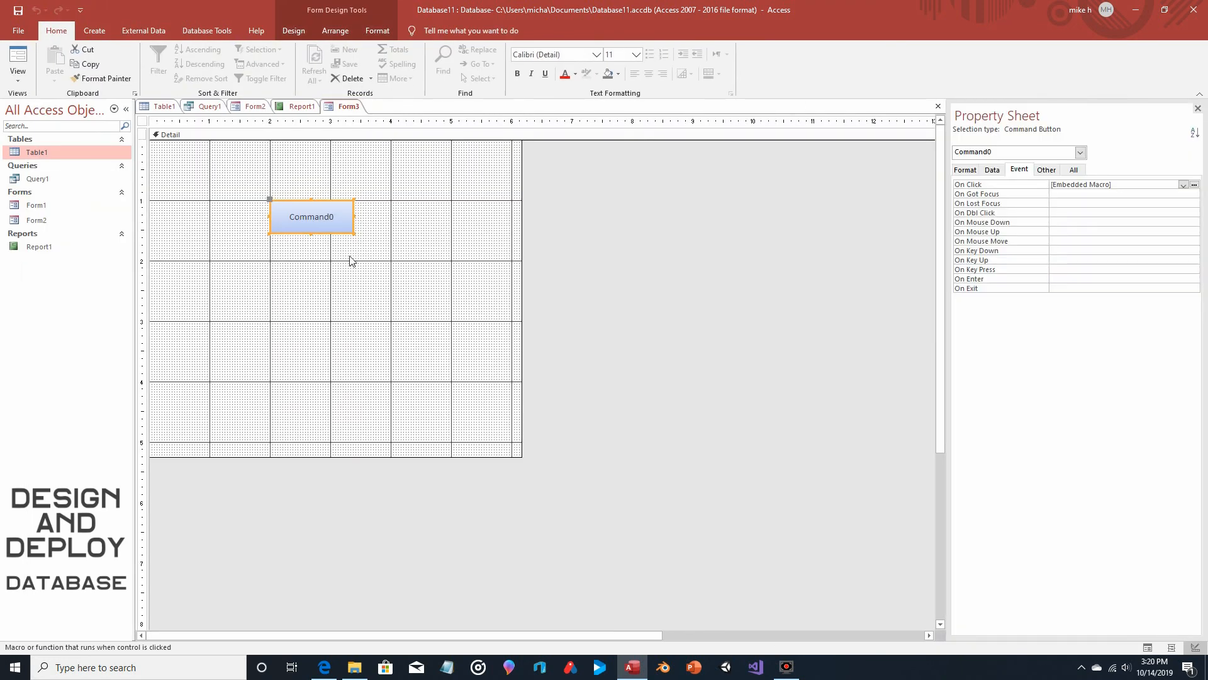
Save the new form with the name Main_Menu.
left_click(17, 11)
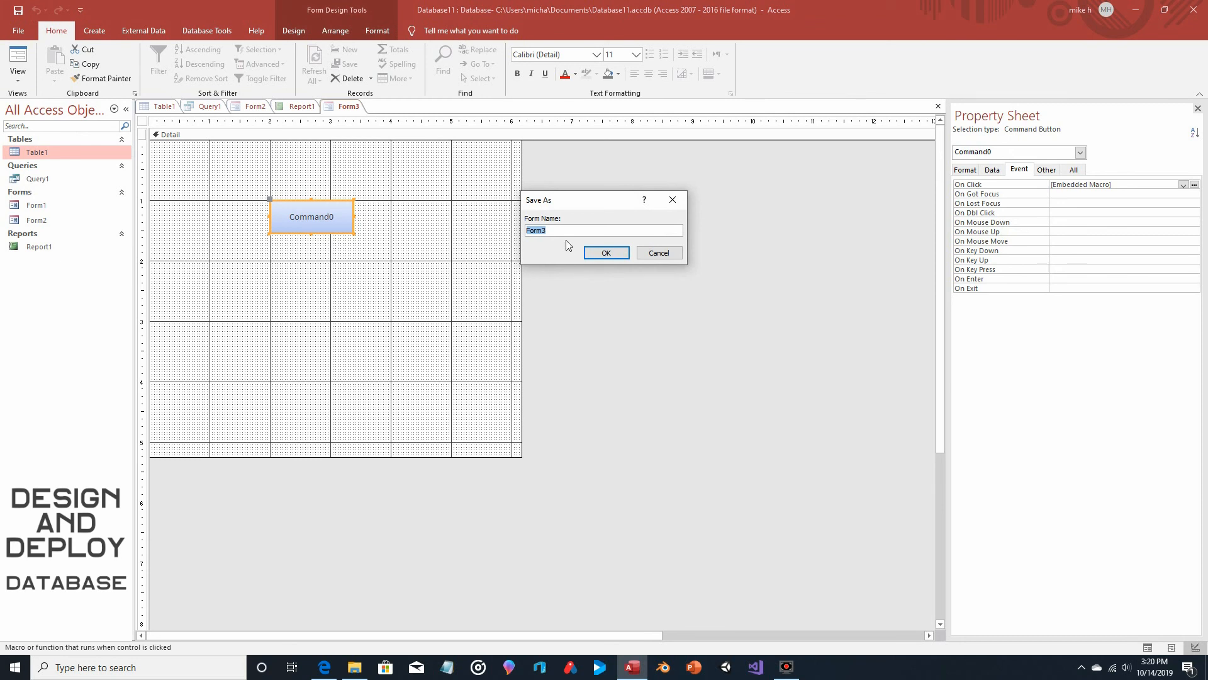
type("Main_Menu")
left_click(606, 255)
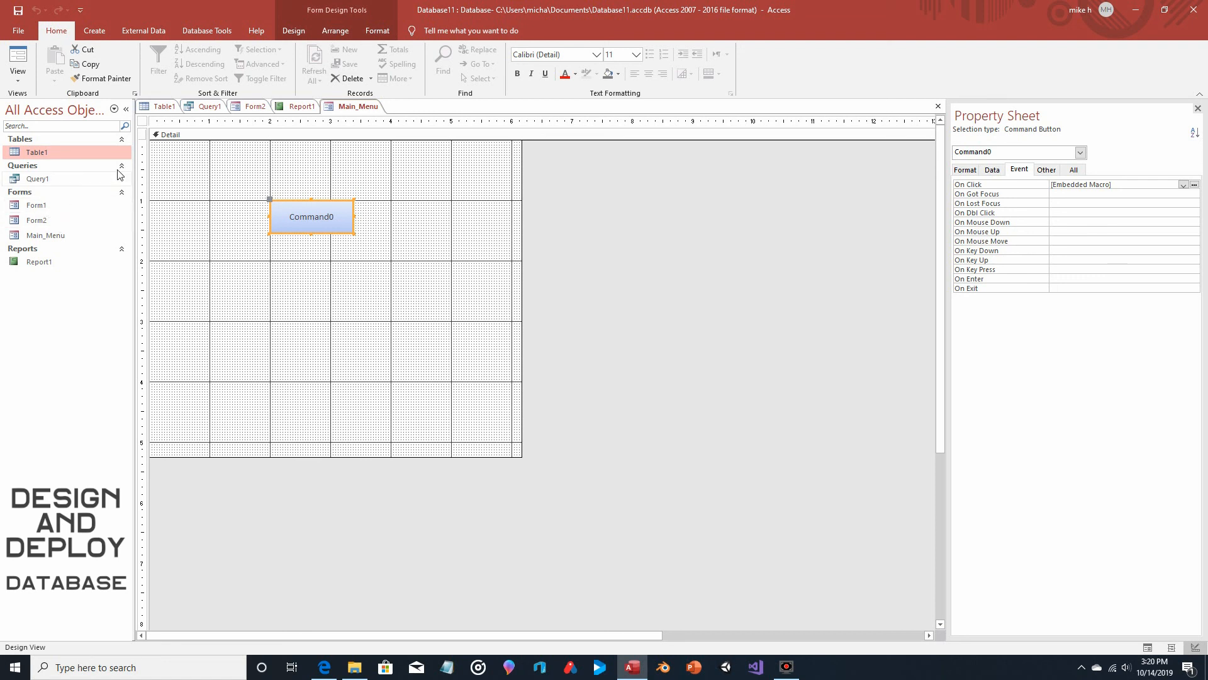
Test the command button in Form view by opening Form1 from it, and close Form1.
left_click(20, 56)
left_click(300, 196)
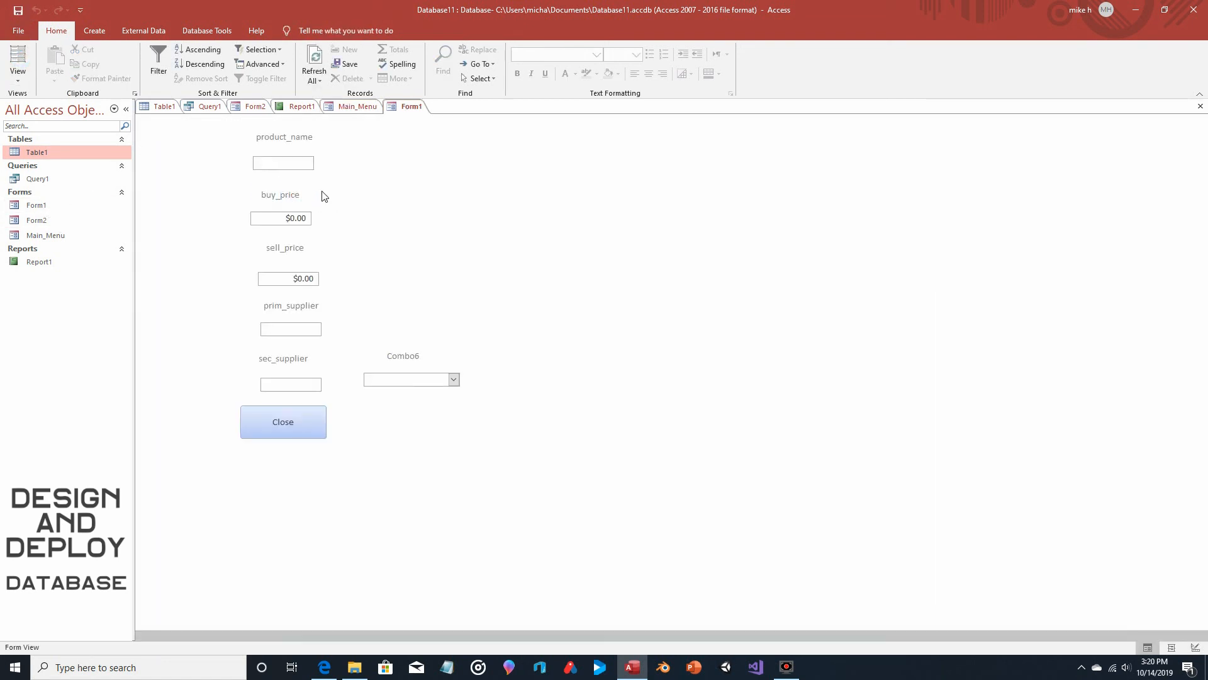
left_click(1200, 106)
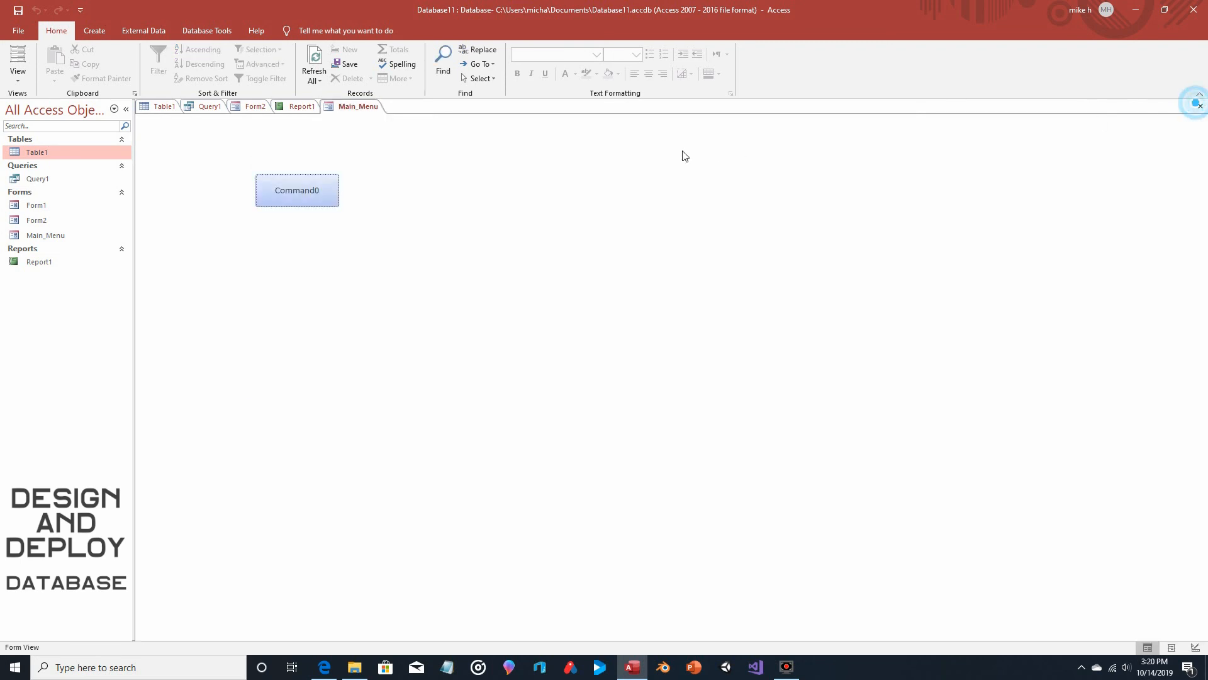
Return Main_Menu to Design view and change the command button's caption to "Add Record".
left_click(18, 77)
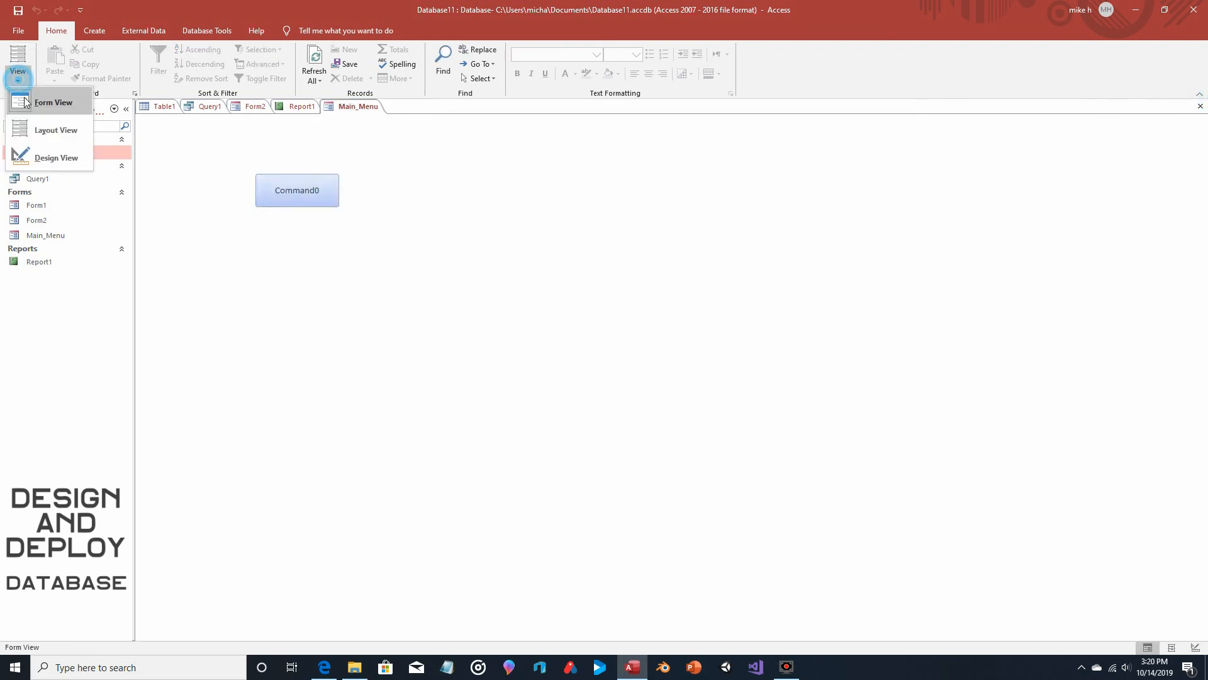
left_click(34, 157)
left_click(337, 214)
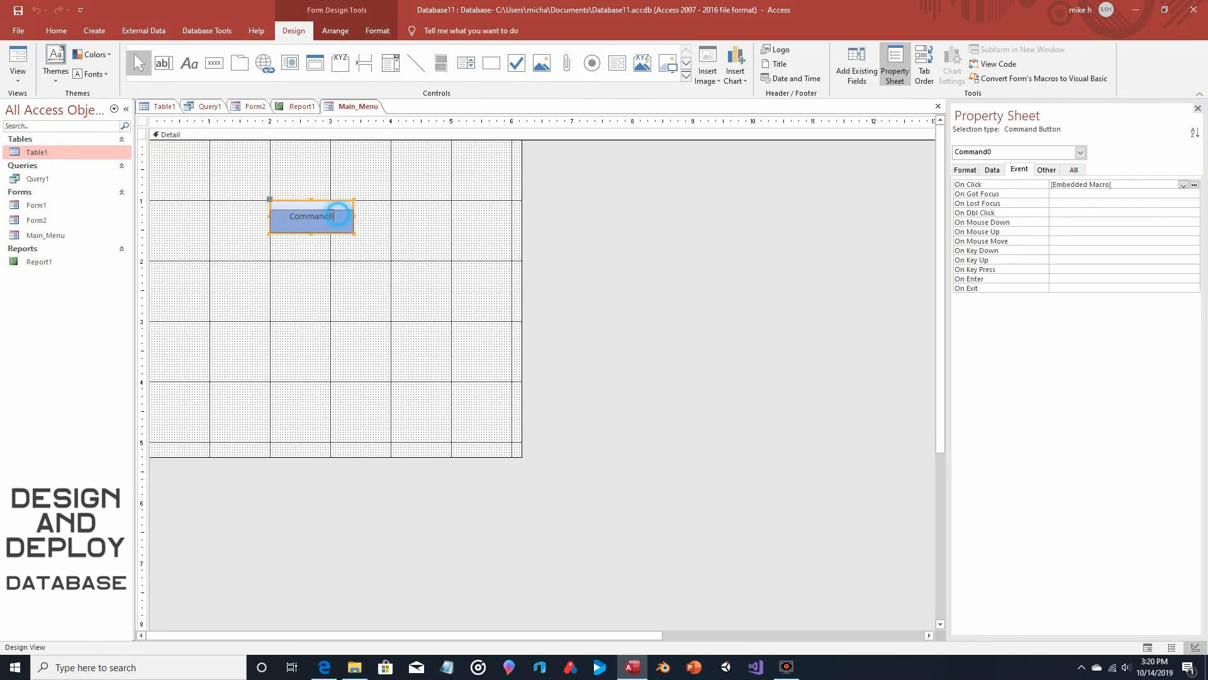
left_click_drag(336, 214, 296, 214)
key("BackSpace")
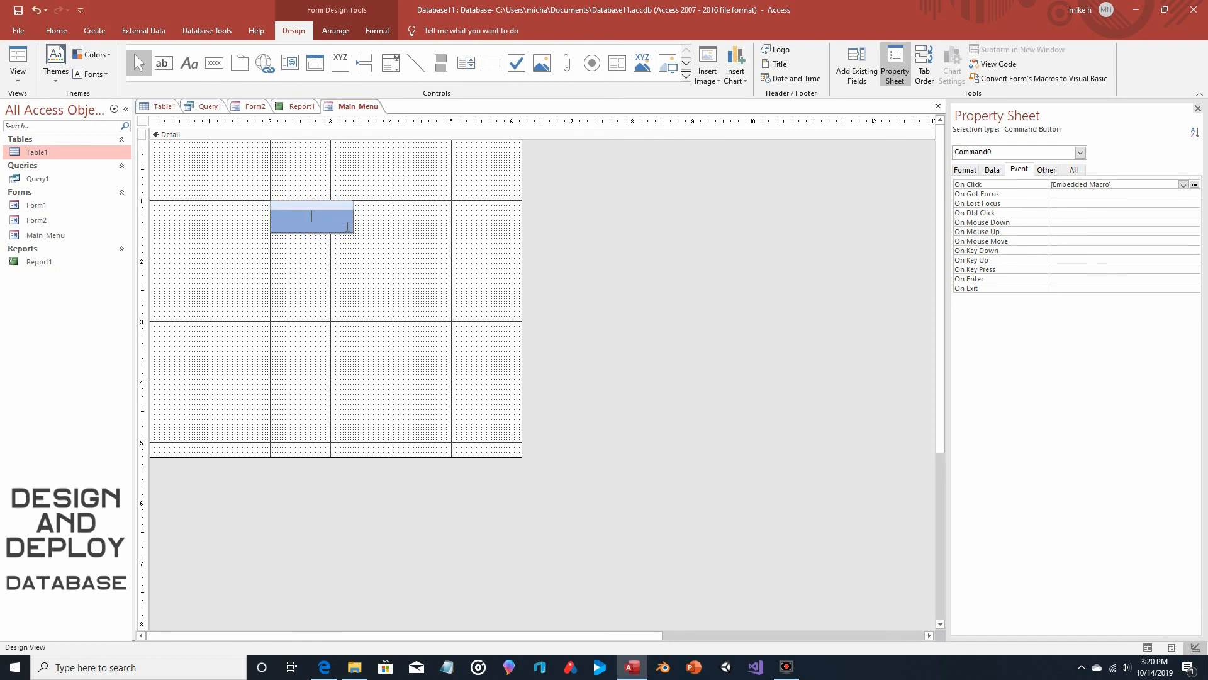
type("Add Record")
left_click(411, 216)
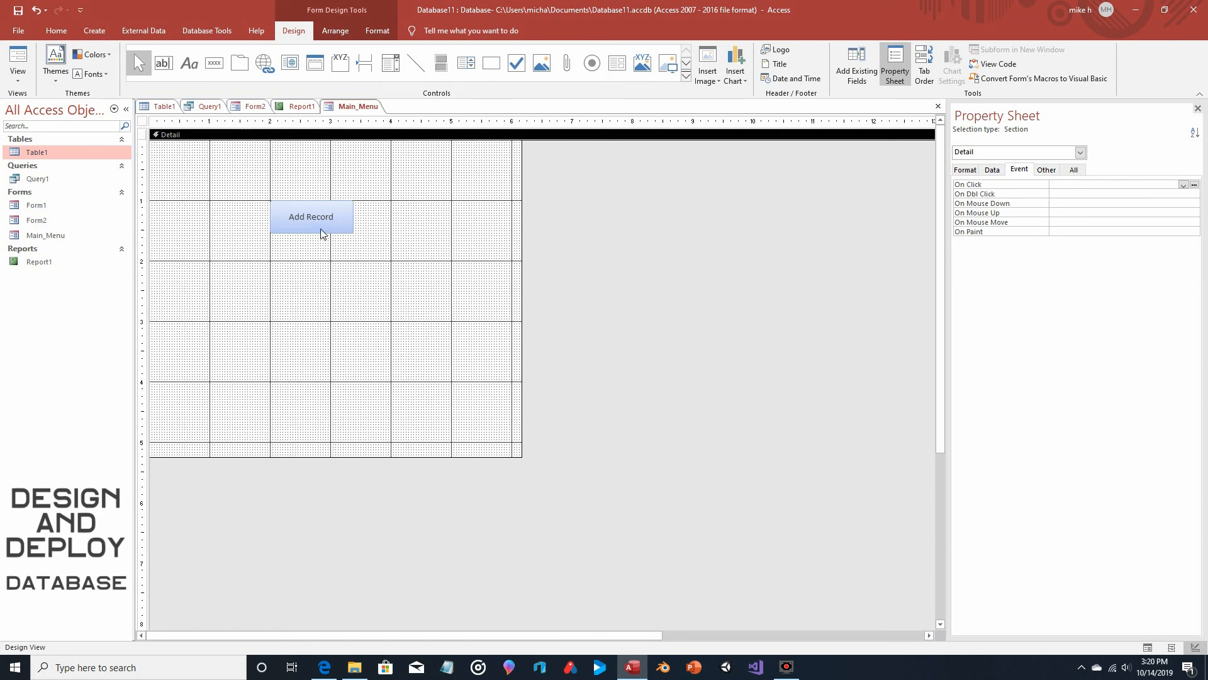
Draw a command button about 1.4 by 0.5 inches below Add Record without using the wizard, and caption it "Reports".
left_click(214, 63)
left_click_drag(271, 272, 356, 307)
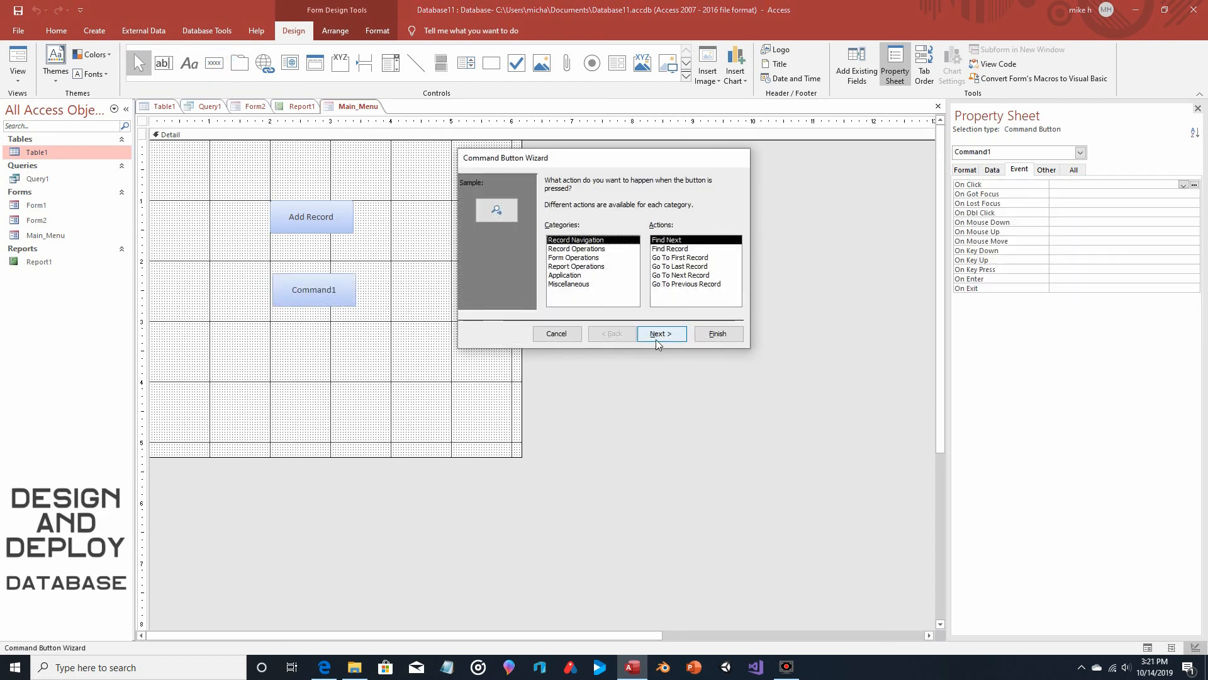
left_click(556, 334)
left_click(346, 291)
left_click_drag(346, 290, 295, 291)
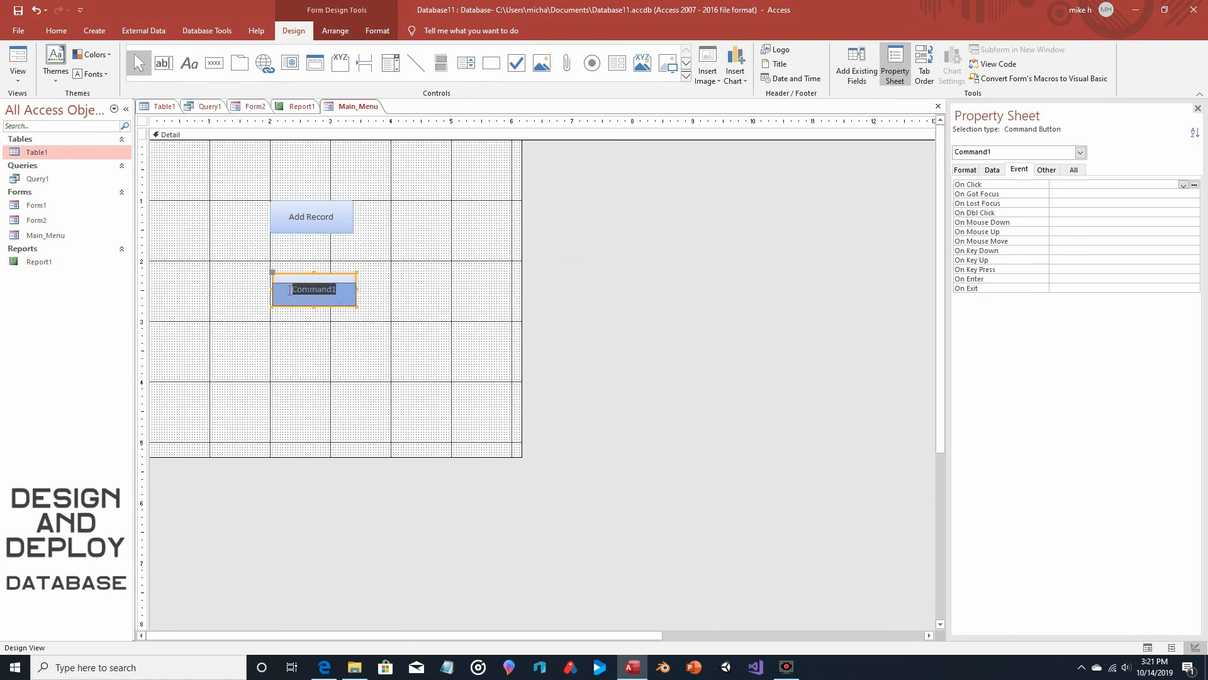
type("Reports")
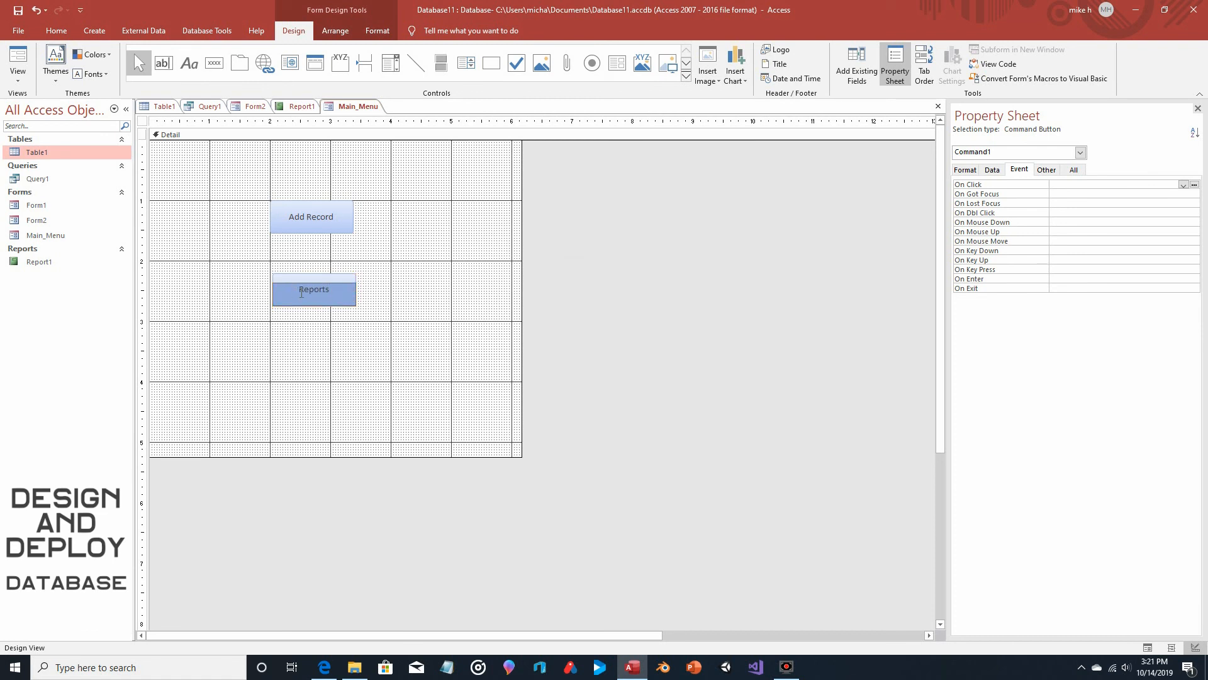
left_click(403, 267)
Build an embedded macro for the Reports button's On Click event with an OpenForm action for Form2, and close it keeping the change.
left_click(336, 292)
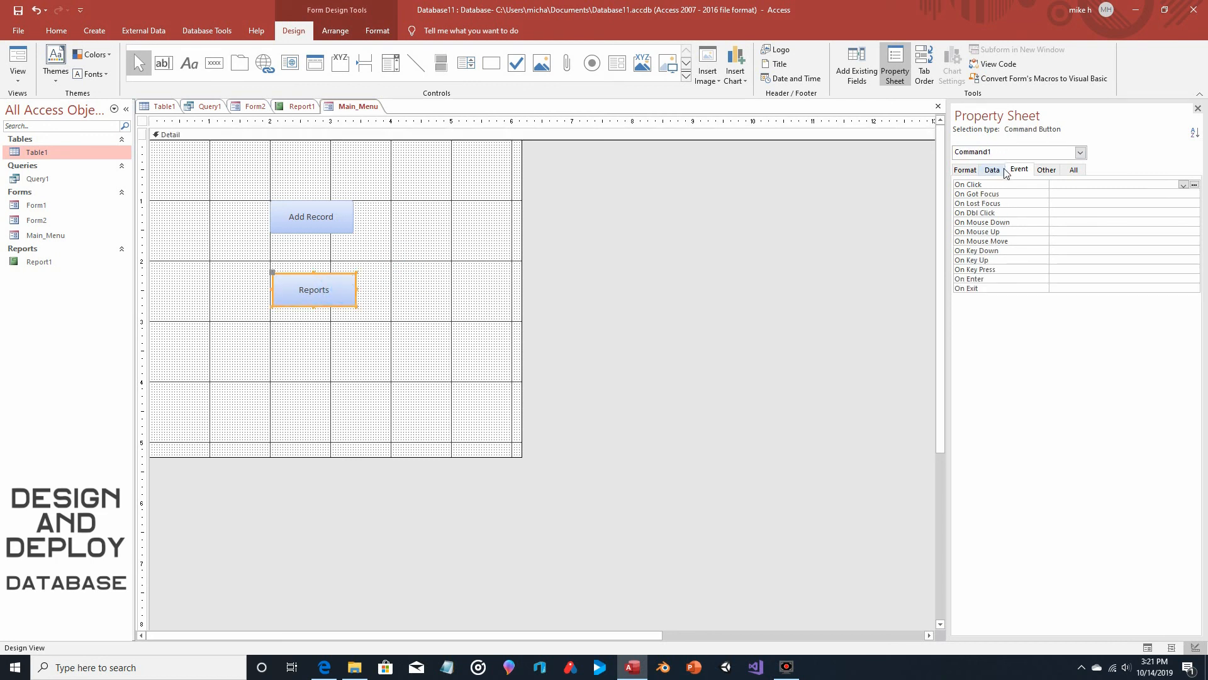
left_click(1194, 185)
double_click(578, 186)
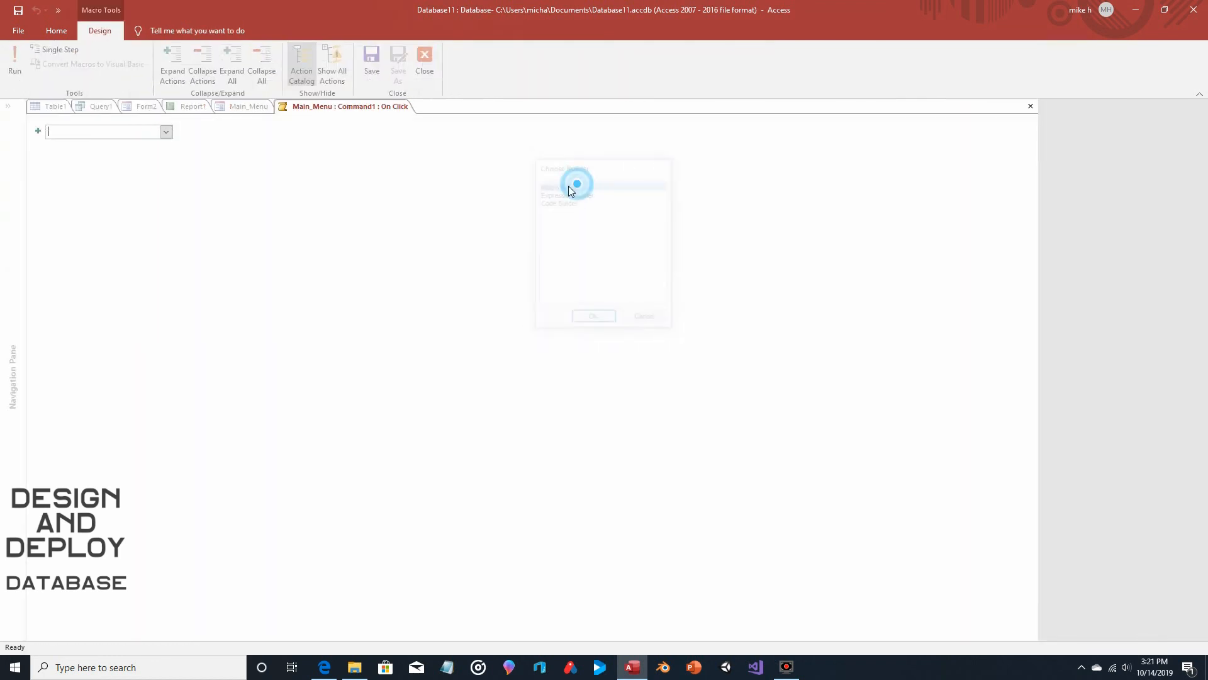
left_click(167, 133)
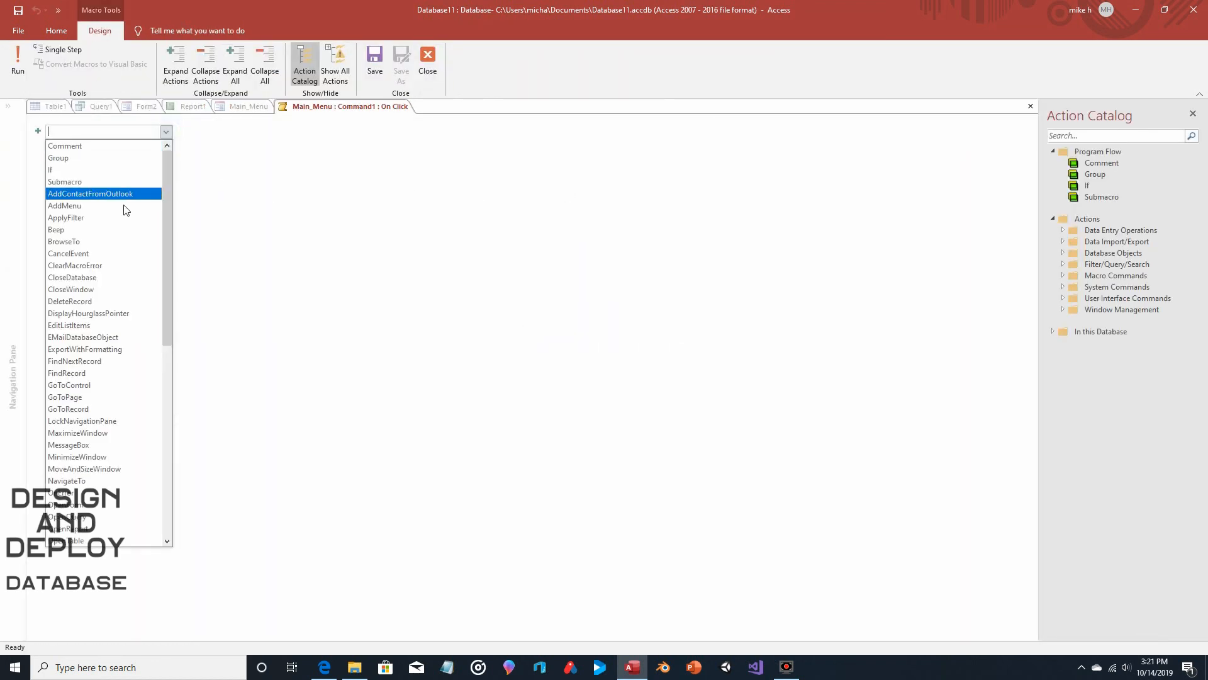
left_click(71, 505)
left_click(1023, 144)
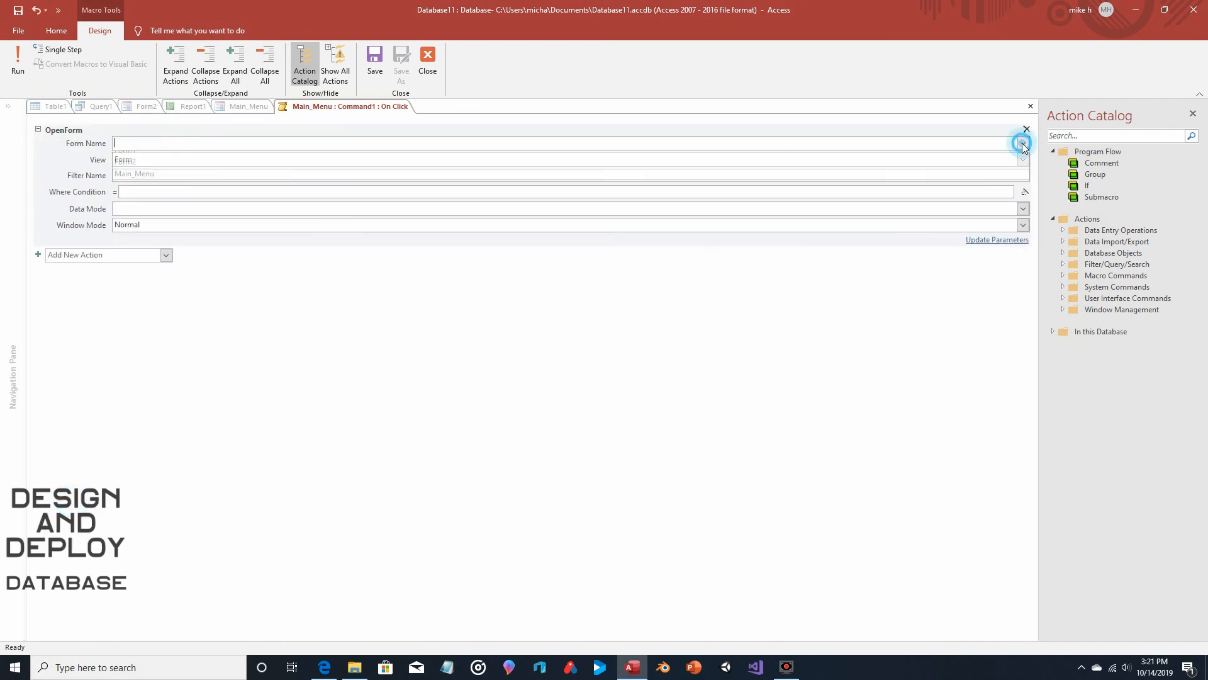
left_click(259, 168)
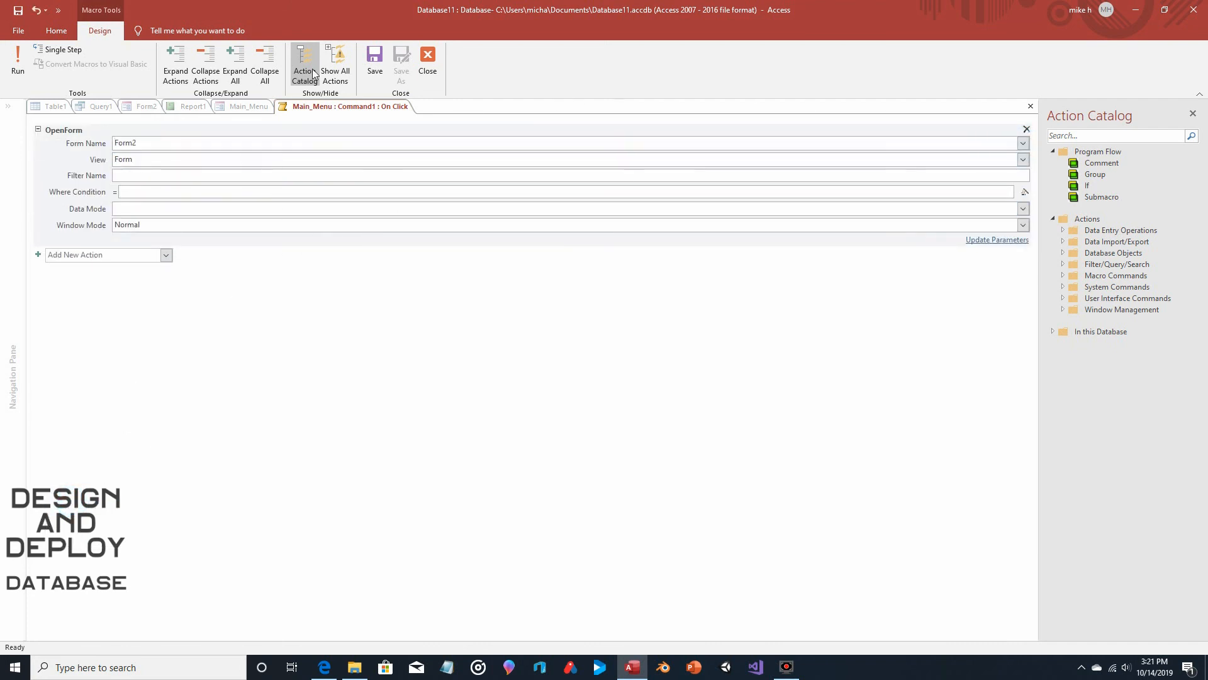
left_click(1030, 106)
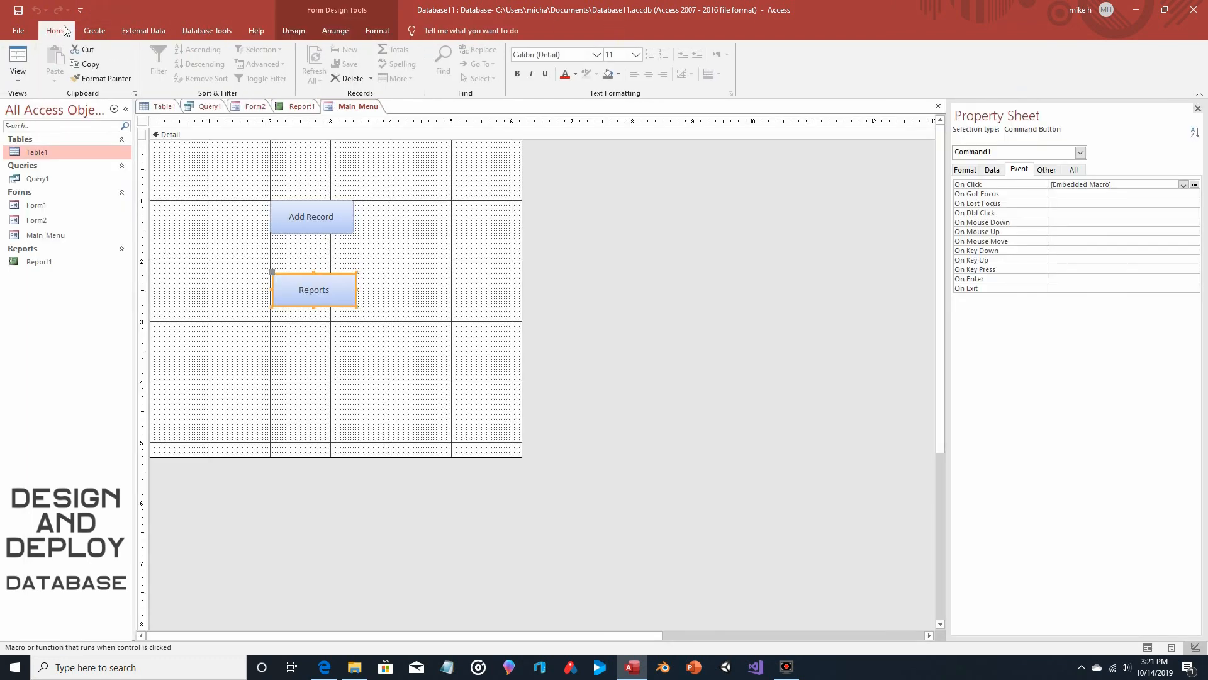
Test the Reports button in Form view, and switch Form2 to Design view.
left_click(27, 74)
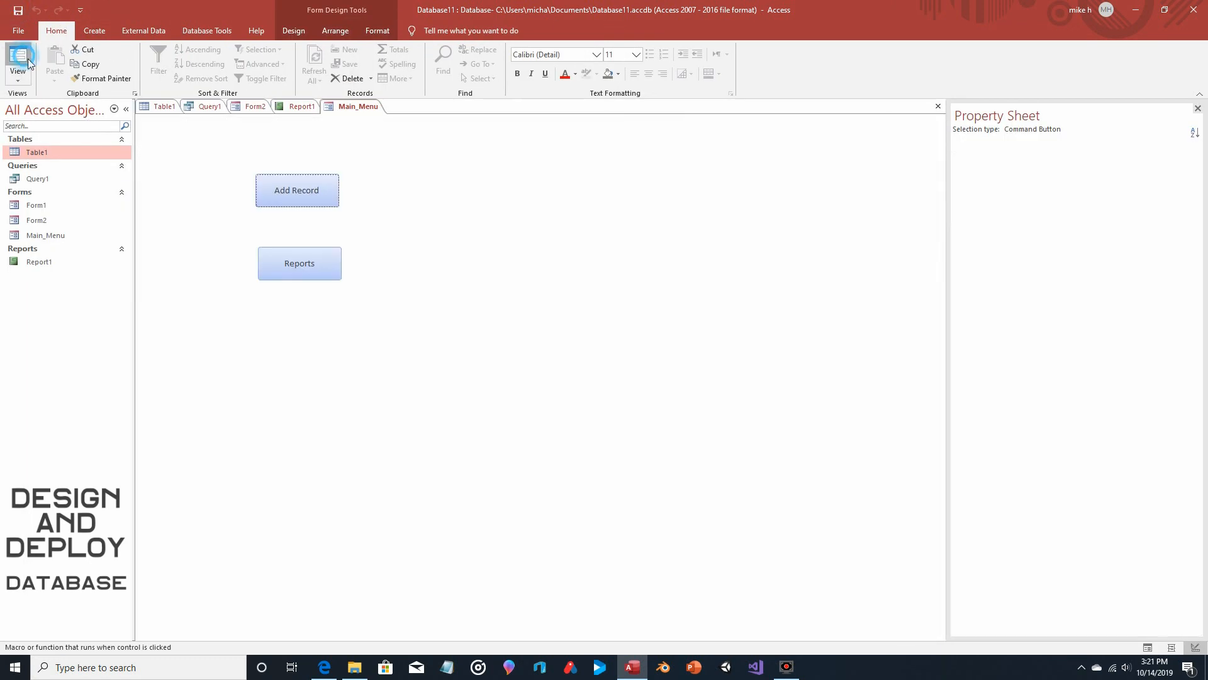
left_click(305, 263)
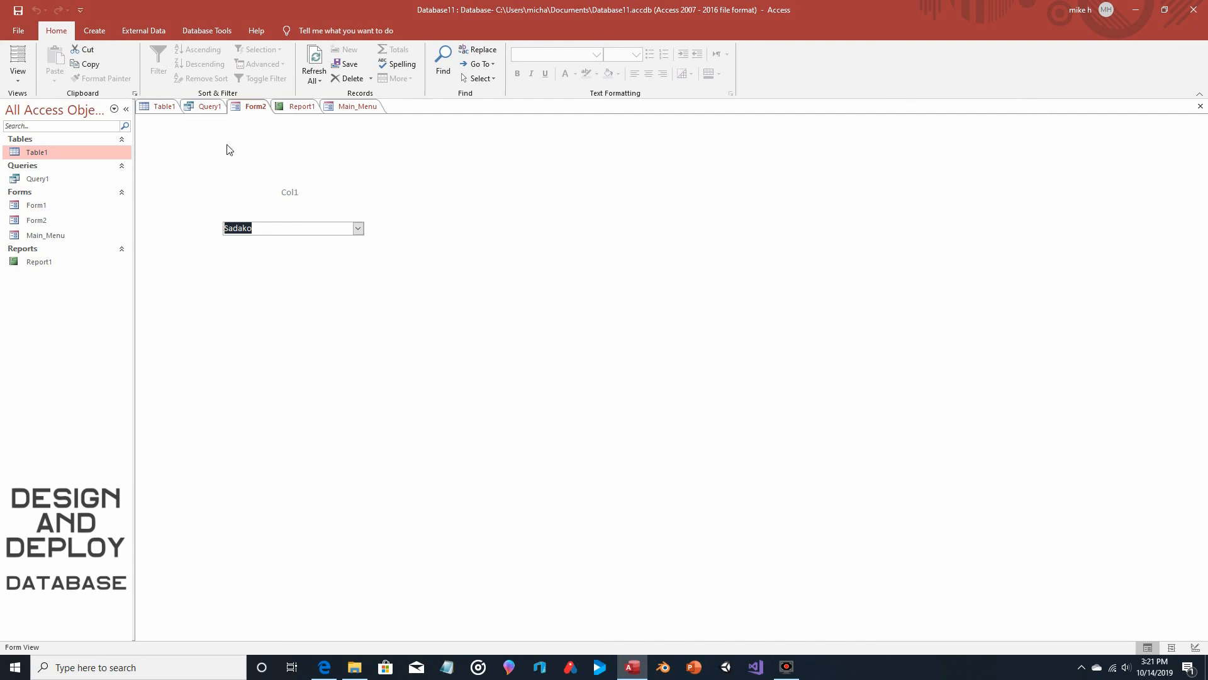
left_click(18, 74)
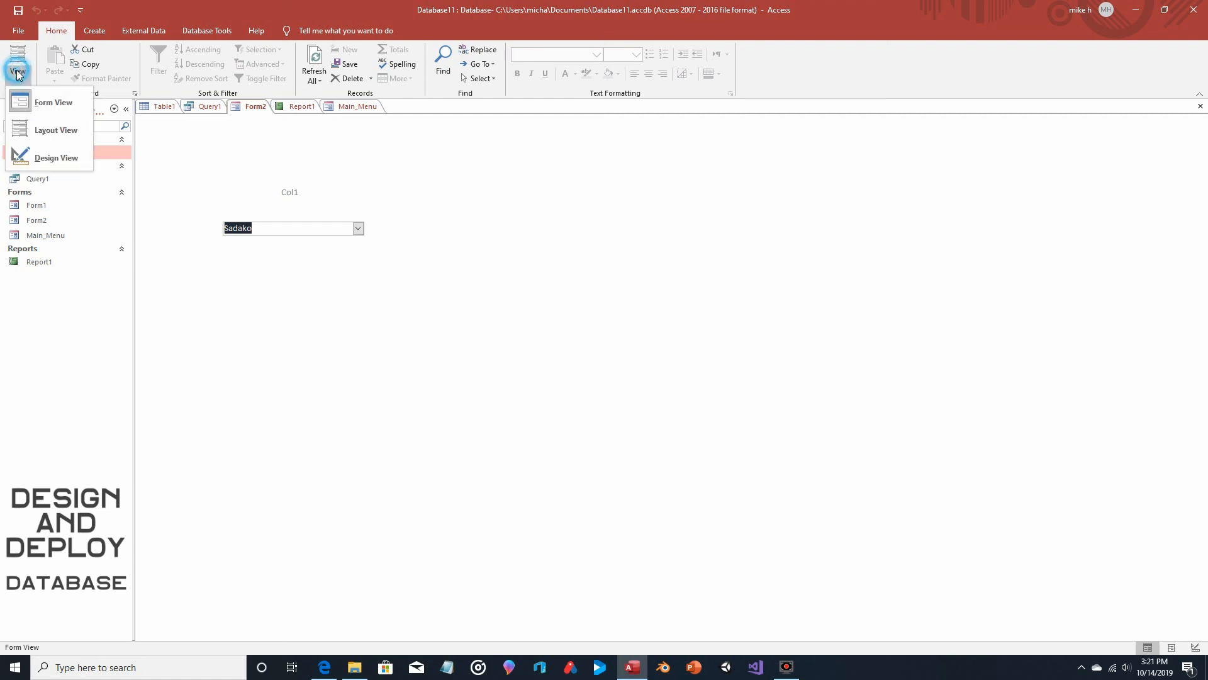
left_click(47, 159)
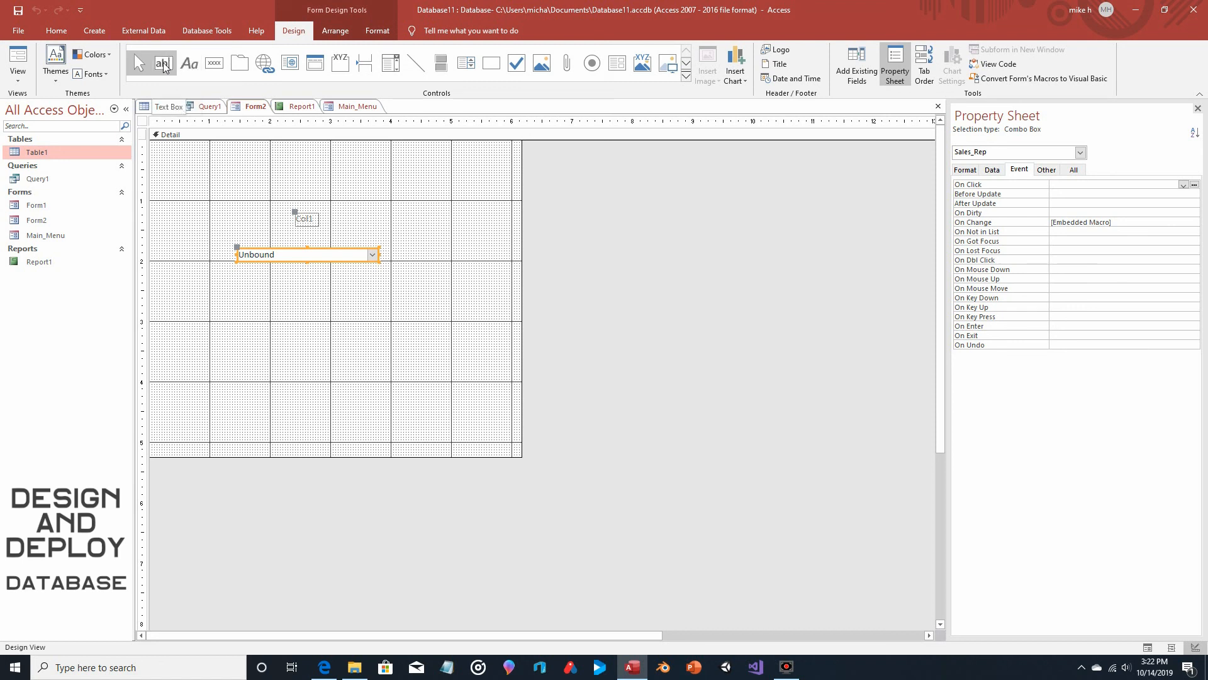
Draw a label about 1.8 by 0.4 inches above the Col1 label in Form2's Detail section, with the text "Reports".
left_click(189, 63)
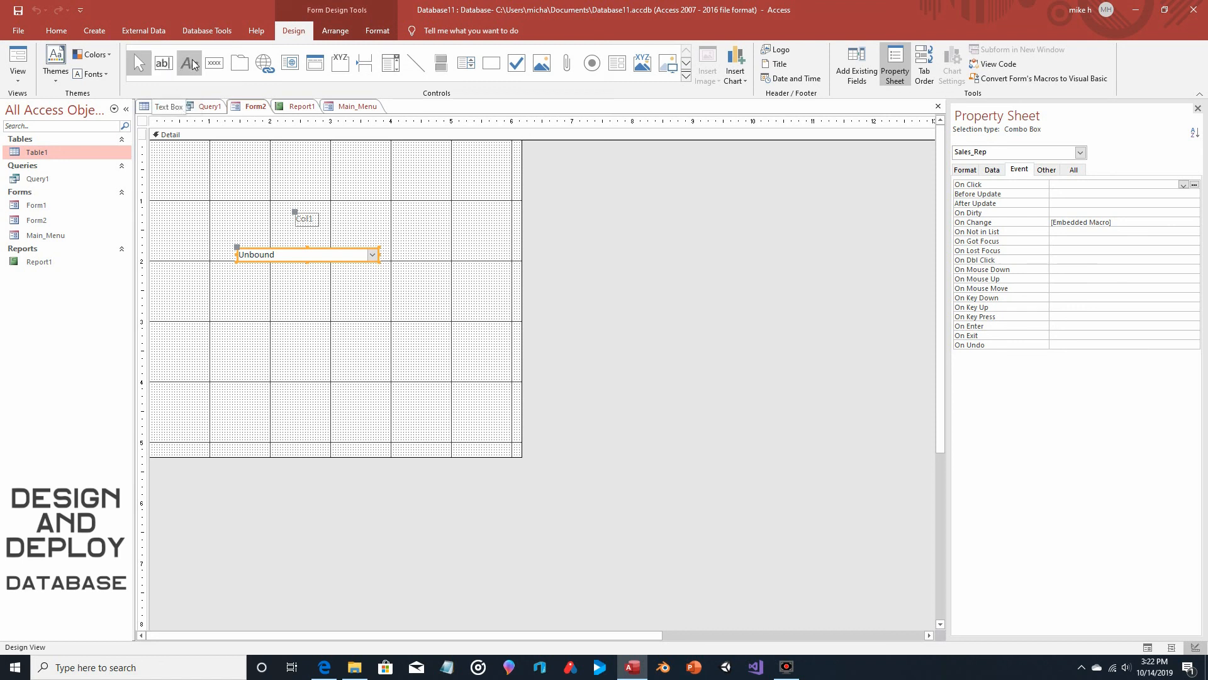
left_click_drag(269, 152, 376, 178)
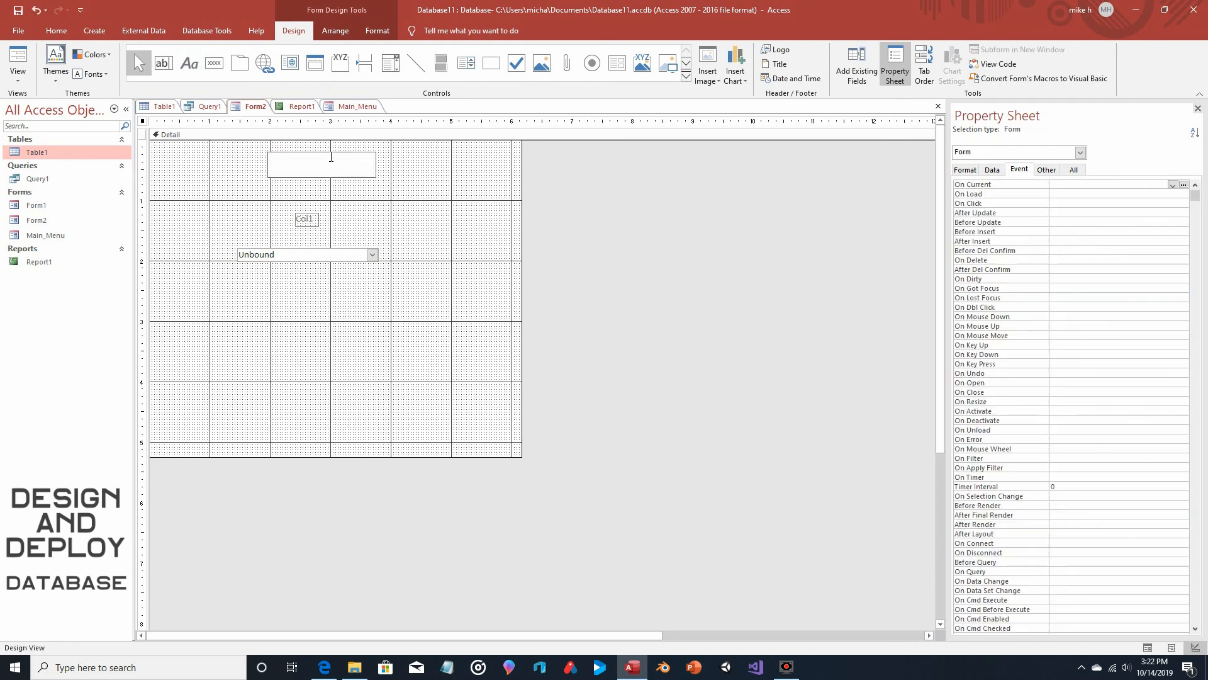
type("Reports")
left_click(384, 178)
Set the Reports label's font size to 18.
left_click(287, 168)
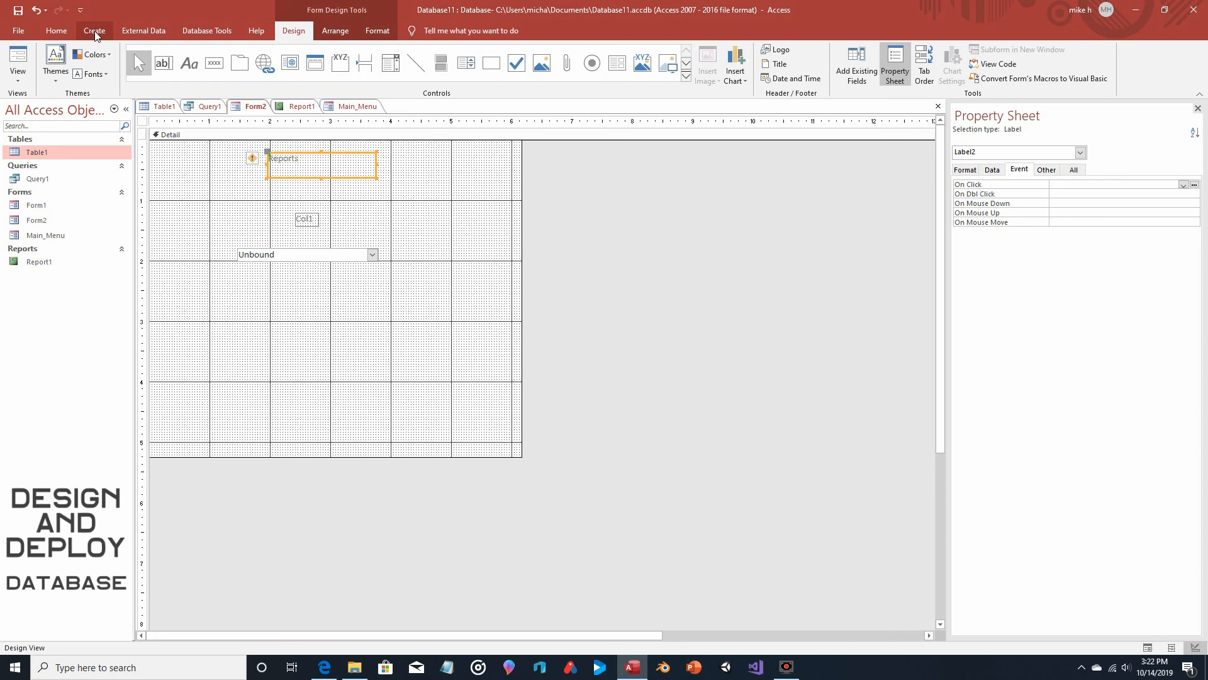
left_click(339, 32)
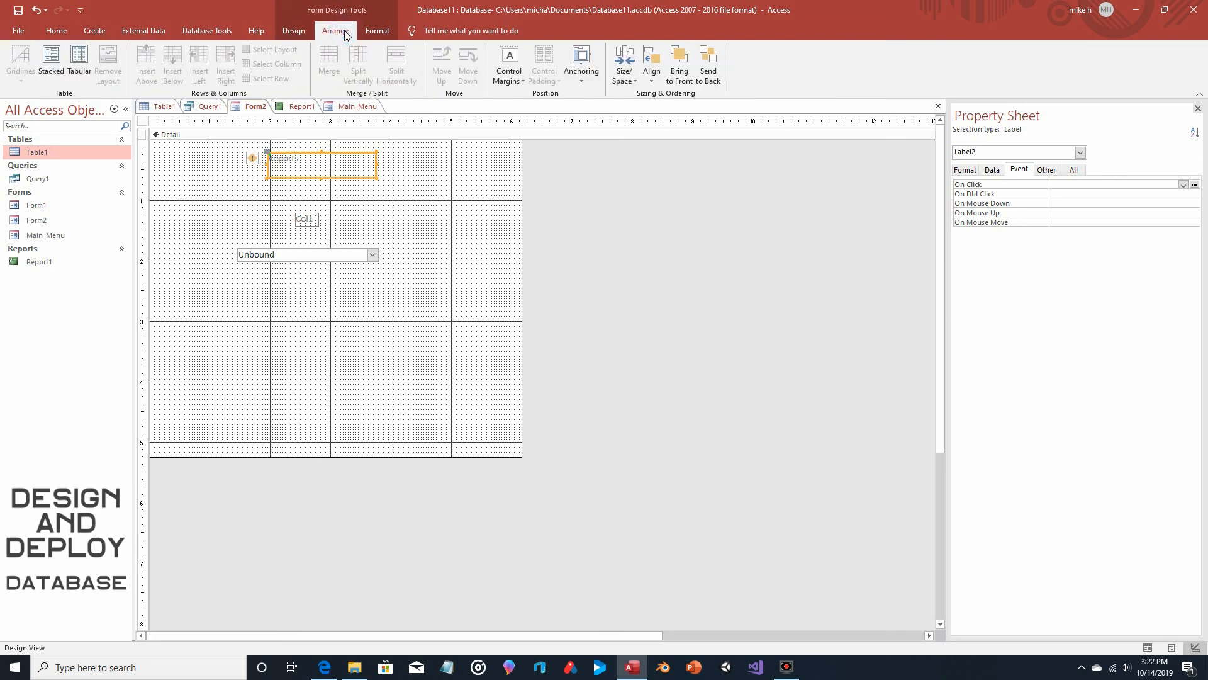
left_click(365, 31)
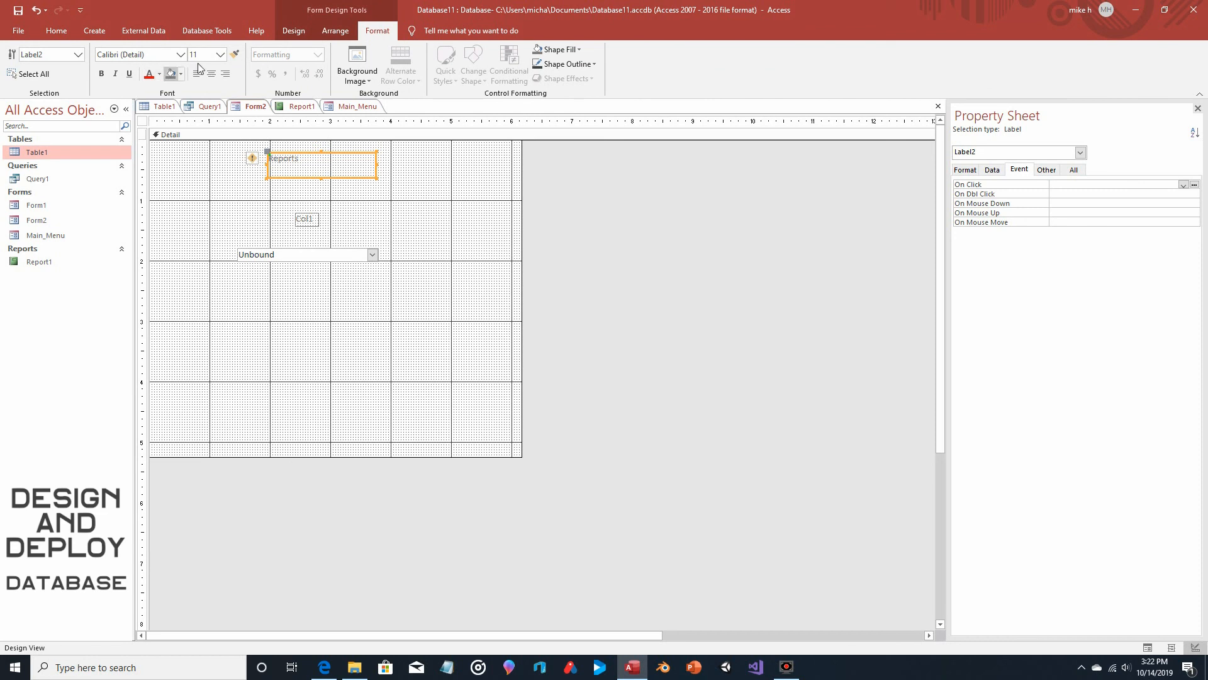
left_click(220, 54)
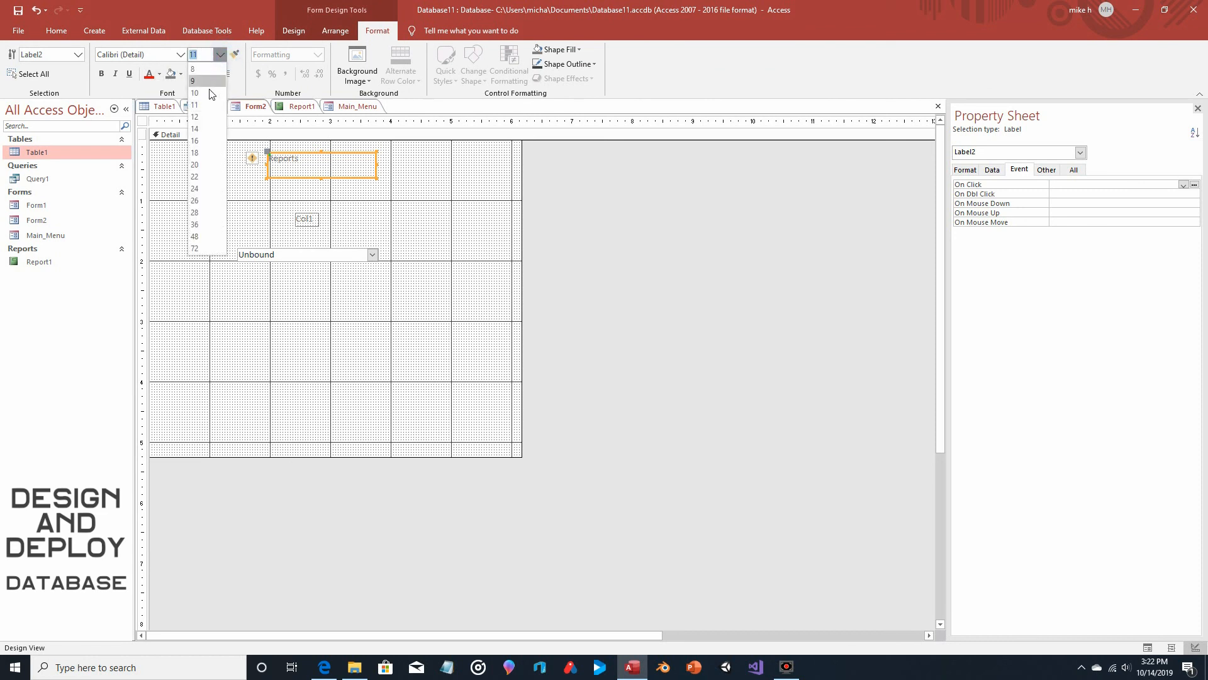
left_click(203, 151)
left_click(393, 169)
Narrow the Reports label to about 0.9 inches and place it roughly centred above the Col1 label.
left_click(373, 167)
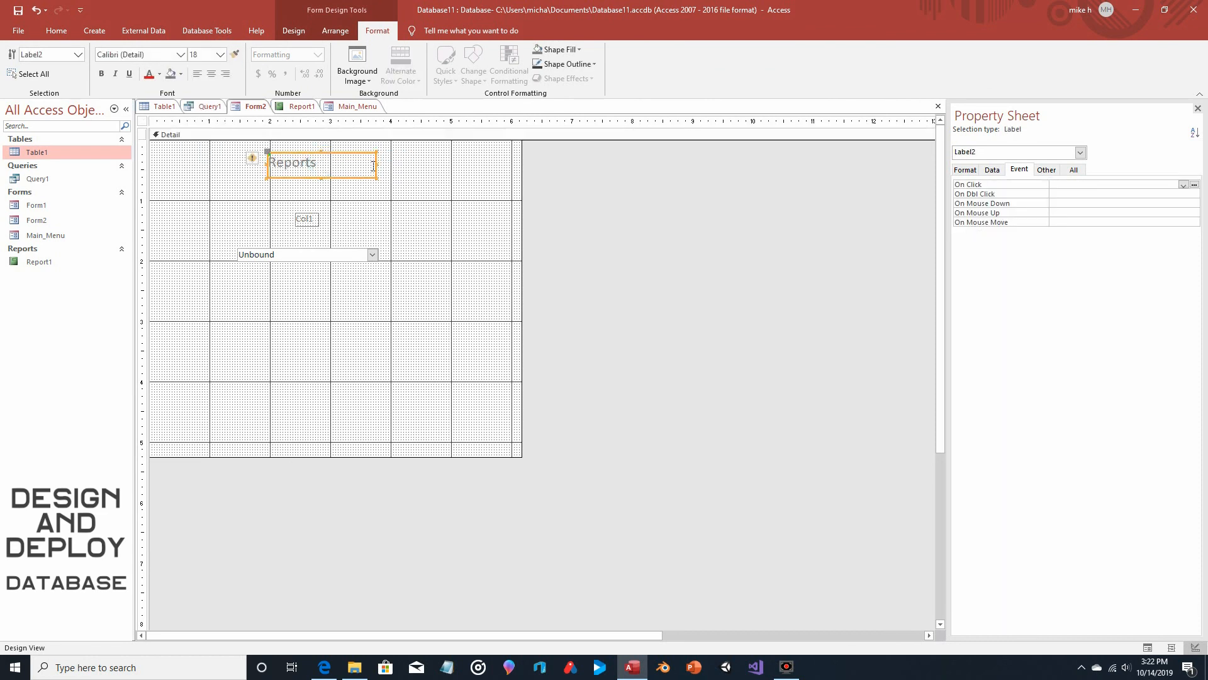
left_click_drag(375, 167, 304, 154)
left_click(420, 186)
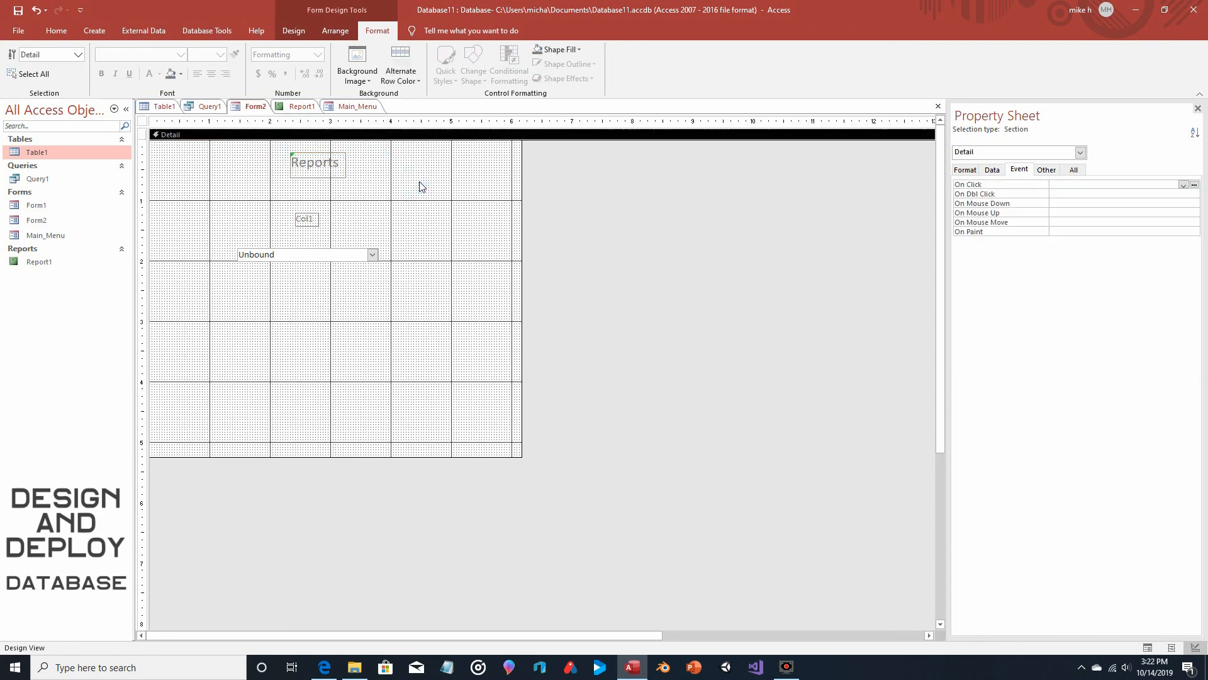